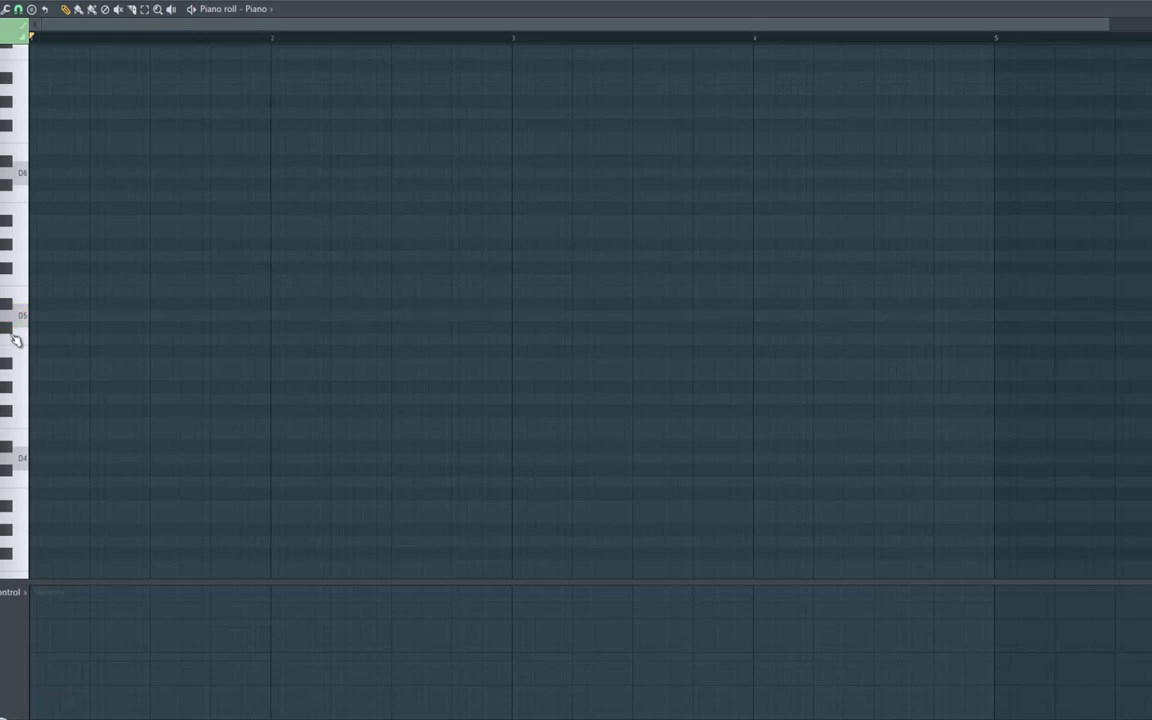
# Step: Audition a few piano keys between C5 and D6, and set the scale highlighting root to A#, keeping Minor Natural (Aeolian)
pyautogui.click(11, 331)
pyautogui.click(13, 337)
pyautogui.click(12, 319)
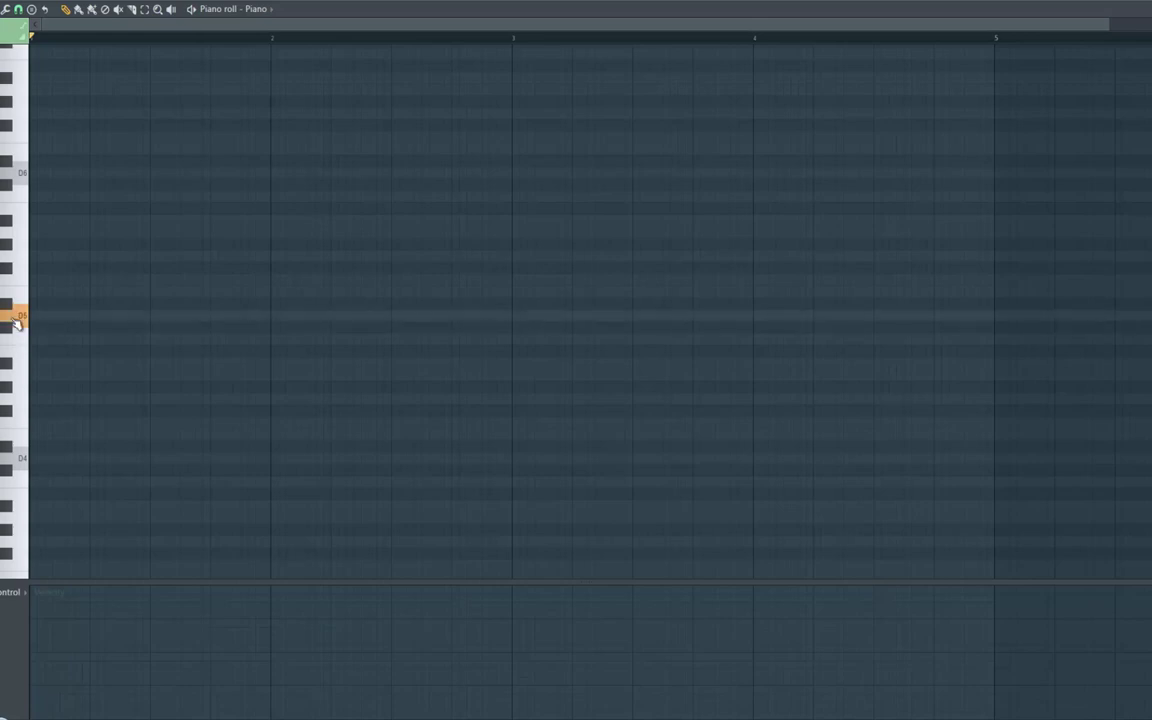
pyautogui.click(15, 177)
pyautogui.click(9, 235)
pyautogui.click(11, 231)
pyautogui.click(5, 8)
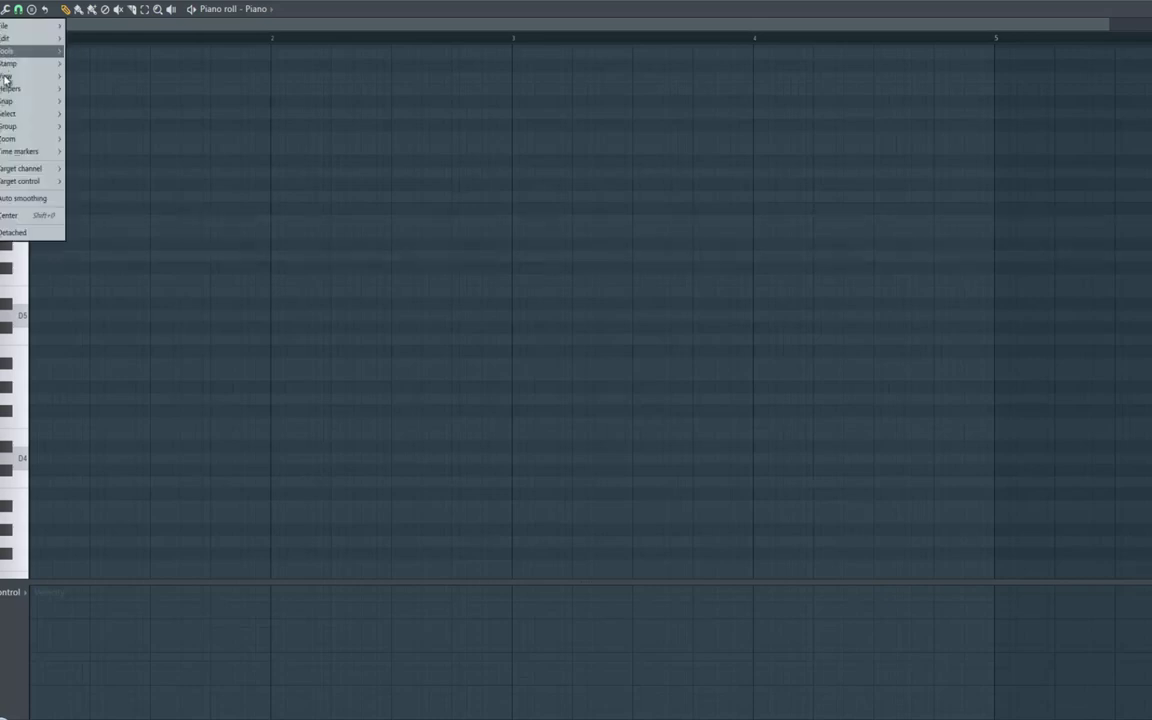
pyautogui.moveTo(12, 88)
pyautogui.moveTo(105, 101)
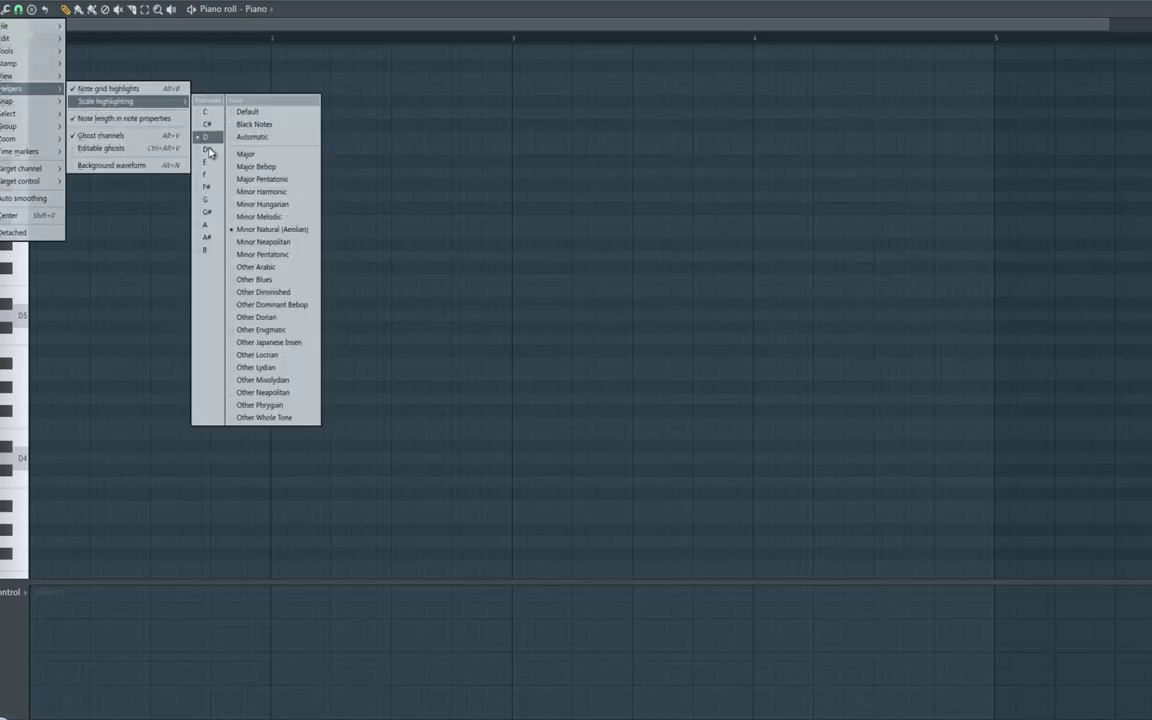
pyautogui.click(203, 229)
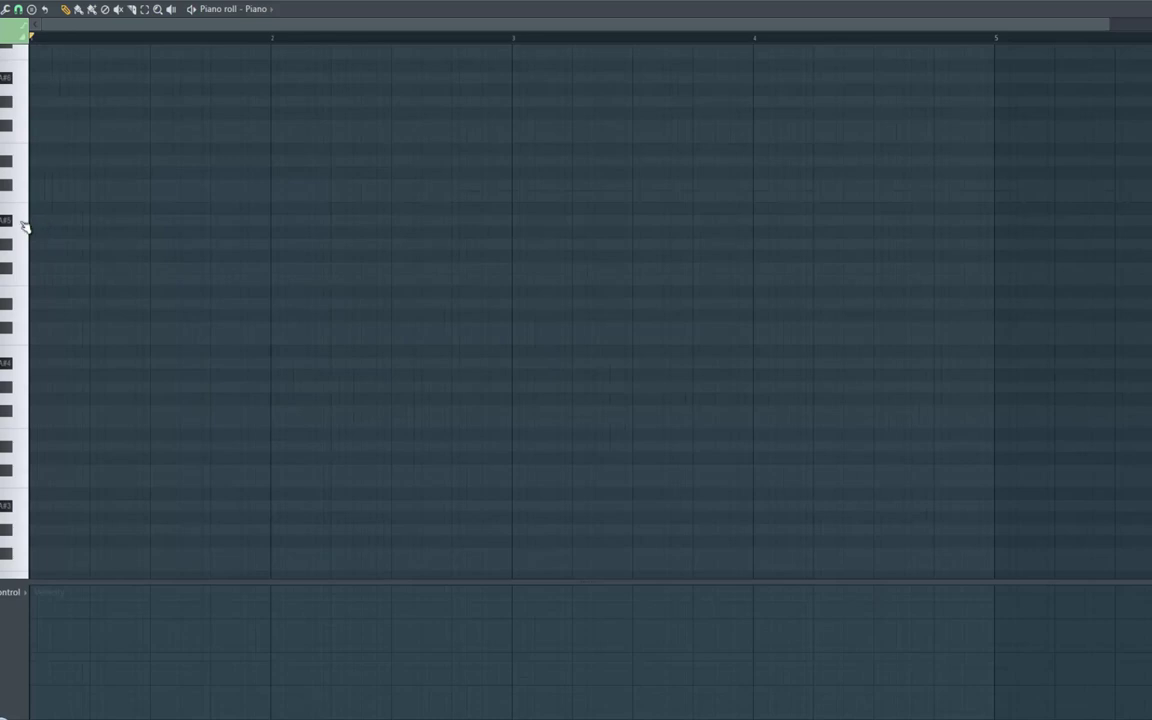
# Step: Place an A#5 note at the start of bar 1 and a C#5 note on beat 2, lengthening the A#5 to one beat
pyautogui.click(33, 221)
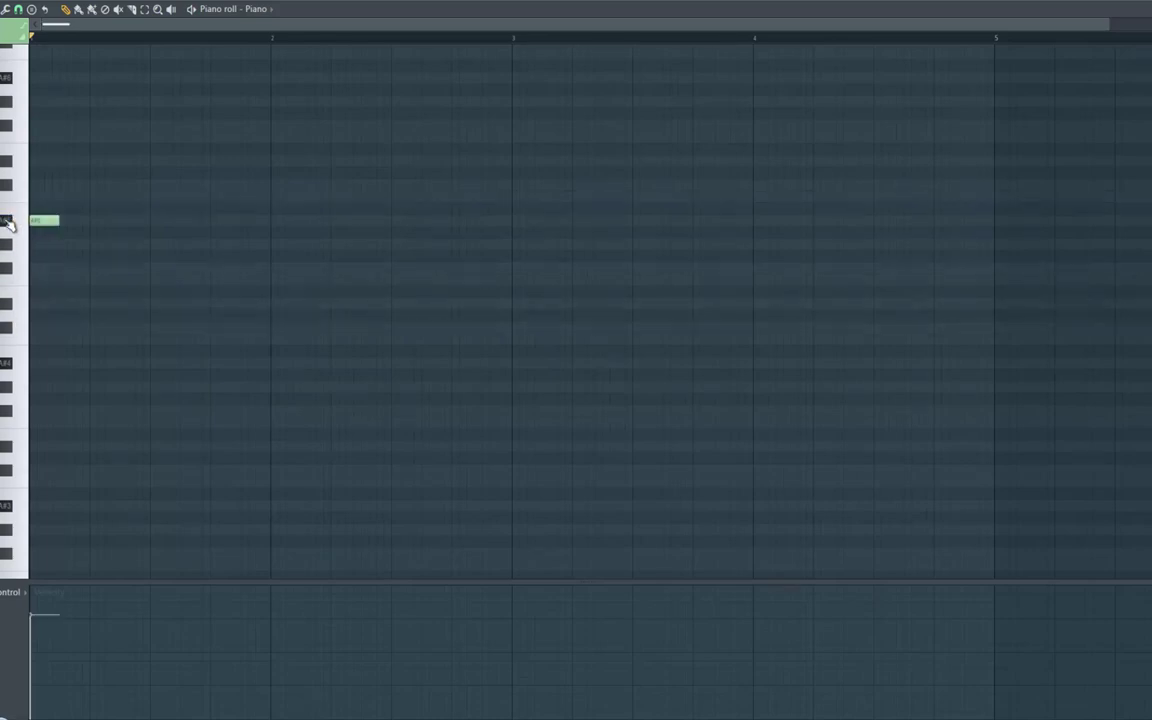
pyautogui.click(12, 360)
pyautogui.click(92, 328)
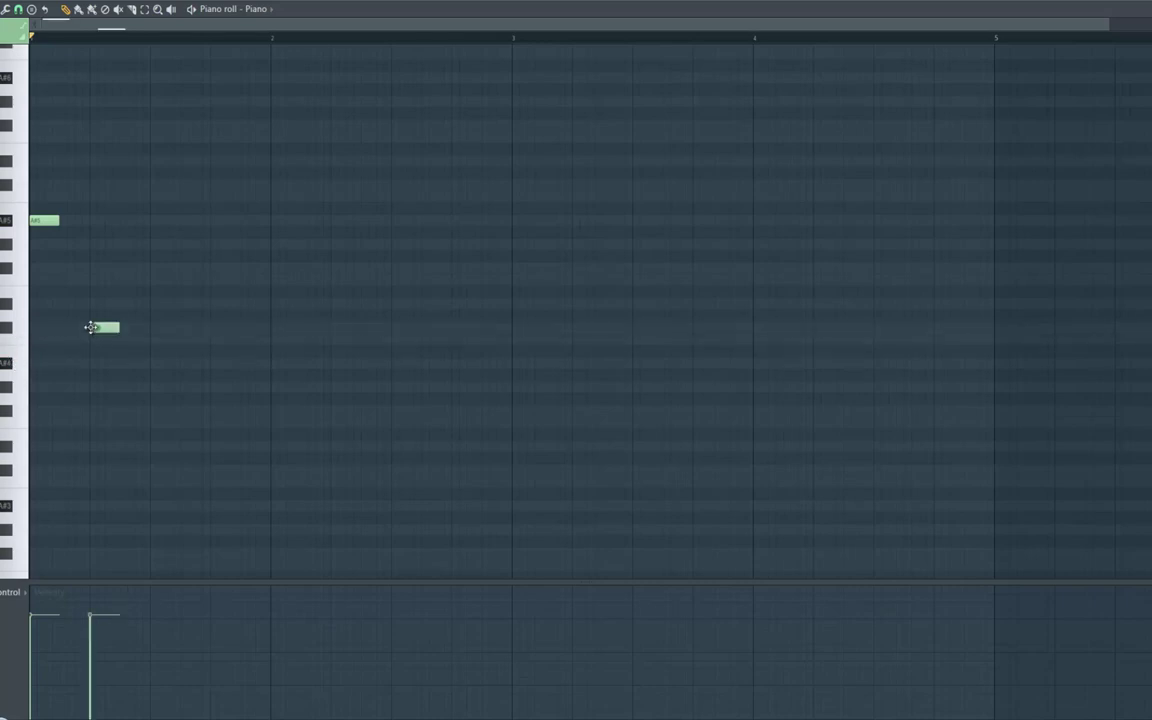
pyautogui.press('space')
pyautogui.press('space')
pyautogui.moveTo(60, 221); pyautogui.dragTo(86, 225)
# Step: Replace the beat 2 note in bar 1 with a one-beat D#5 and play back the result
pyautogui.click(9, 286)
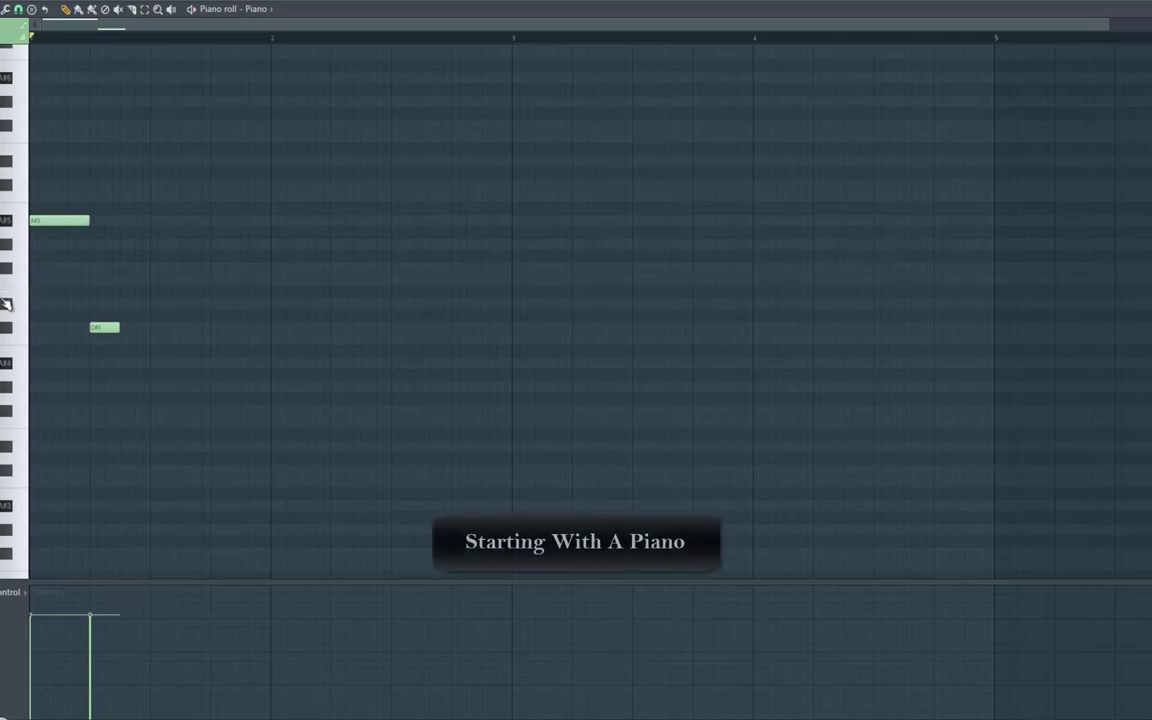
pyautogui.click(7, 306)
pyautogui.moveTo(105, 329); pyautogui.dragTo(101, 302)
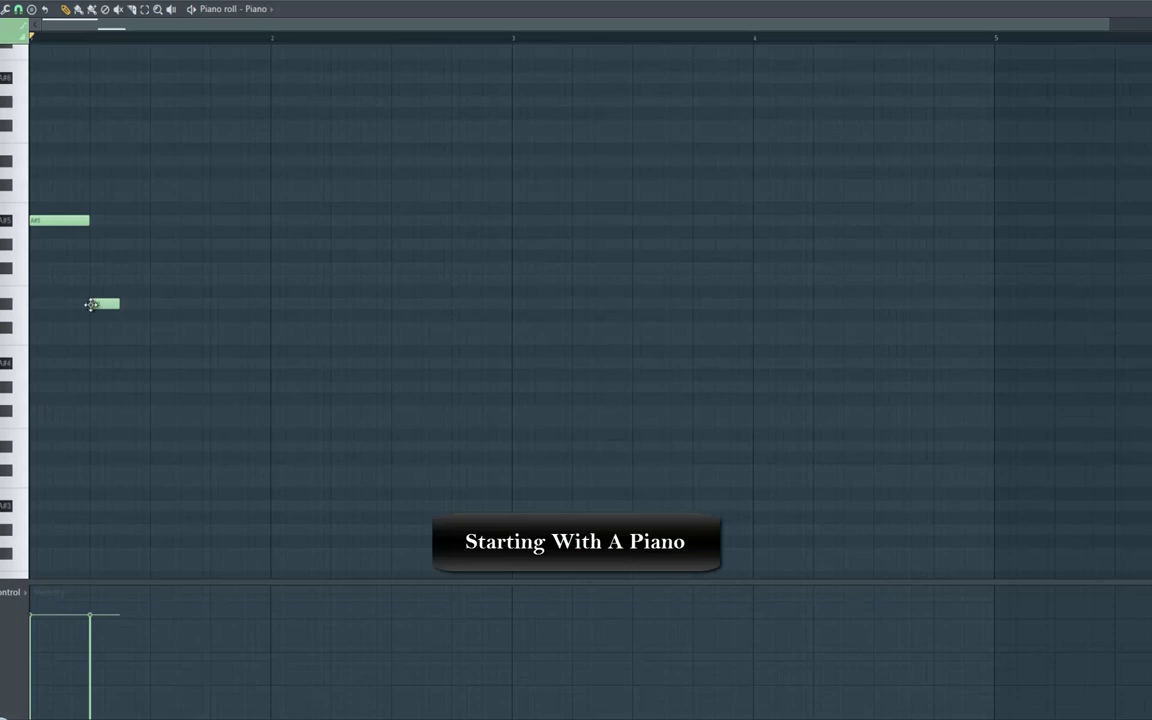
pyautogui.rightClick(91, 305)
pyautogui.click(92, 305)
pyautogui.press('space')
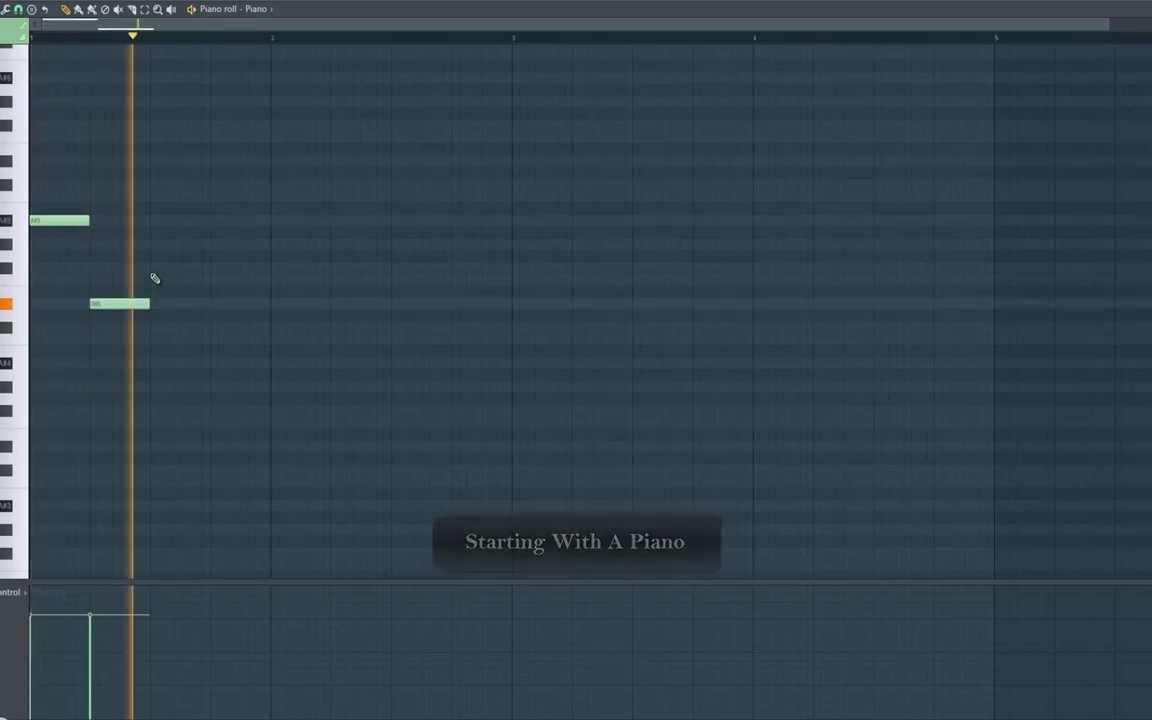
pyautogui.press('space')
# Step: Add a one-beat G#5 note on beat 3 of bar 1 and play back the melody
pyautogui.click(157, 244)
pyautogui.press('space')
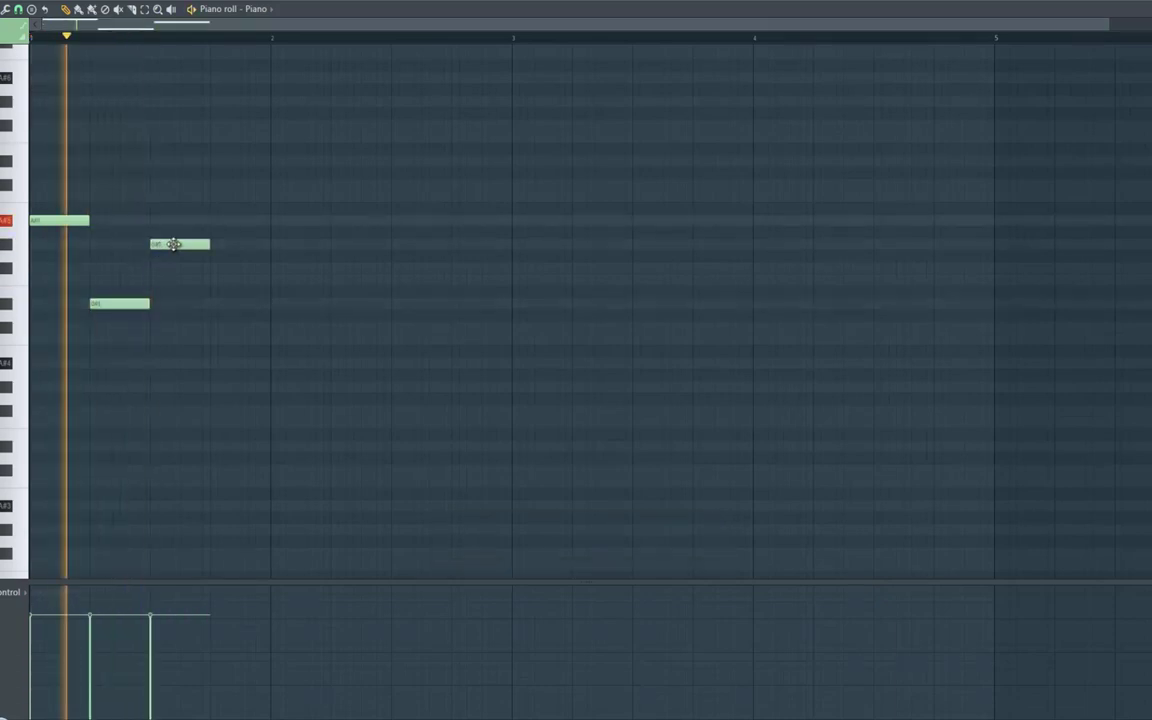
pyautogui.press('space')
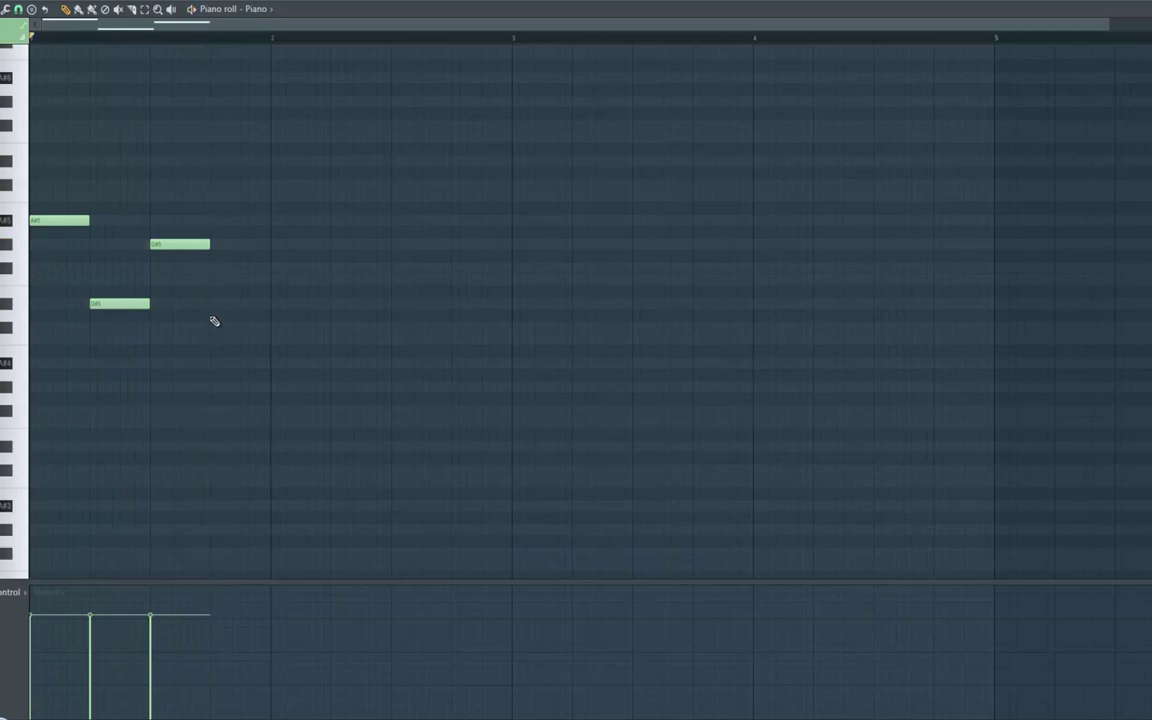
# Step: Try F5 and D#5 as the beat 4 note of bar 1, playing back each option and deleting it
pyautogui.moveTo(211, 336); pyautogui.dragTo(212, 273)
pyautogui.press('space')
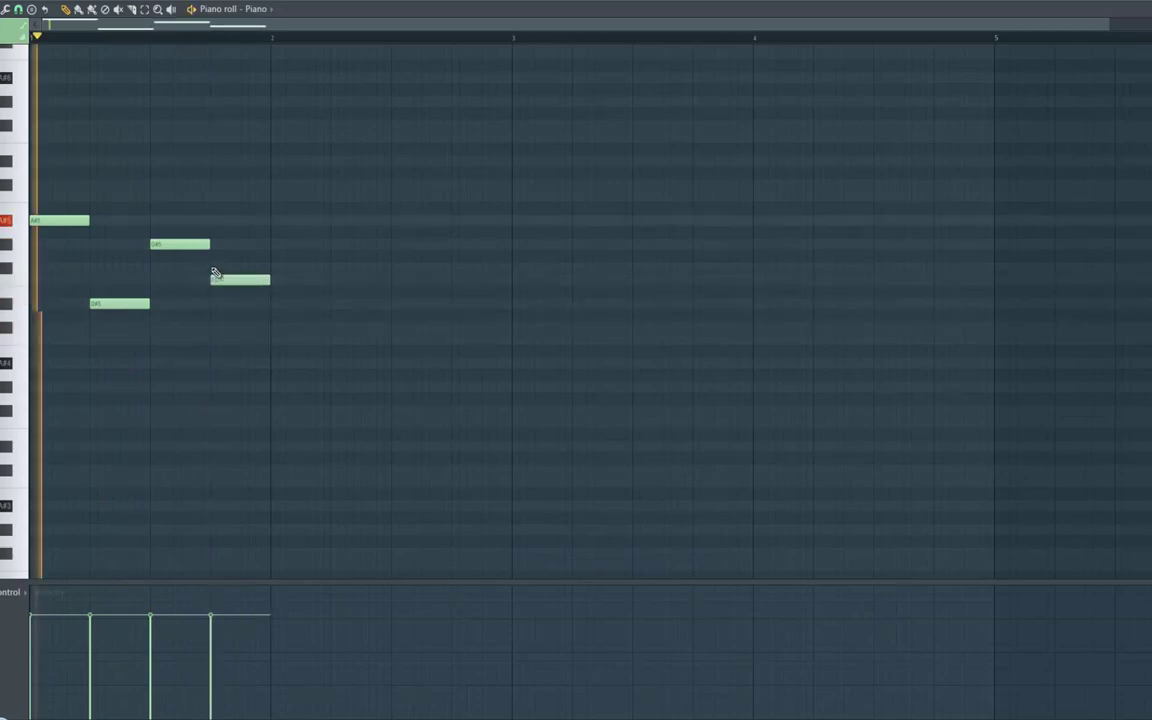
pyautogui.press('space')
pyautogui.click(215, 279)
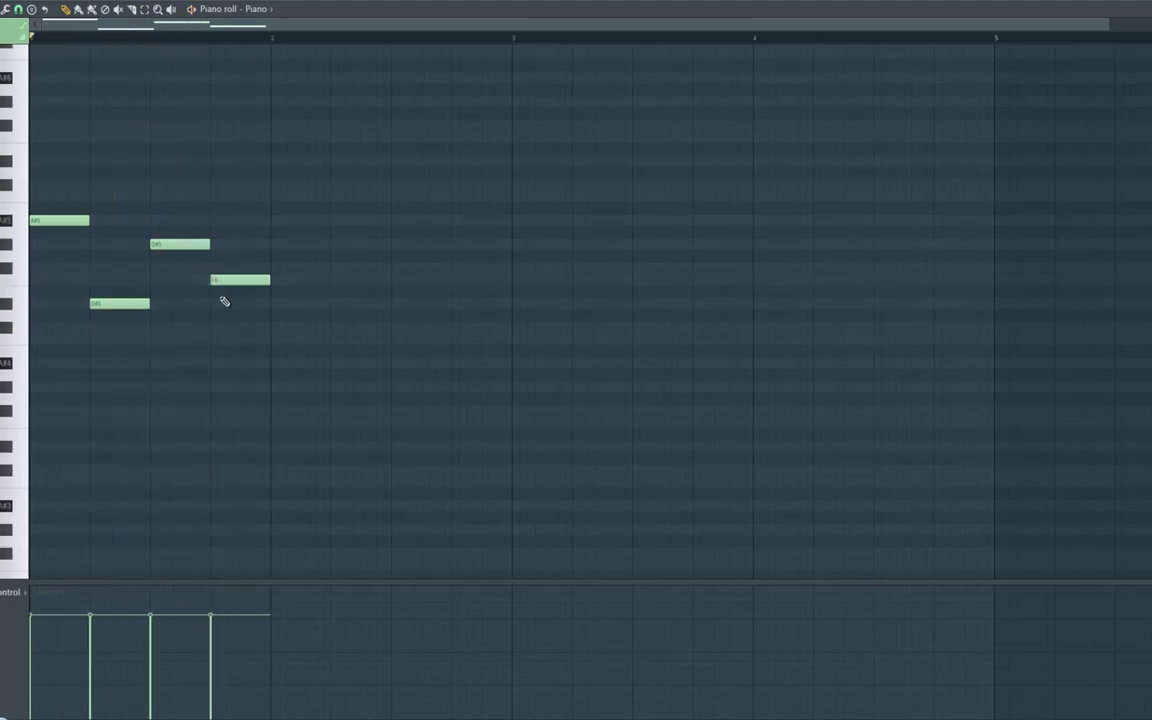
pyautogui.rightClick(224, 282)
pyautogui.click(216, 305)
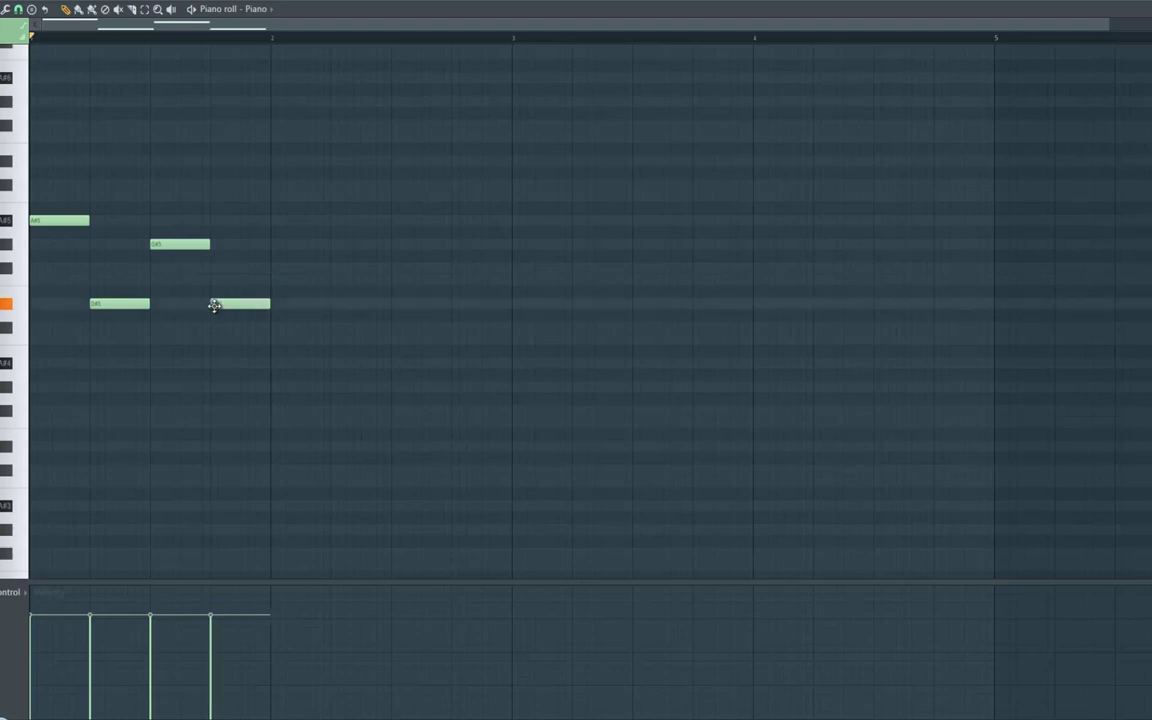
pyautogui.rightClick(221, 308)
pyautogui.press('space')
pyautogui.click(212, 306)
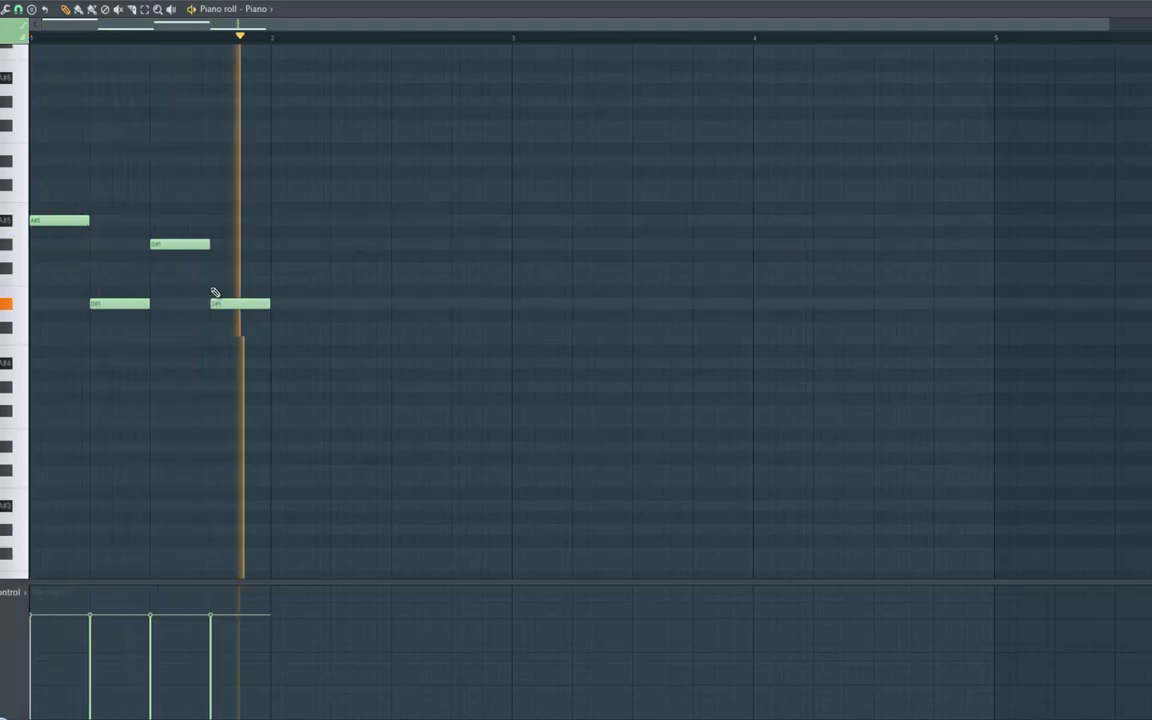
pyautogui.press('space')
pyautogui.rightClick(213, 302)
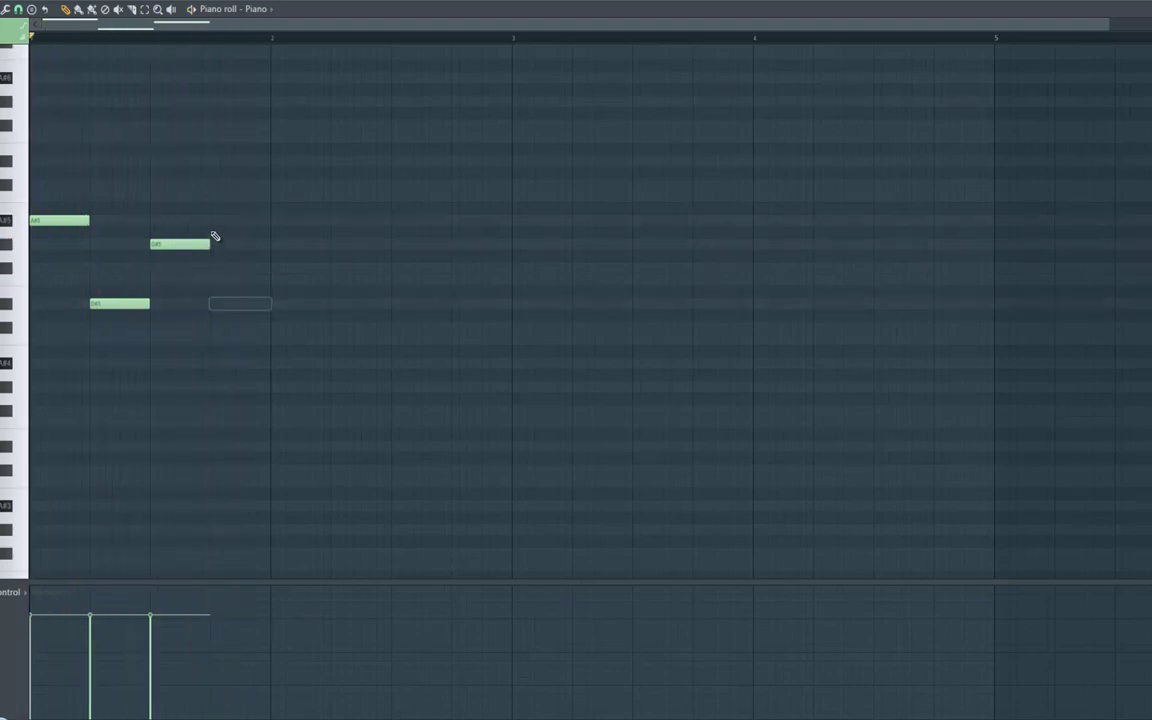
# Step: Add a one-beat A#5 note on beat 4 of bar 1
pyautogui.click(212, 221)
pyautogui.rightClick(218, 220)
pyautogui.moveTo(211, 197); pyautogui.dragTo(216, 221)
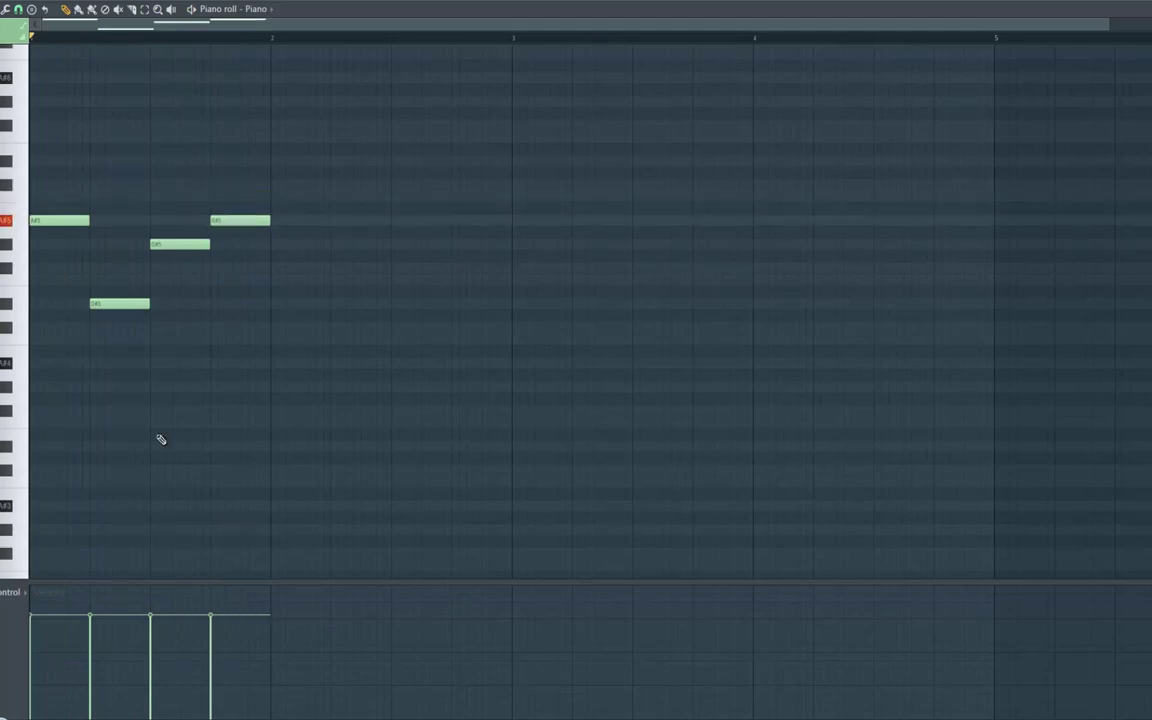
# Step: Lower the velocities of the second and fourth notes, the fourth more strongly, and play back the bar
pyautogui.click(107, 629)
pyautogui.click(203, 649)
pyautogui.press('space')
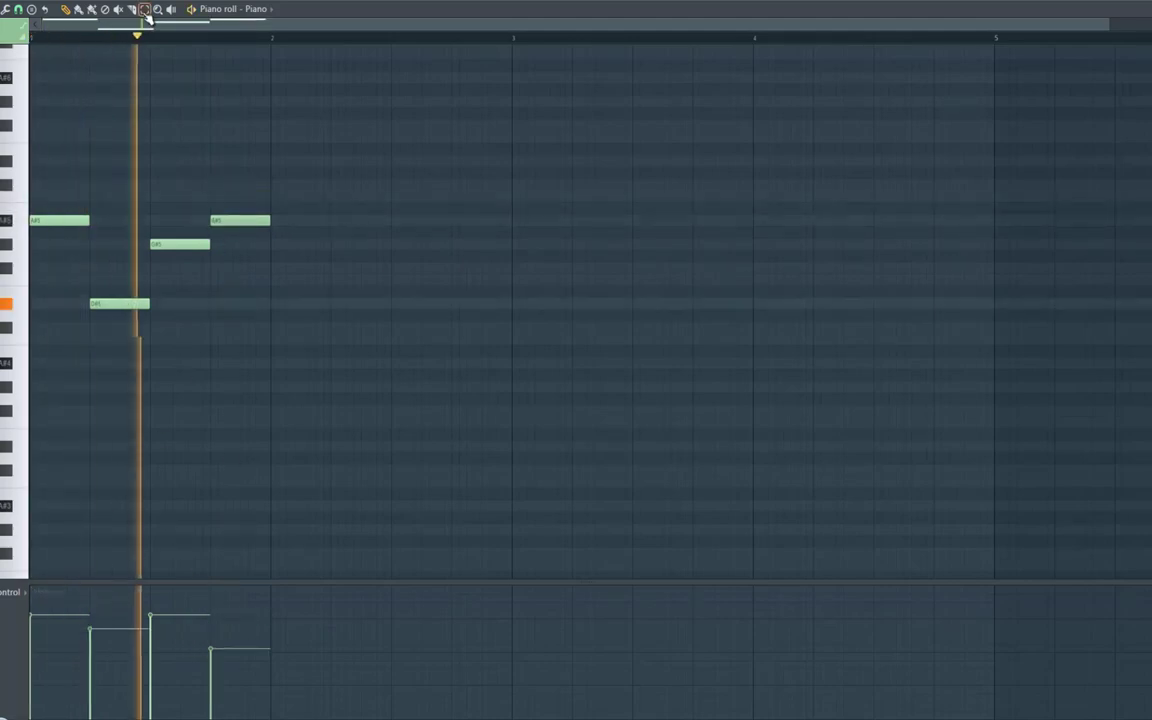
# Step: Duplicate bar 1's four notes into bar 2, changing the copy's first note to F5 and its last note to C#6
pyautogui.click(146, 12)
pyautogui.moveTo(5, 134); pyautogui.dragTo(2, 328)
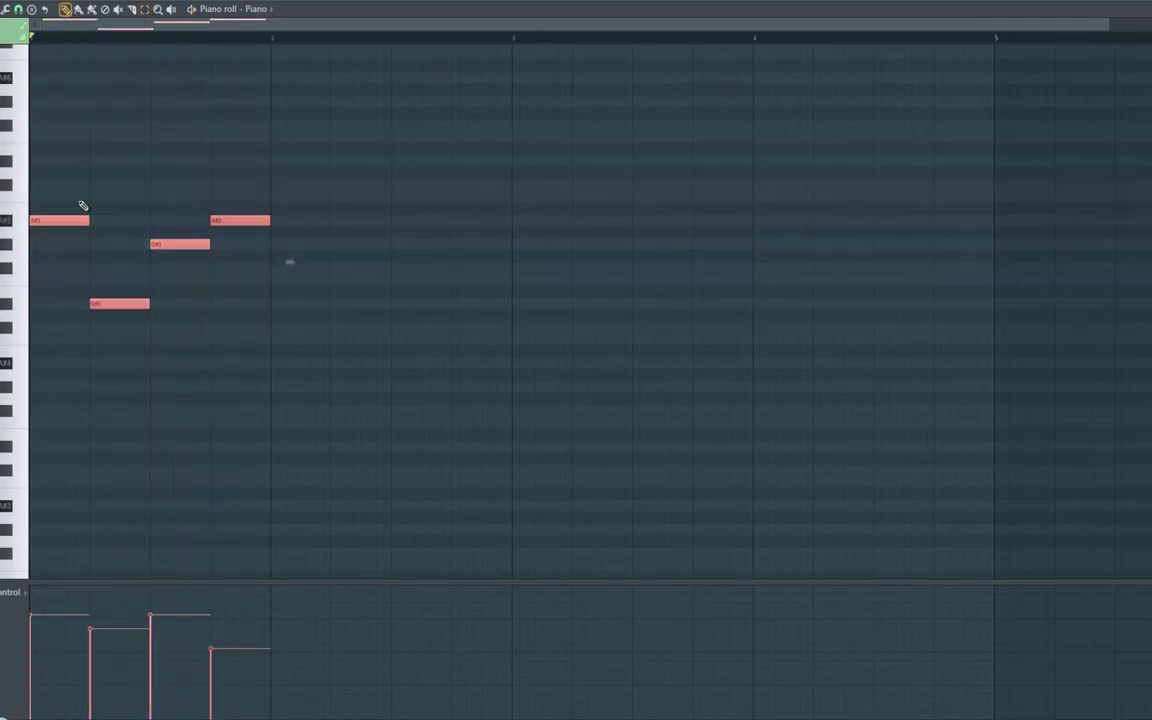
pyautogui.moveTo(48, 219)
pyautogui.mouseDown()
pyautogui.moveTo(290, 238)
pyautogui.moveTo(273, 221)
pyautogui.moveTo(275, 283)
pyautogui.mouseUp()
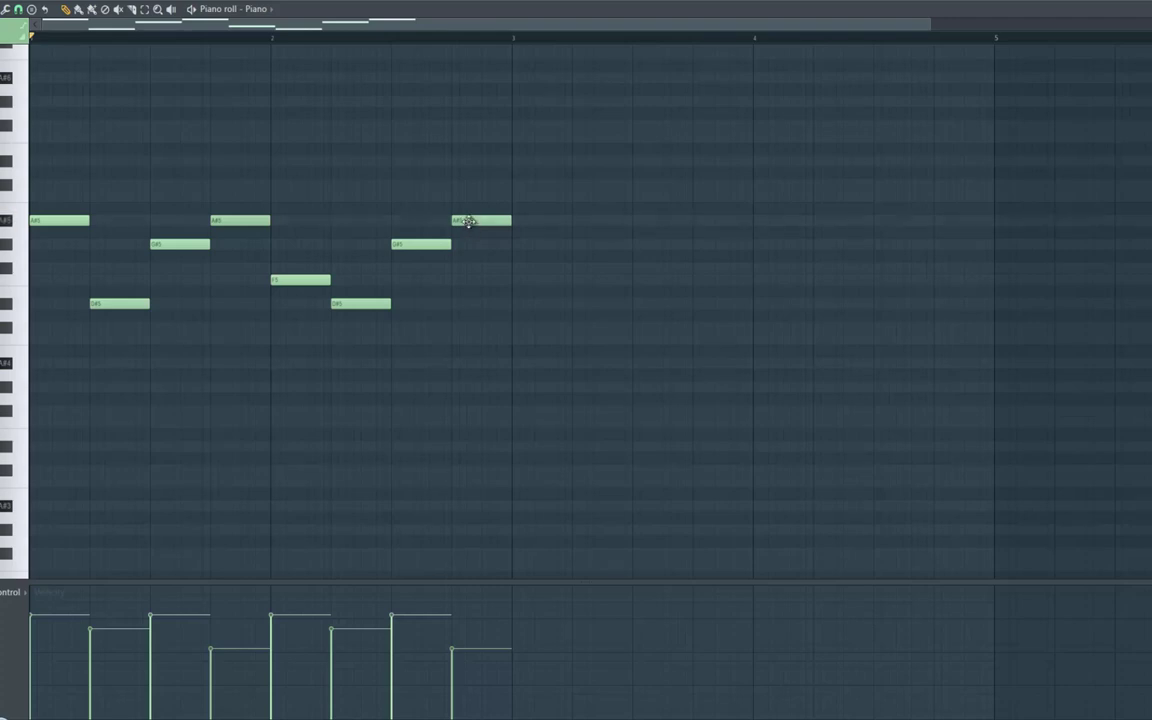
pyautogui.moveTo(465, 222); pyautogui.dragTo(468, 180)
pyautogui.press('space')
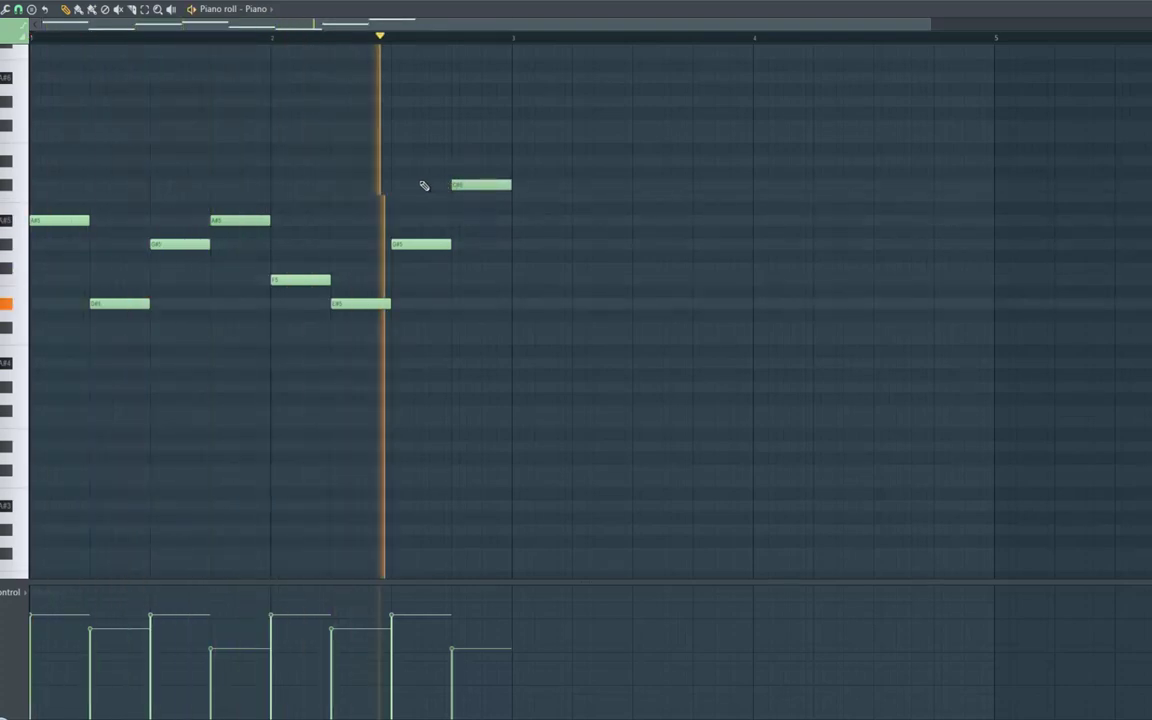
# Step: Select all notes in bars 1 and 2 and duplicate them into bars 3 and 4
pyautogui.click(146, 13)
pyautogui.press('space')
pyautogui.moveTo(27, 147); pyautogui.dragTo(28, 380)
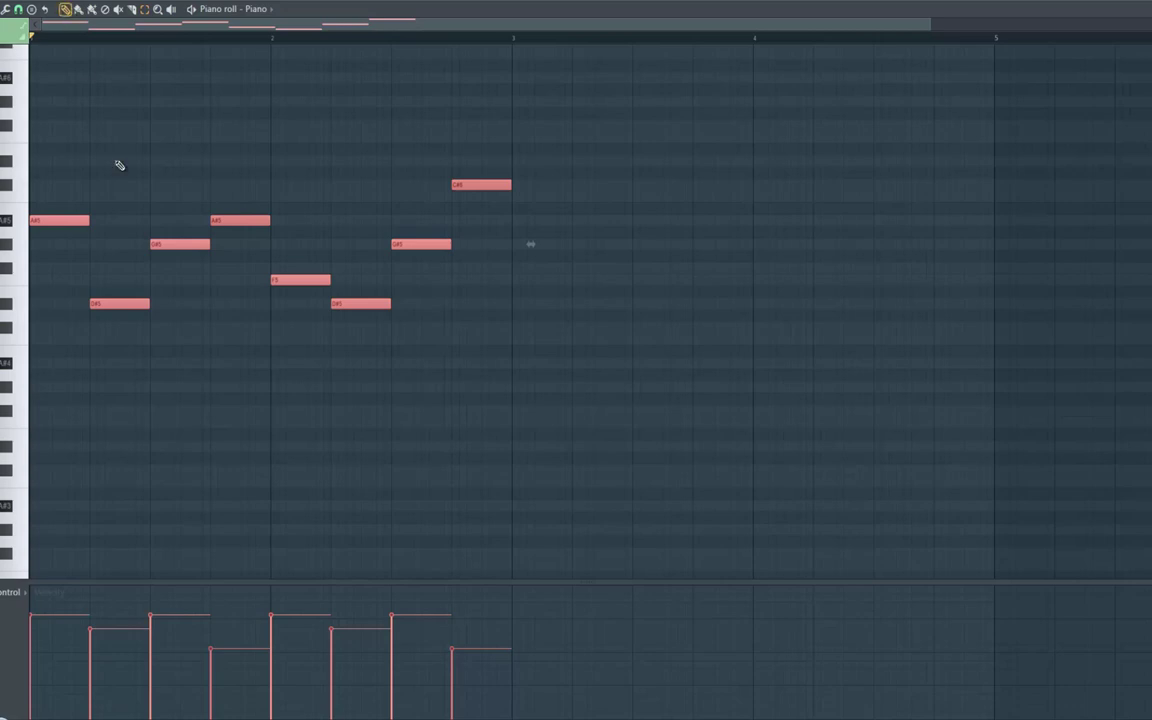
pyautogui.hotkey('ctrl', 'b')
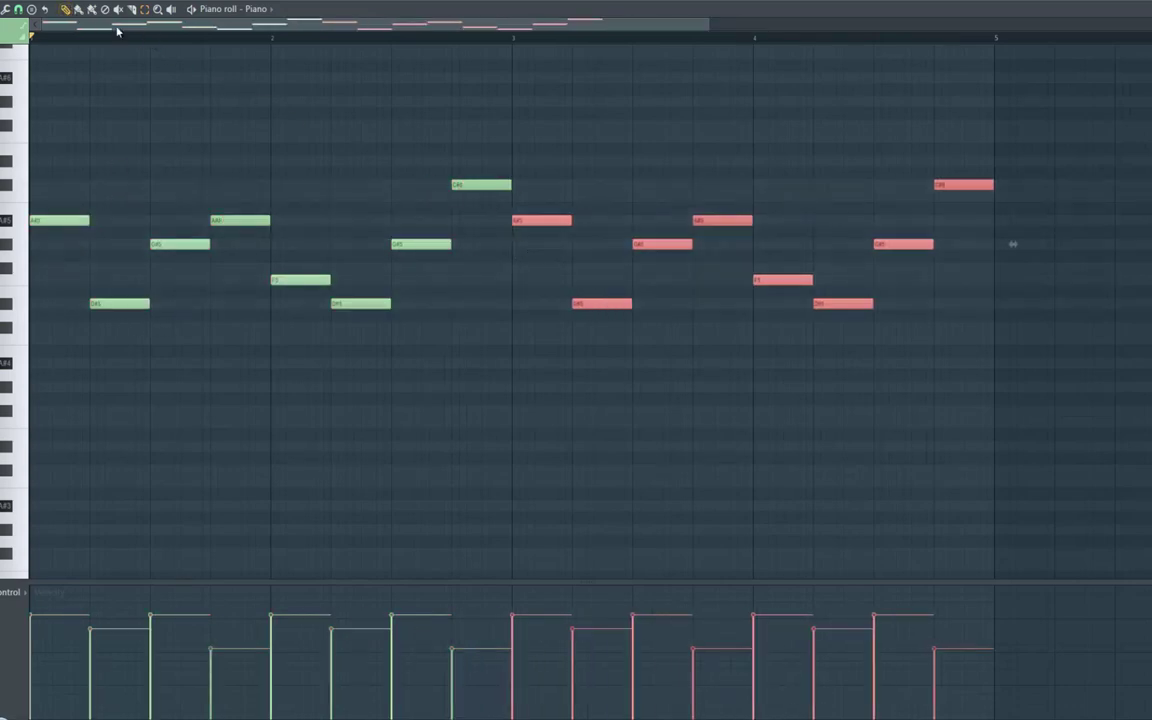
# Step: Change bar 3's first note to F#5, second to F5 and fourth to C#5, and play back the melody
pyautogui.click(546, 242)
pyautogui.moveTo(532, 221); pyautogui.dragTo(537, 271)
pyautogui.click(537, 270)
pyautogui.click(579, 306)
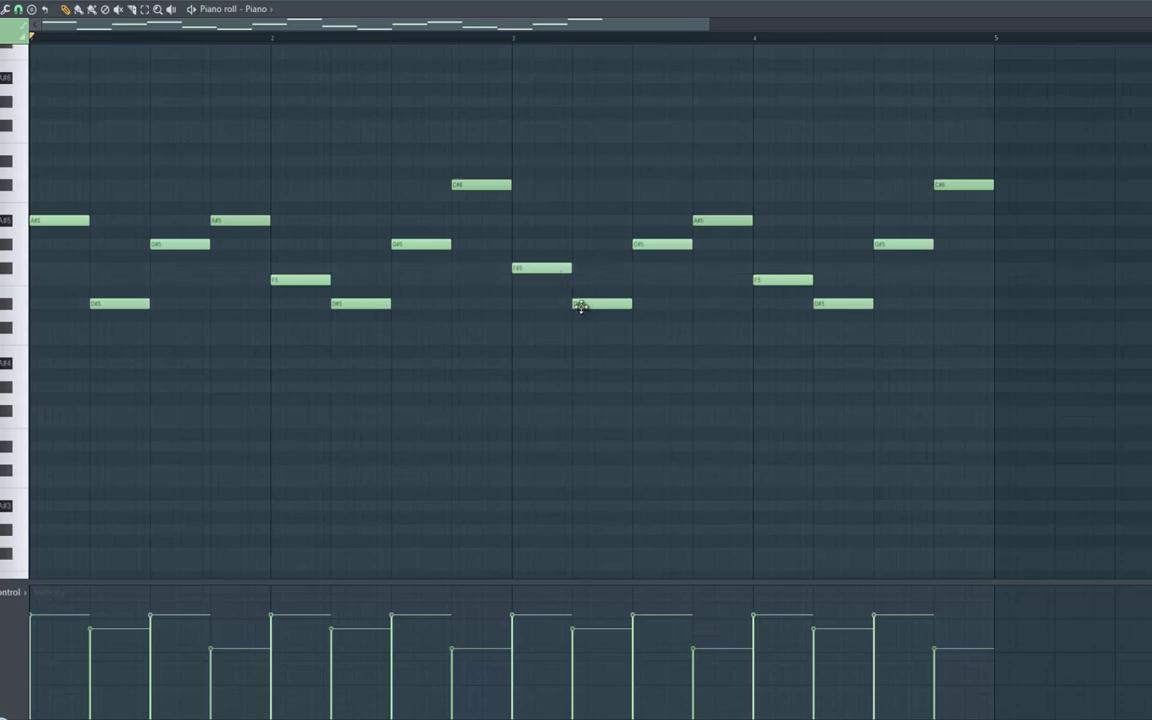
pyautogui.moveTo(580, 306); pyautogui.dragTo(583, 281)
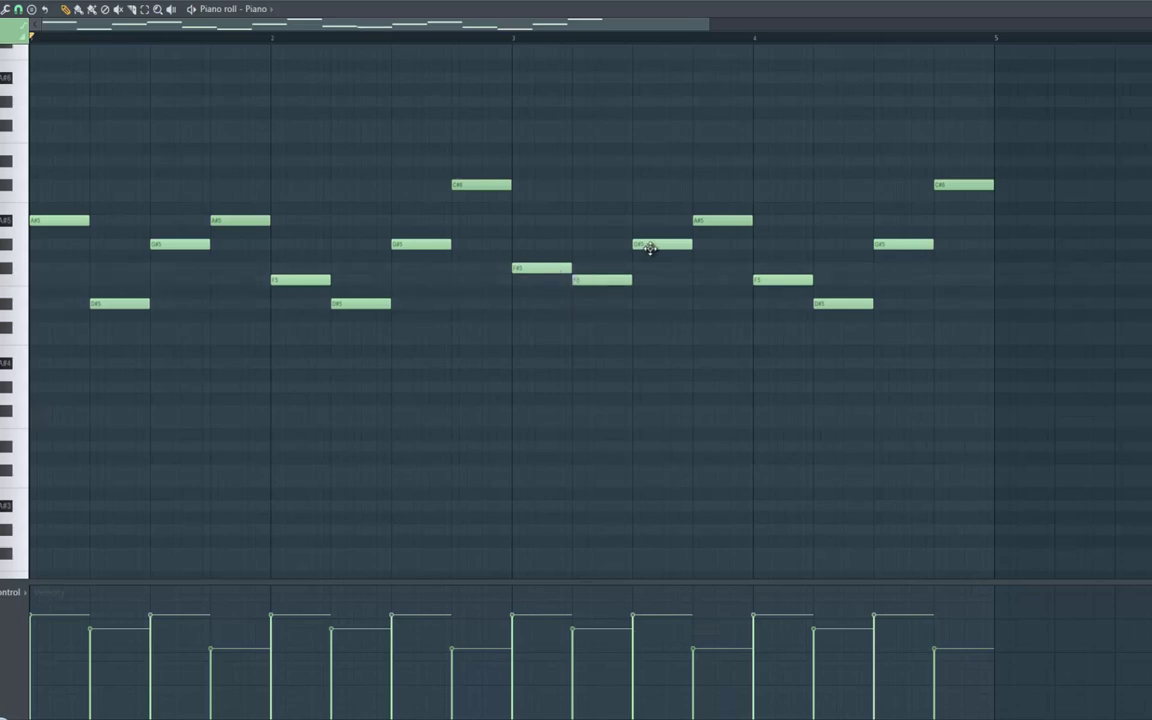
pyautogui.click(706, 220)
pyautogui.moveTo(708, 251); pyautogui.dragTo(703, 326)
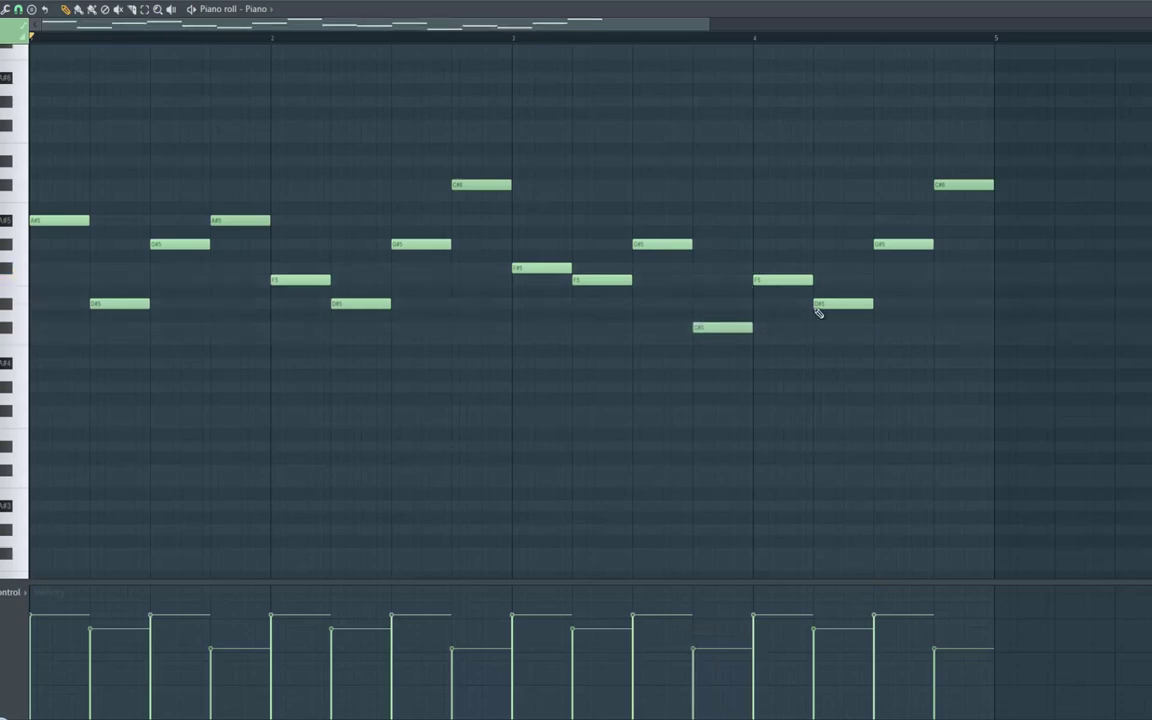
pyautogui.press('space')
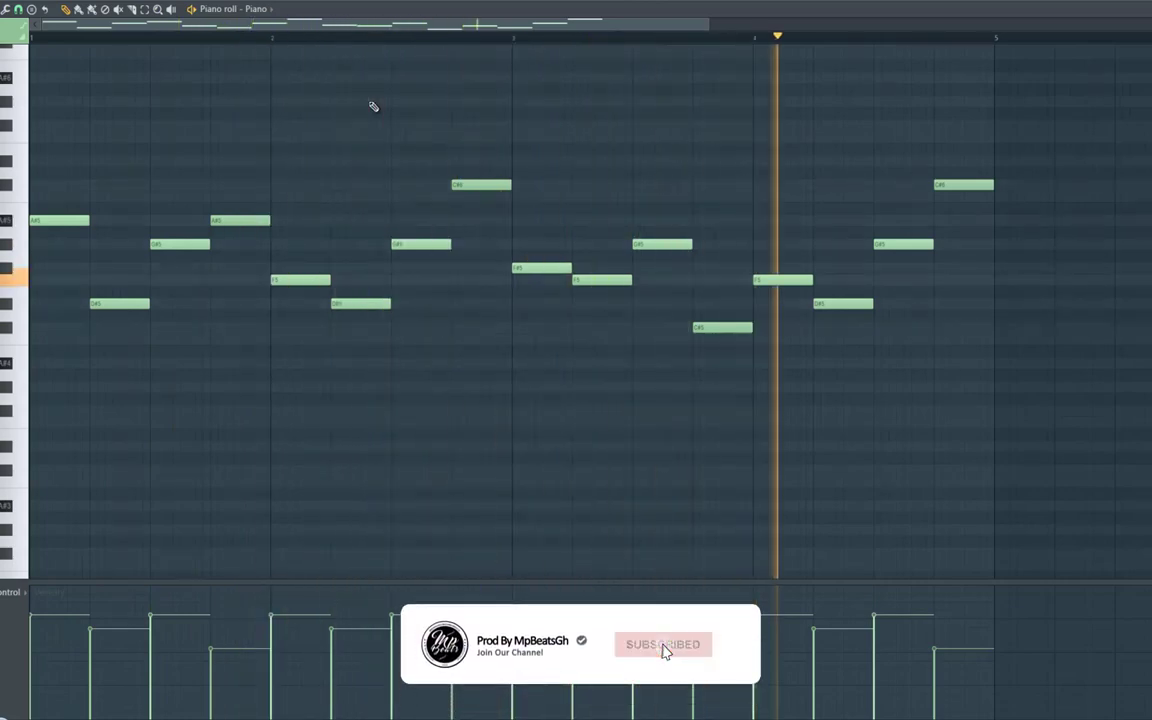
pyautogui.press('space')
# Step: Select all notes across the four bars and play the piano melody from the pattern
pyautogui.click(145, 10)
pyautogui.moveTo(20, 106); pyautogui.dragTo(17, 375)
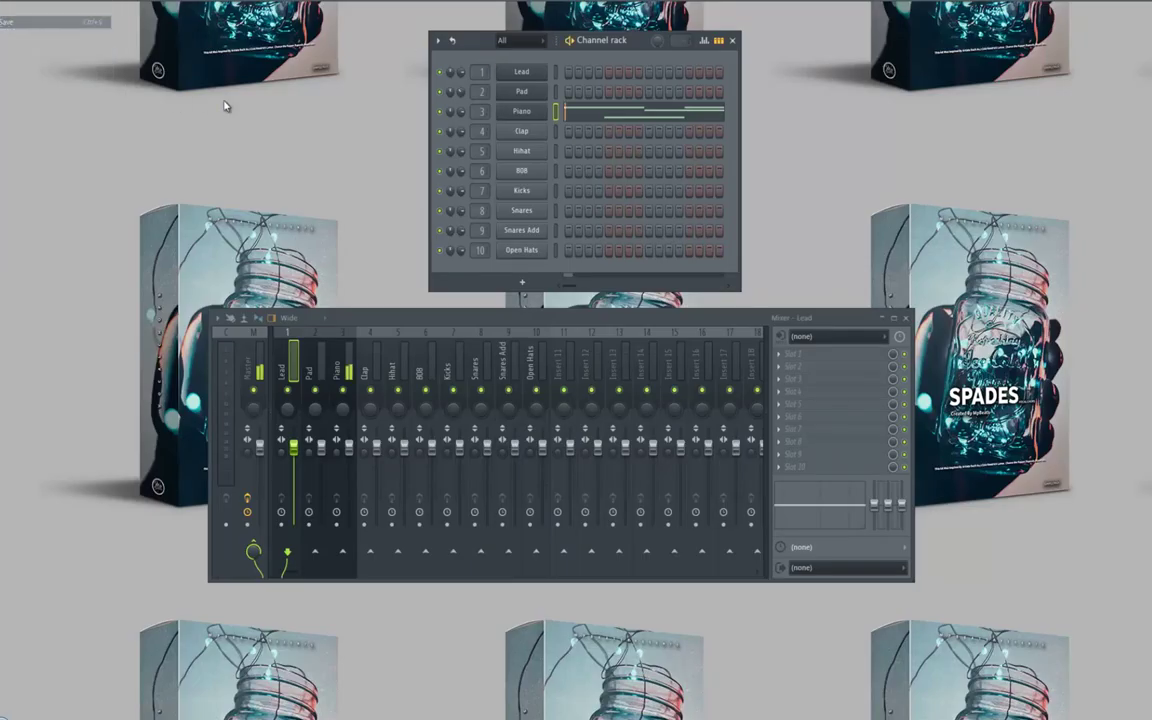
pyautogui.press('space')
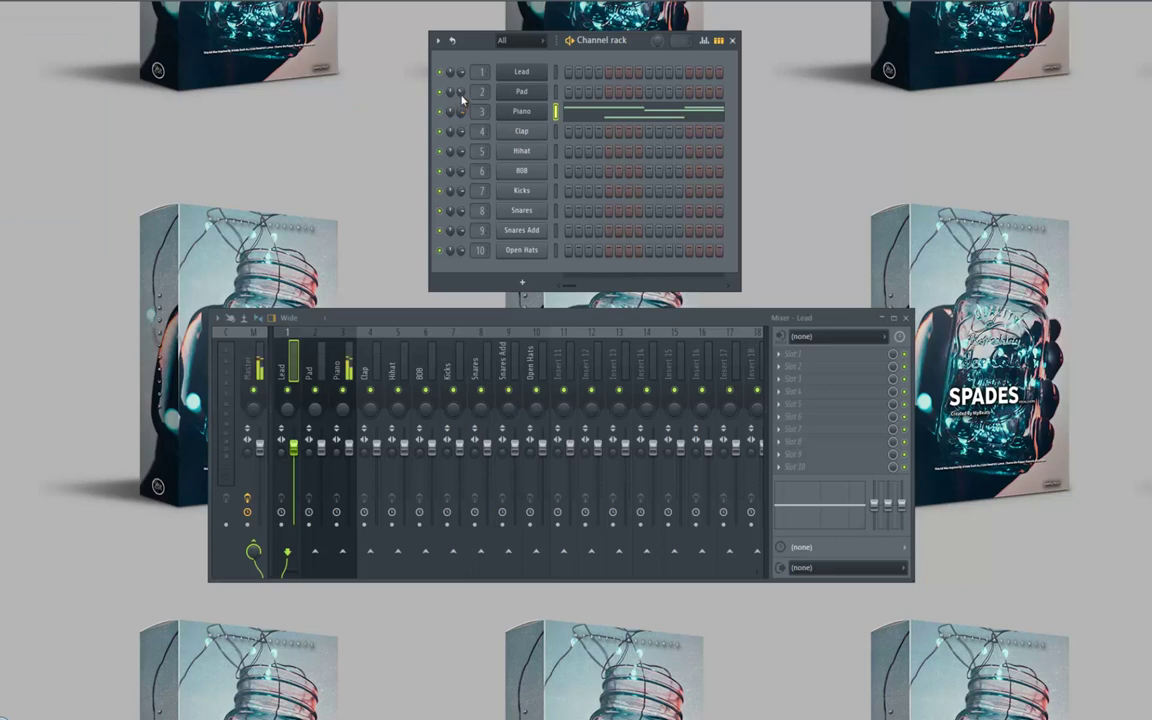
# Step: Load Fruity Parametric EQ 2 into the first effect slot of the Piano mixer track
pyautogui.click(344, 370)
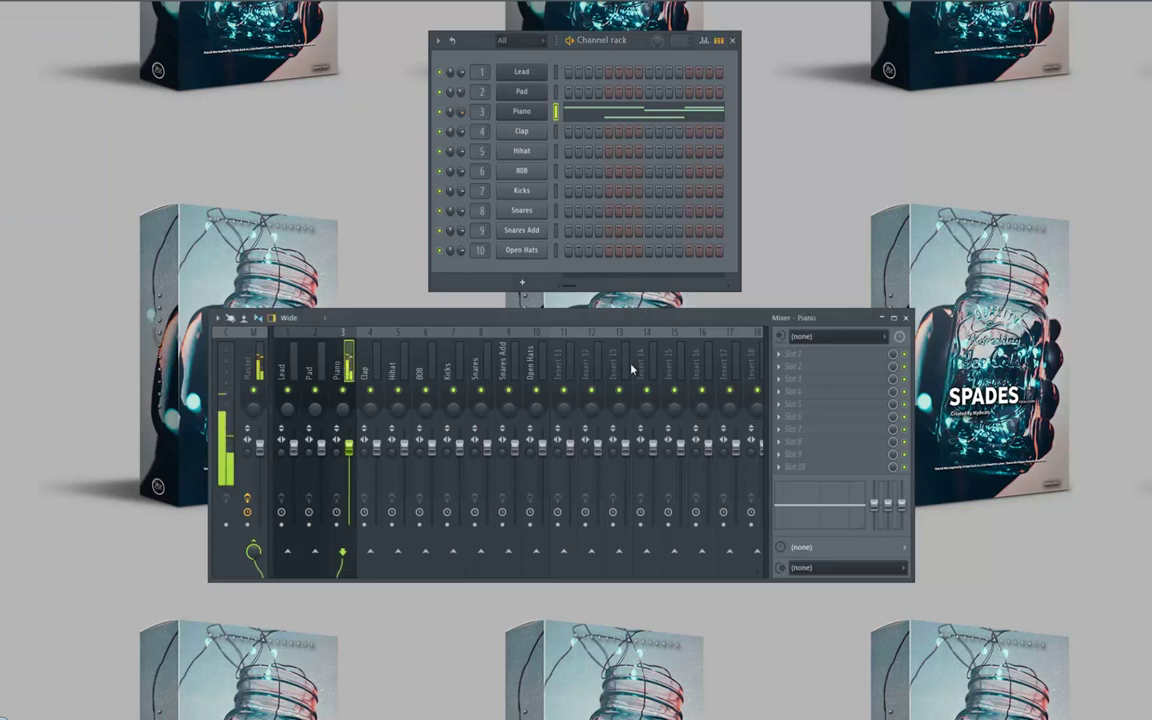
pyautogui.click(790, 354)
pyautogui.moveTo(800, 368)
pyautogui.click(990, 361)
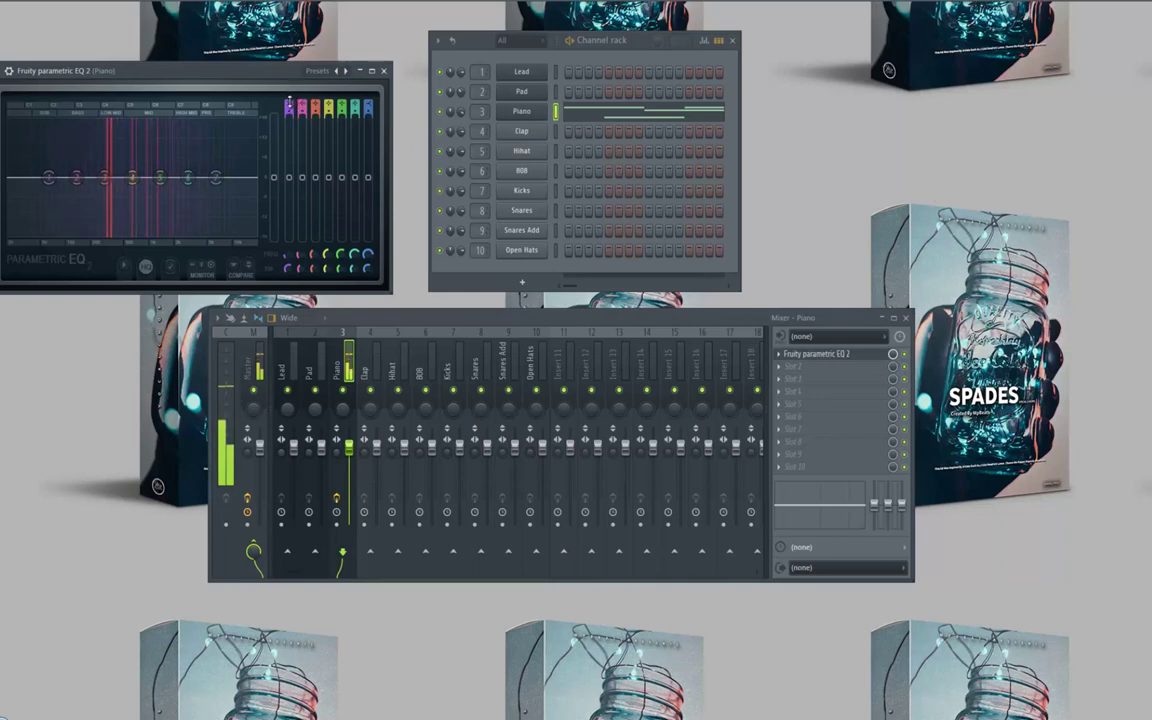
# Step: Turn EQ band 1 into a high-pass filter, raise its cutoff to remove the piano's low frequencies, and close the EQ
pyautogui.moveTo(291, 106); pyautogui.dragTo(297, 122)
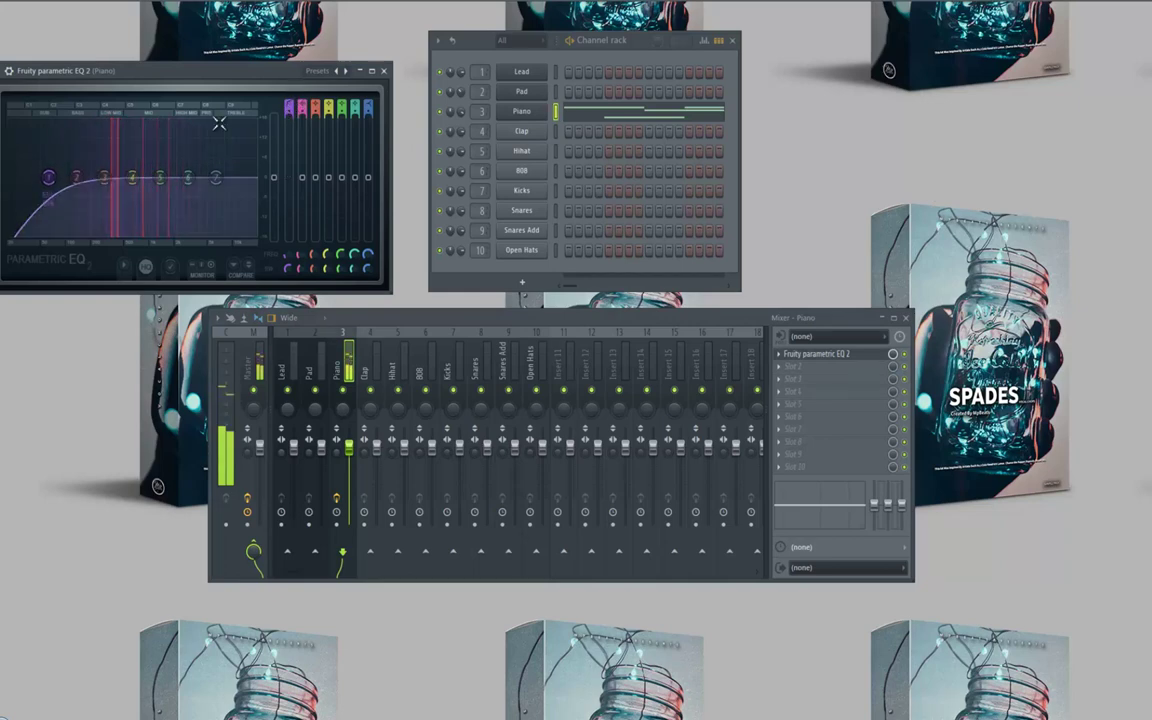
pyautogui.moveTo(49, 180); pyautogui.dragTo(149, 193)
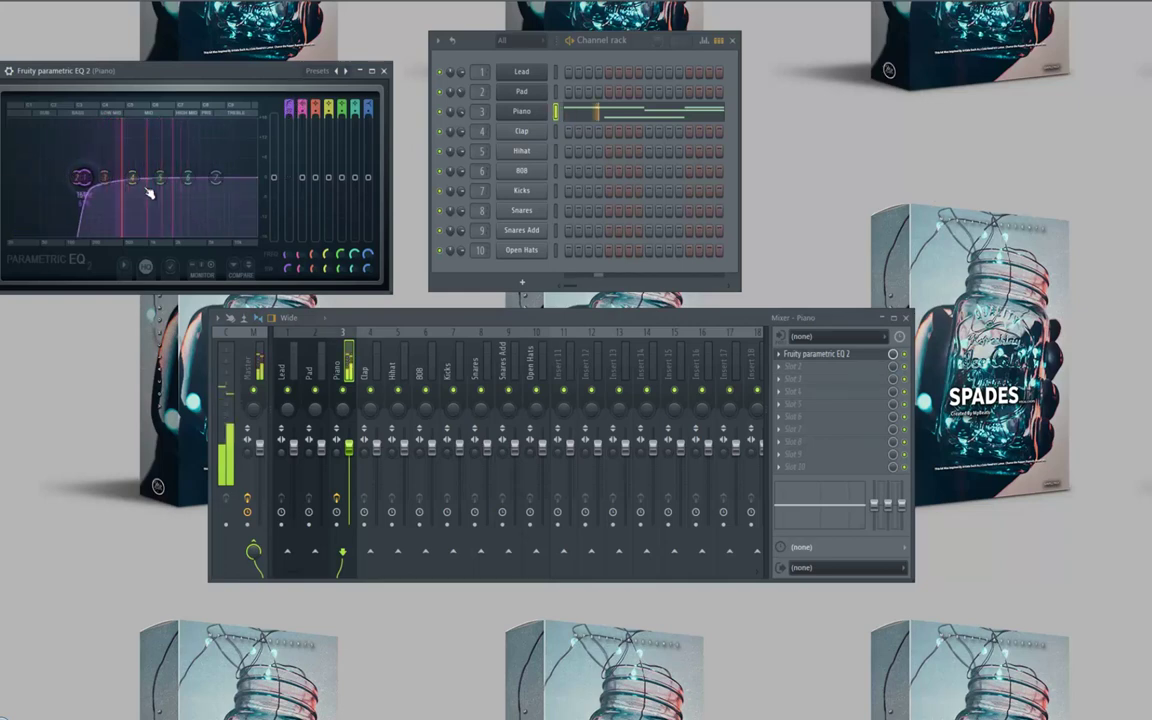
pyautogui.click(384, 71)
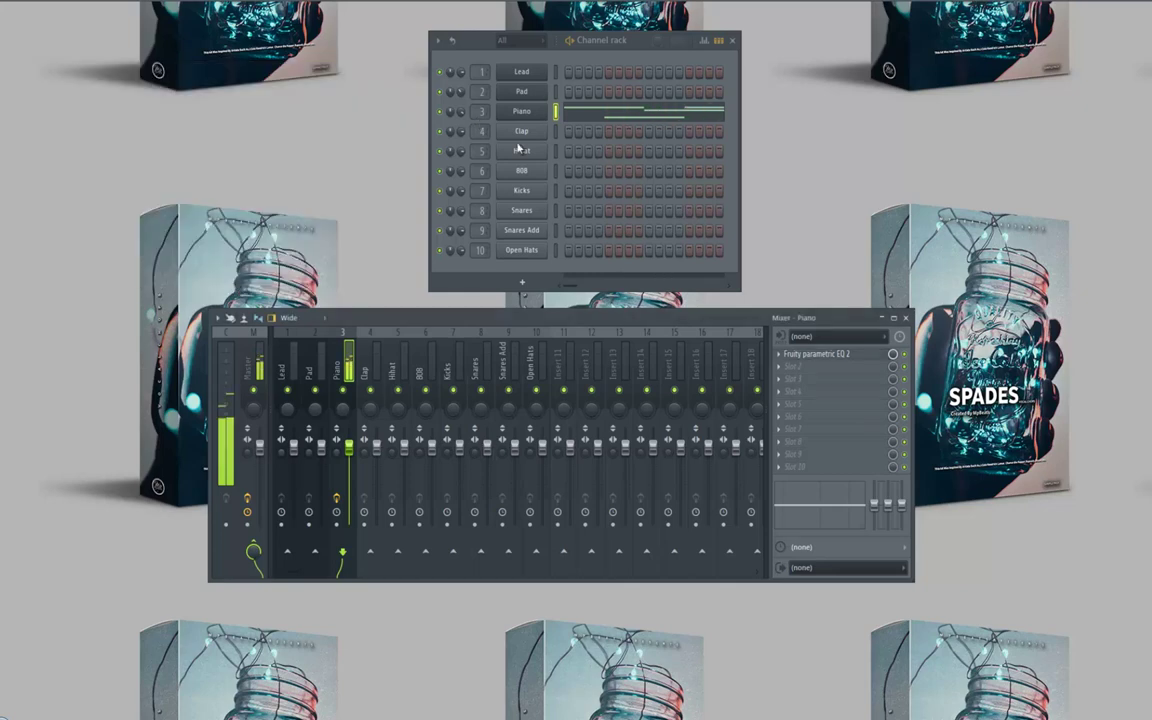
# Step: Load Fruity Delay 2 into the Piano track's second effect slot with a 4-step delay time and ping-pong feedback, and close it
pyautogui.click(829, 368)
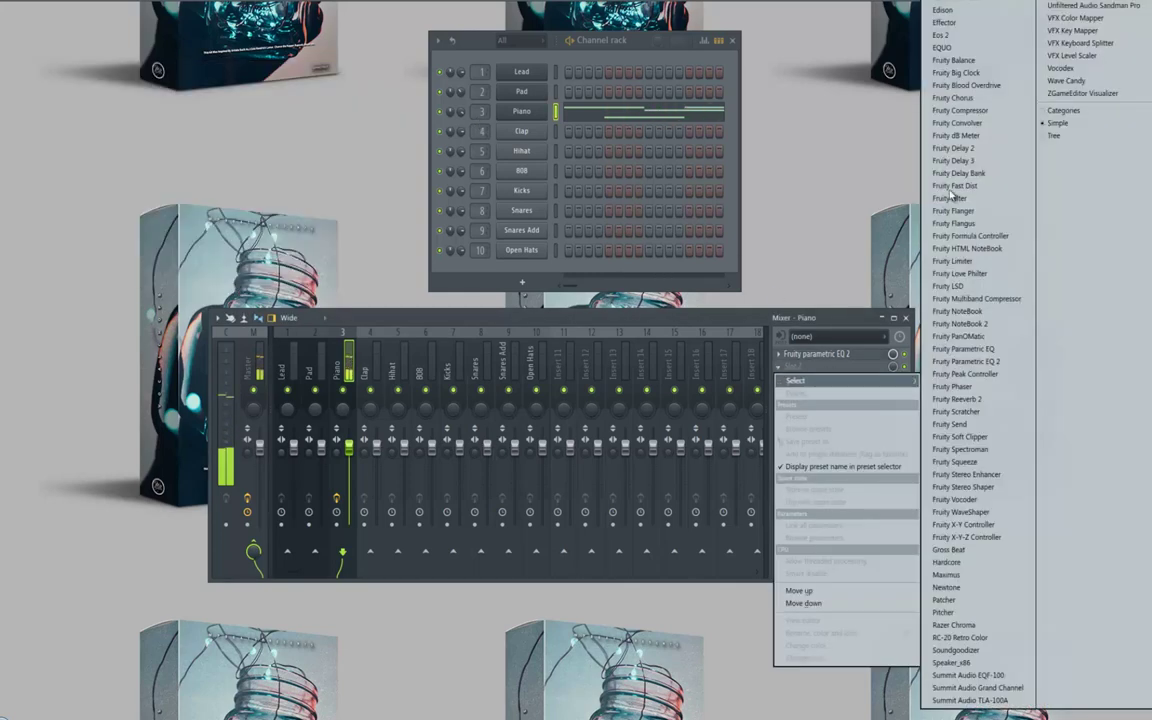
pyautogui.click(953, 147)
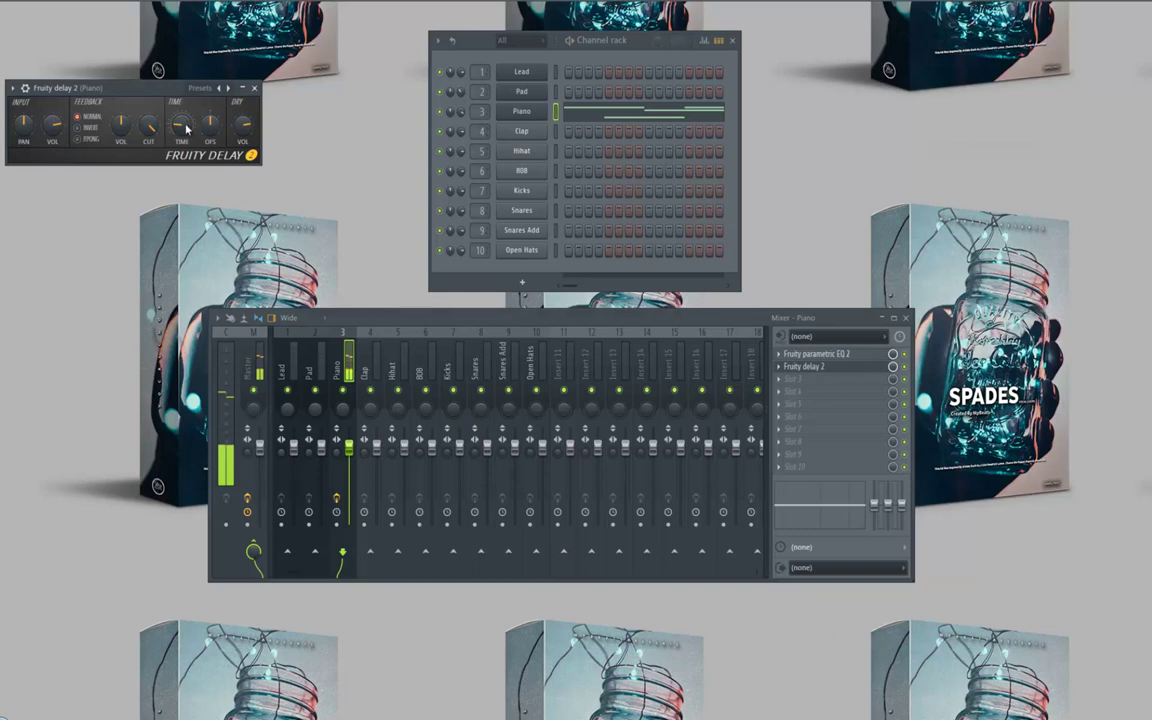
pyautogui.rightClick(182, 127)
pyautogui.moveTo(272, 151)
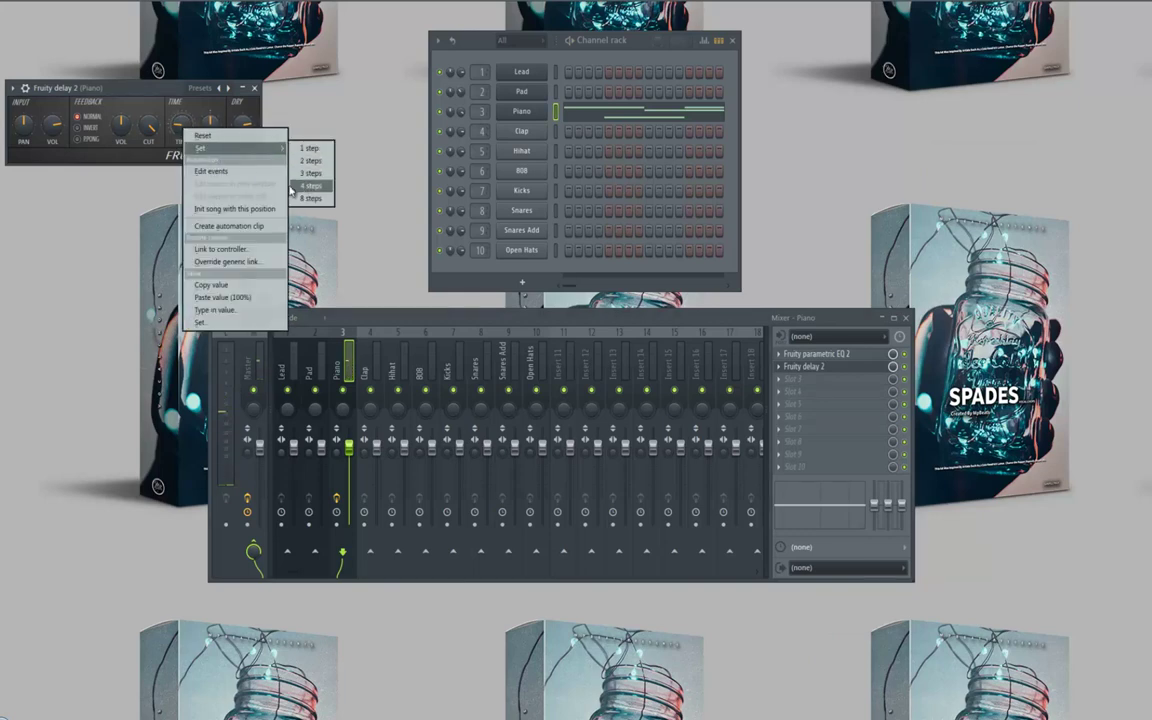
pyautogui.click(291, 186)
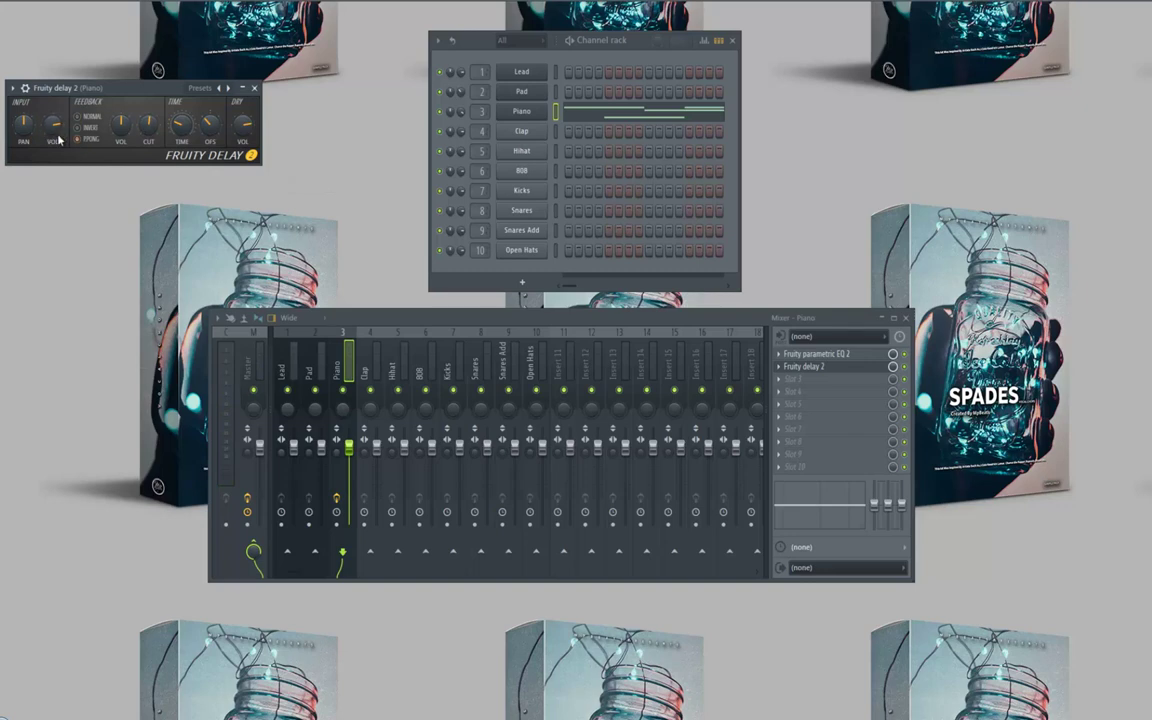
pyautogui.click(255, 88)
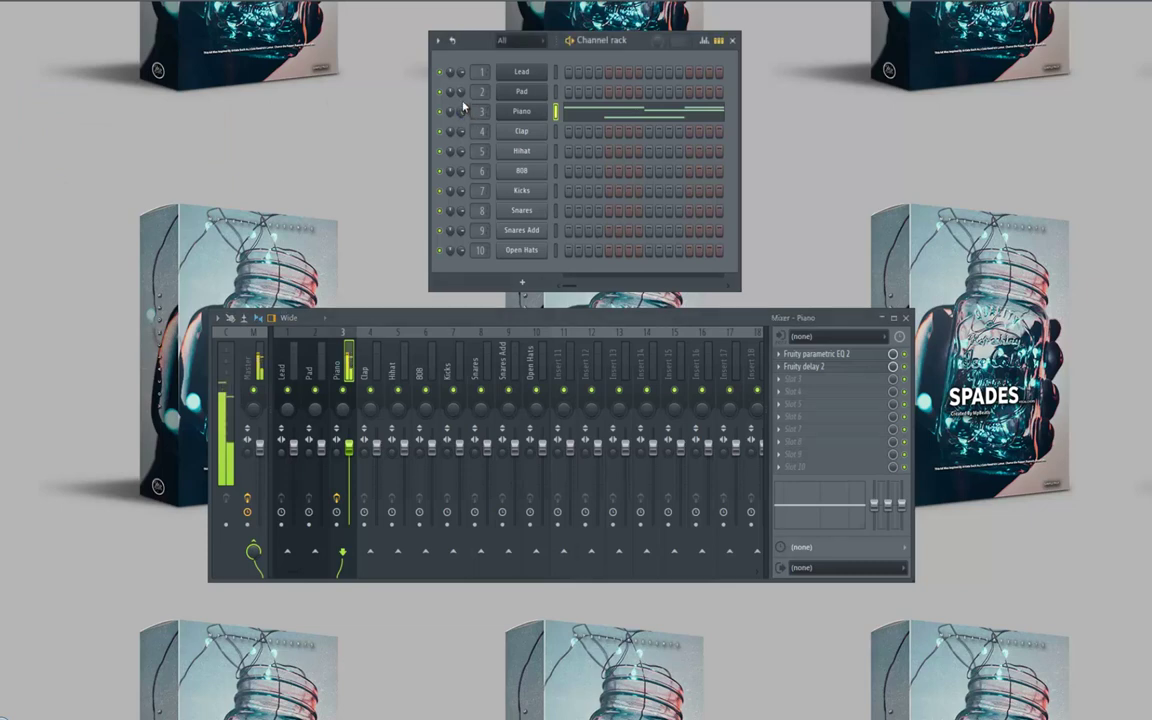
# Step: Load Effector into the Piano track's third effect slot, switch it to Lo-Fi, adjust its dry/wet mix during playback and close it
pyautogui.click(788, 389)
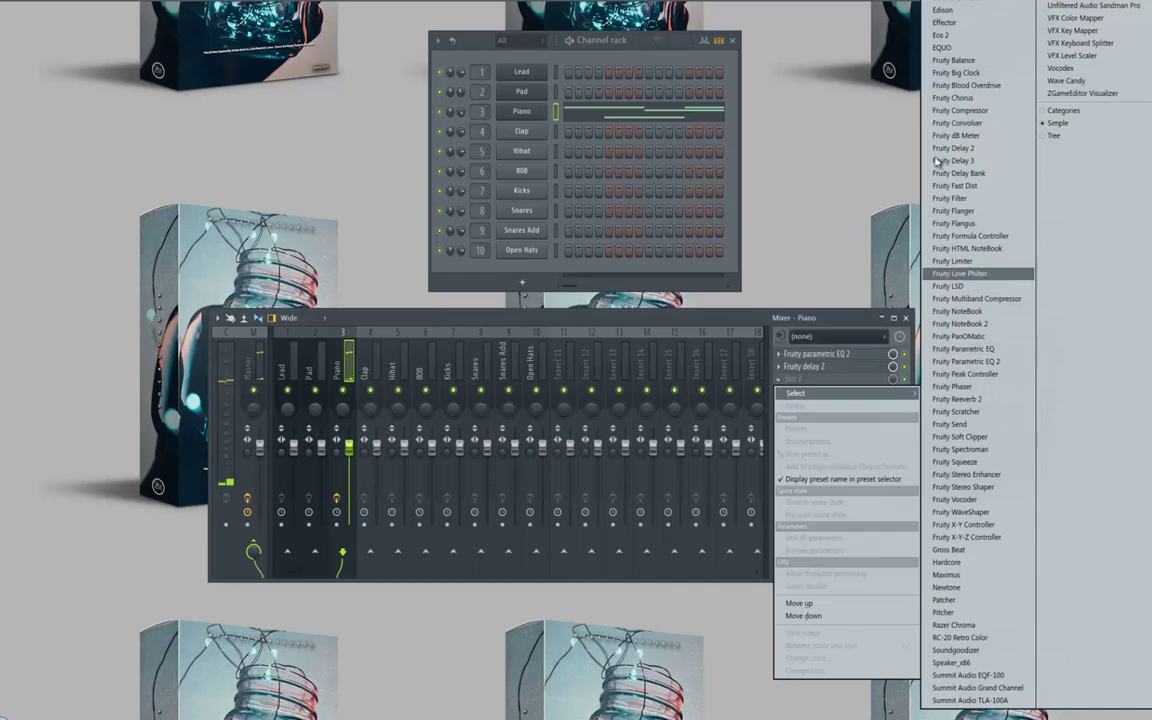
pyautogui.click(944, 22)
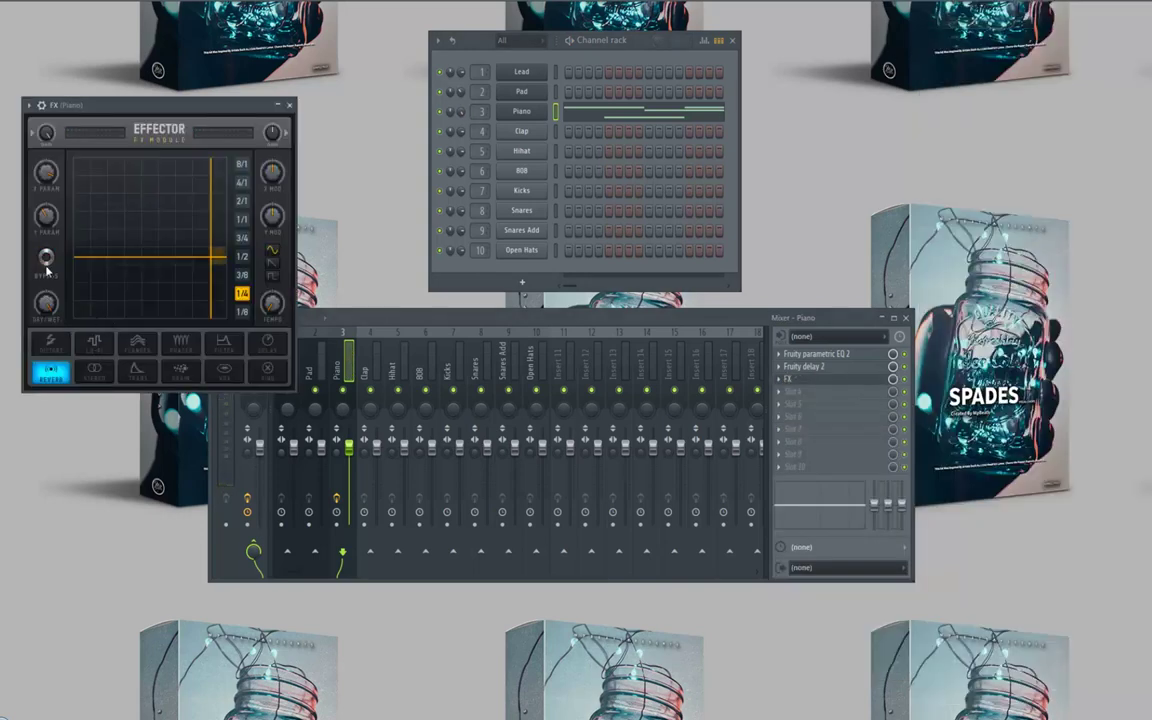
pyautogui.click(90, 345)
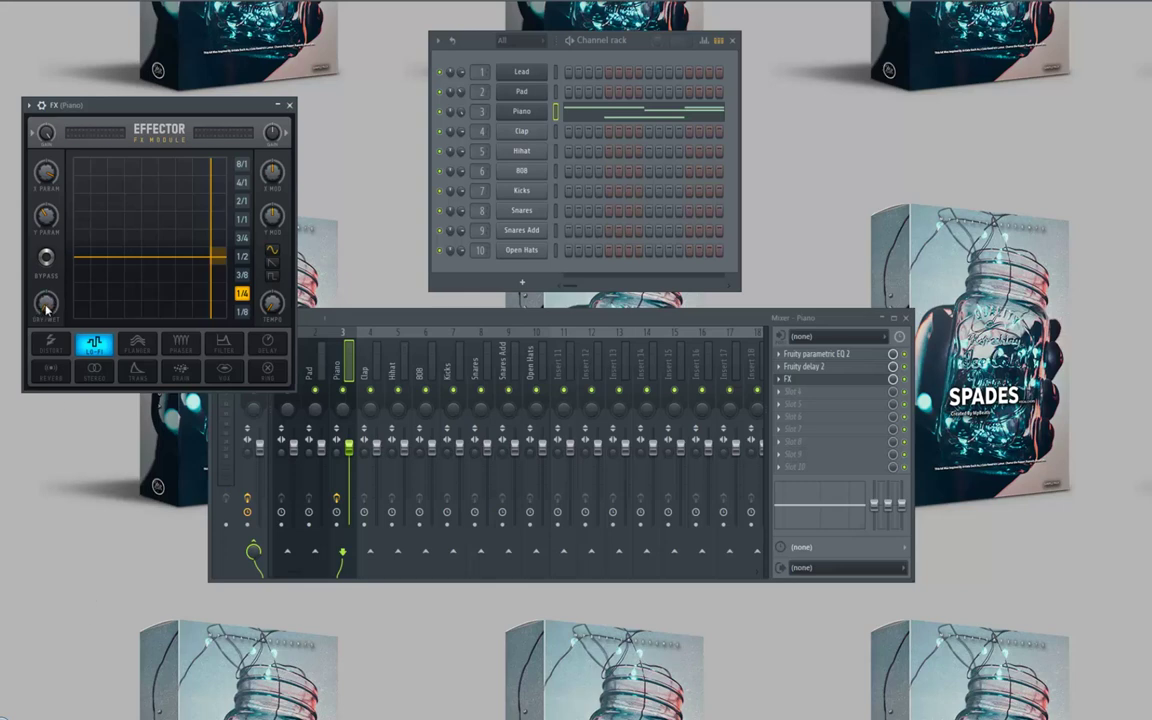
pyautogui.press('space')
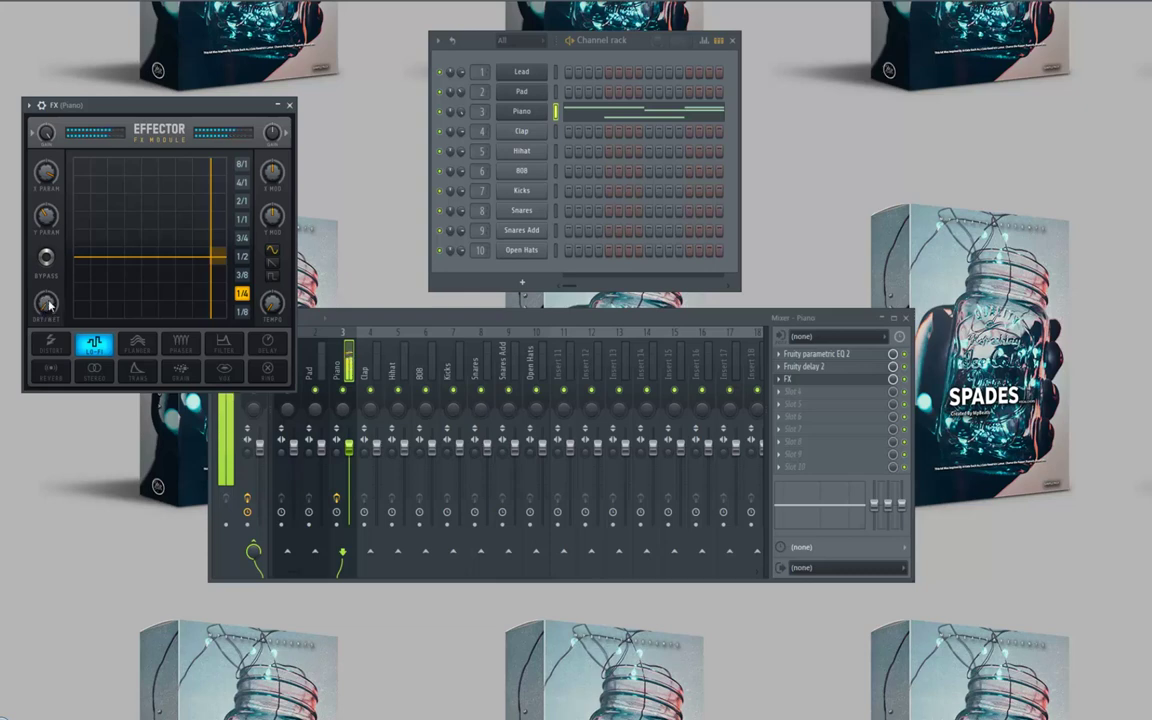
pyautogui.click(289, 105)
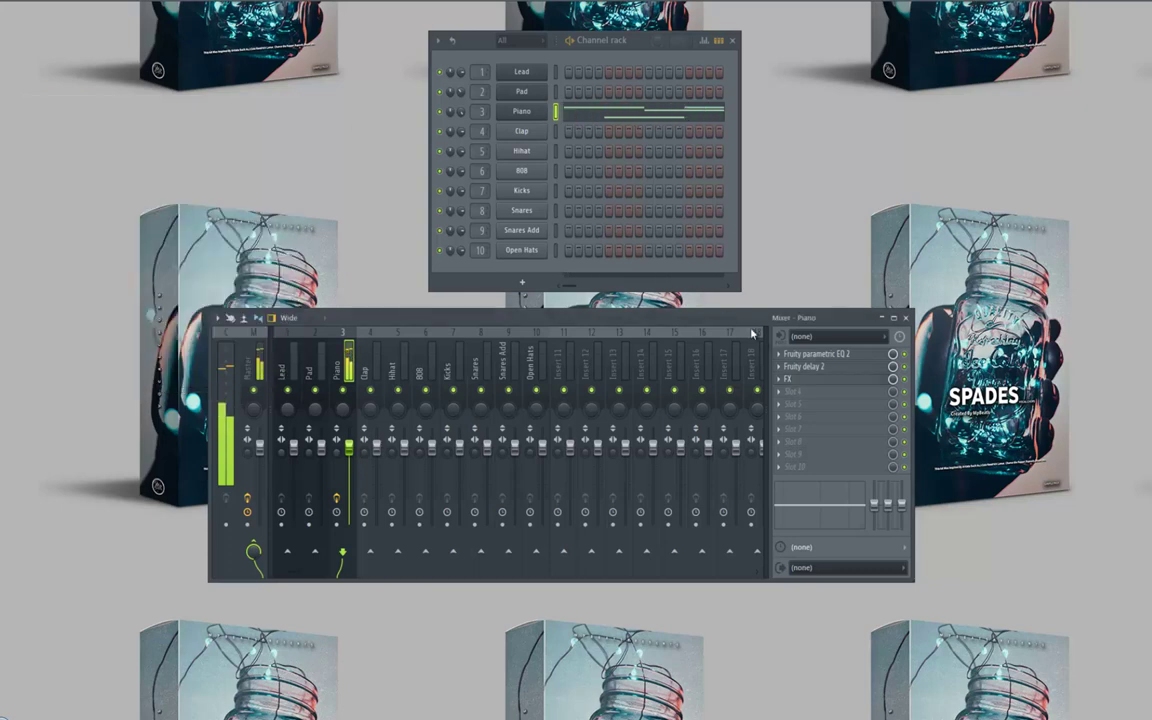
# Step: Load a second Fruity Parametric EQ 2 into slot 4 and raise band 1 as a high-pass to cut the piano's lows
pyautogui.click(785, 400)
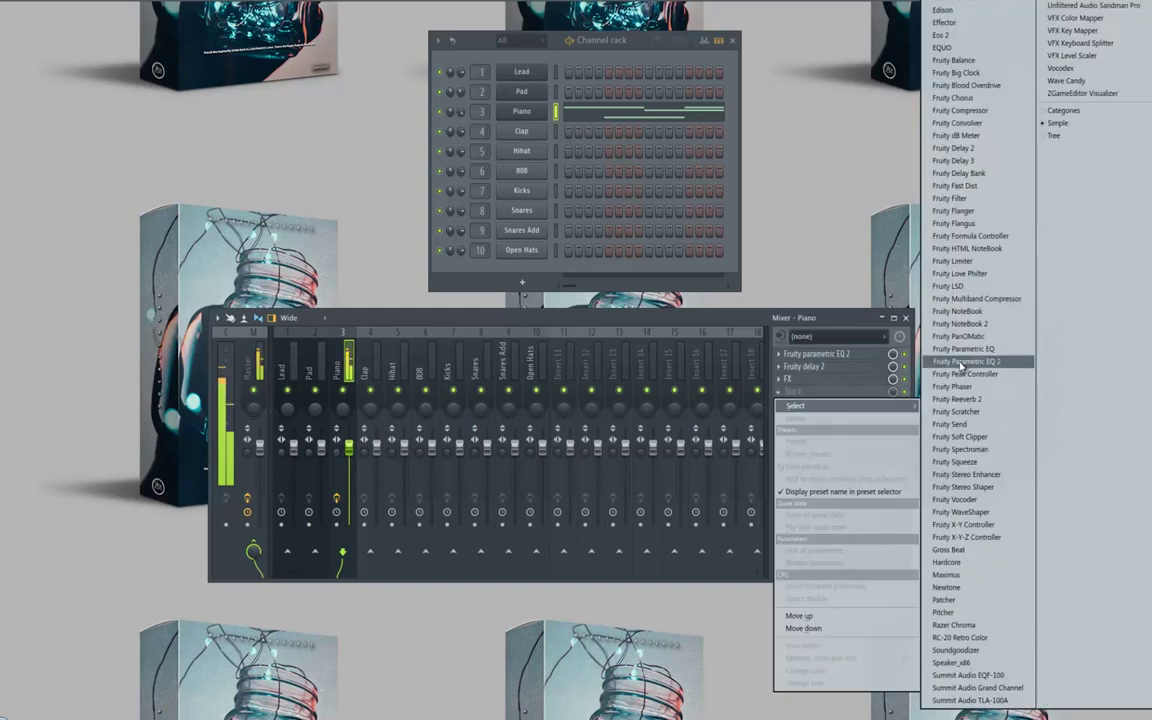
pyautogui.click(866, 329)
pyautogui.press('space')
pyautogui.moveTo(338, 156)
pyautogui.mouseDown()
pyautogui.moveTo(345, 164)
pyautogui.moveTo(338, 153)
pyautogui.mouseUp()
pyautogui.press('space')
pyautogui.moveTo(98, 230); pyautogui.dragTo(208, 242)
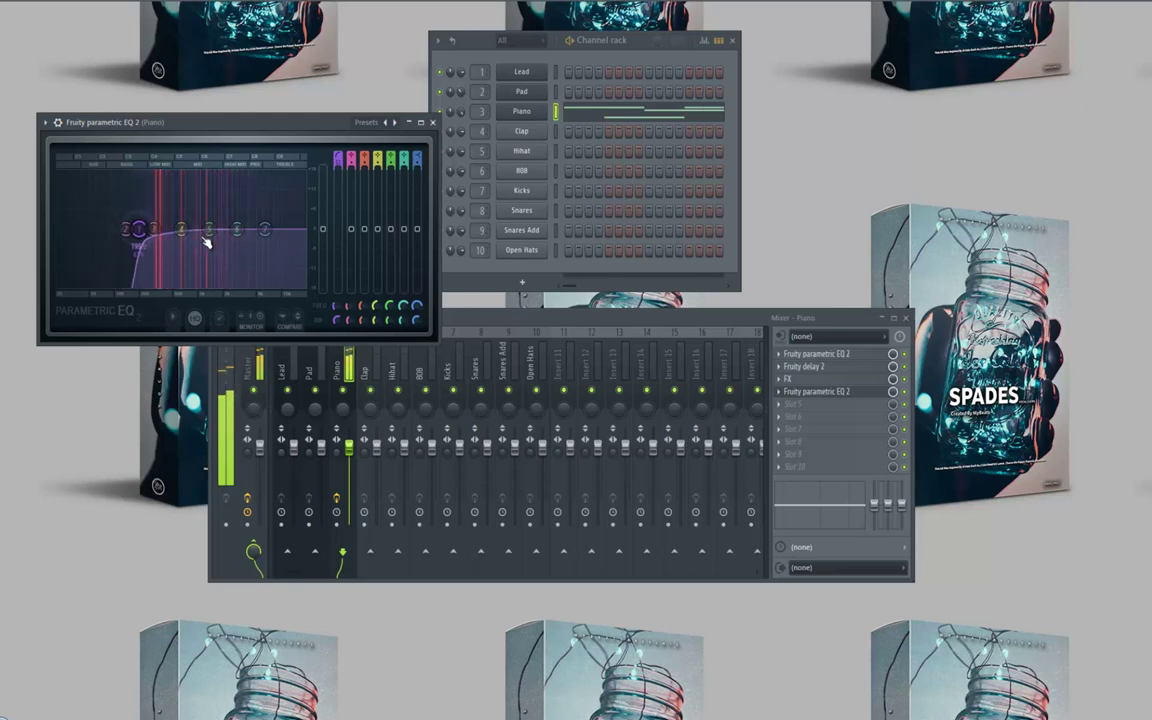
pyautogui.click(432, 122)
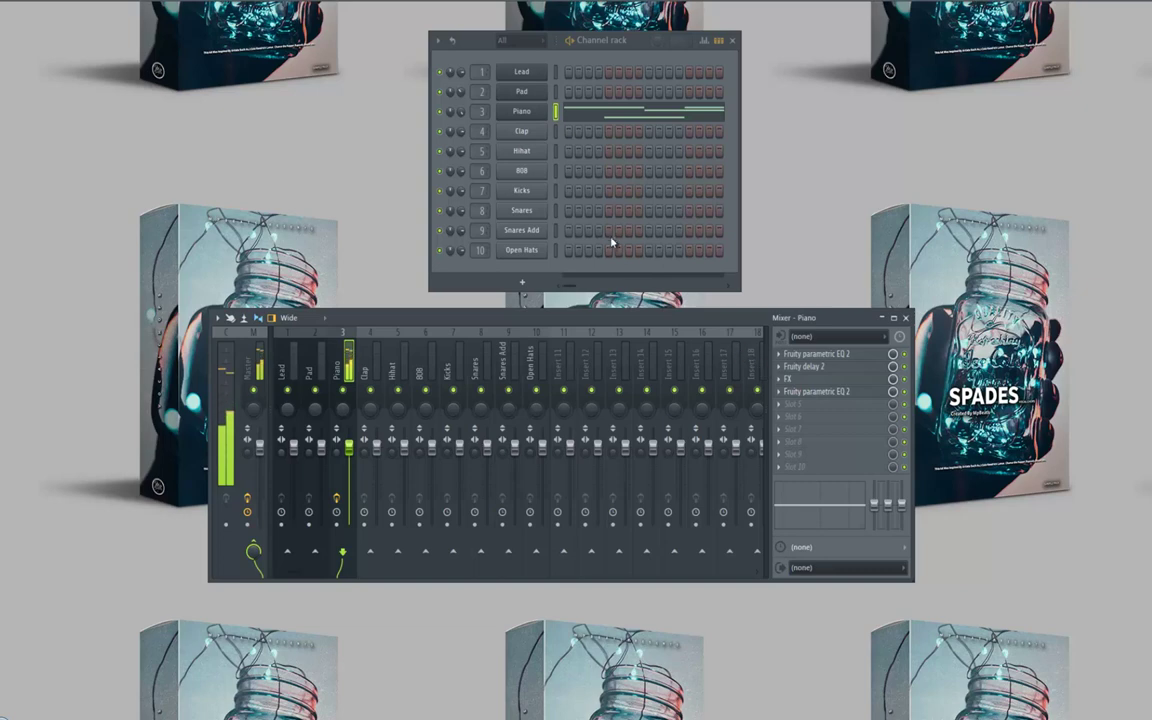
# Step: Load VFX Key Mapper into the Piano track's fifth effect slot and apply the Humanizer preset to the resulting Patcher
pyautogui.click(785, 404)
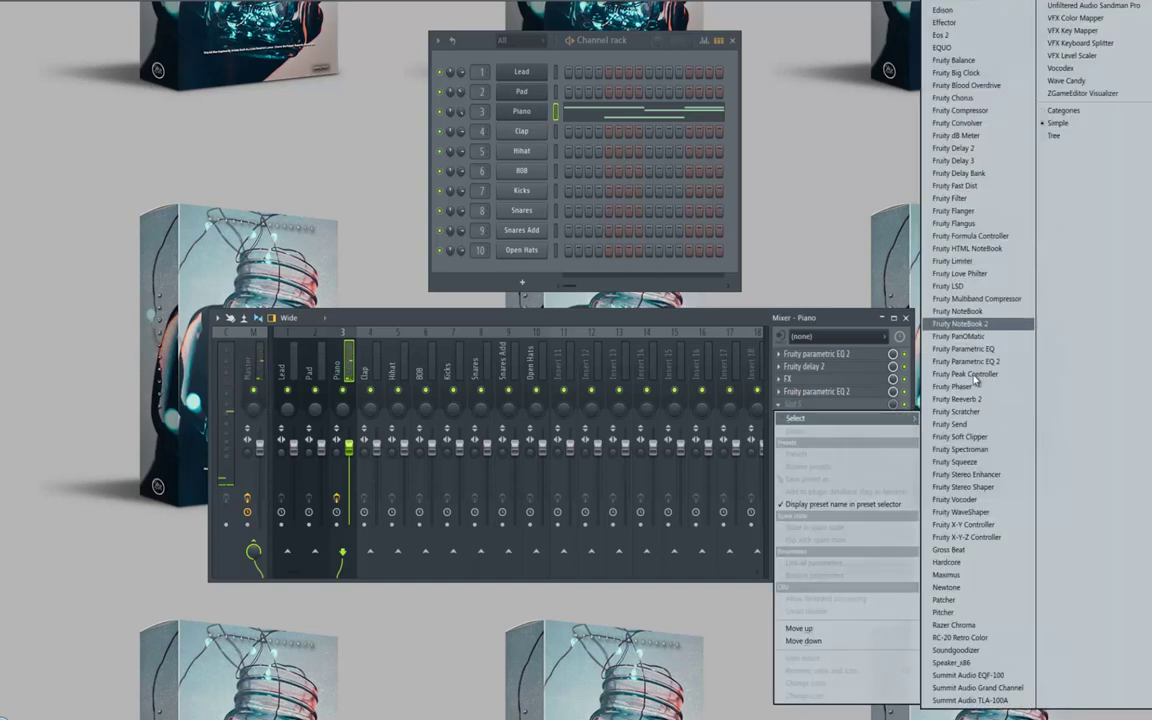
pyautogui.click(1078, 29)
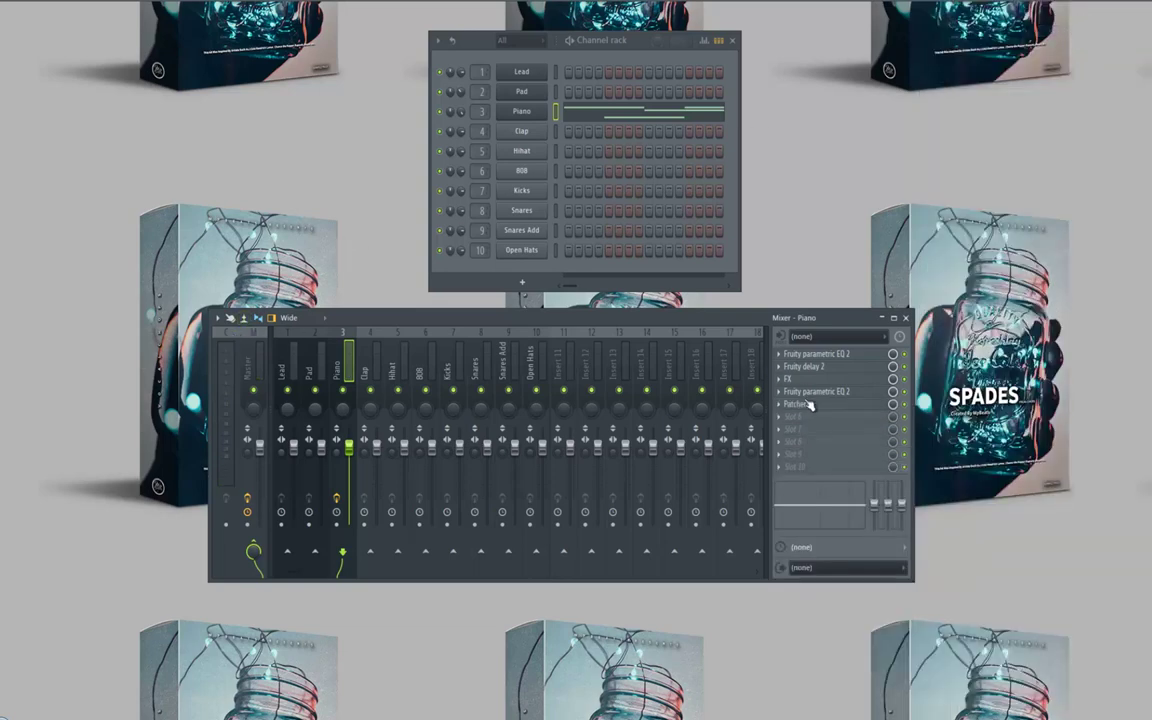
pyautogui.click(805, 405)
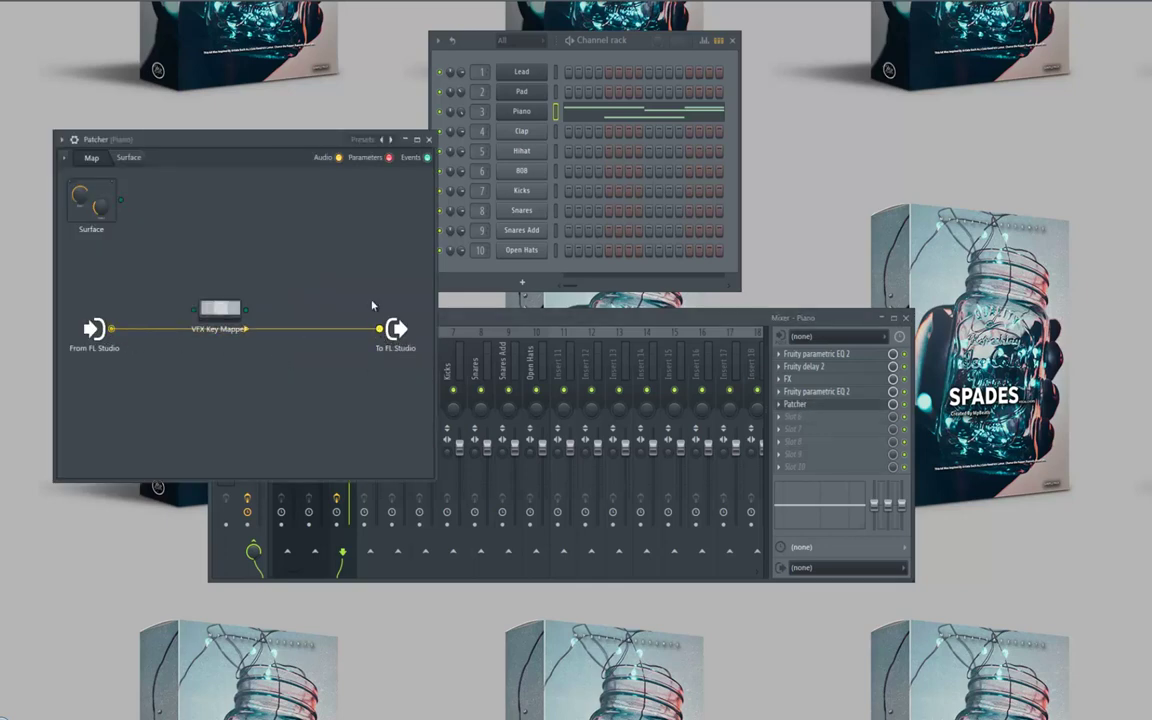
pyautogui.click(389, 140)
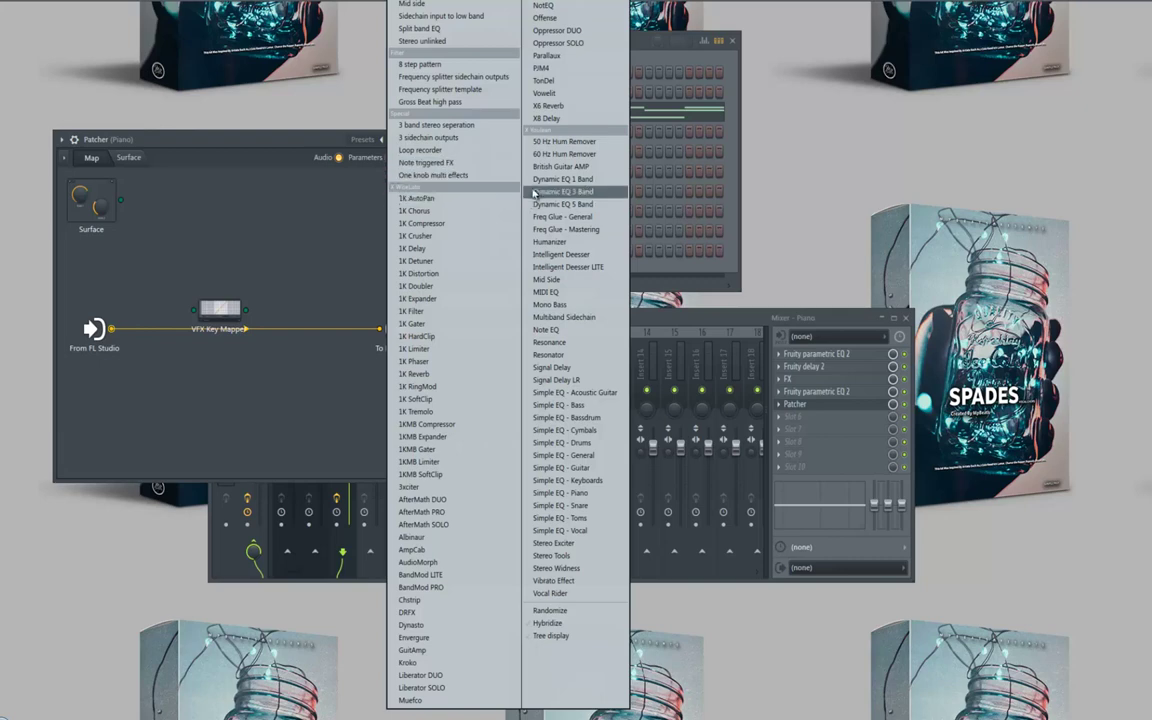
pyautogui.click(549, 242)
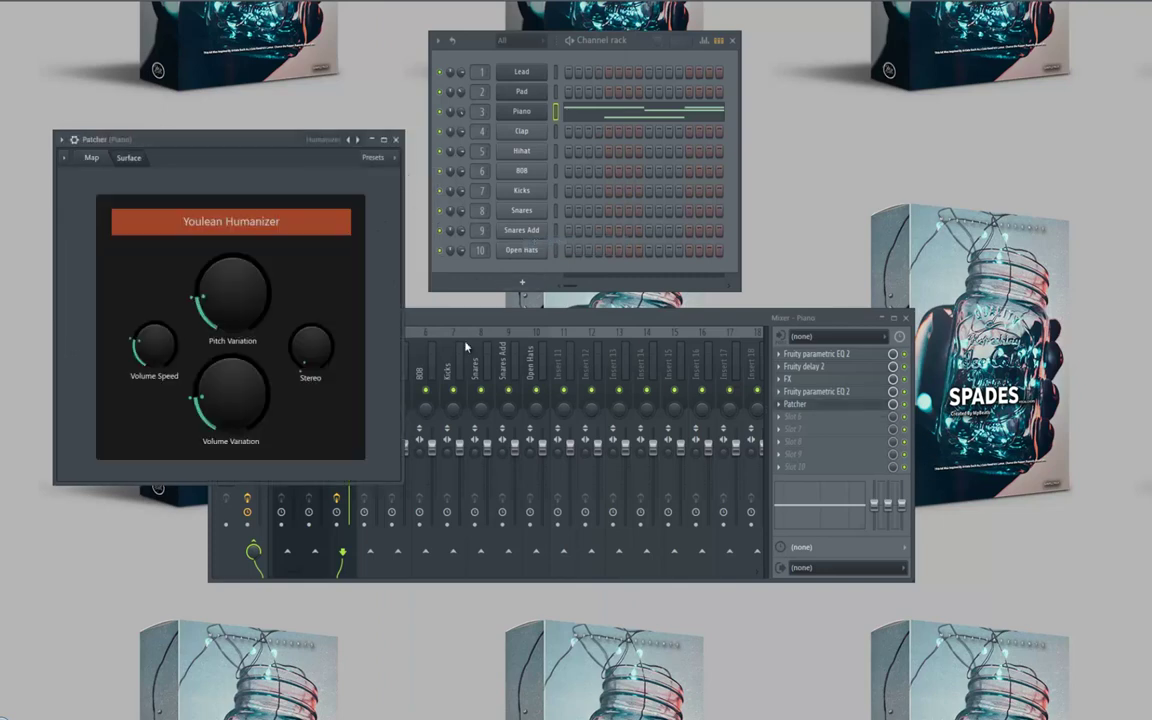
# Step: Lower the mix level of the Patcher slot on the Piano track, play the melody and close the Patcher
pyautogui.click(897, 490)
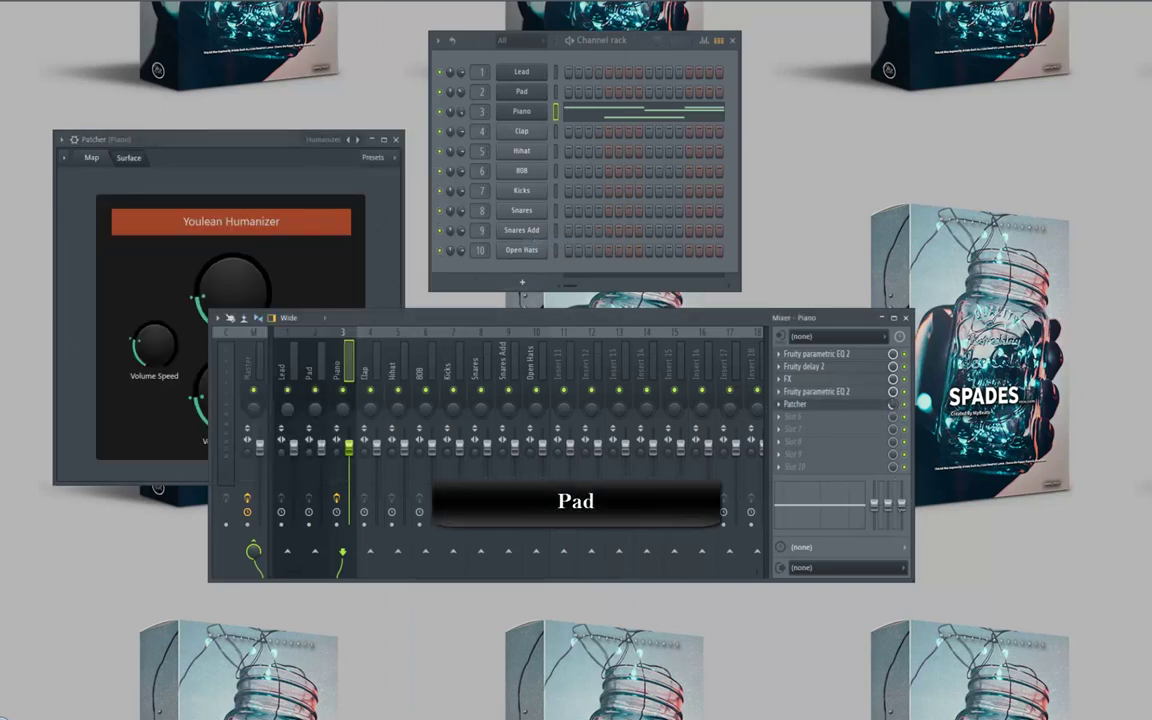
pyautogui.press('space')
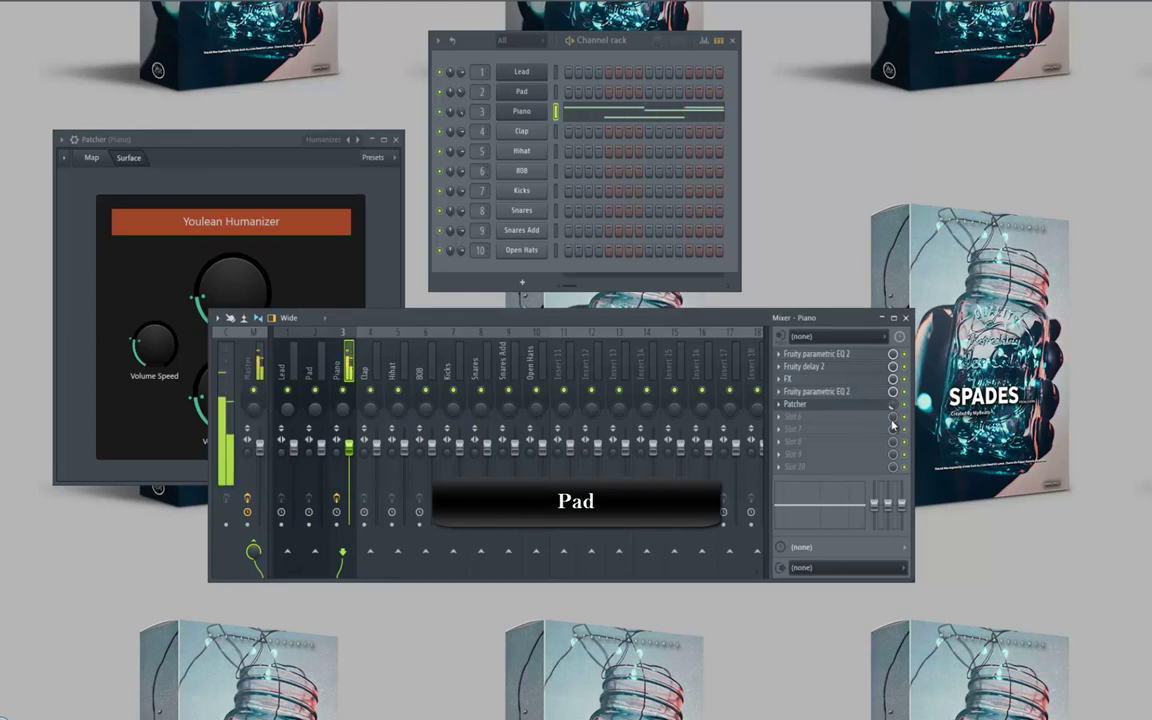
pyautogui.click(398, 140)
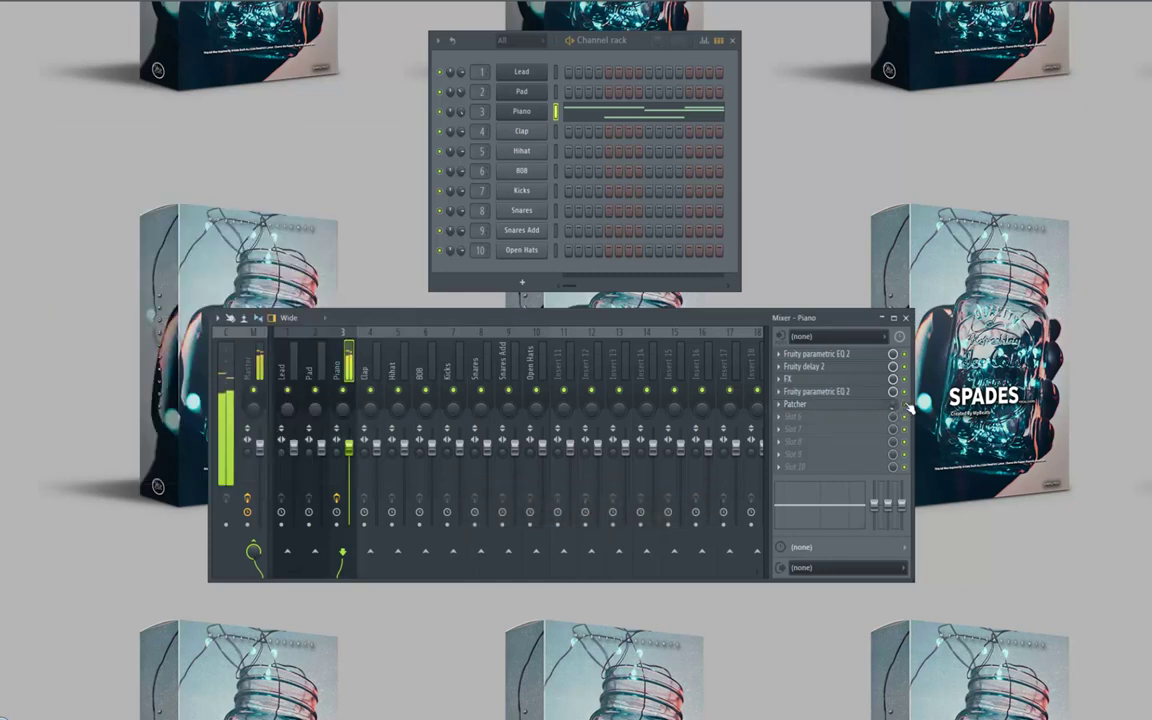
# Step: Open the Pad channel's piano roll and place a D#5, F#5 and A#5 chord at the start of bar 1
pyautogui.rightClick(519, 95)
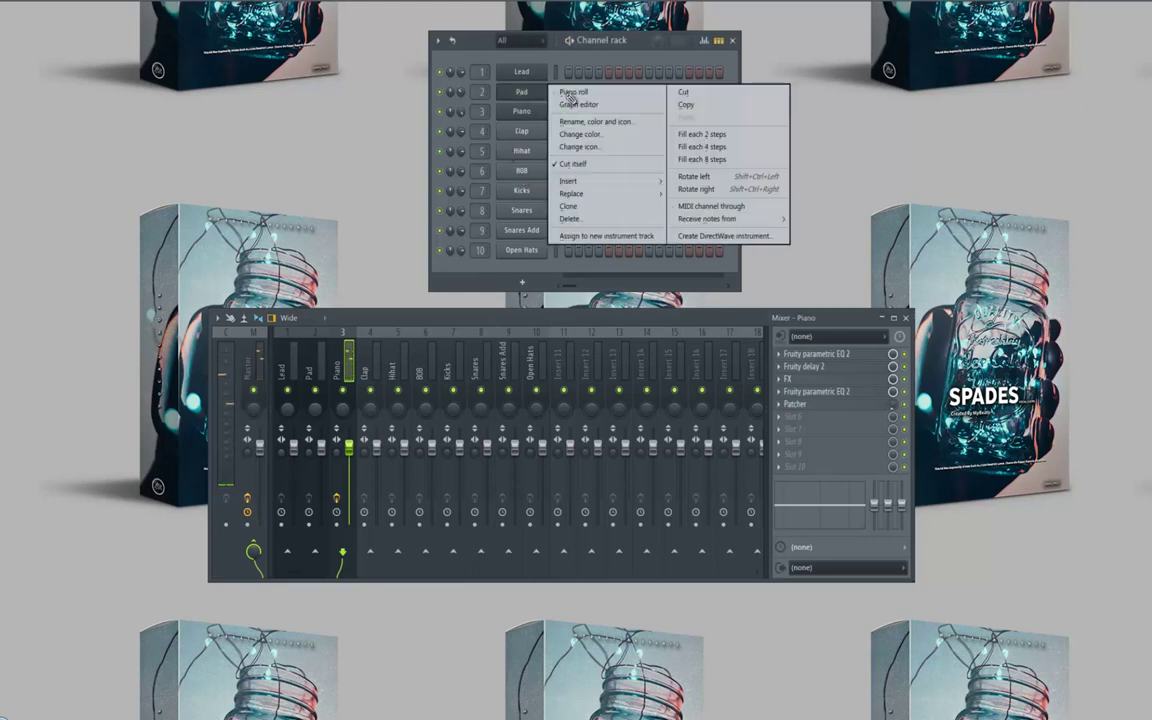
pyautogui.click(520, 84)
pyautogui.moveTo(23, 228); pyautogui.dragTo(46, 220)
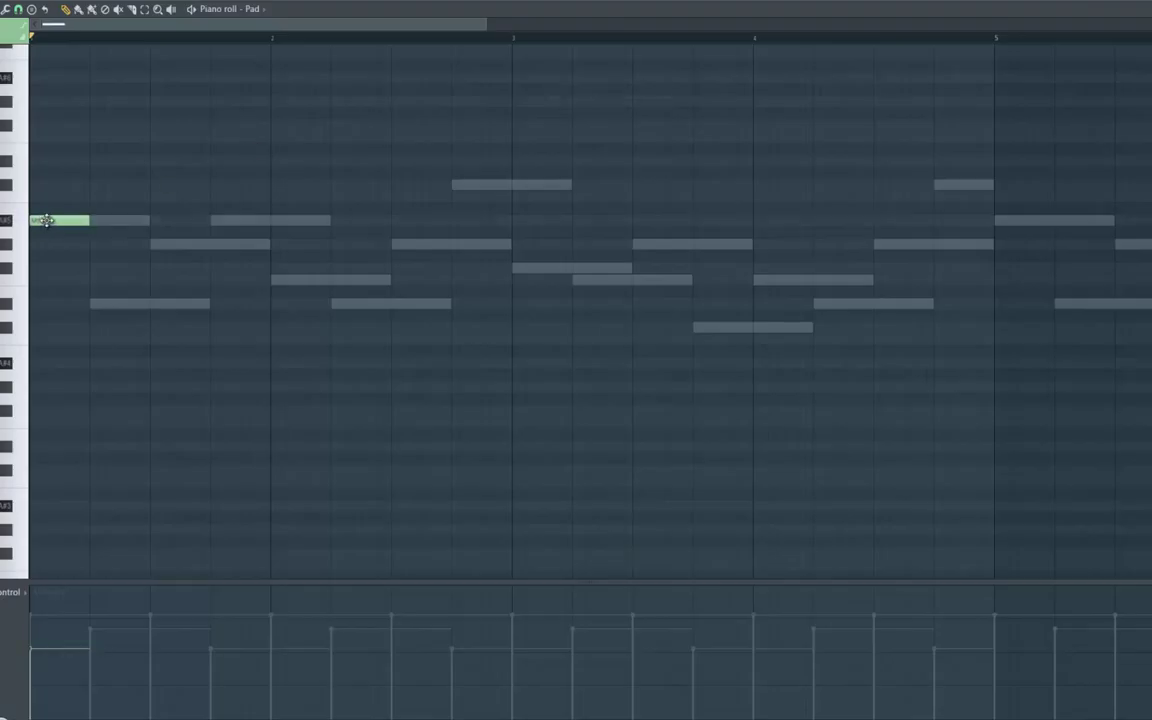
pyautogui.click(40, 303)
pyautogui.click(38, 268)
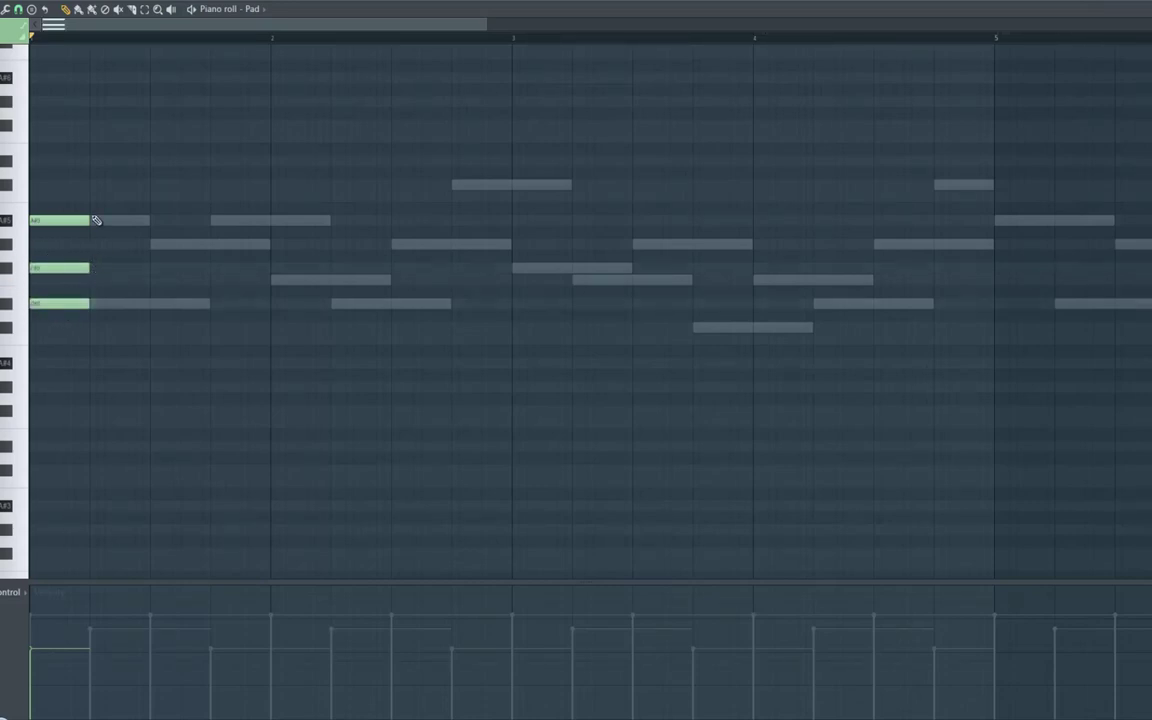
# Step: Lengthen the three notes of the bar 1 pad chord to half a bar and play it with the piano
pyautogui.press('space')
pyautogui.click(144, 9)
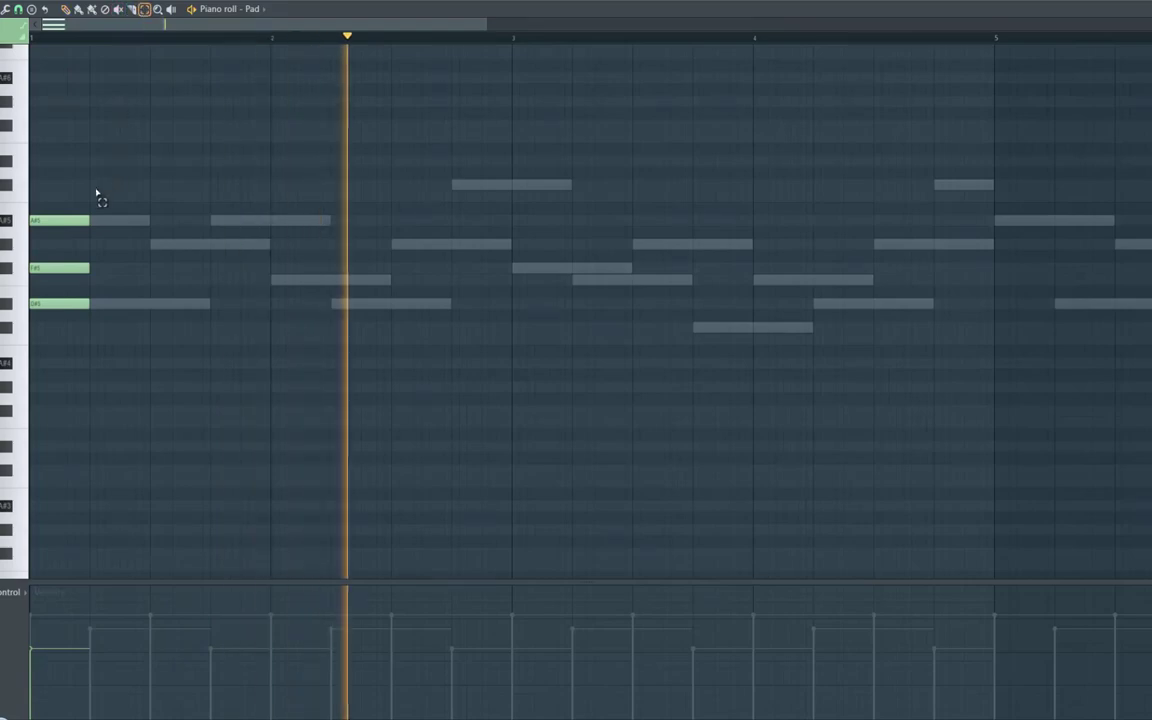
pyautogui.moveTo(101, 378); pyautogui.dragTo(52, 184)
pyautogui.click(66, 9)
pyautogui.press('space')
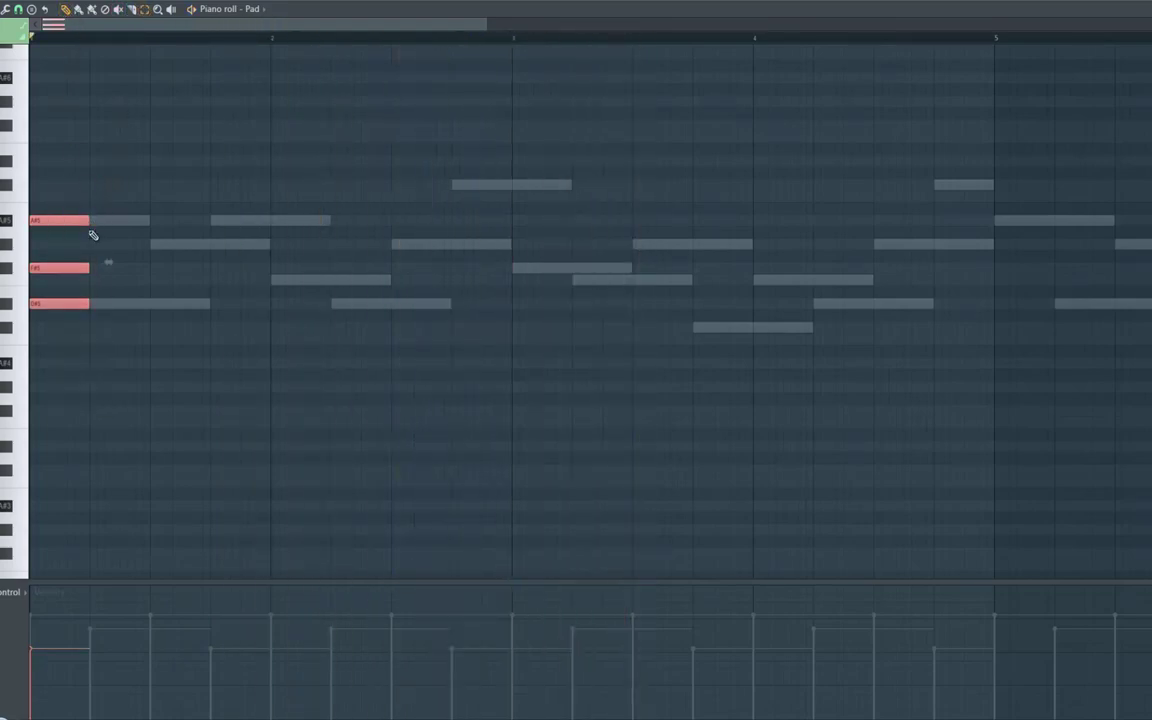
pyautogui.moveTo(129, 228); pyautogui.dragTo(149, 229)
pyautogui.press('space')
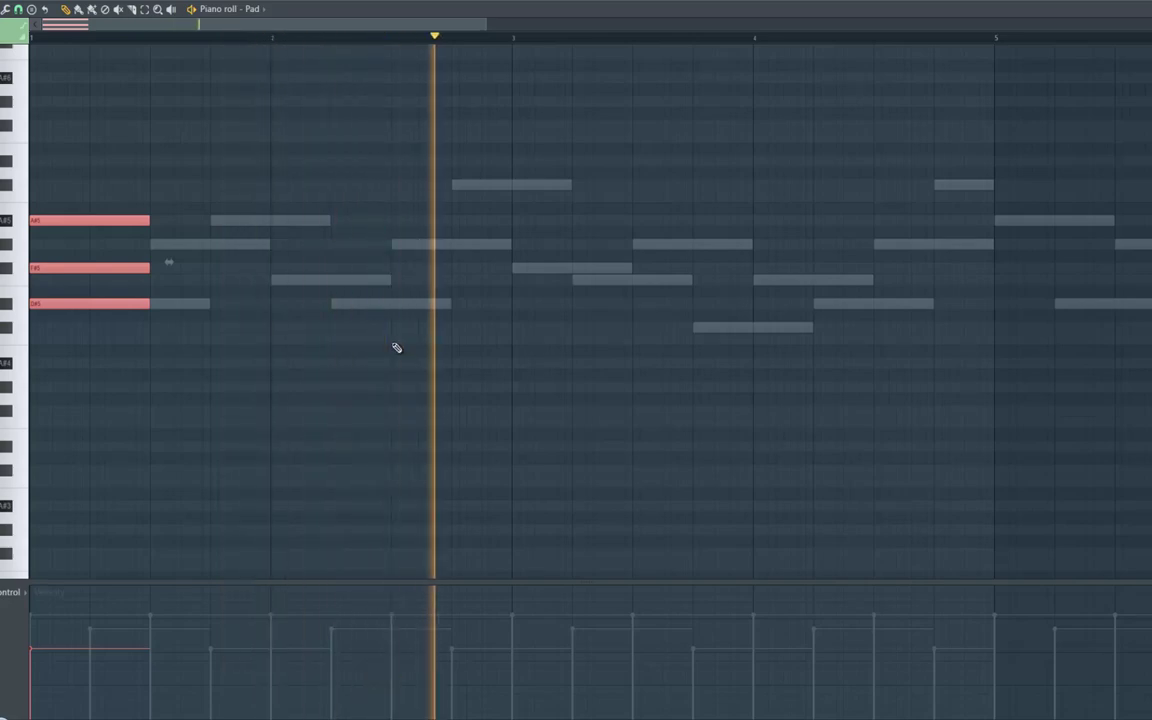
pyautogui.press('space')
# Step: Place a C#5, F5 and G#5 chord at the start of bar 3 and play back the pad part
pyautogui.click(514, 363)
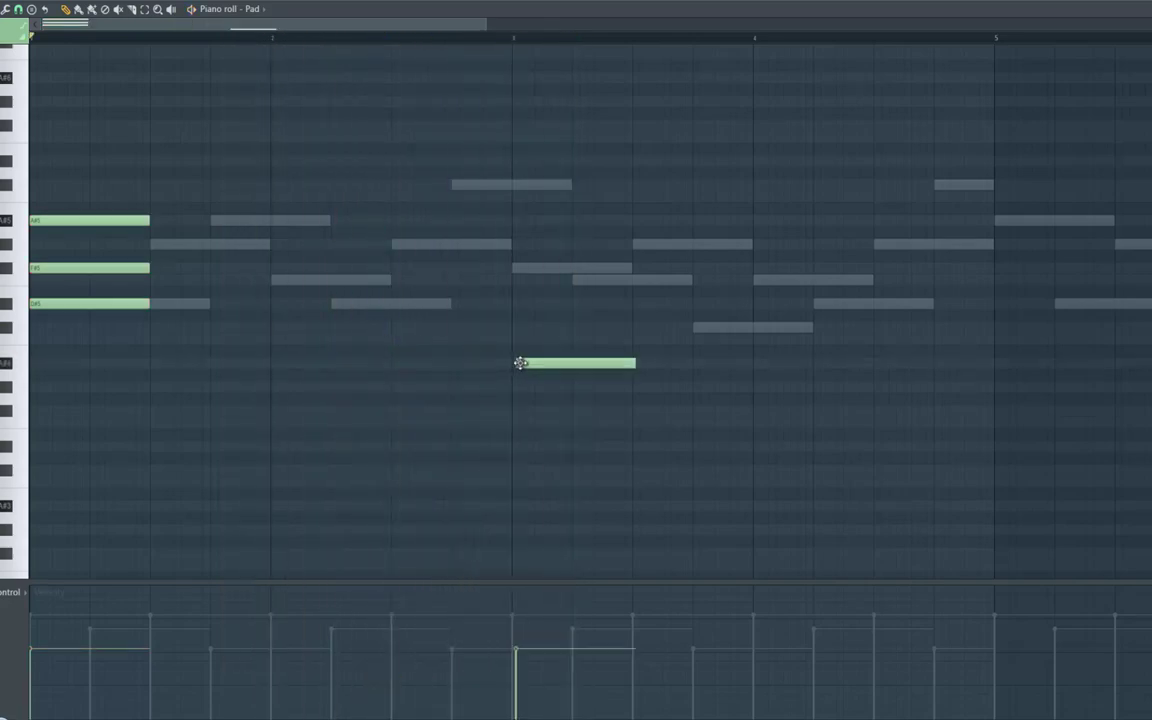
pyautogui.moveTo(514, 329); pyautogui.dragTo(518, 328)
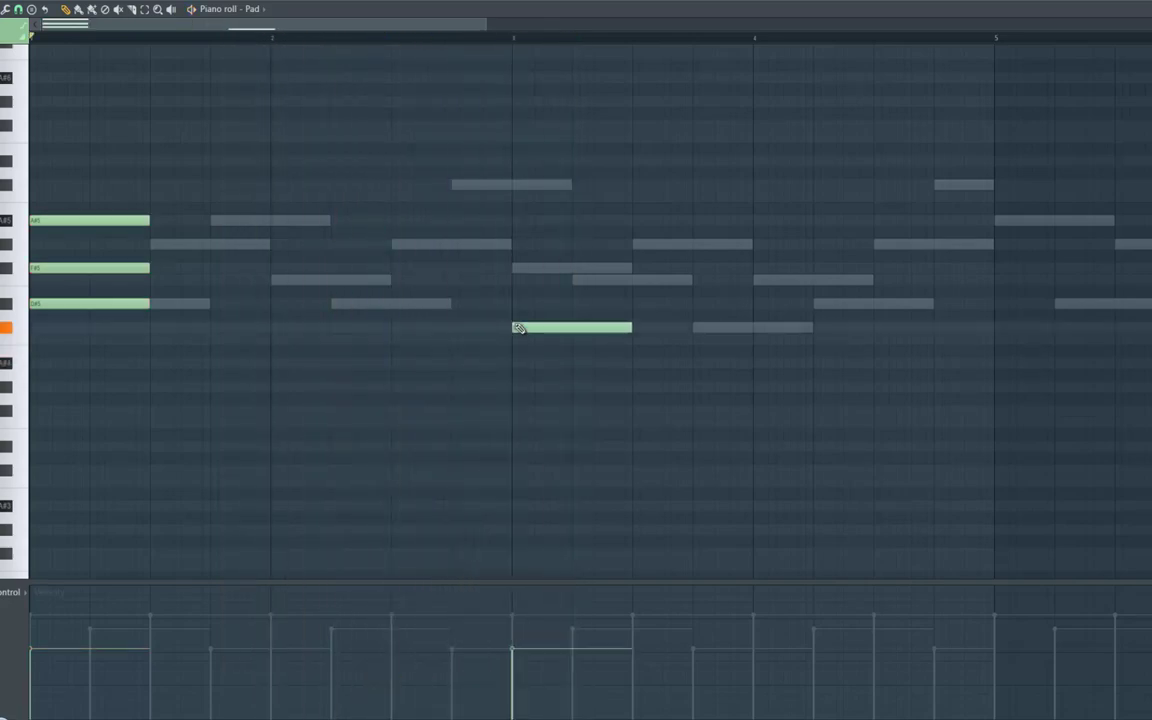
pyautogui.click(512, 266)
pyautogui.moveTo(522, 269); pyautogui.dragTo(524, 280)
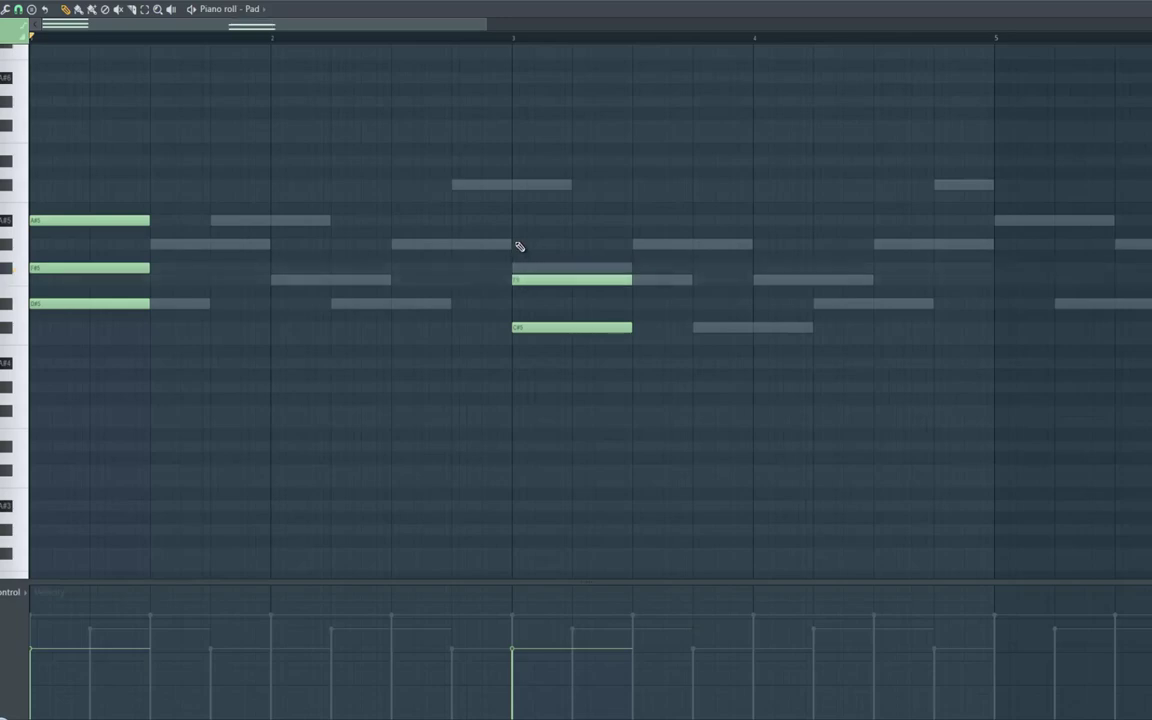
pyautogui.click(515, 243)
pyautogui.press('space')
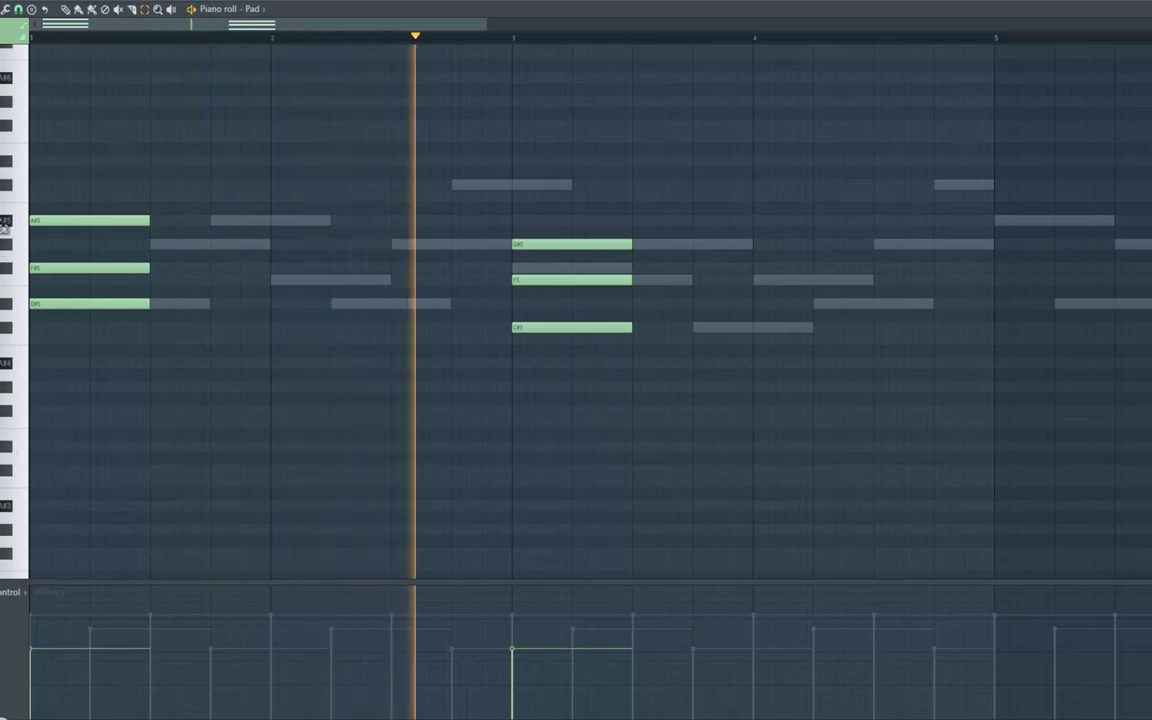
# Step: Select all notes of both pad chords, lengthen them to one full bar each and clear the selection
pyautogui.moveTo(7, 180); pyautogui.dragTo(8, 391)
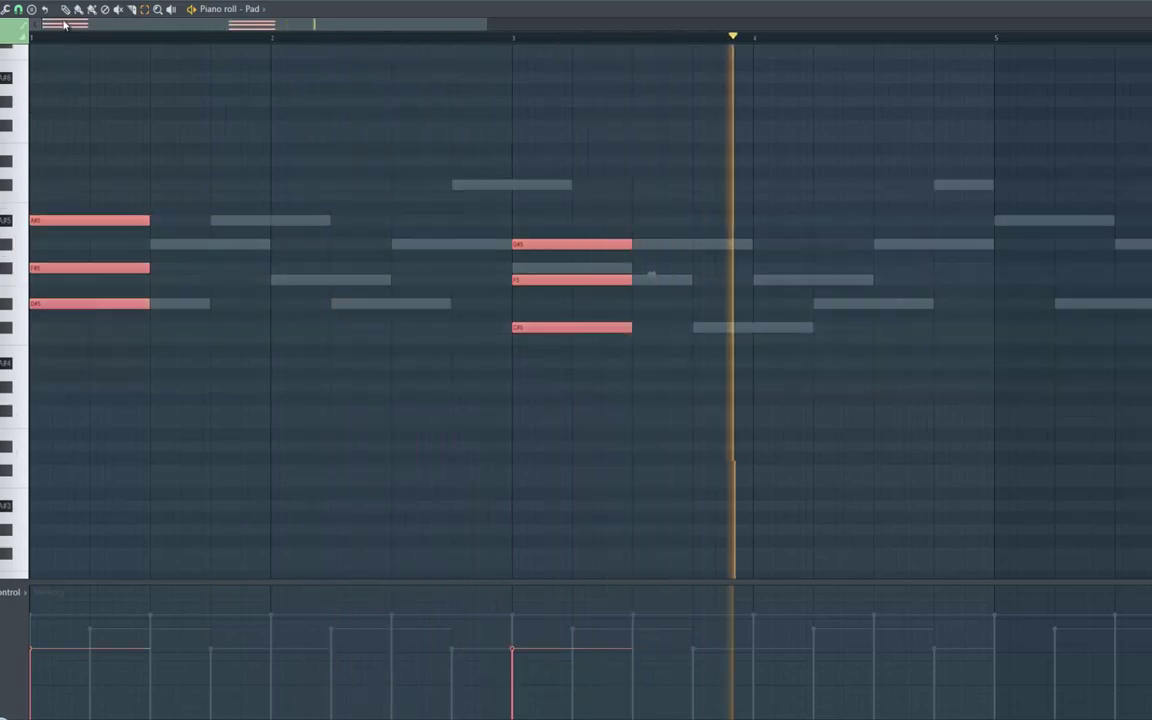
pyautogui.moveTo(135, 219); pyautogui.dragTo(272, 250)
pyautogui.click(397, 221)
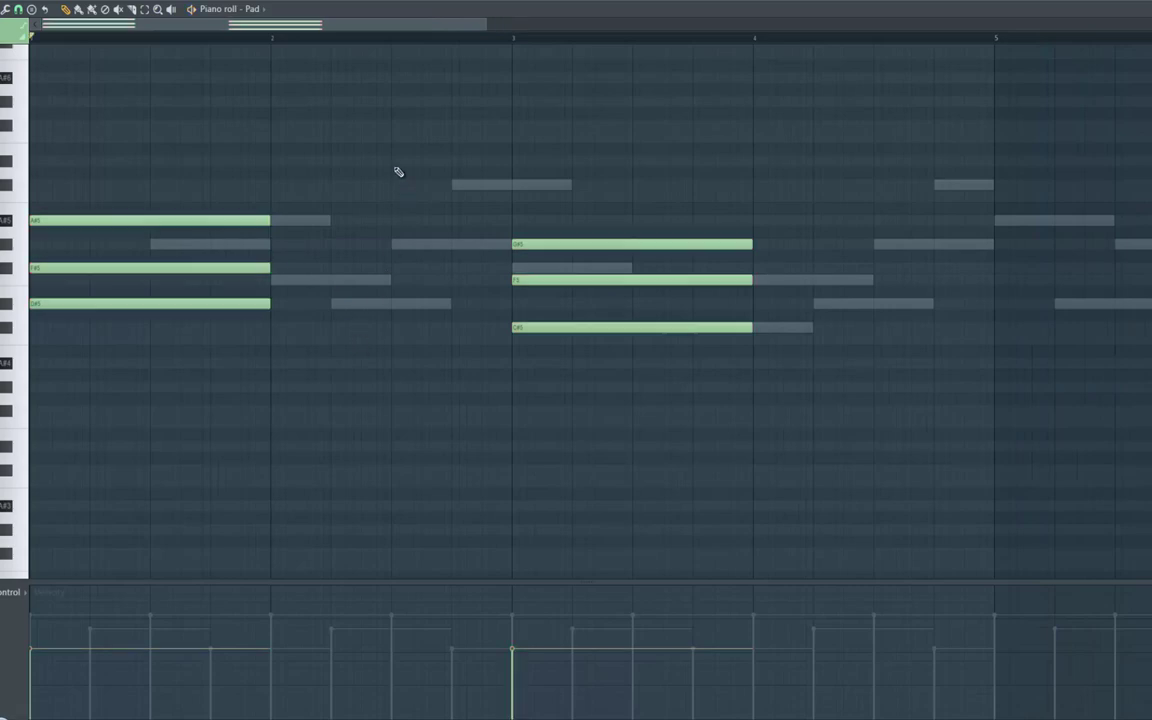
# Step: Add a high G#6 pad note from the middle of bar 2, shortened to end at the start of bar 3
pyautogui.click(394, 158)
pyautogui.rightClick(402, 161)
pyautogui.click(390, 101)
pyautogui.moveTo(392, 106); pyautogui.dragTo(398, 114)
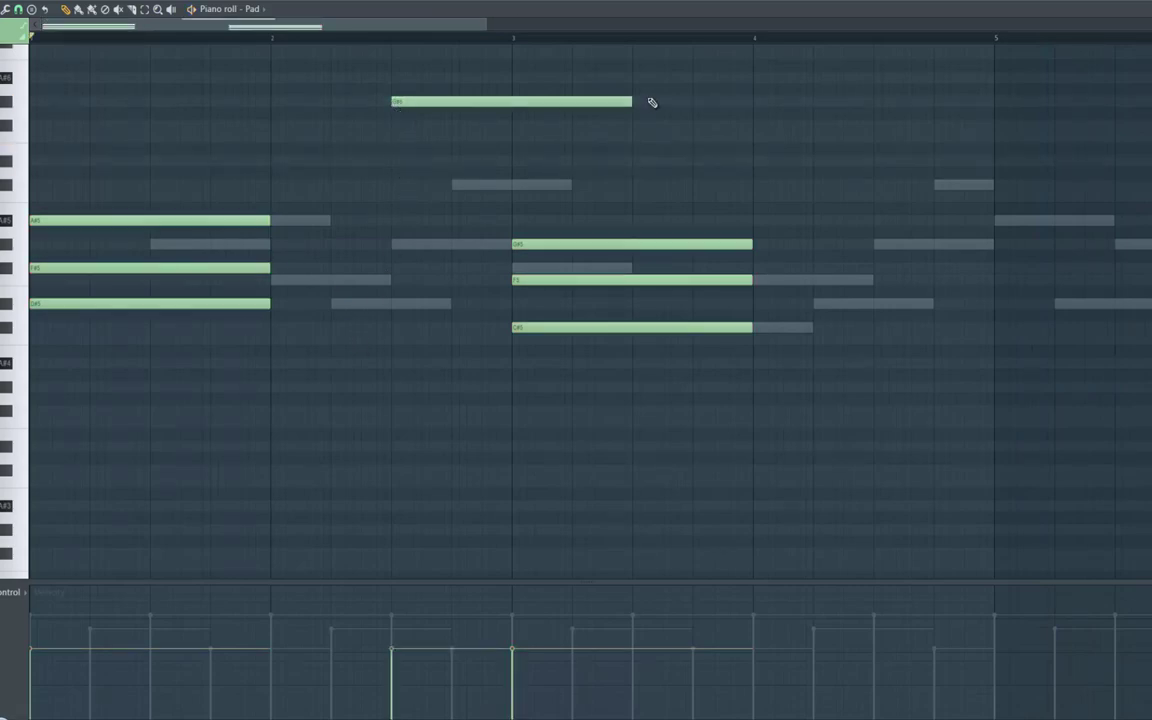
pyautogui.moveTo(632, 101); pyautogui.dragTo(529, 119)
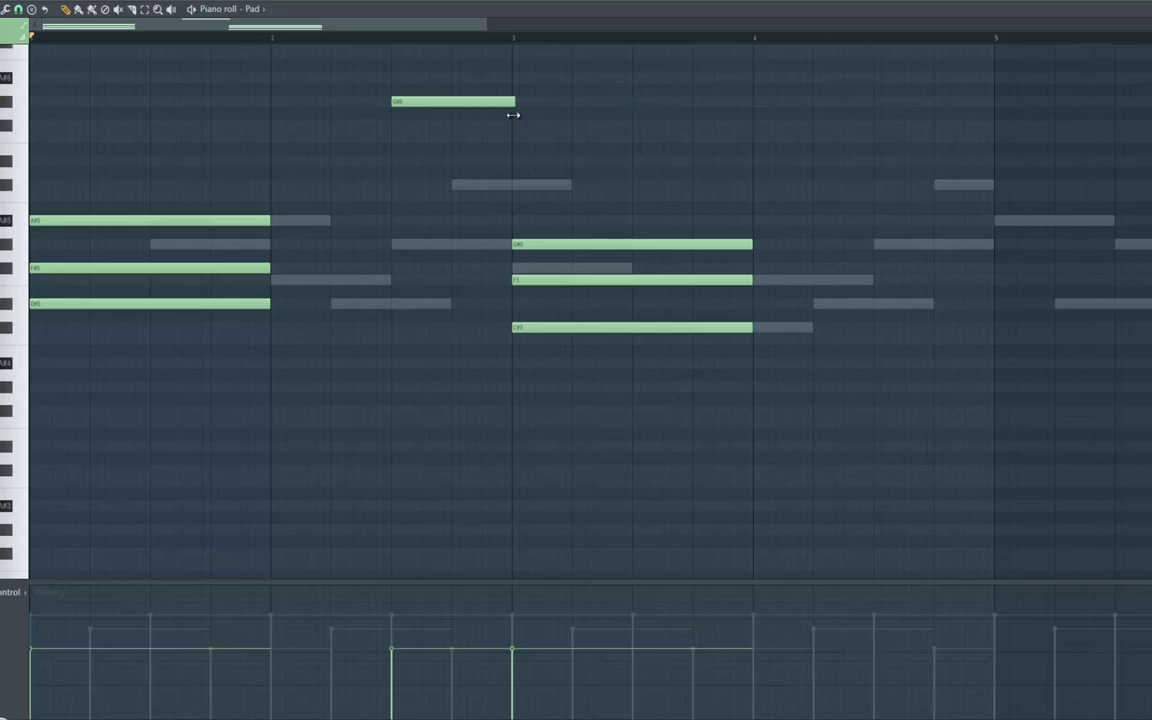
# Step: Add two half-bar pad notes: D#6 from the middle of bar 4 and C6 from the last quarter of bar 2
pyautogui.moveTo(816, 198); pyautogui.dragTo(946, 160)
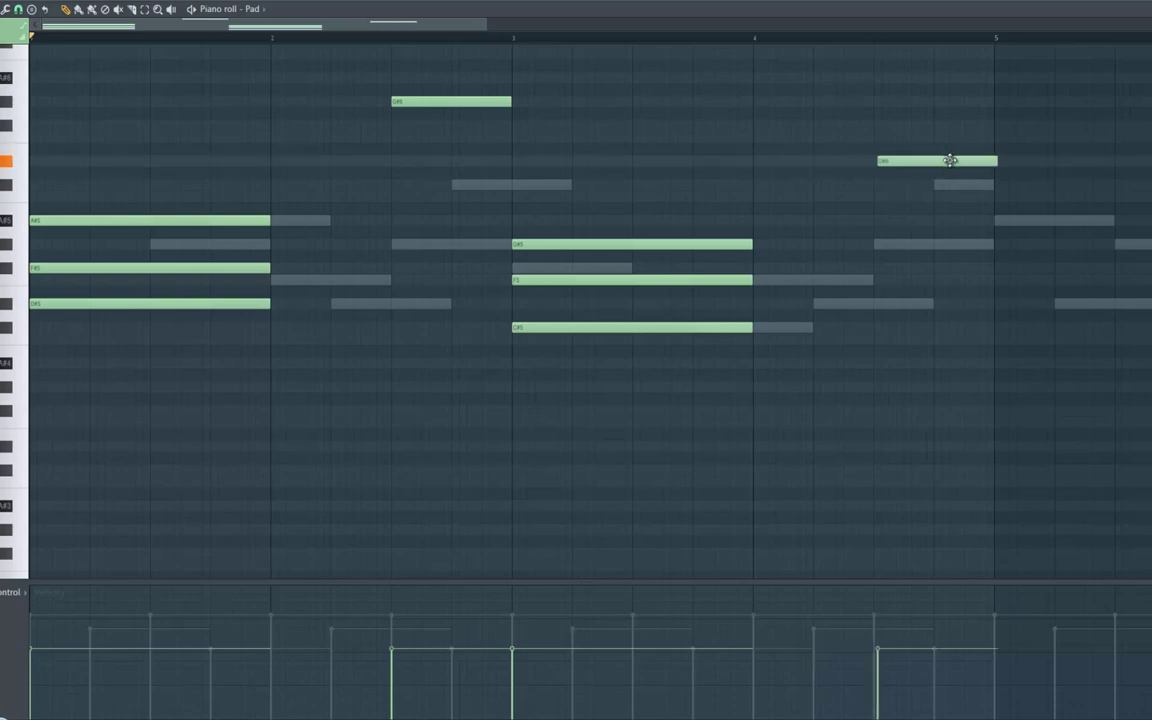
pyautogui.click(455, 186)
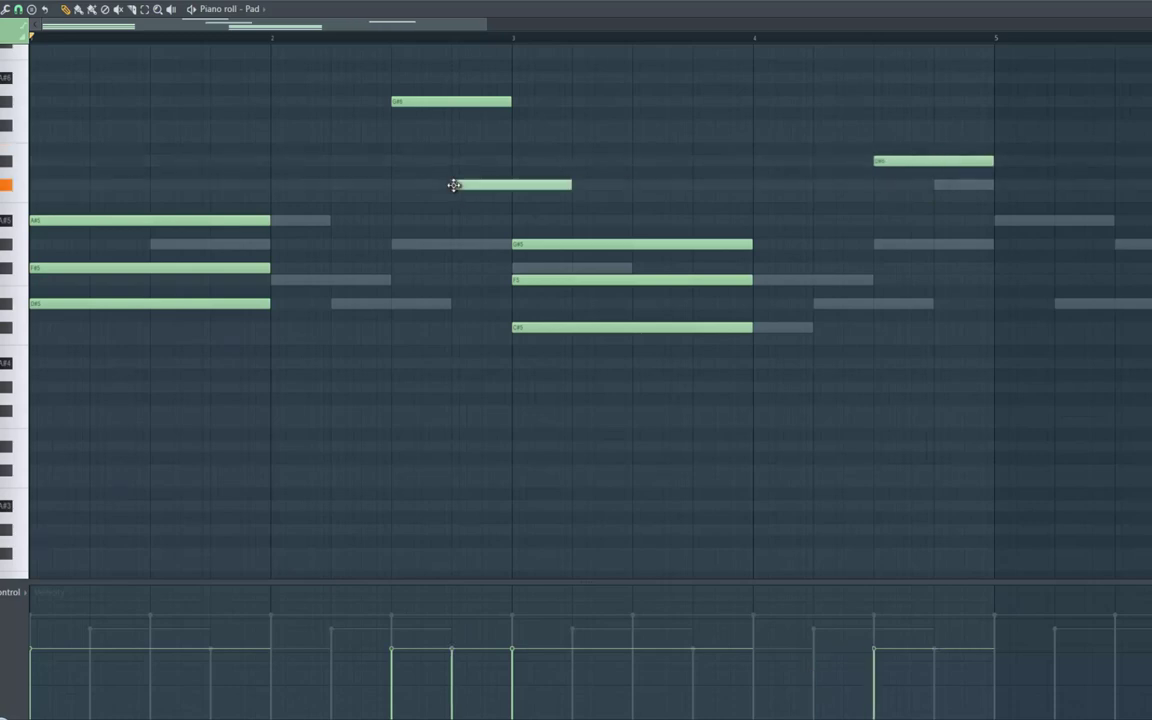
pyautogui.moveTo(502, 203); pyautogui.dragTo(498, 201)
# Step: Shorten the two pad notes in the second half of bar 2 to a quarter bar each, raise the second to C#6 and play the part
pyautogui.moveTo(510, 101); pyautogui.dragTo(470, 102)
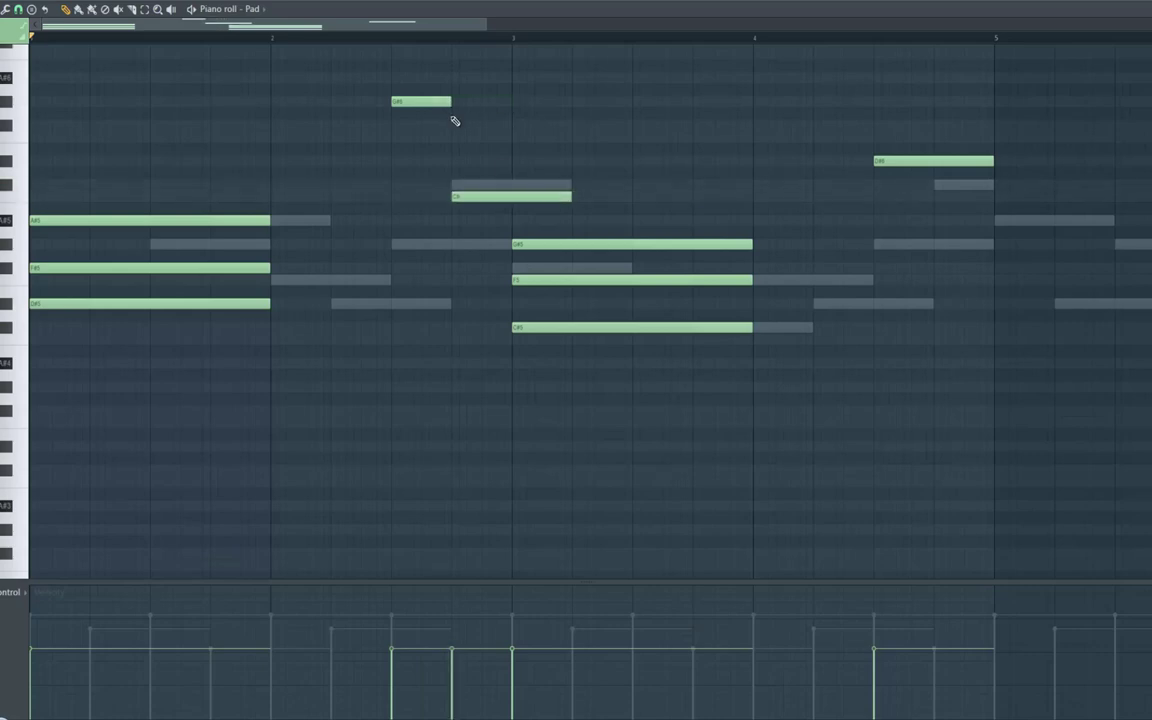
pyautogui.press('space')
pyautogui.moveTo(571, 196); pyautogui.dragTo(511, 201)
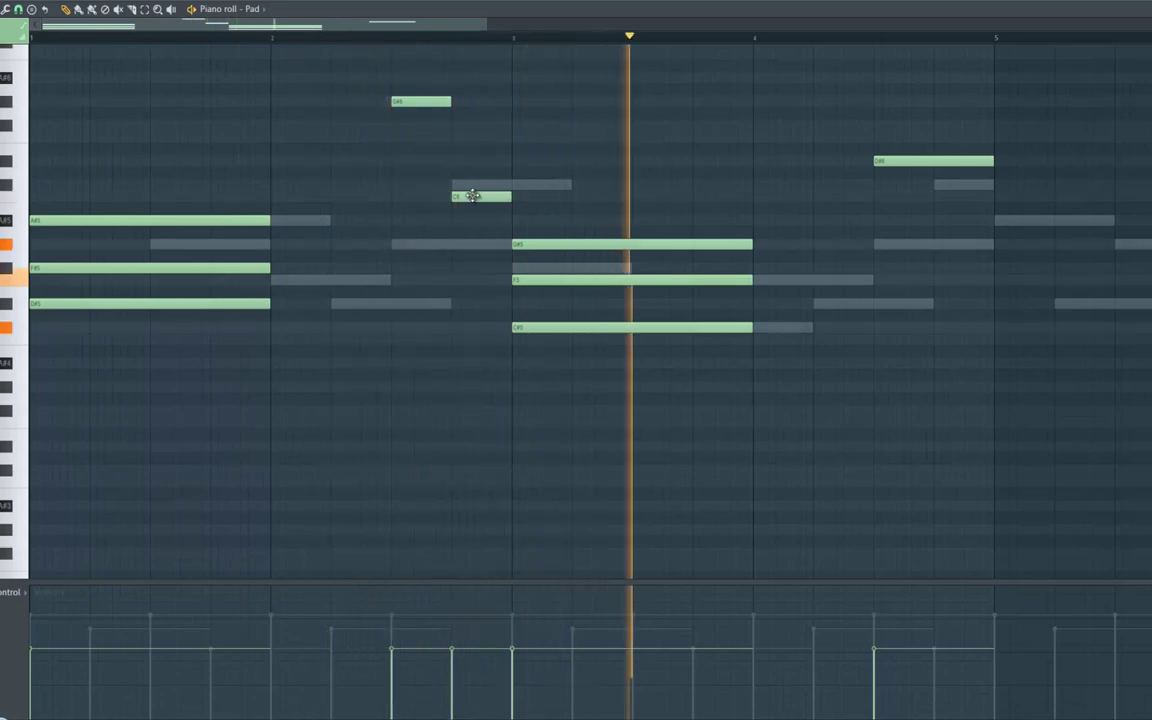
pyautogui.press('space')
pyautogui.moveTo(472, 195); pyautogui.dragTo(472, 181)
pyautogui.press('space')
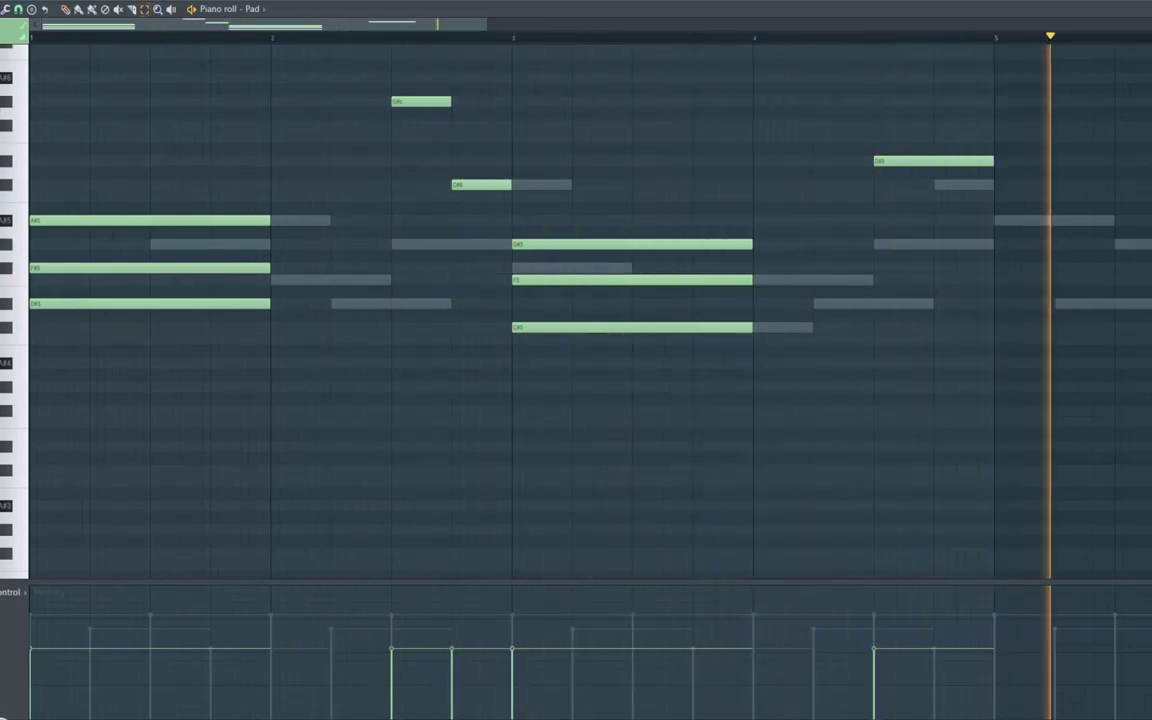
pyautogui.press('space')
# Step: Select the whole four-bar pad part and duplicate it so the copy starts at bar 5
pyautogui.moveTo(16, 72); pyautogui.dragTo(24, 362)
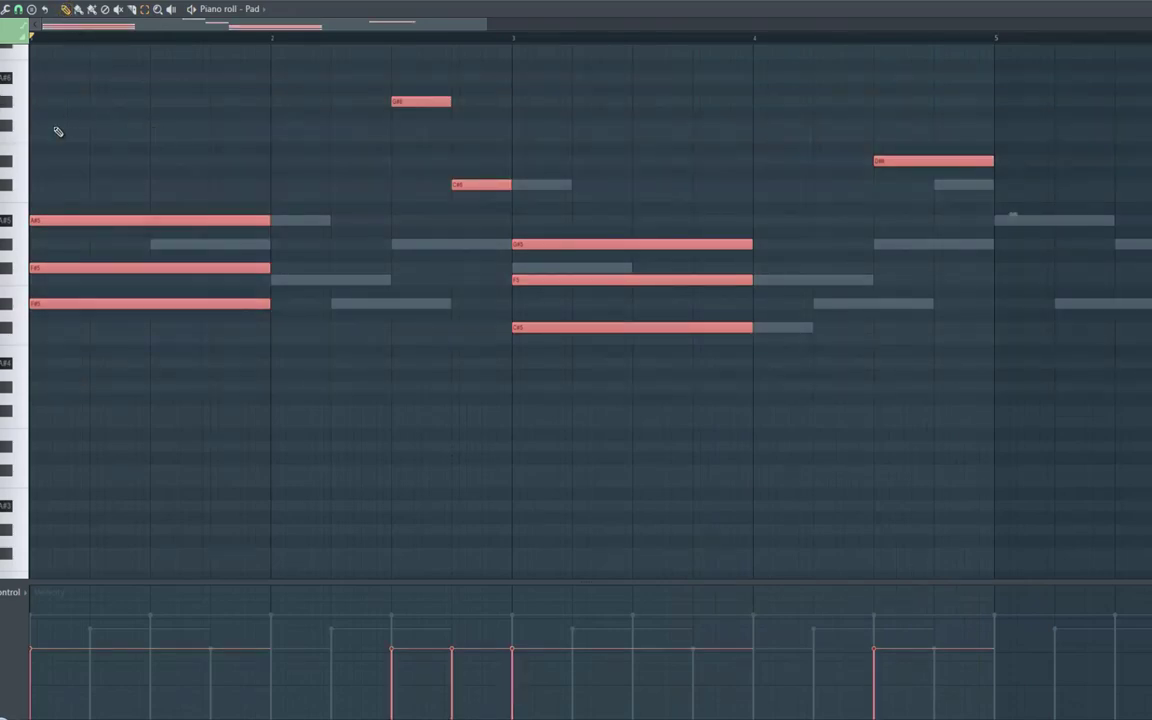
pyautogui.moveTo(45, 220); pyautogui.dragTo(1008, 222)
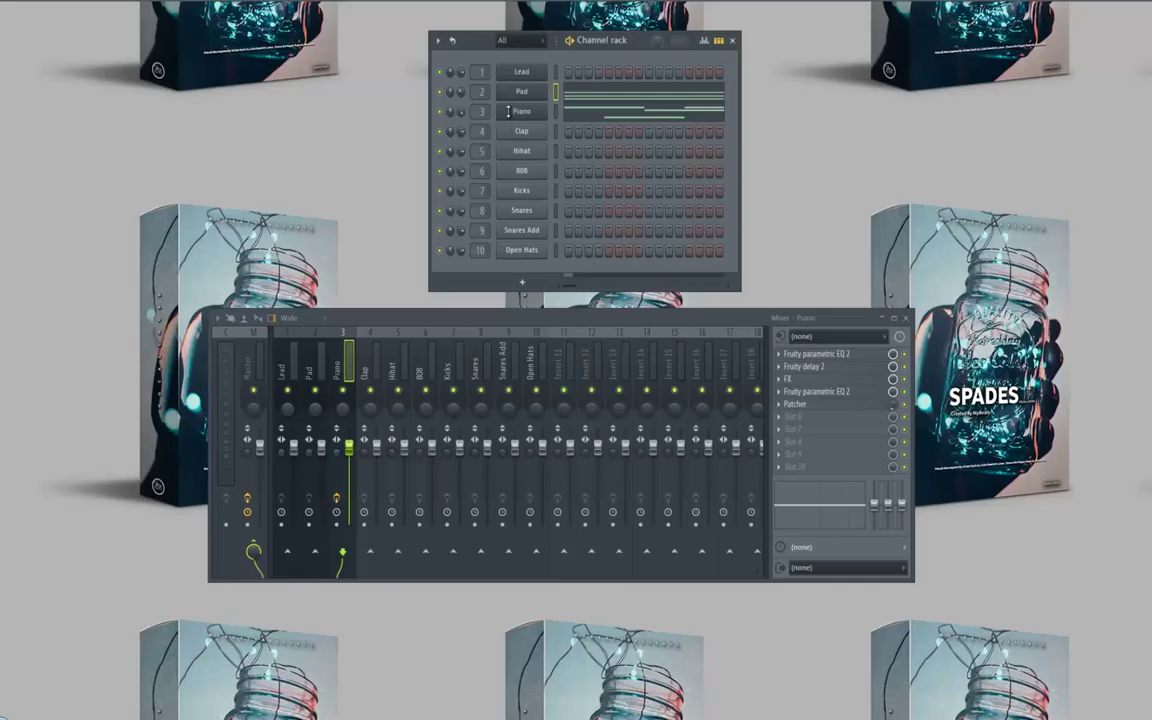
# Step: Play the pattern and load Fruity Parametric EQ 2 into the first effect slot of the Pad mixer track
pyautogui.press('space')
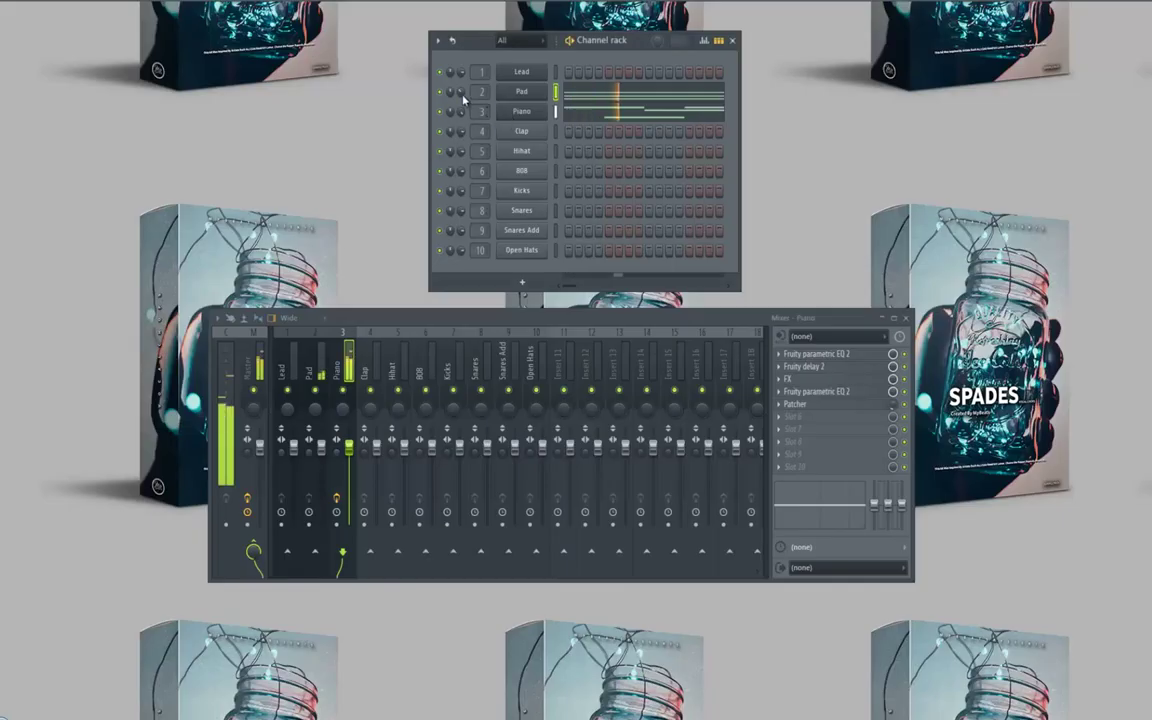
pyautogui.click(312, 372)
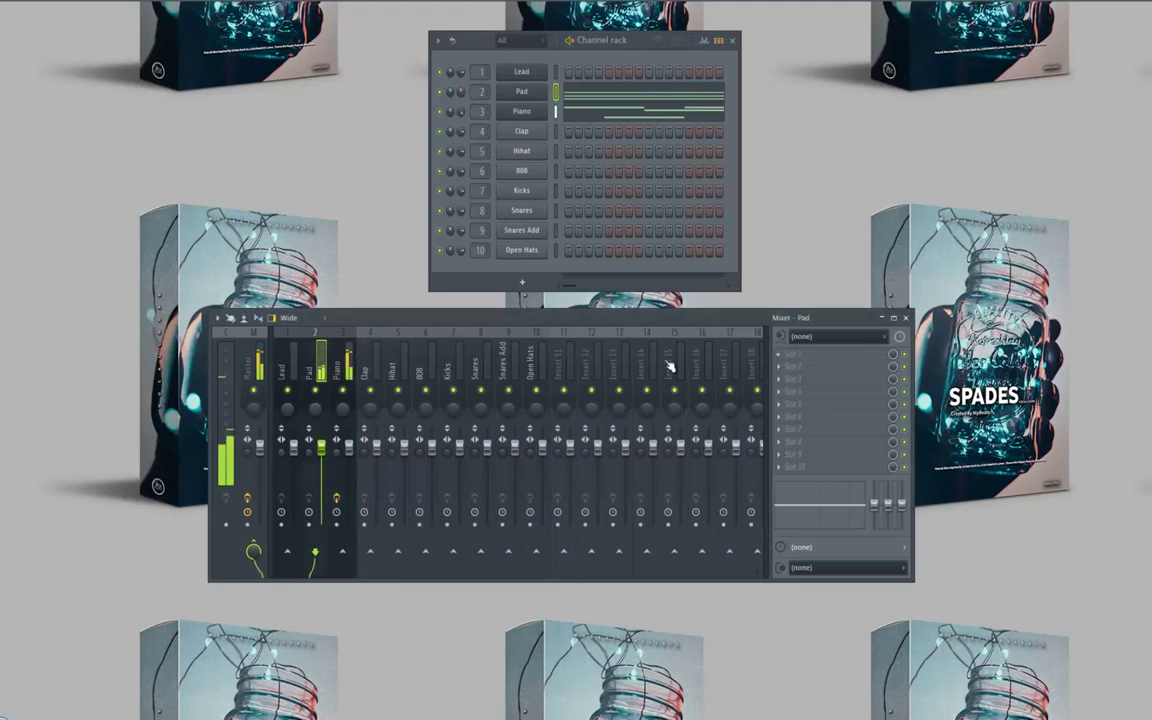
pyautogui.click(346, 370)
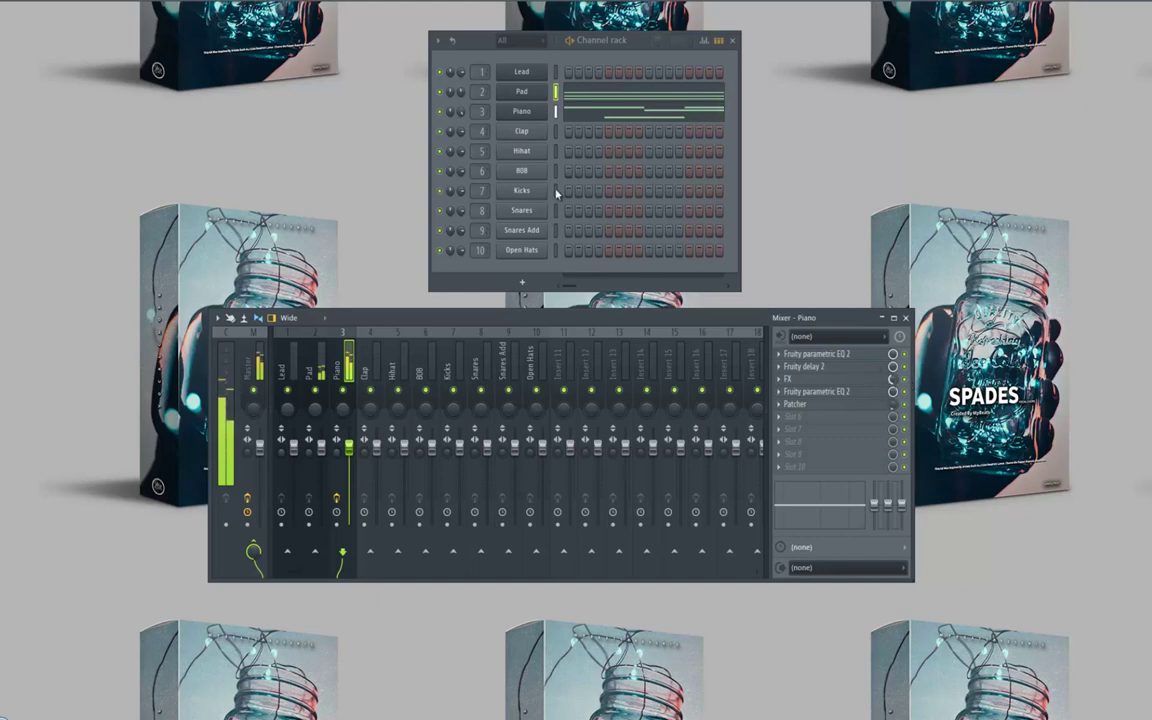
pyautogui.click(308, 373)
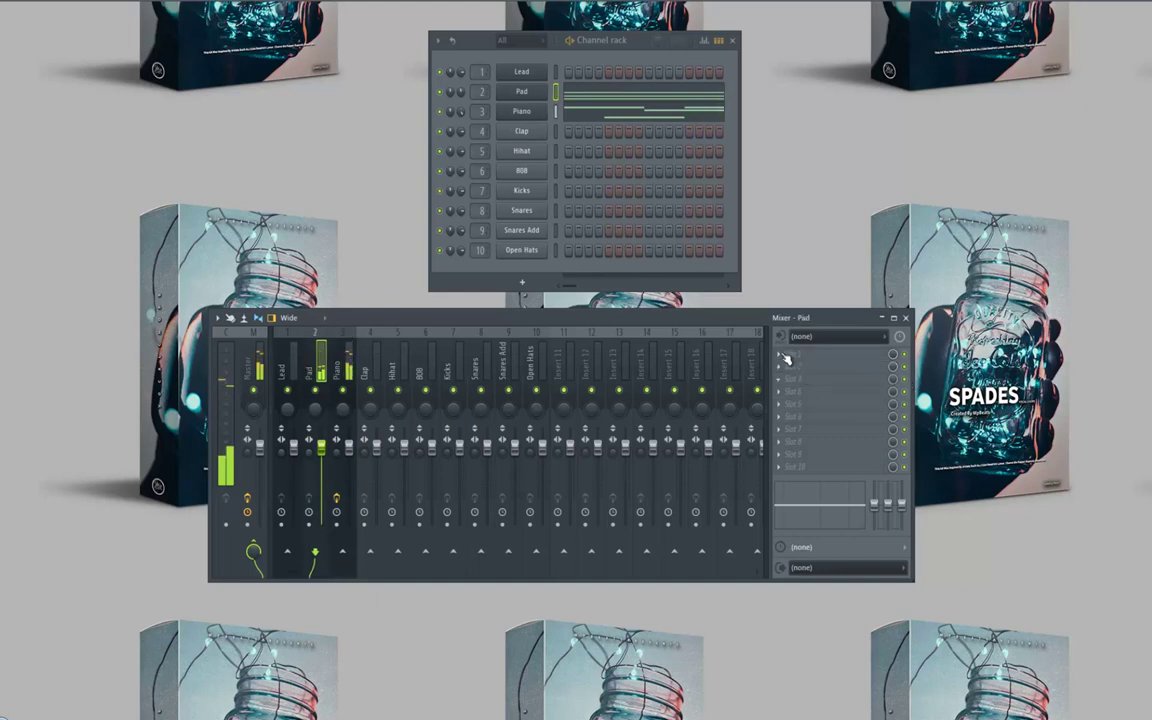
pyautogui.click(781, 357)
pyautogui.click(945, 361)
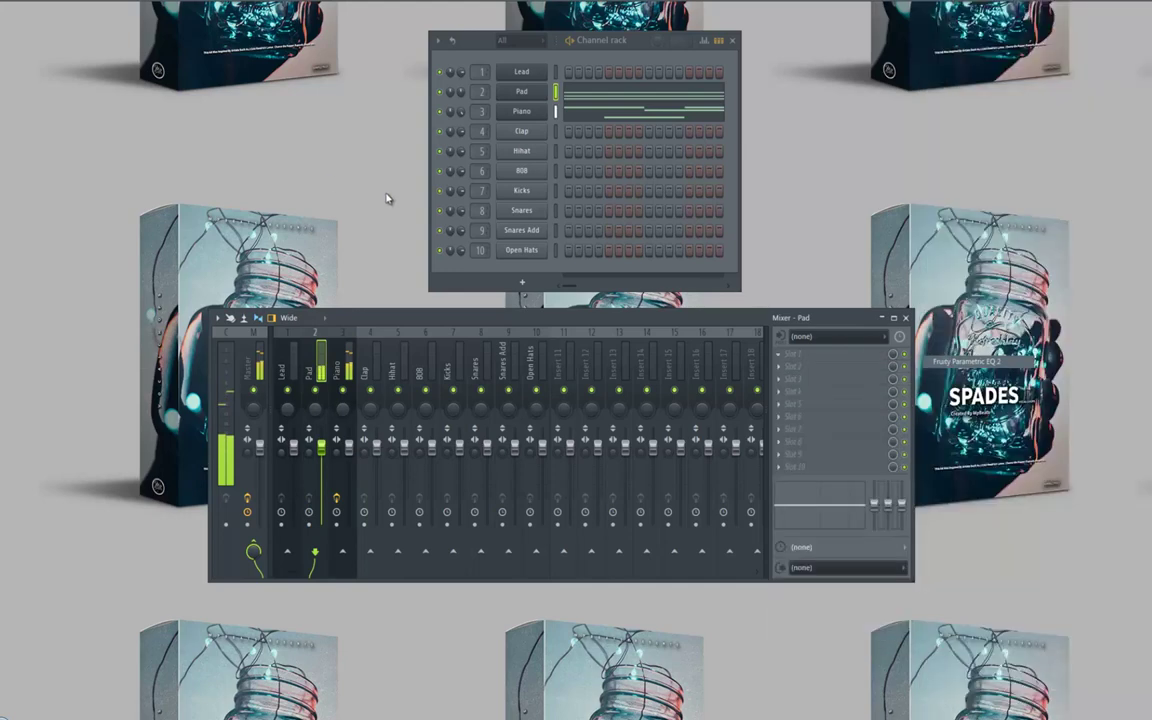
# Step: Cut the low frequencies and slightly lower the highest band in the Pad equalizer, and close the plugin window
pyautogui.moveTo(385, 210)
pyautogui.mouseDown()
pyautogui.moveTo(388, 232)
pyautogui.moveTo(387, 205)
pyautogui.mouseUp()
pyautogui.moveTo(157, 290); pyautogui.dragTo(193, 287)
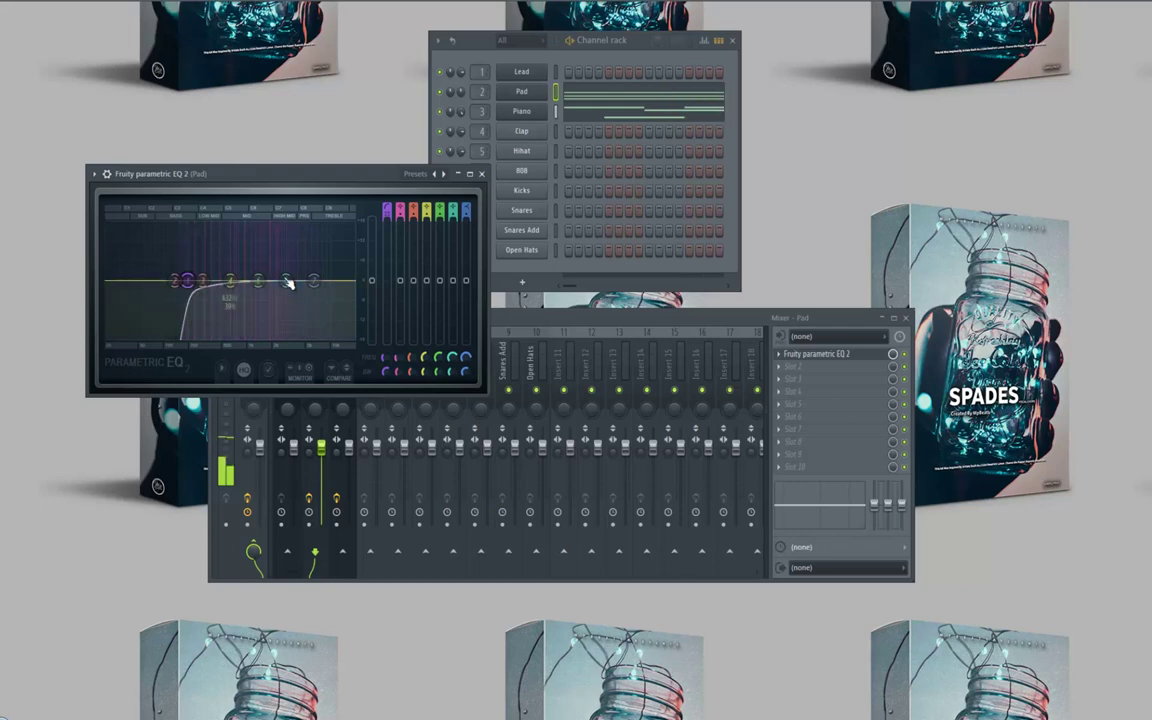
pyautogui.moveTo(290, 284); pyautogui.dragTo(347, 291)
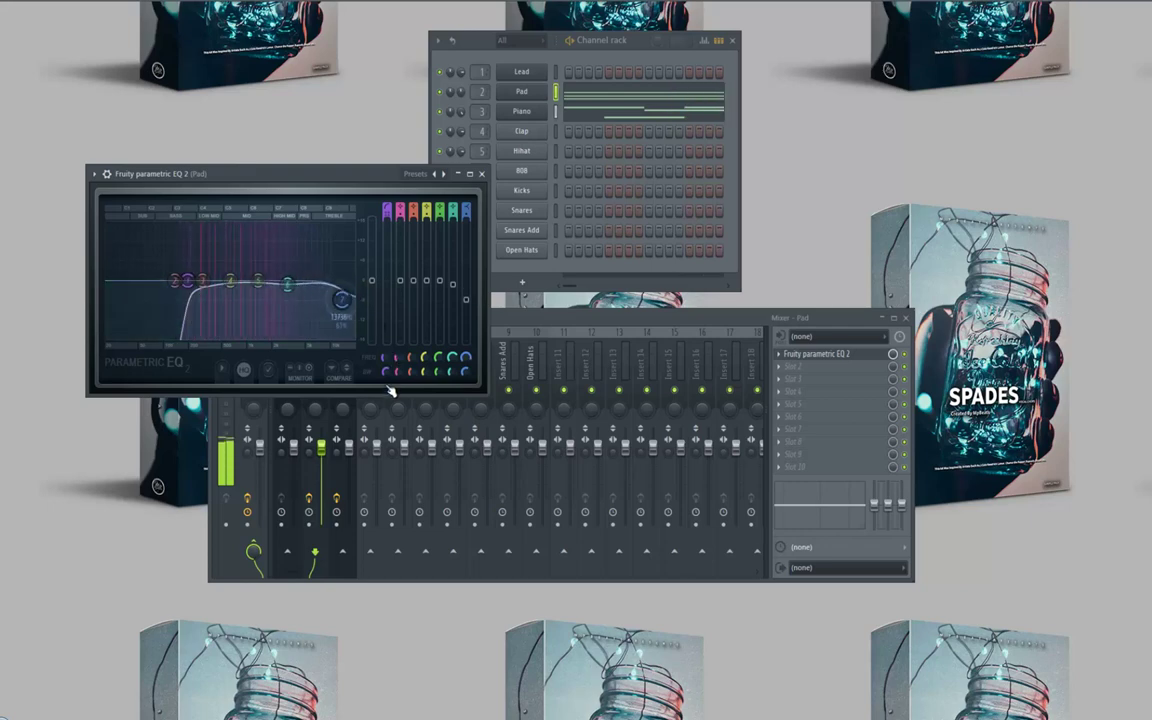
pyautogui.click(481, 173)
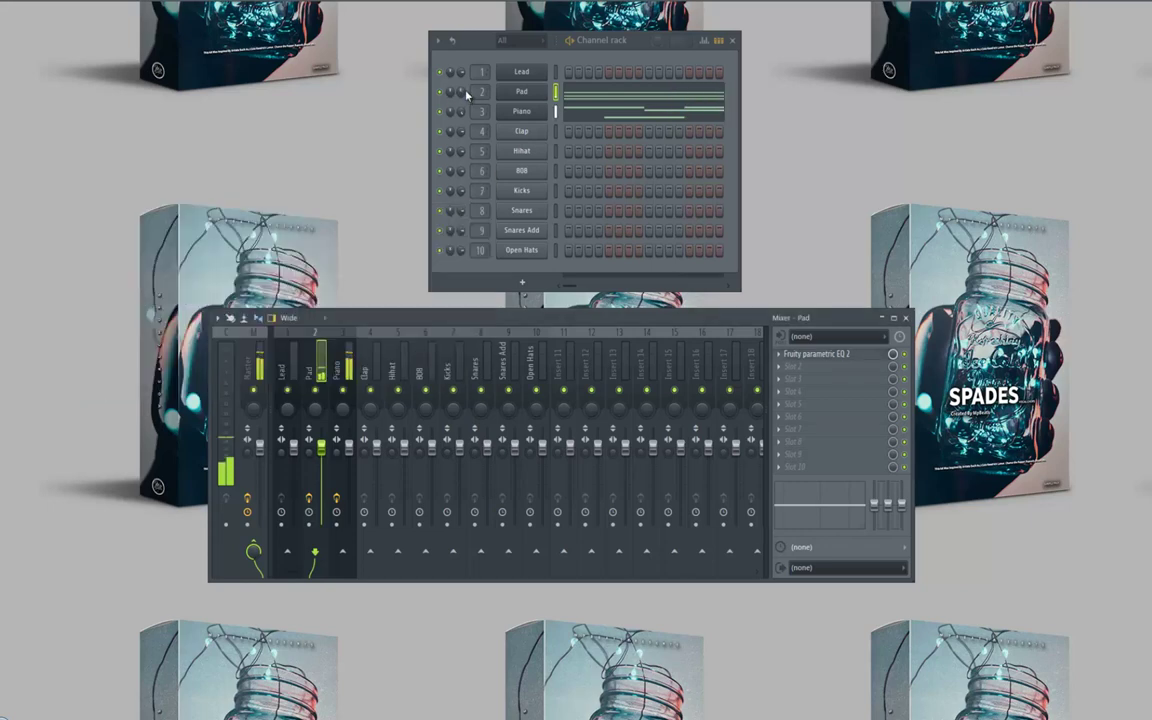
# Step: Delete the Clap channel from the channel rack
pyautogui.rightClick(522, 133)
pyautogui.click(515, 249)
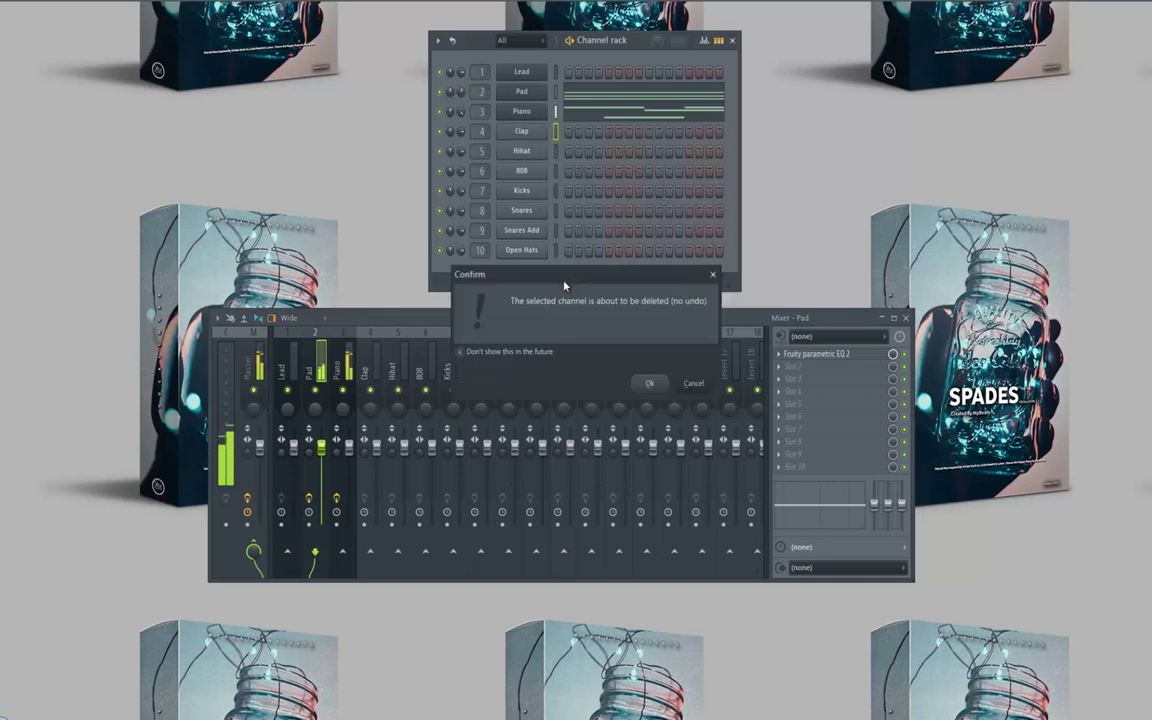
pyautogui.click(643, 382)
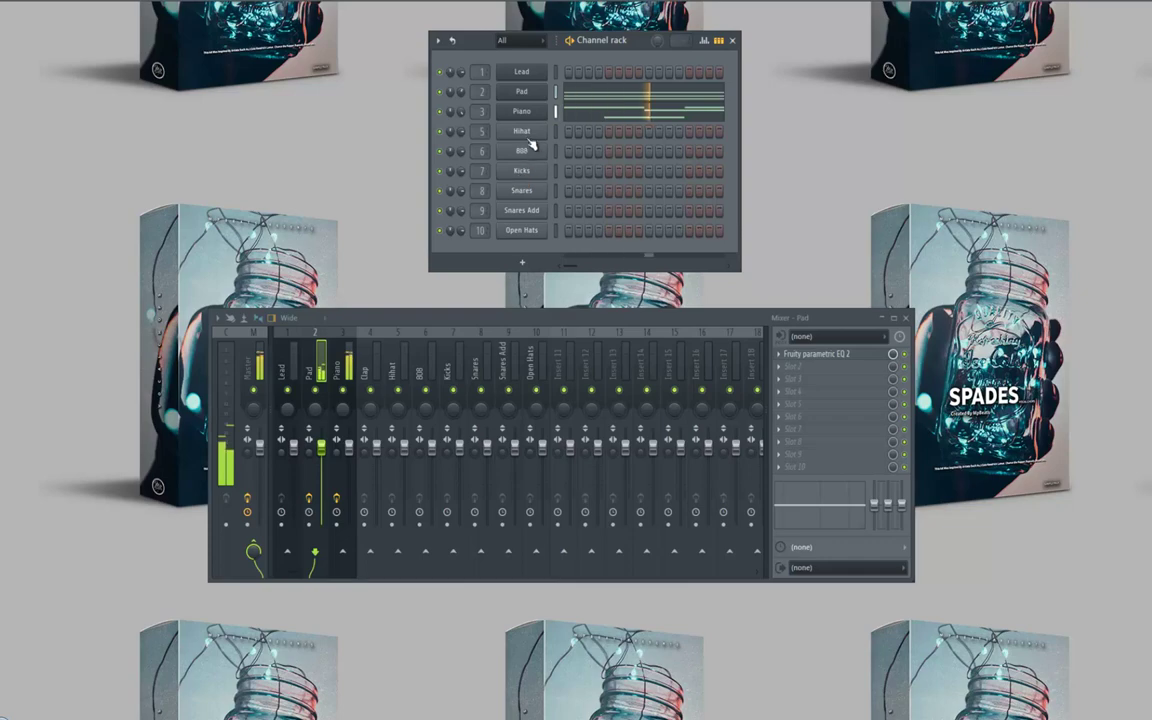
# Step: Open the Lead channel's piano roll and place an A#5 note lasting one bar at the start of bar 1
pyautogui.rightClick(505, 68)
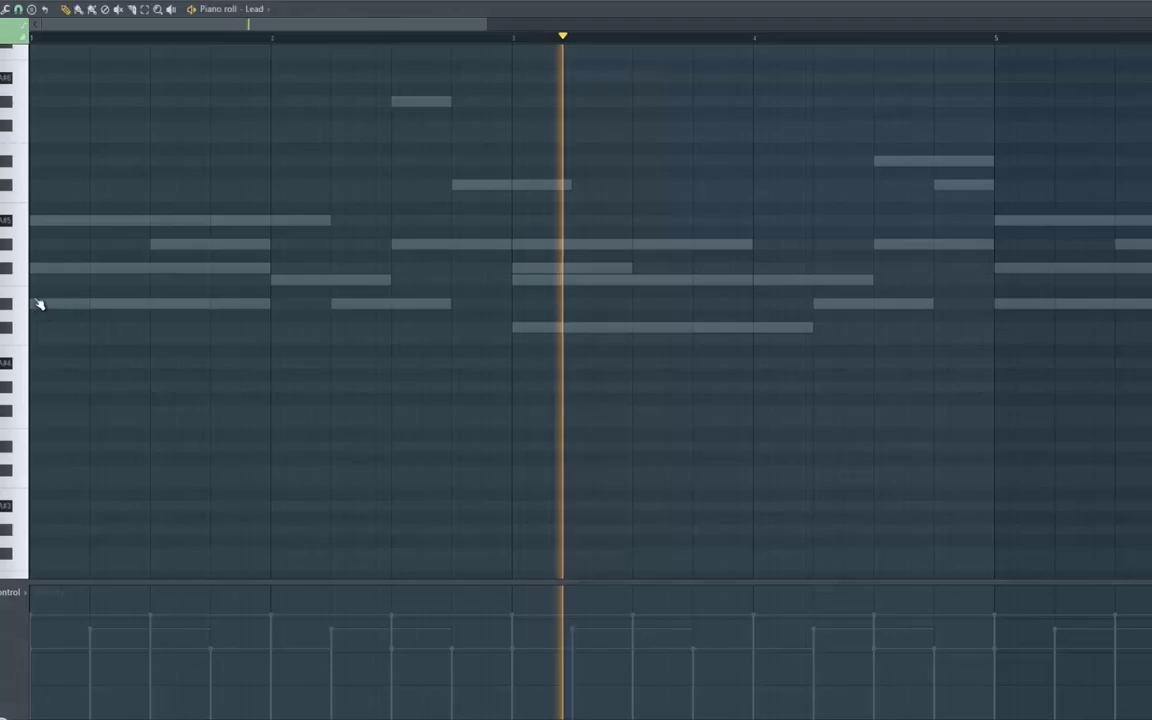
pyautogui.press('space')
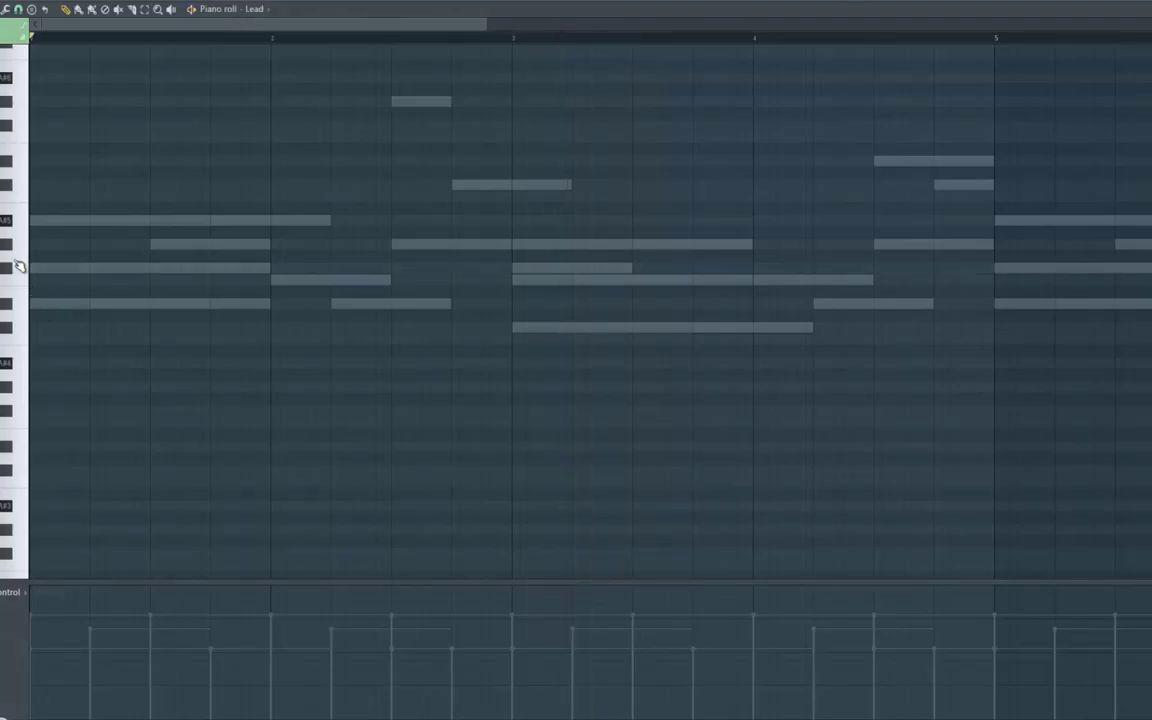
pyautogui.click(6, 222)
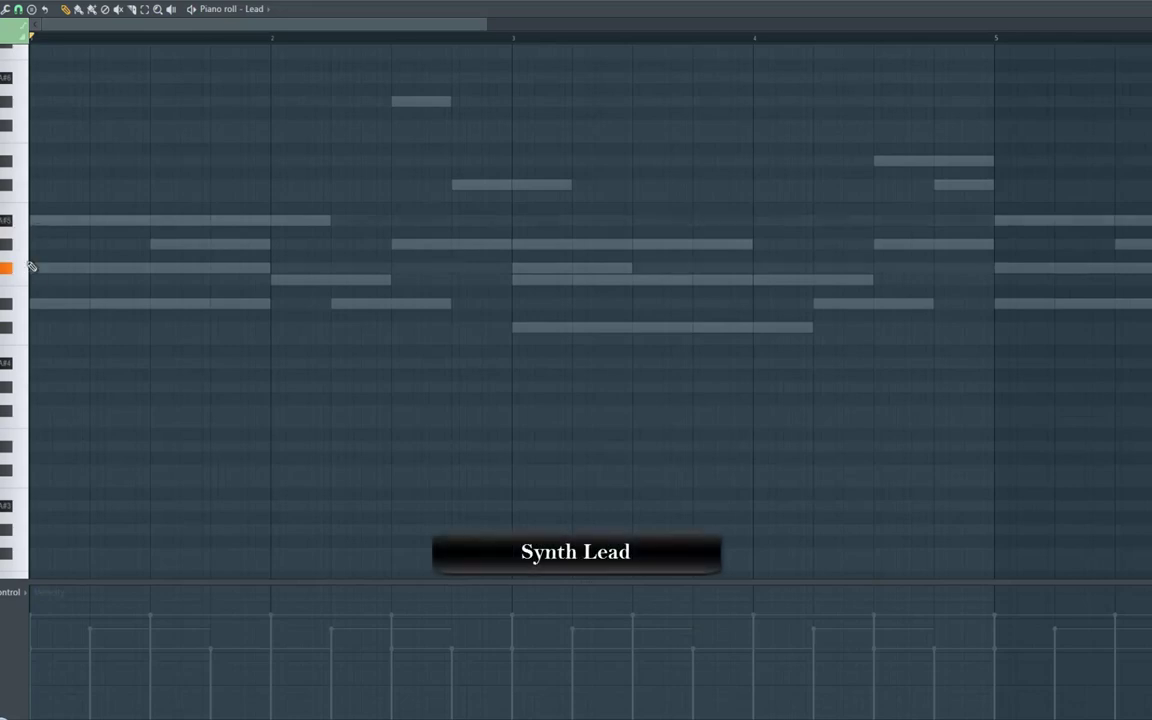
pyautogui.moveTo(35, 219); pyautogui.dragTo(64, 219)
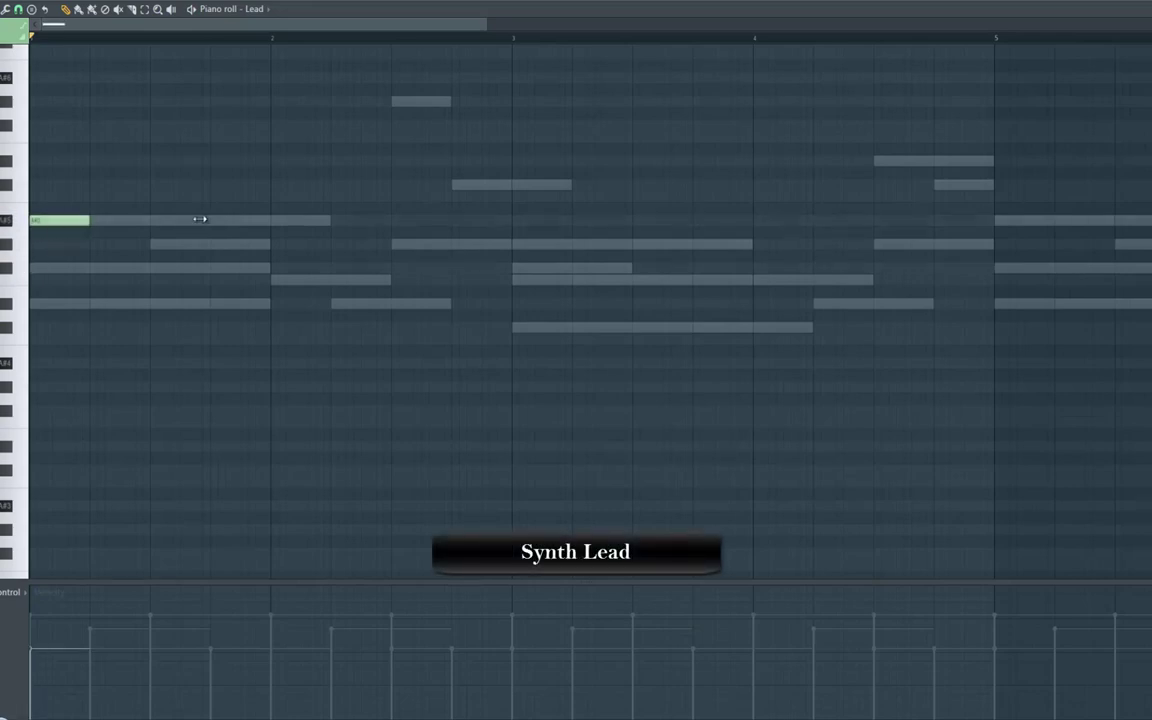
pyautogui.moveTo(200, 219); pyautogui.dragTo(270, 219)
# Step: Extend the lead's A#5 note to the middle of bar 2, removing the G#5 note tried there
pyautogui.press('space')
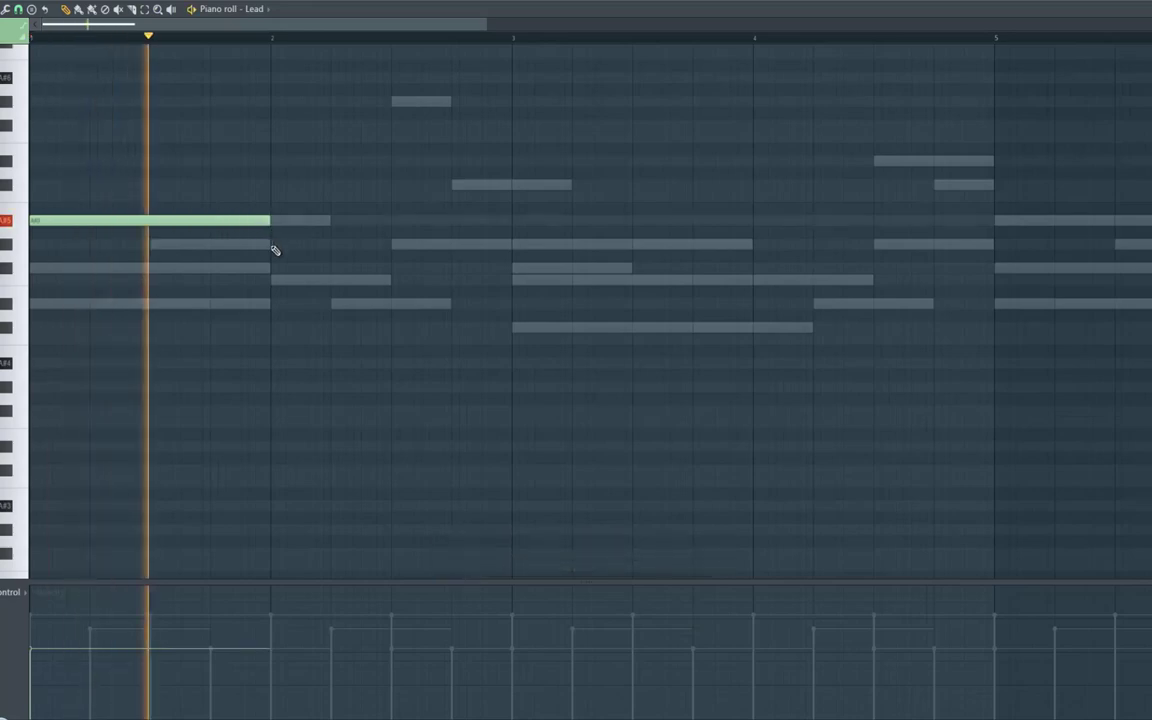
pyautogui.click(393, 246)
pyautogui.press('space')
pyautogui.moveTo(273, 220); pyautogui.dragTo(391, 220)
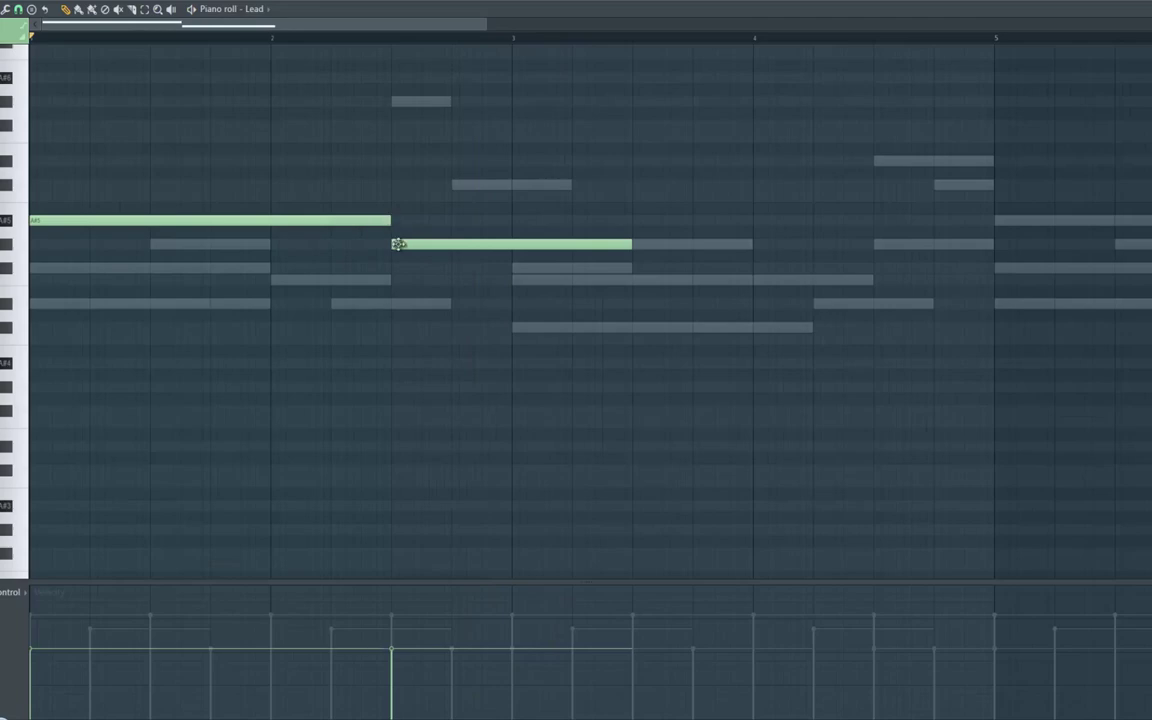
pyautogui.rightClick(399, 247)
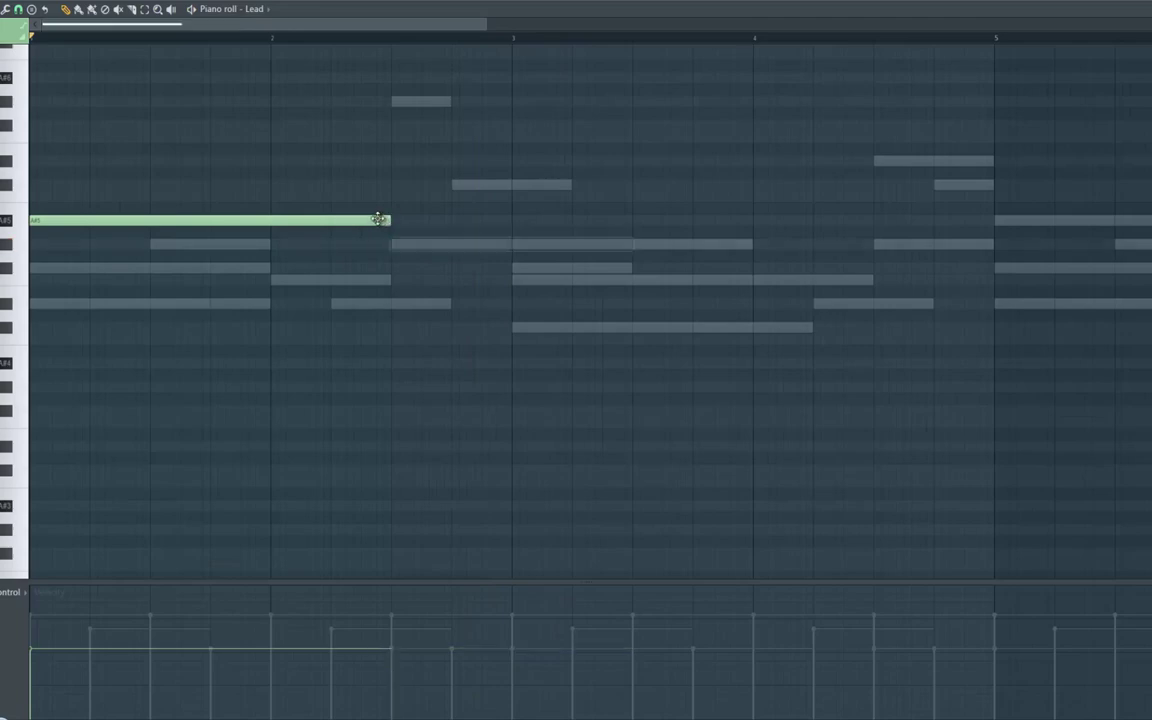
# Step: Add a D#5 lead note from the middle of bar 2, shortened to end at the start of bar 3
pyautogui.click(391, 305)
pyautogui.press('space')
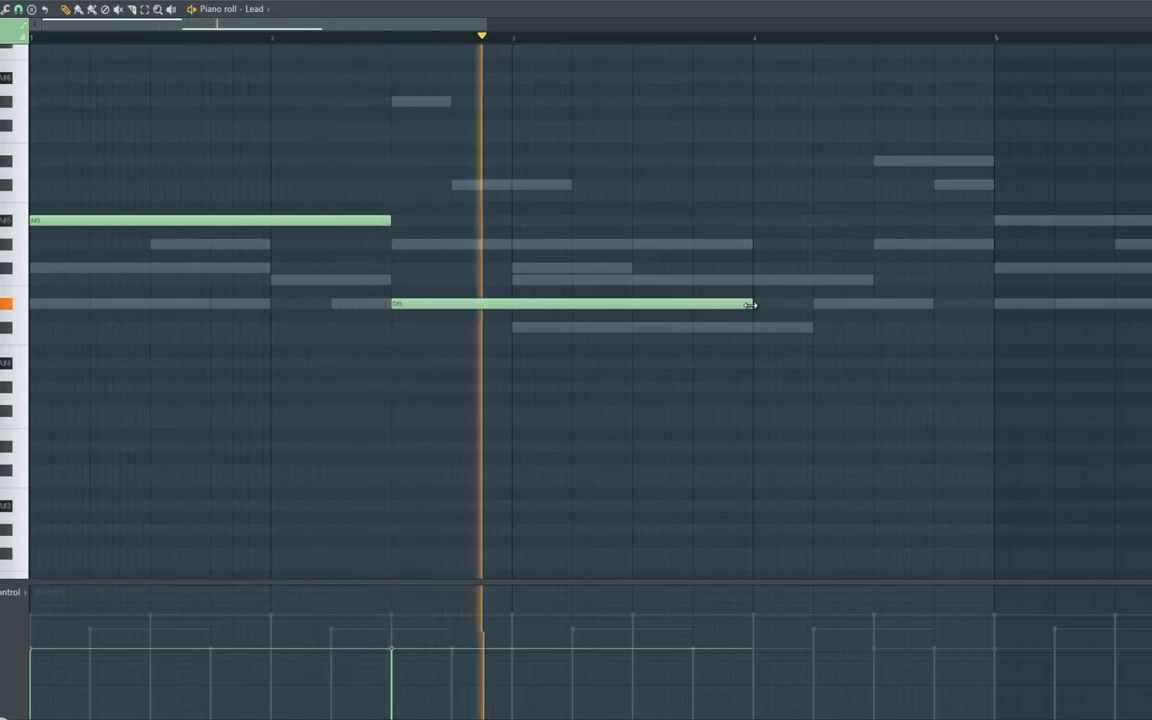
pyautogui.press('space')
pyautogui.moveTo(577, 316); pyautogui.dragTo(512, 318)
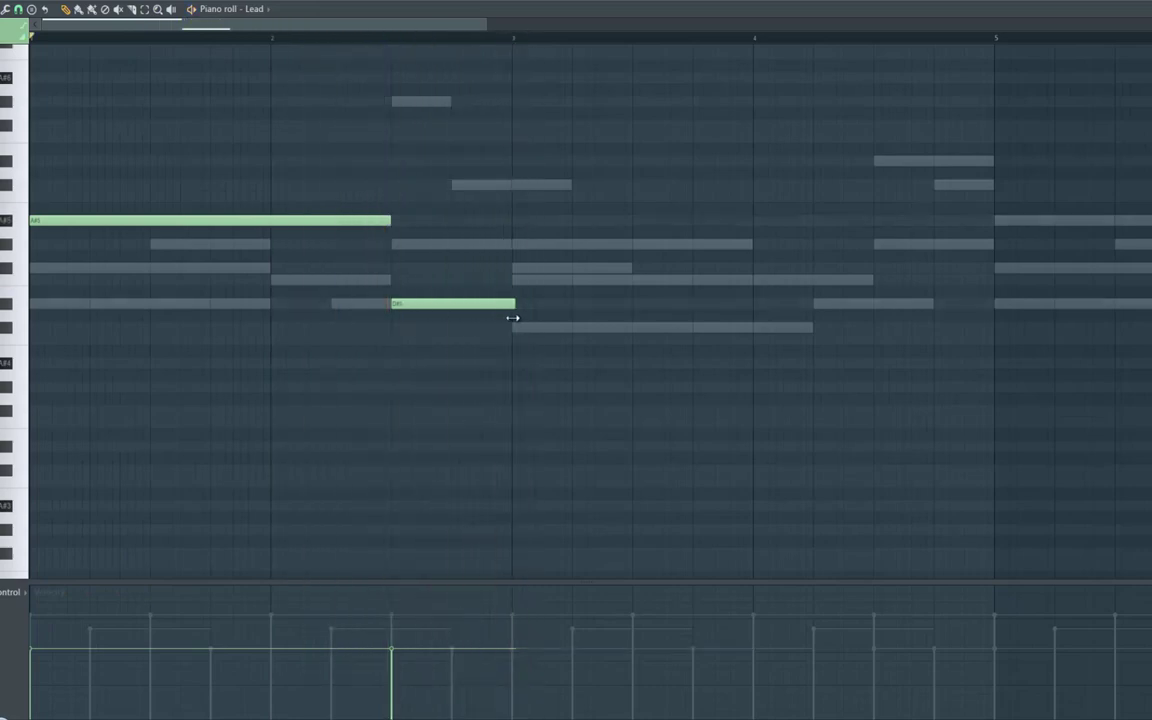
# Step: Place a G#5 lead note at the start of bar 3 and extend it to the middle of bar 4
pyautogui.click(514, 246)
pyautogui.press('space')
pyautogui.moveTo(632, 245); pyautogui.dragTo(874, 247)
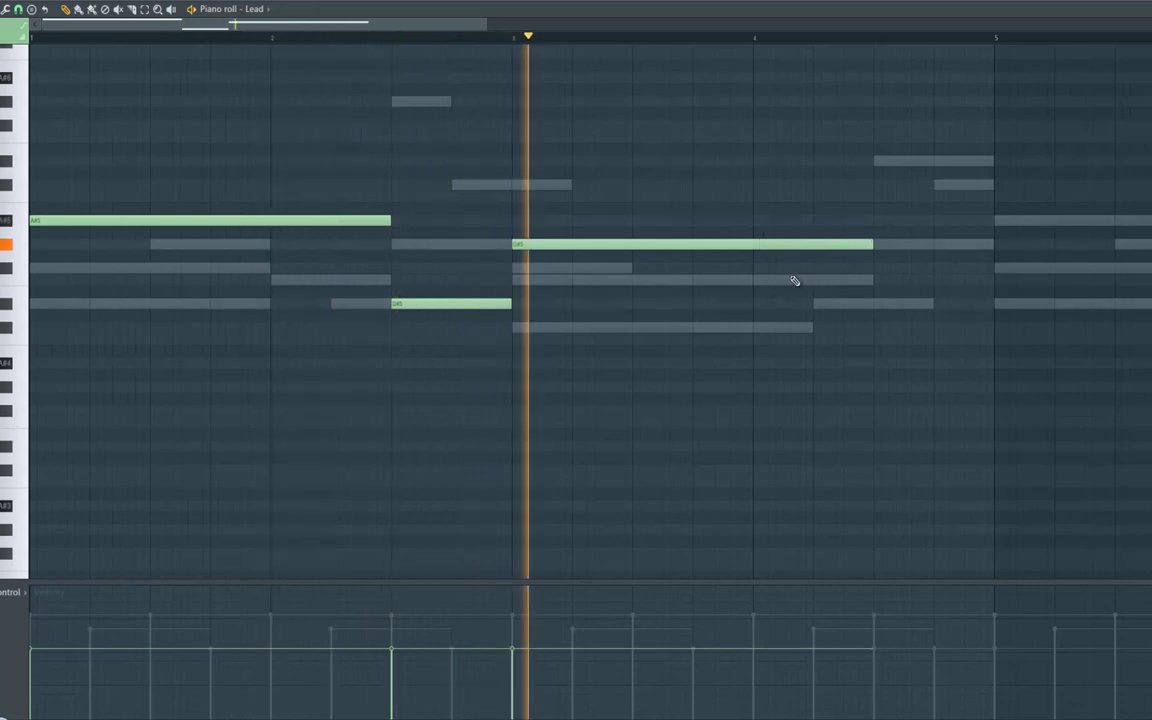
pyautogui.click(876, 305)
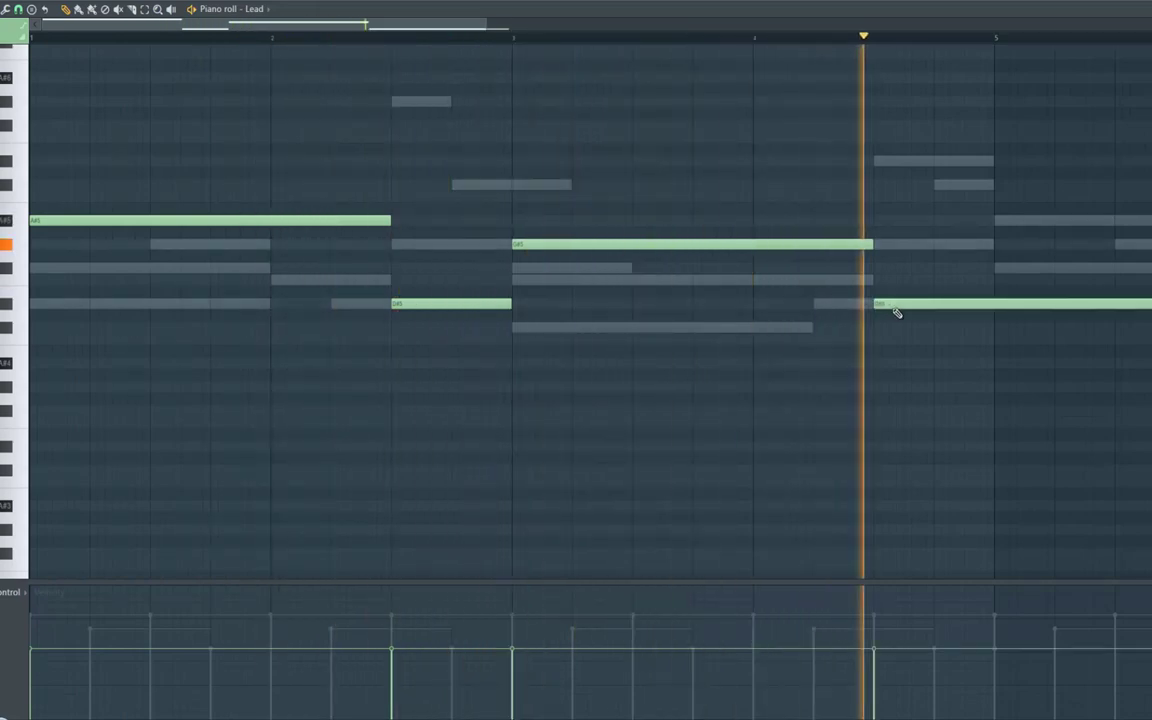
pyautogui.rightClick(904, 308)
pyautogui.press('space')
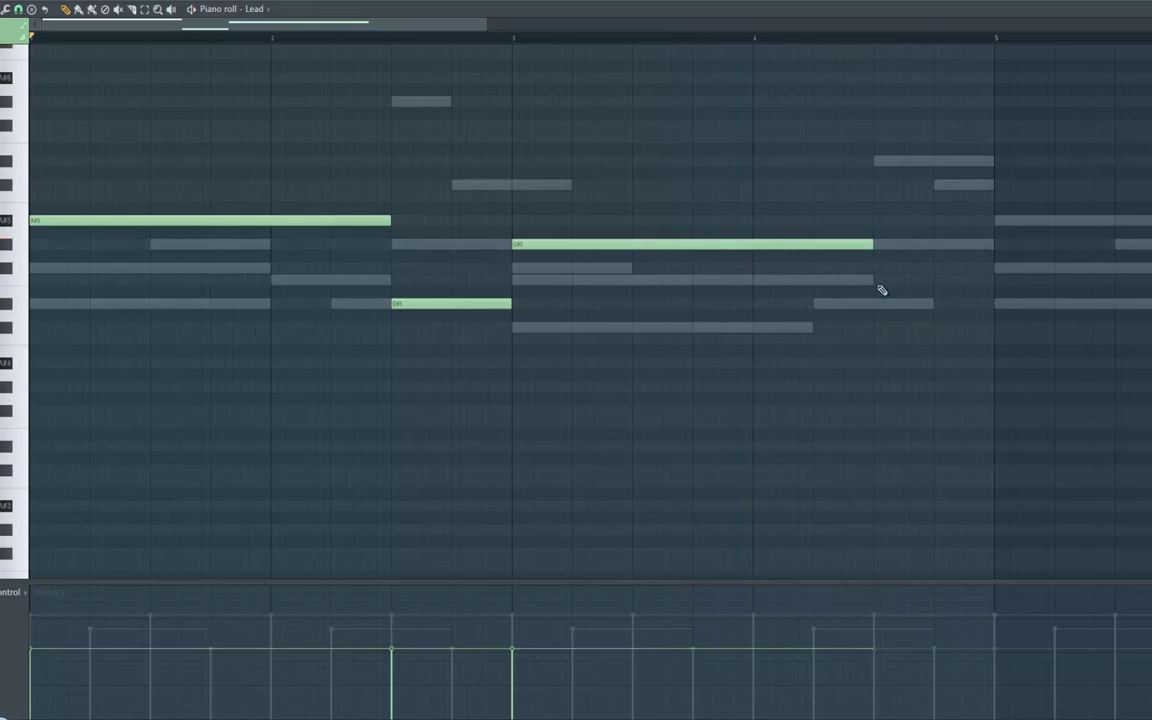
pyautogui.click(872, 281)
pyautogui.rightClick(880, 280)
# Step: Add a C#5 lead note from the middle of bar 4, shortened to end at the start of bar 5, and play the part
pyautogui.click(872, 328)
pyautogui.press('space')
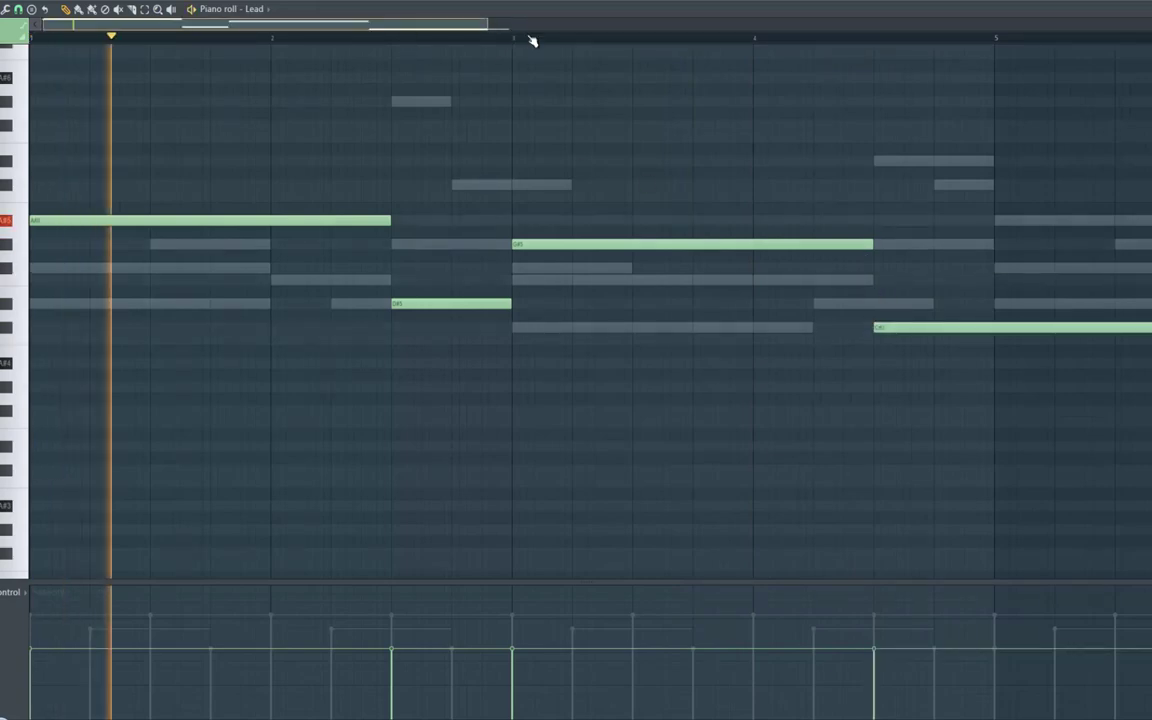
pyautogui.moveTo(532, 41); pyautogui.dragTo(600, 46)
pyautogui.moveTo(927, 326); pyautogui.dragTo(692, 347)
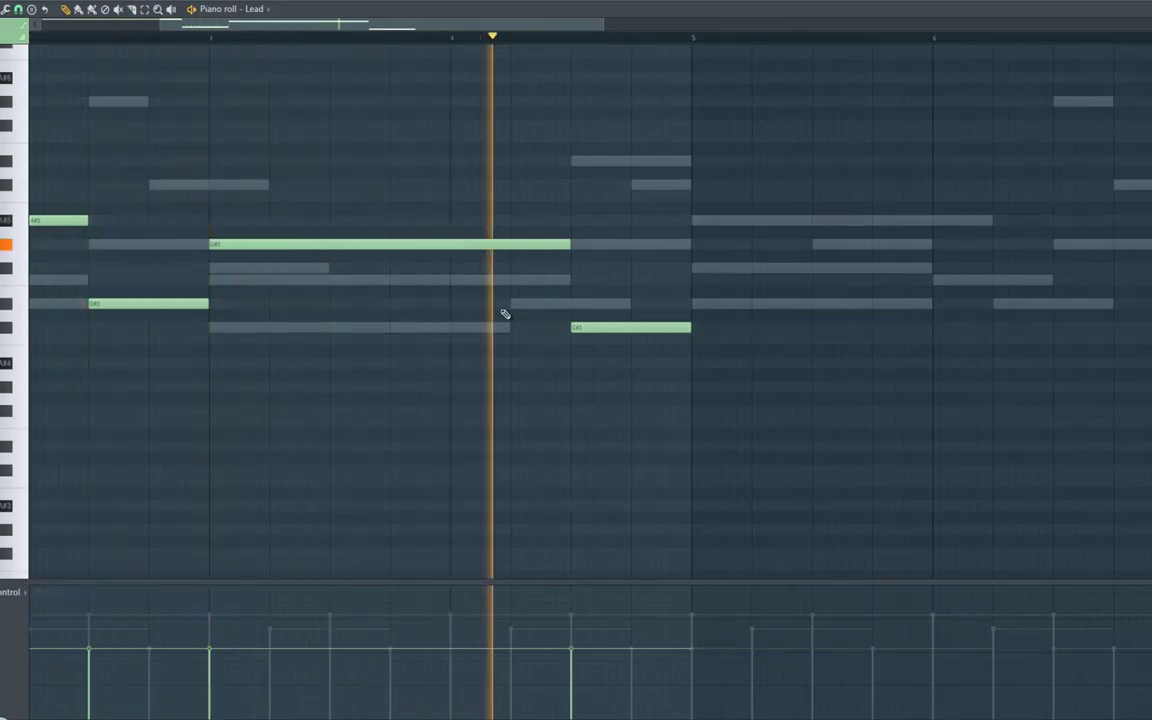
pyautogui.press('space')
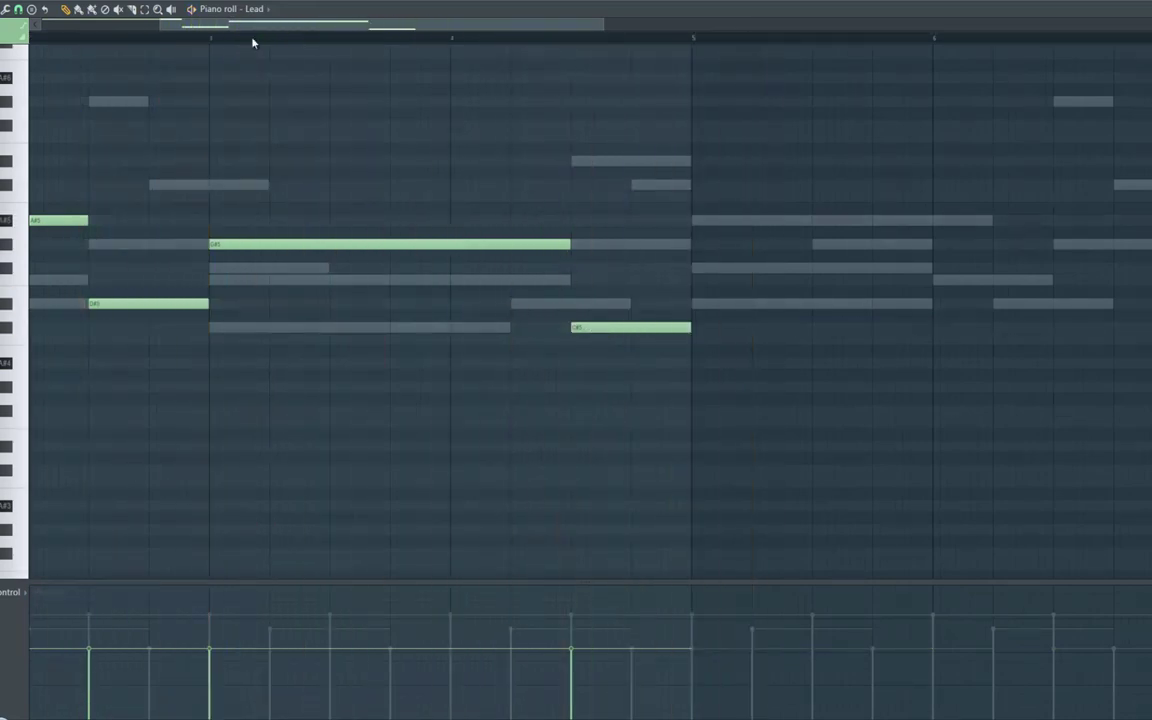
# Step: Select all four lead notes and duplicate them so the copy starts at bar 5
pyautogui.moveTo(161, 27); pyautogui.dragTo(44, 33)
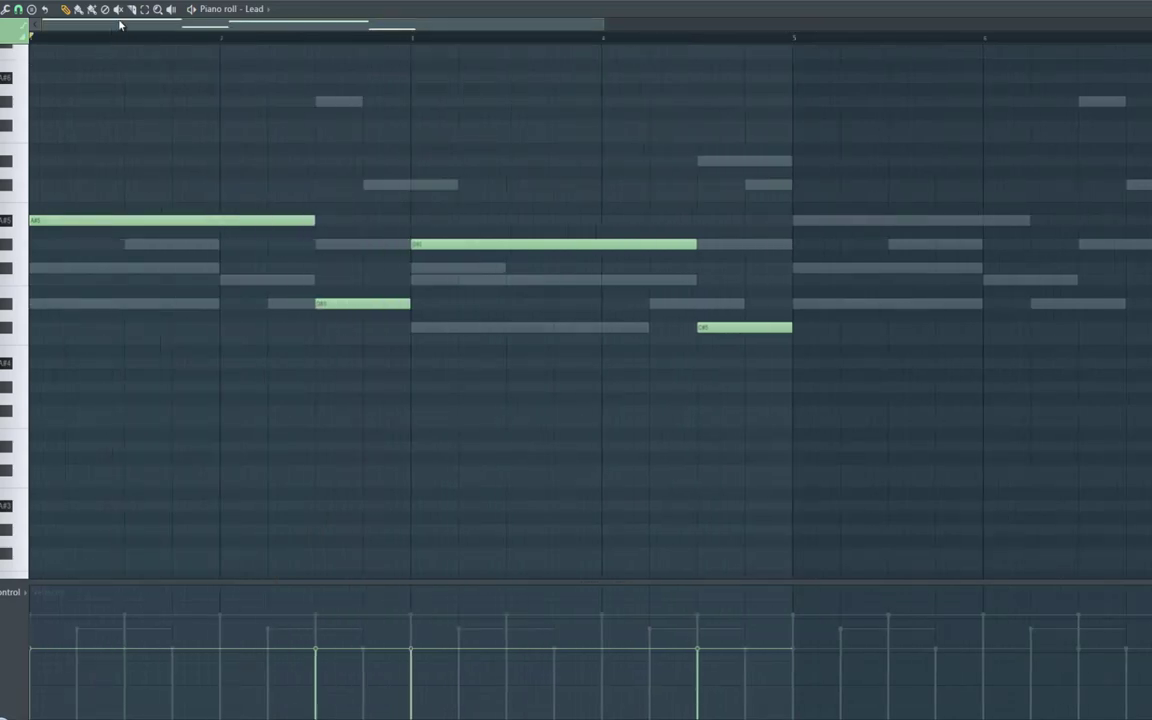
pyautogui.moveTo(10, 150); pyautogui.dragTo(24, 395)
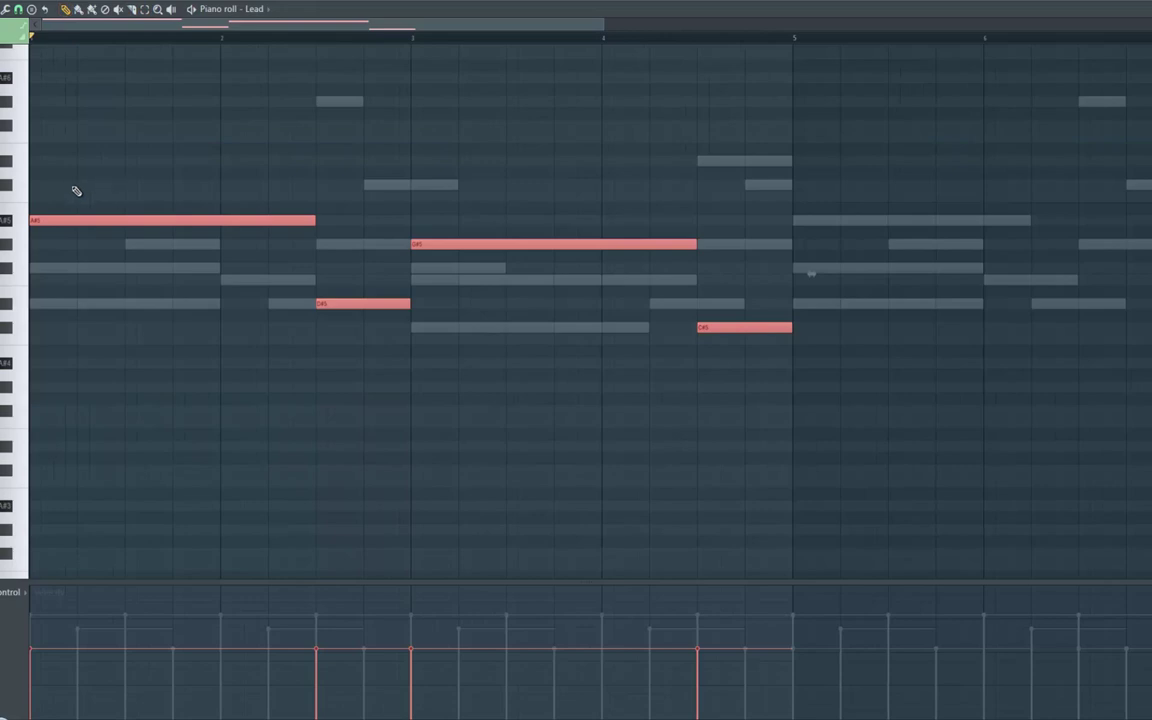
pyautogui.moveTo(46, 217)
pyautogui.mouseDown()
pyautogui.moveTo(645, 280)
pyautogui.moveTo(814, 280)
pyautogui.mouseUp()
pyautogui.moveTo(562, 29)
pyautogui.mouseDown()
pyautogui.moveTo(704, 55)
pyautogui.moveTo(850, 50)
pyautogui.mouseUp()
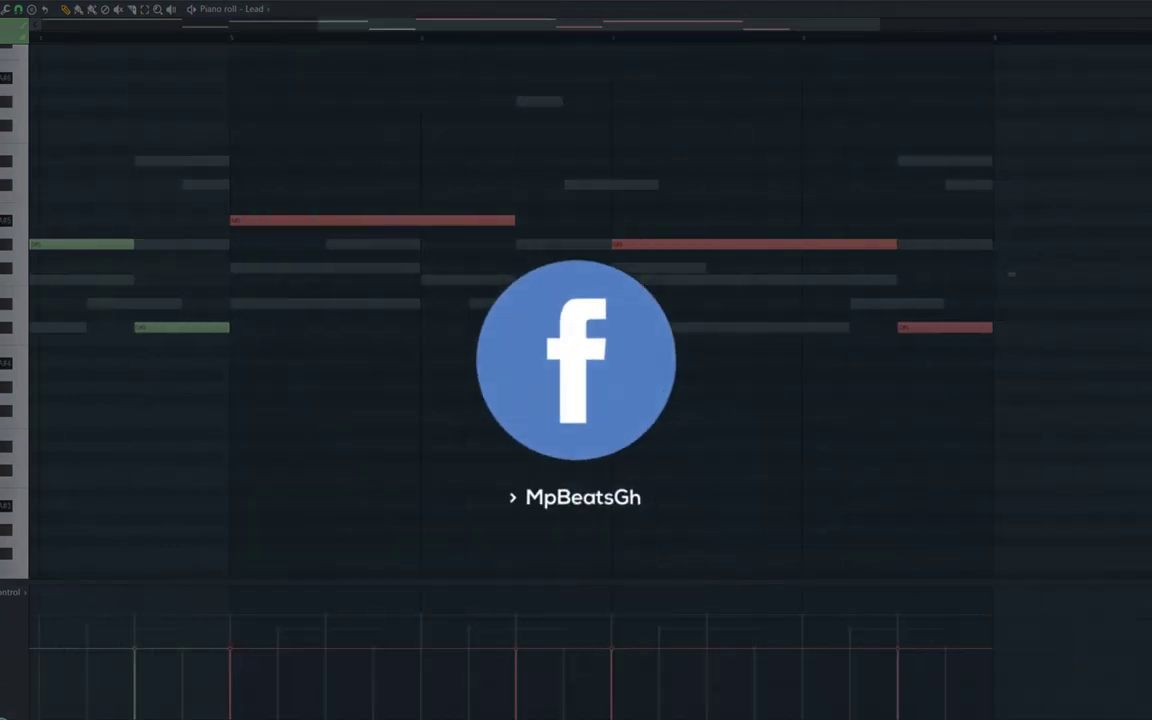
# Step: Deselect the copied lead notes and raise the last one, in the second half of bar 8, to D#6
pyautogui.click(5, 9)
pyautogui.click(8, 21)
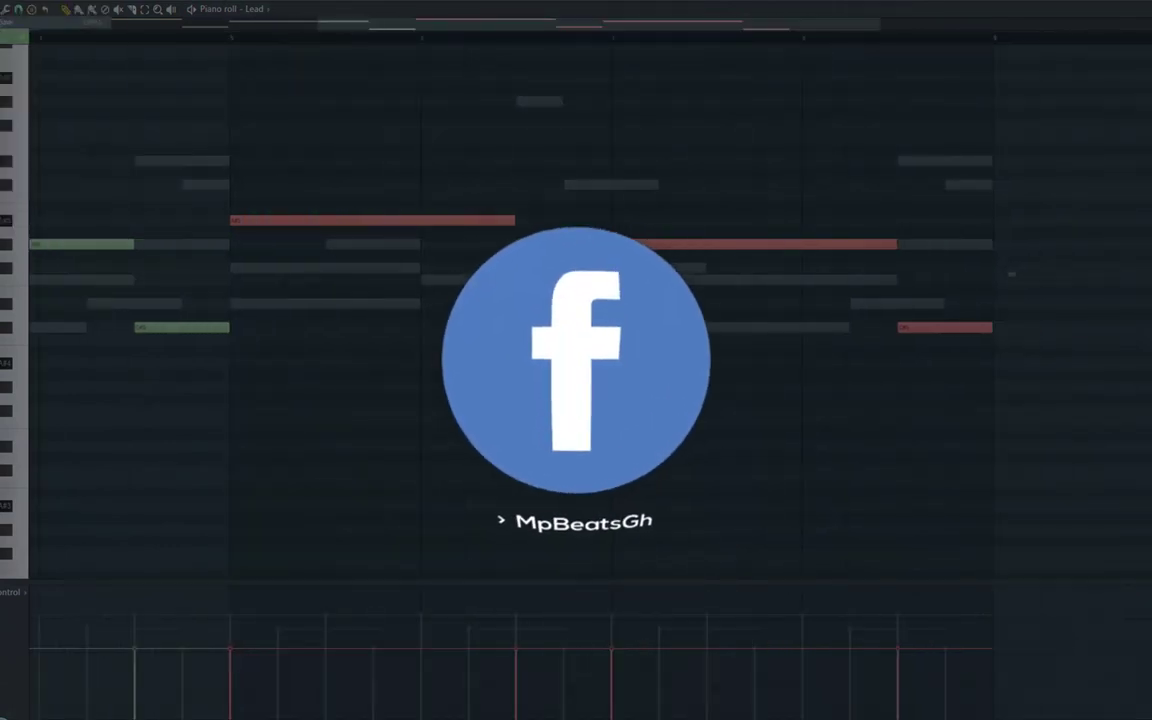
pyautogui.hotkey('ctrl', 'd')
pyautogui.moveTo(929, 330); pyautogui.dragTo(929, 154)
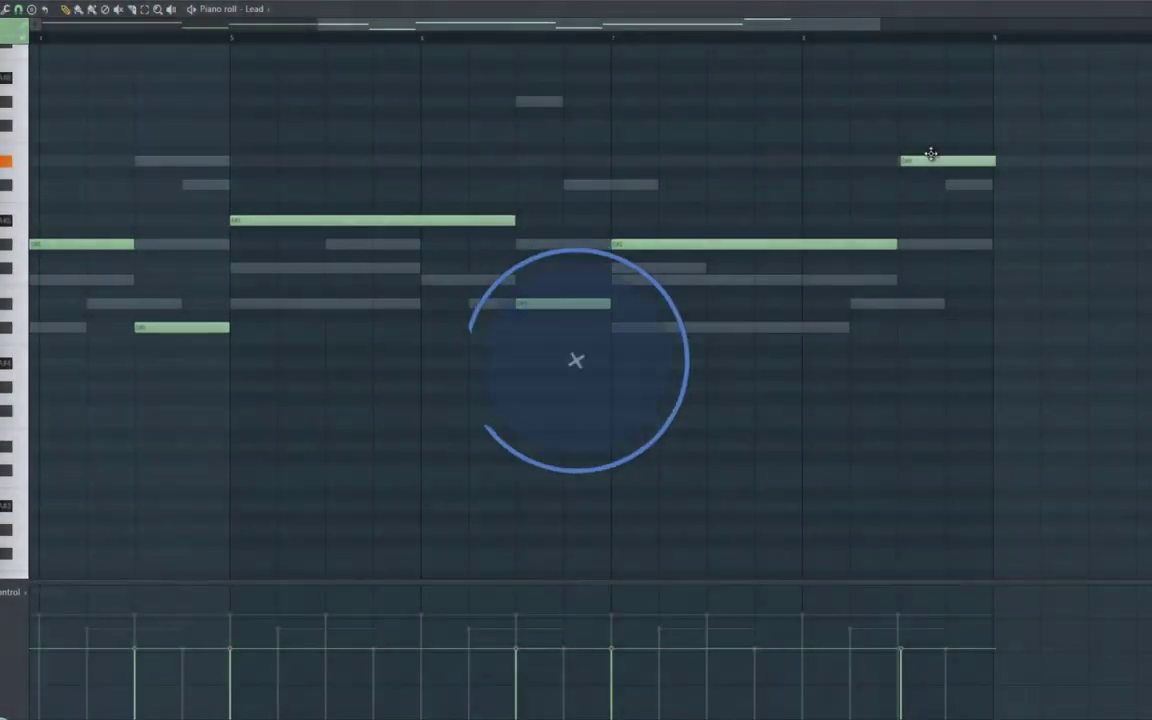
# Step: Add an F#6 lead note across the first half of bar 6 and shorten the A#5 note that starts at bar 5
pyautogui.click(372, 101)
pyautogui.moveTo(382, 127); pyautogui.dragTo(382, 128)
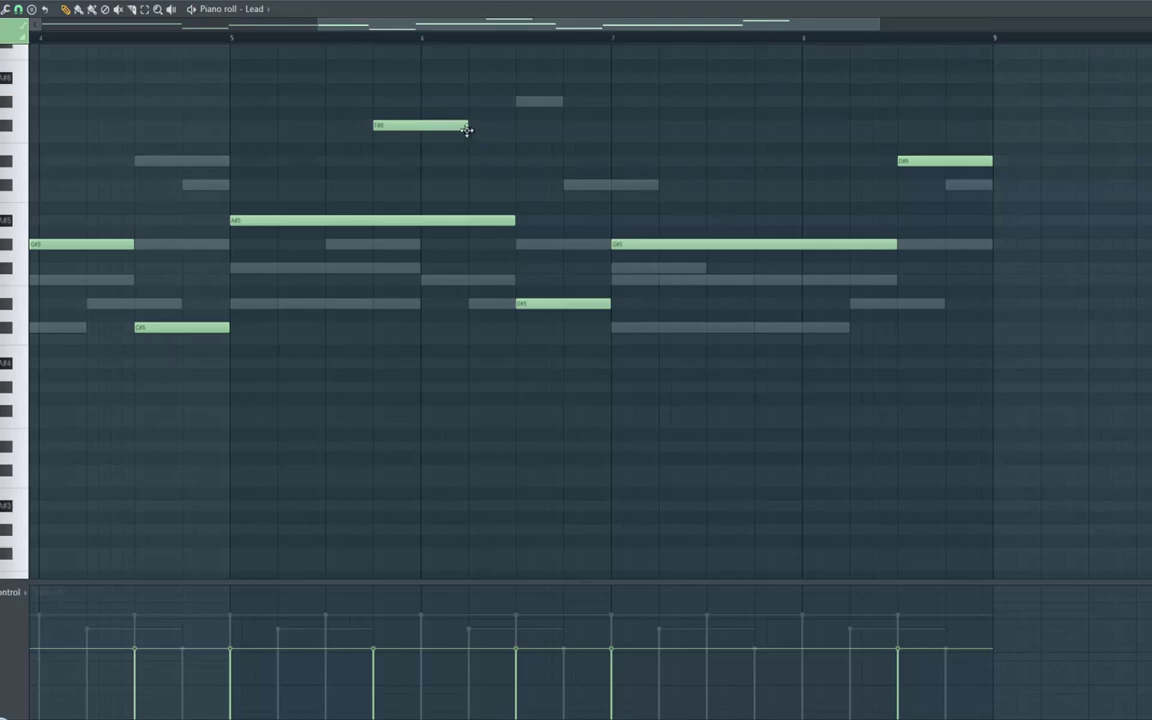
pyautogui.moveTo(466, 129); pyautogui.dragTo(501, 128)
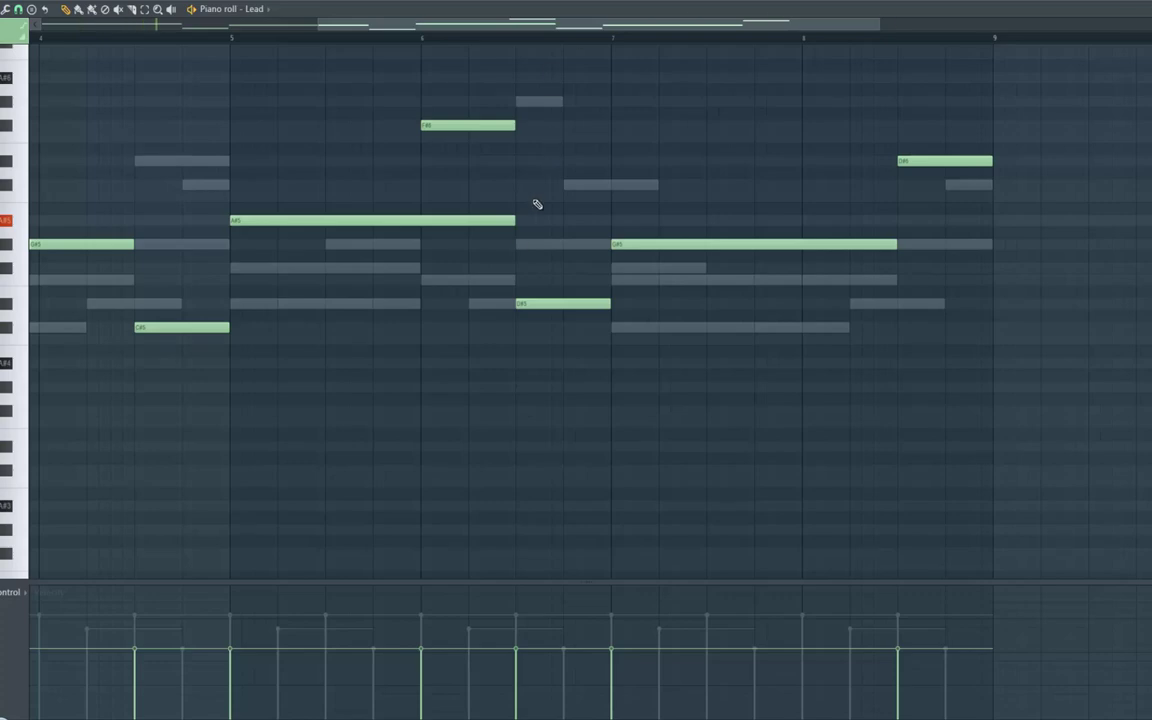
pyautogui.moveTo(437, 232); pyautogui.dragTo(420, 232)
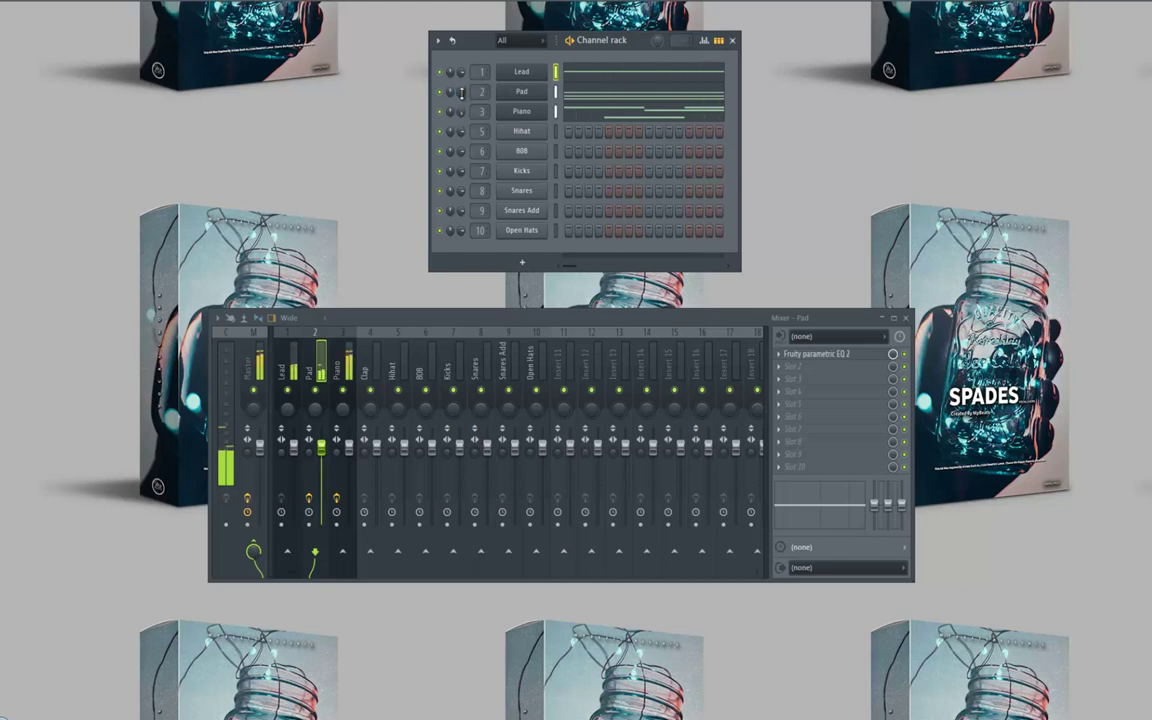
# Step: Fill the Hihat channel with a hit every two steps, show its notes in the piano roll and play them
pyautogui.rightClick(521, 139)
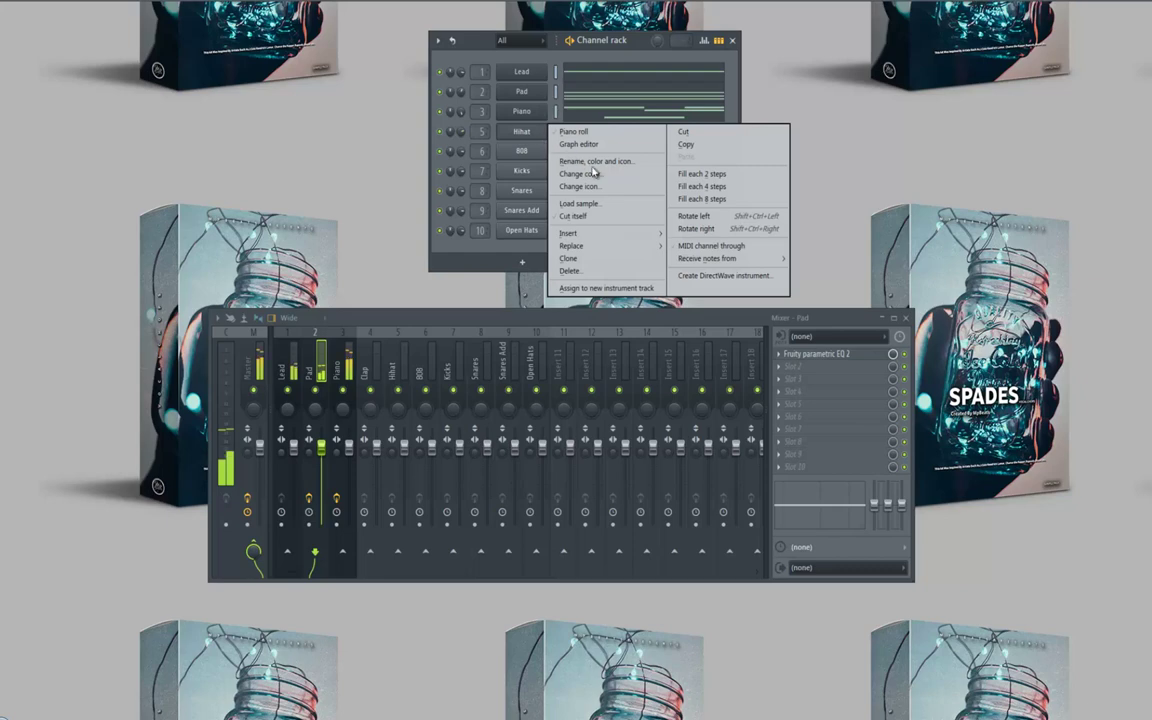
pyautogui.click(686, 175)
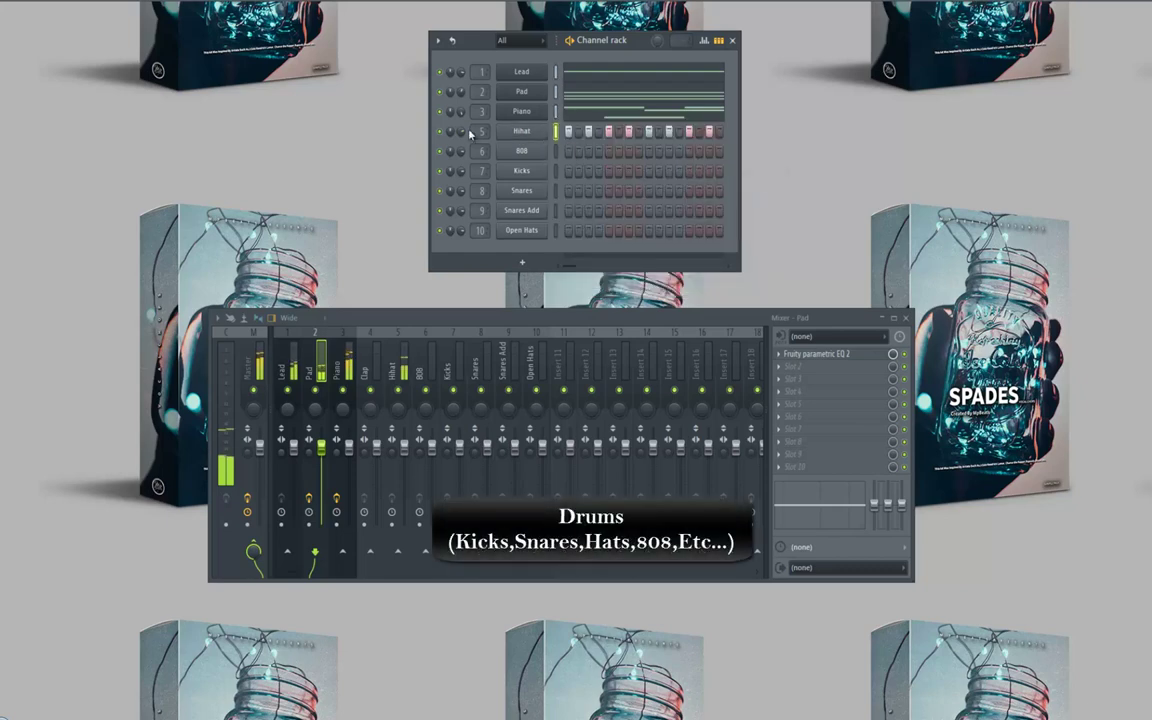
pyautogui.rightClick(525, 134)
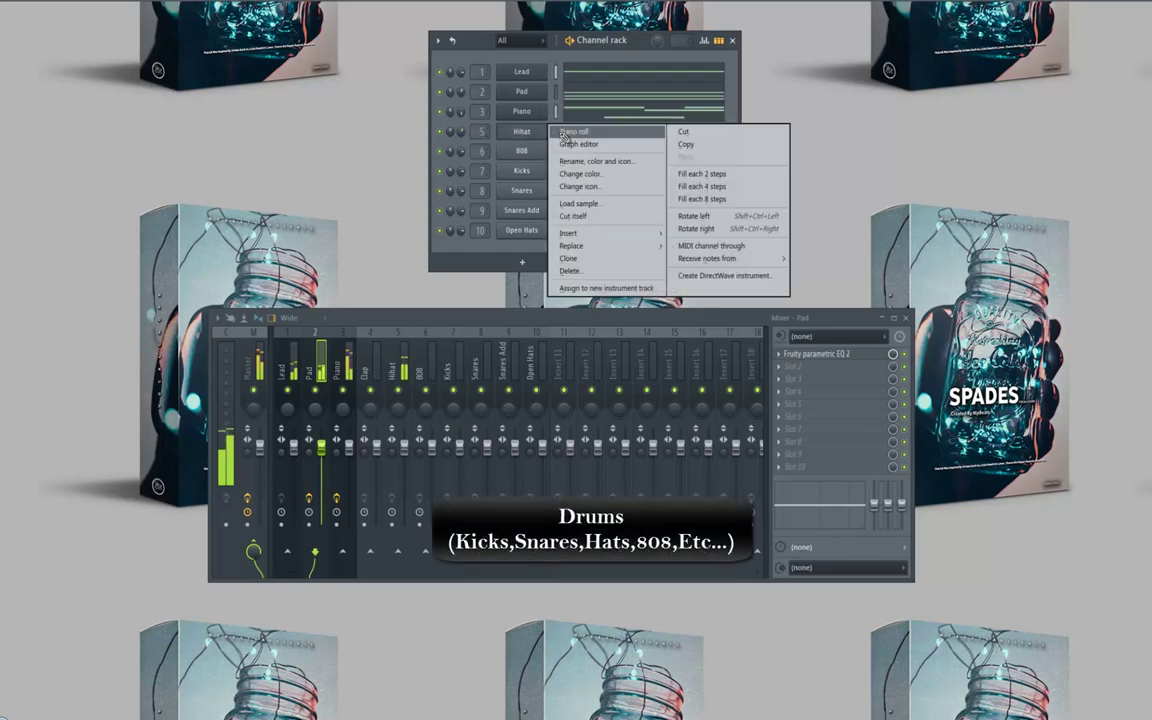
pyautogui.click(515, 118)
pyautogui.press('space')
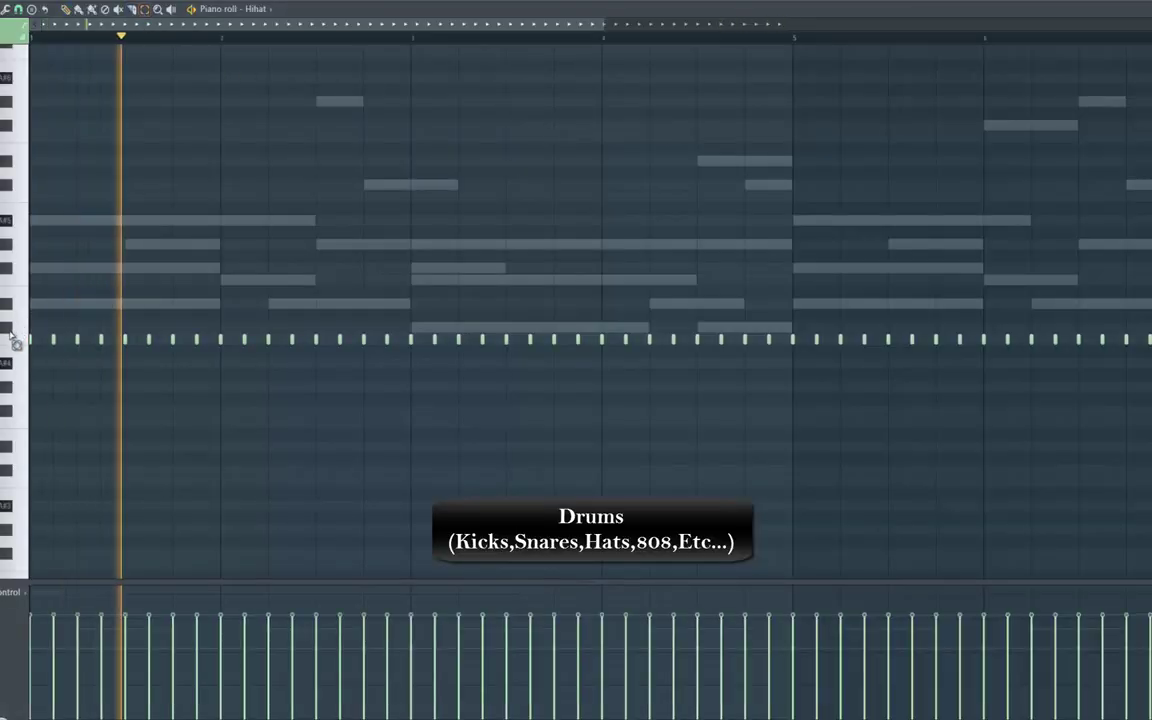
# Step: Select all hihat notes and lengthen them so each one reaches the start of the following note
pyautogui.hotkey('ctrl', 'a')
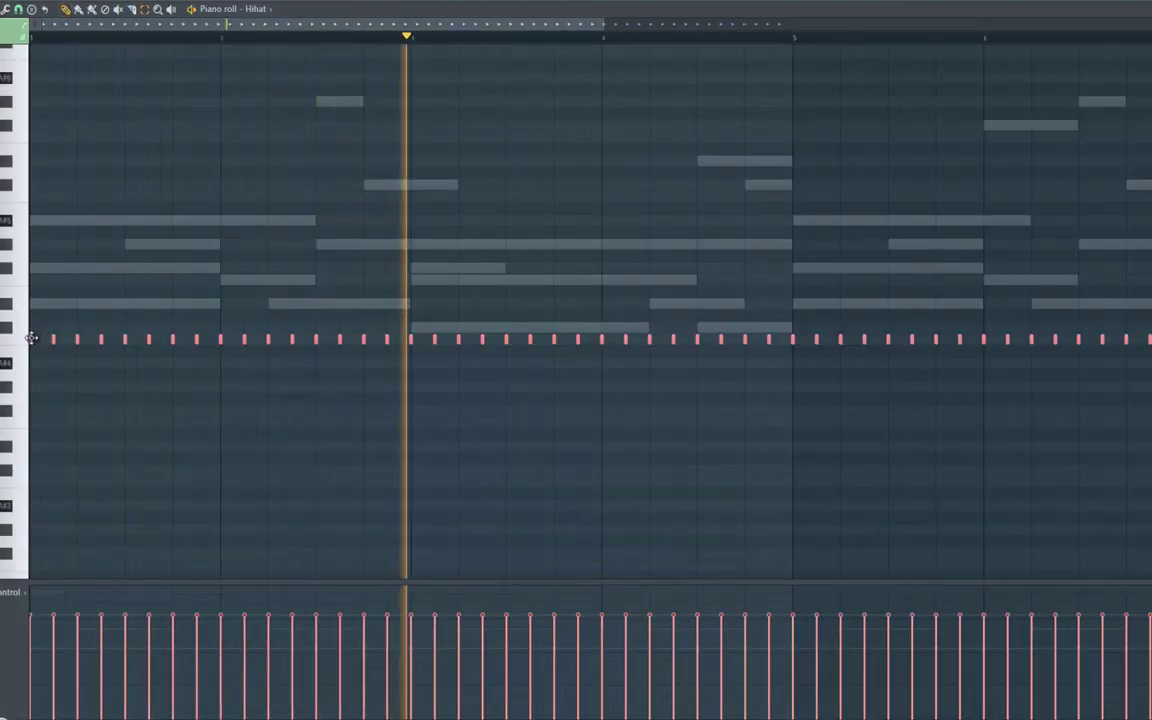
pyautogui.press('space')
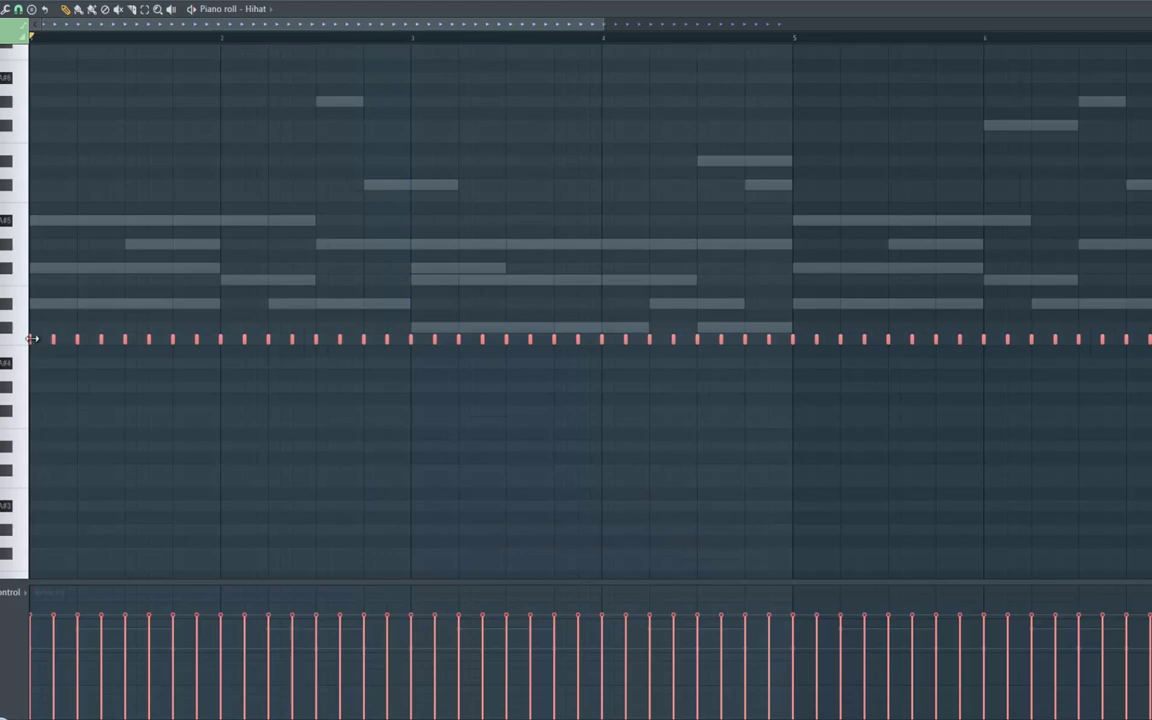
pyautogui.moveTo(52, 343); pyautogui.dragTo(54, 343)
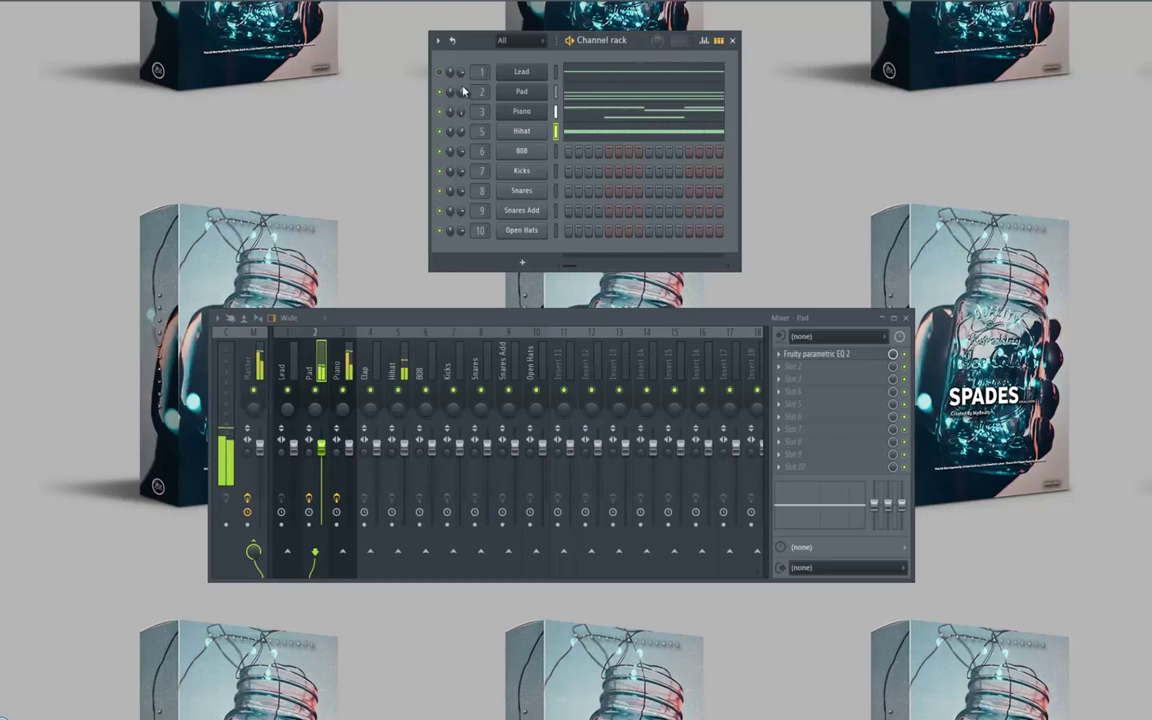
# Step: Reopen the Hihat piano roll and split the second note of bar 1 into a roll of three short C5 notes
pyautogui.rightClick(518, 132)
pyautogui.click(568, 132)
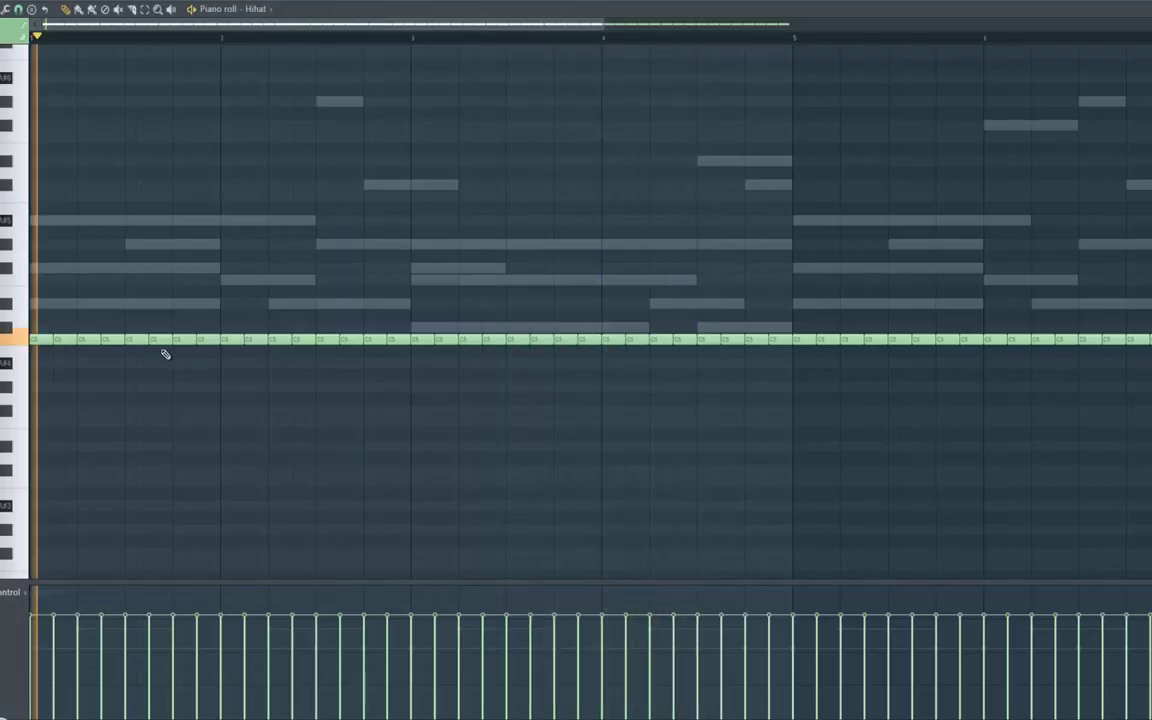
pyautogui.press('space')
pyautogui.press('space')
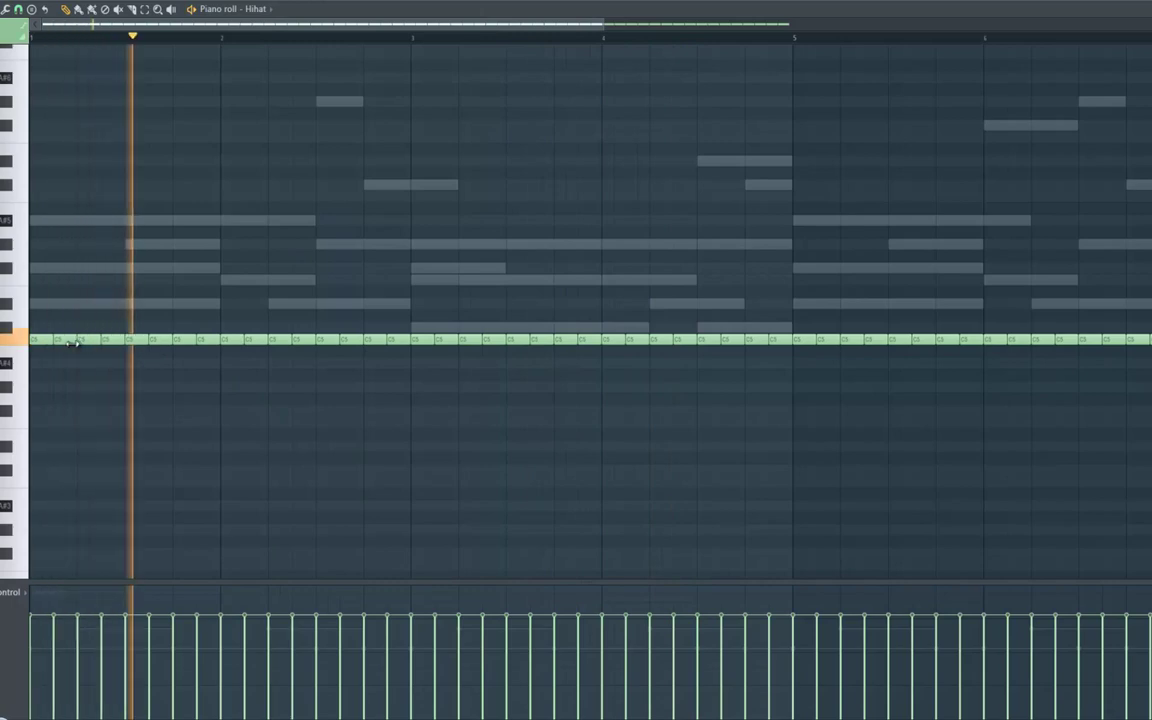
pyautogui.moveTo(72, 344); pyautogui.dragTo(58, 342)
pyautogui.click(63, 341)
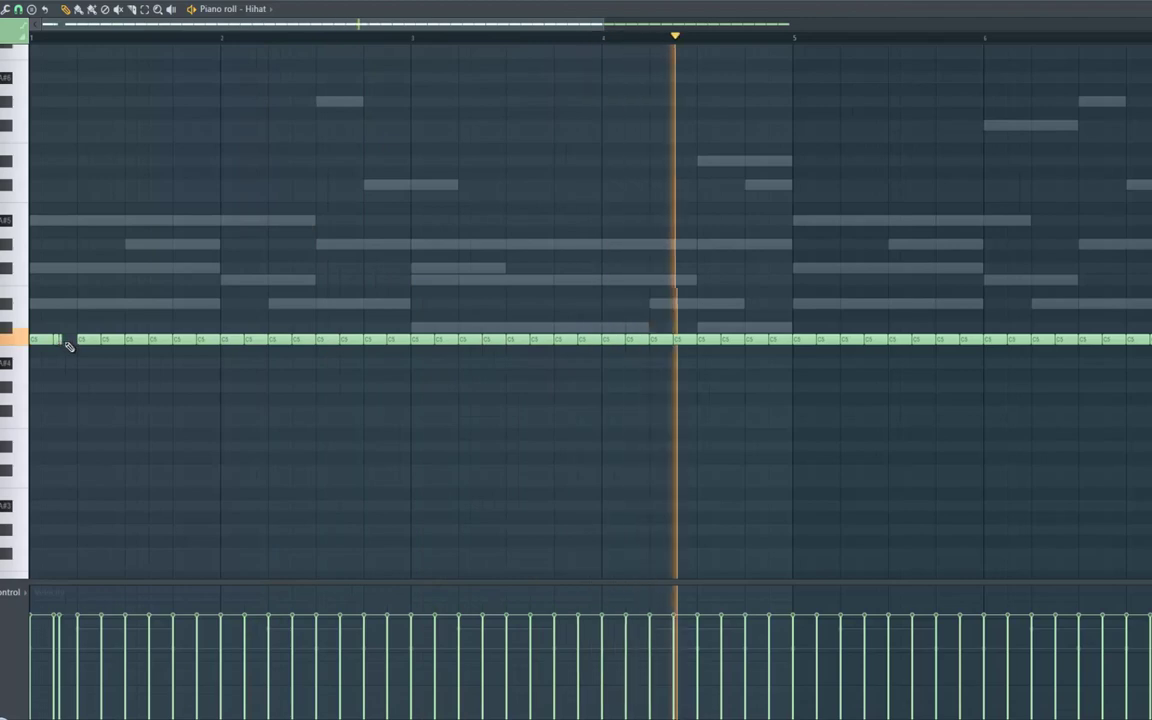
pyautogui.click(68, 341)
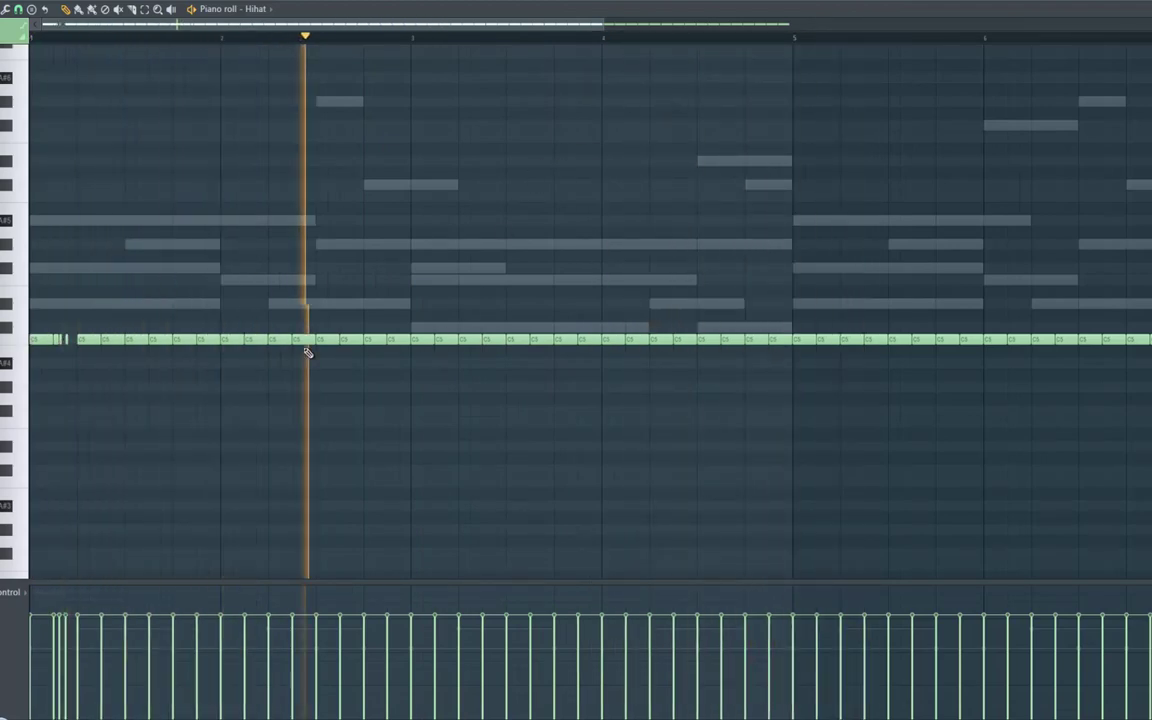
pyautogui.press('space')
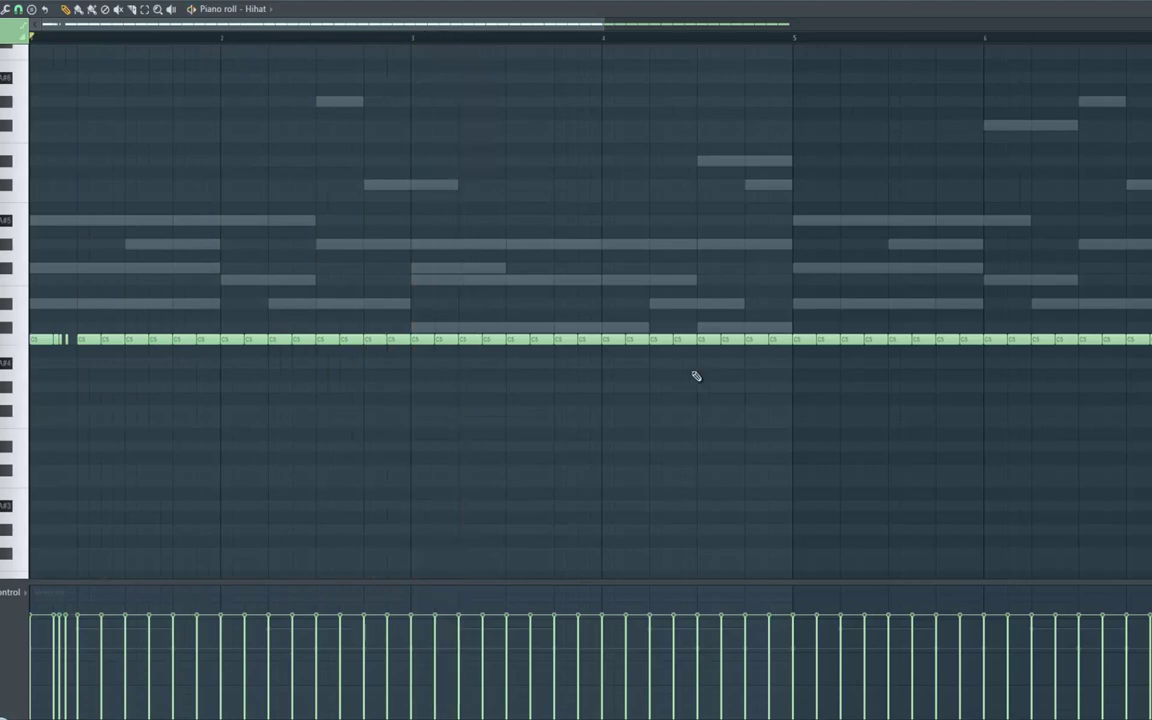
# Step: Delete the seventh hihat note of bar 2 and replace the sixth note of bar 4 with four very short C5 notes
pyautogui.press('space')
pyautogui.rightClick(376, 340)
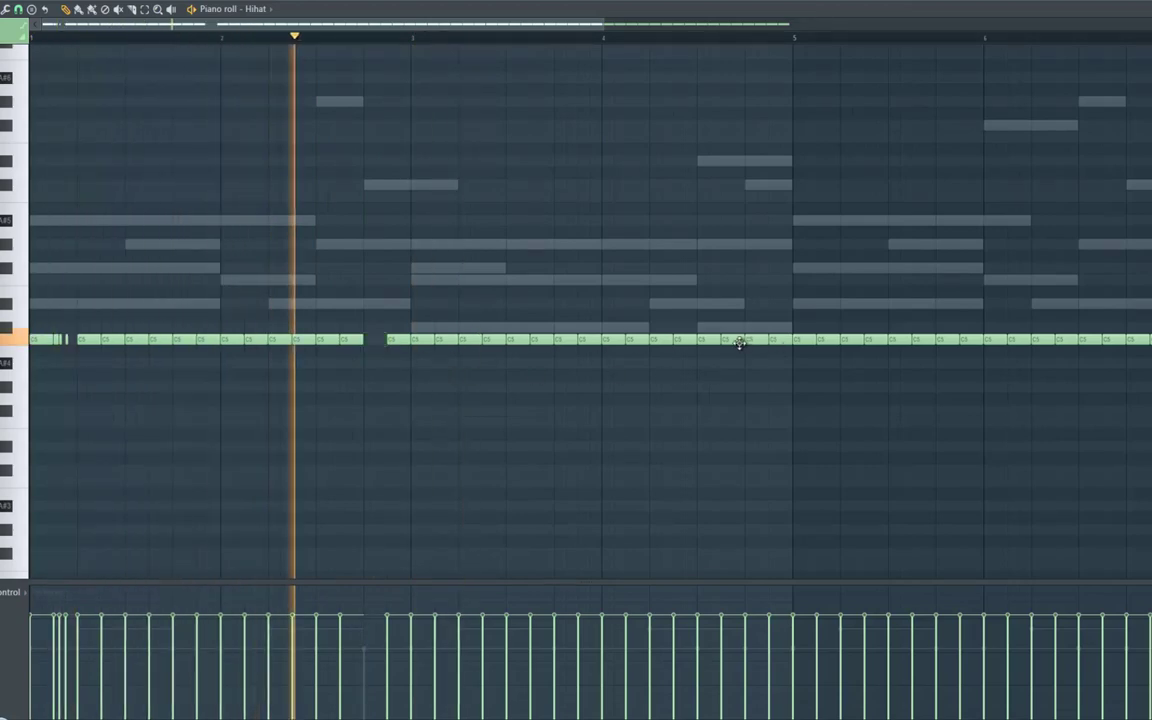
pyautogui.rightClick(728, 341)
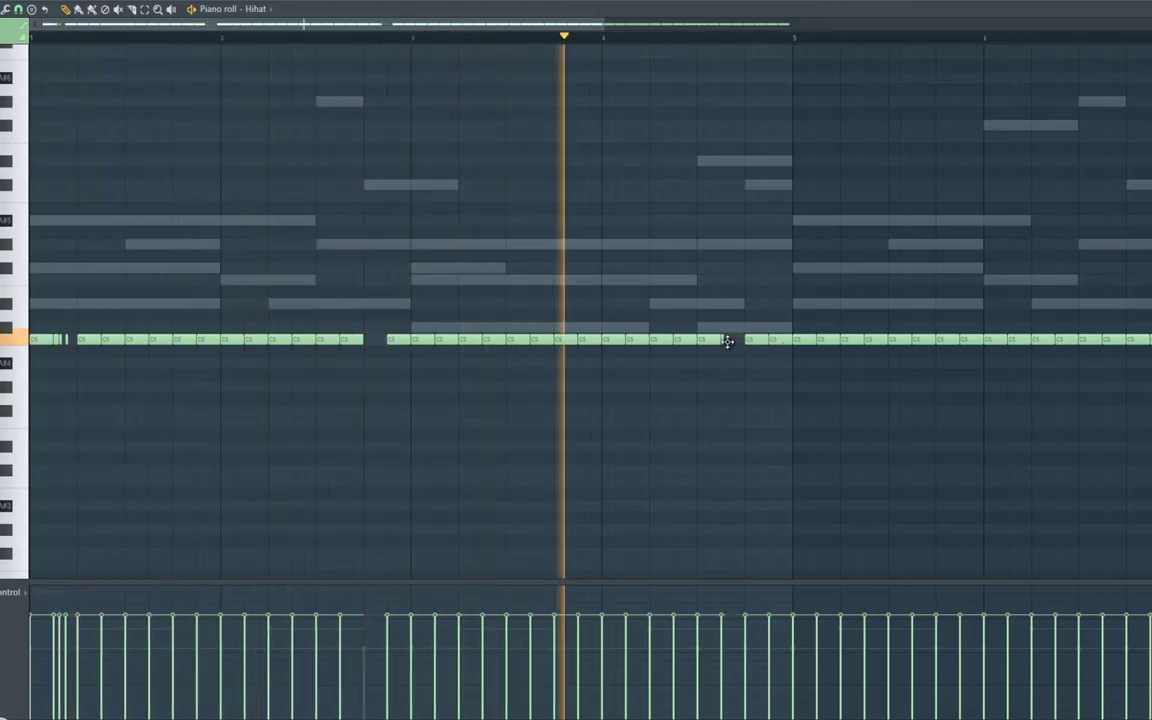
pyautogui.click(728, 341)
pyautogui.click(731, 342)
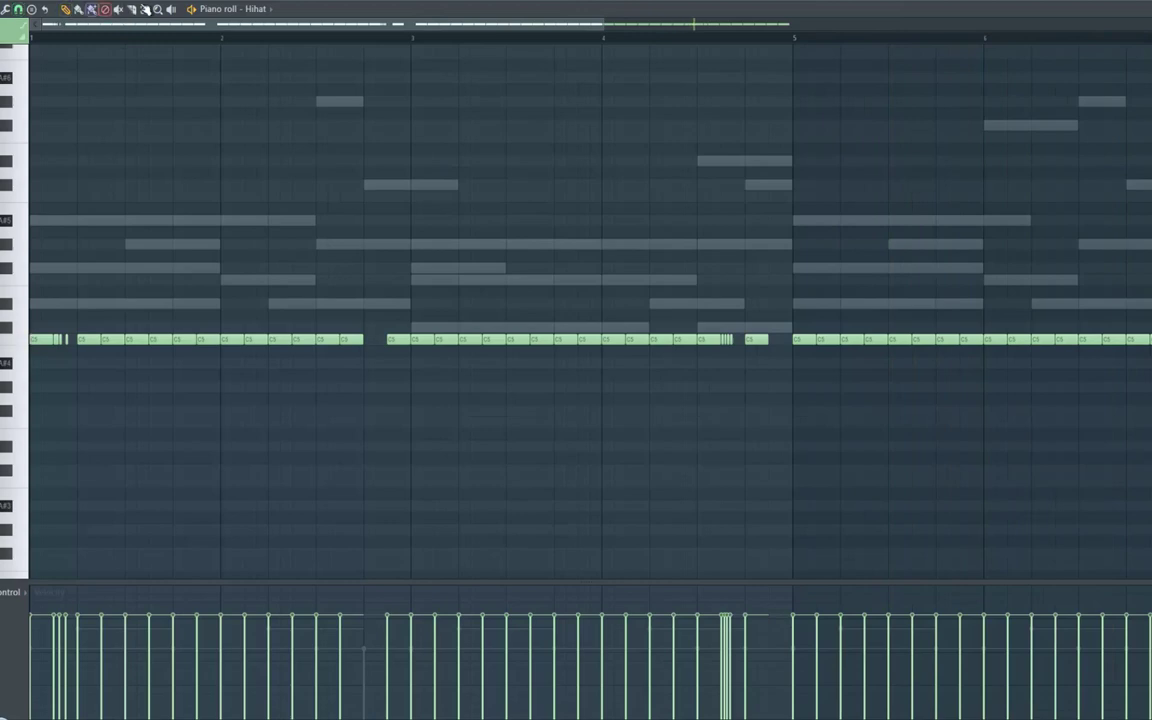
# Step: Copy the four-note hihat roll in bar 4 to the last eighth of that bar and play the pattern
pyautogui.moveTo(720, 322); pyautogui.dragTo(733, 356)
pyautogui.press('space')
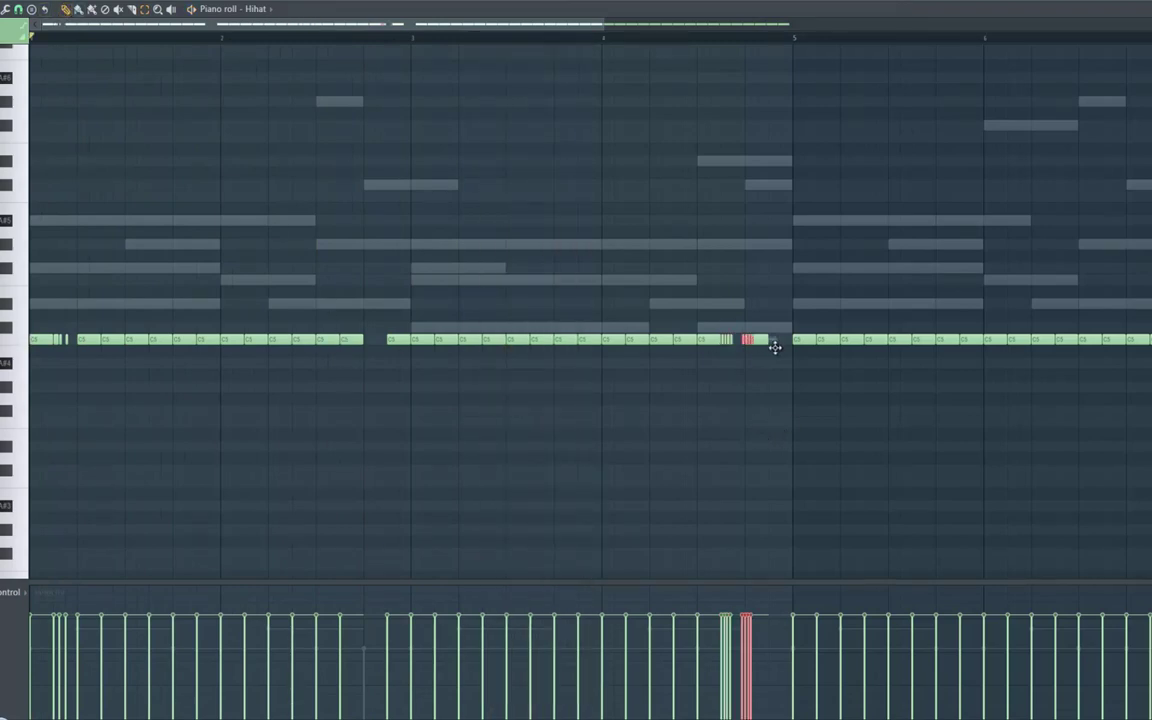
pyautogui.press('space')
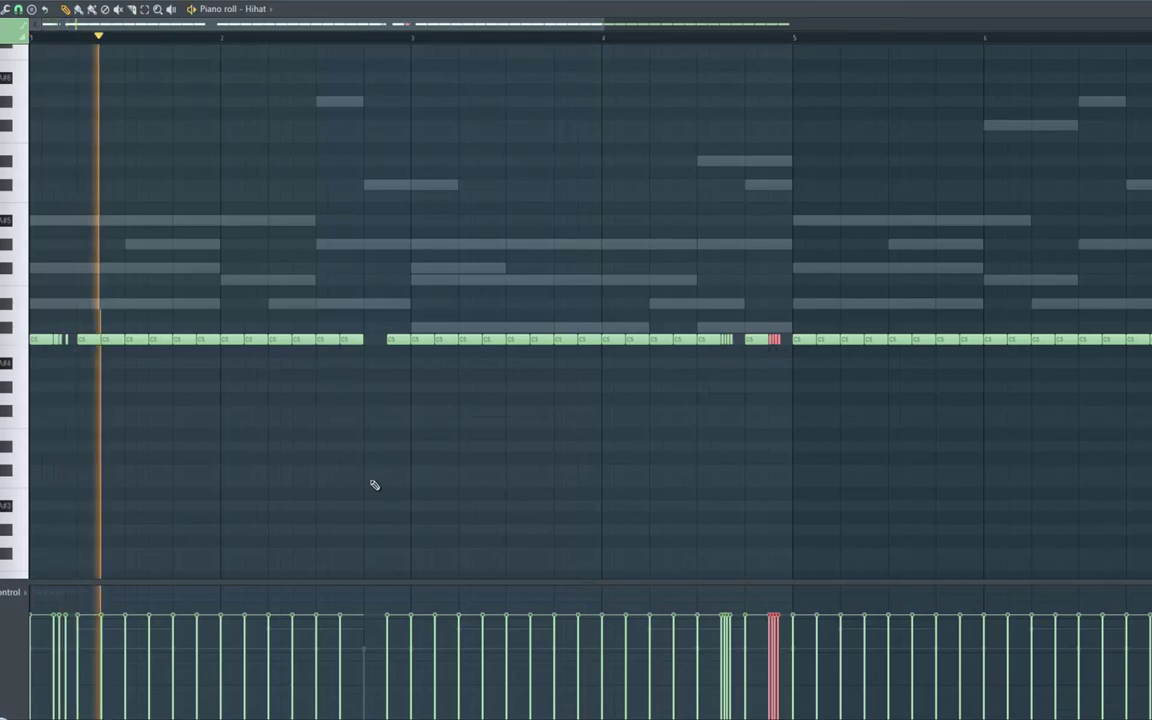
# Step: Place a C4 hihat note in the gap three quarters through bar 2 and play the pattern
pyautogui.click(364, 483)
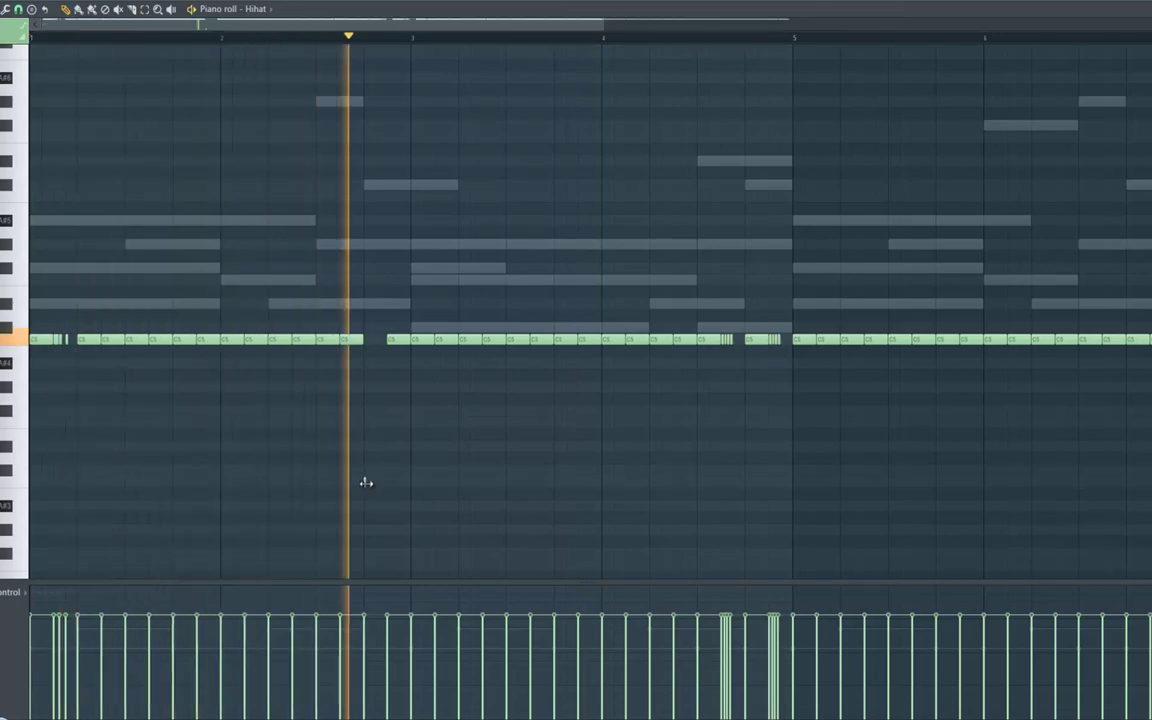
pyautogui.click(364, 483)
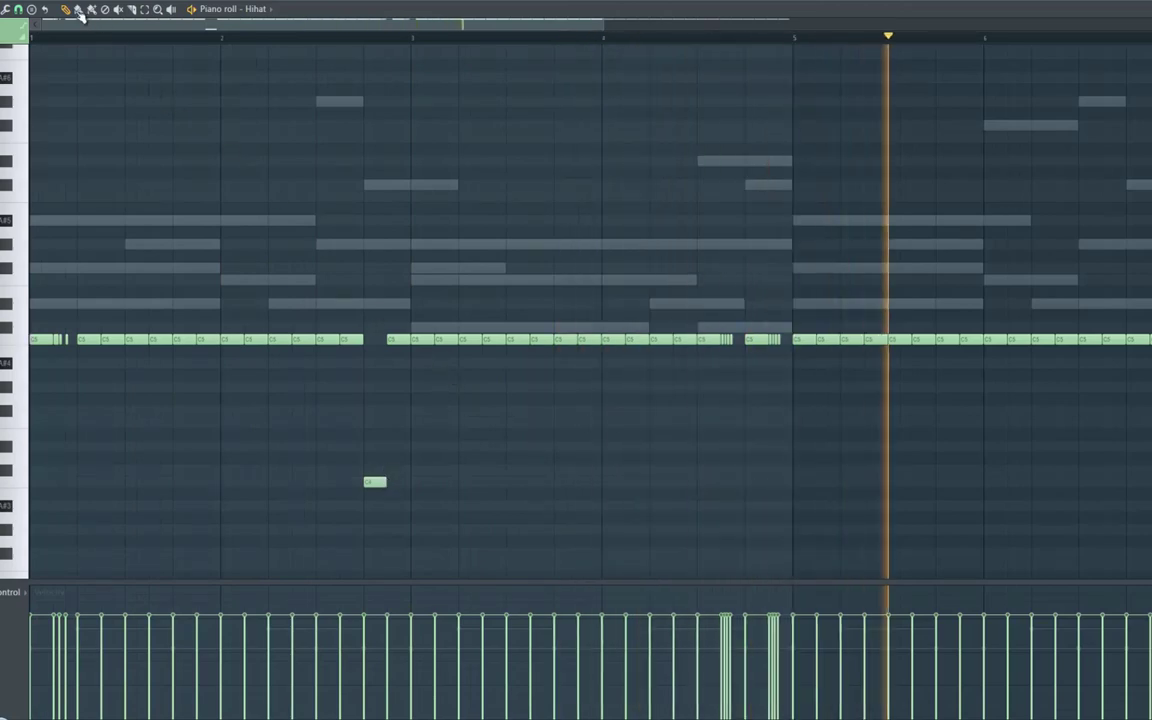
pyautogui.press('space')
pyautogui.press('space')
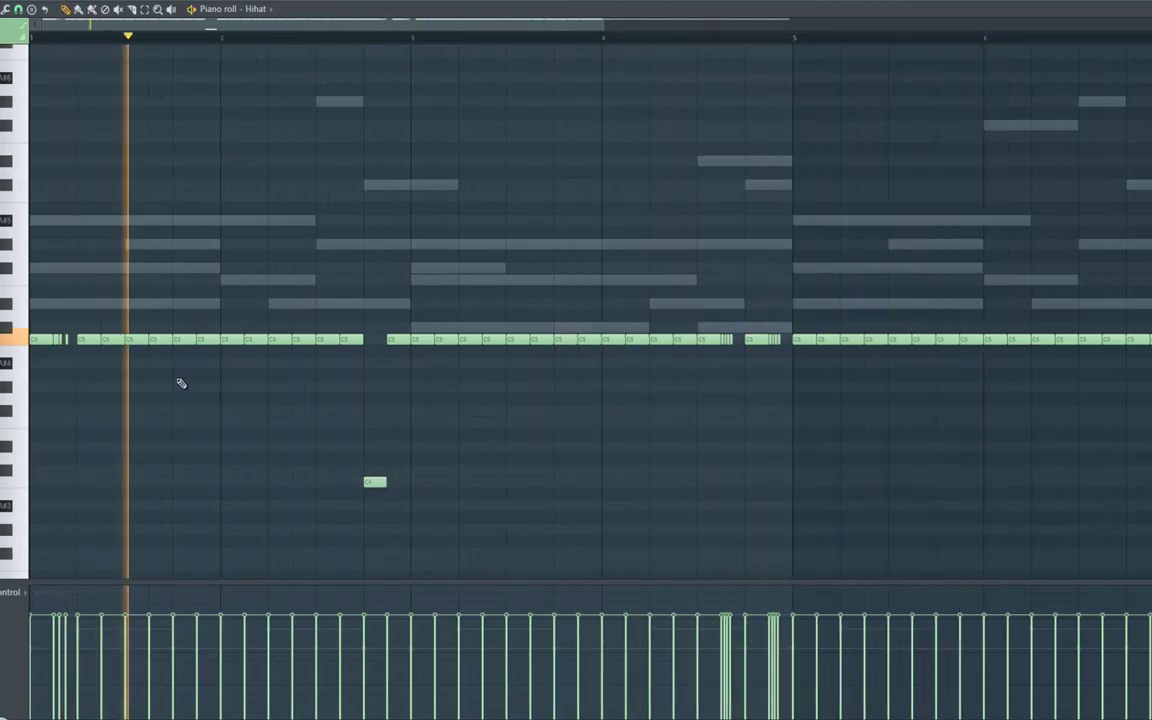
pyautogui.press('space')
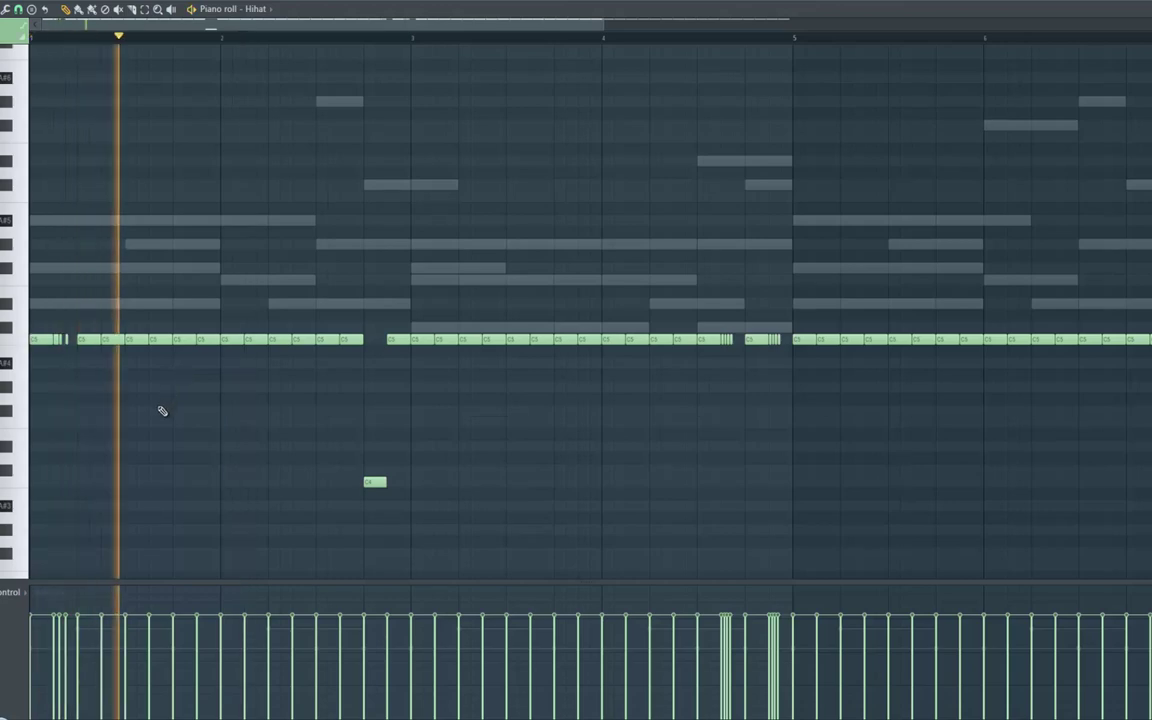
pyautogui.press('space')
pyautogui.press('space')
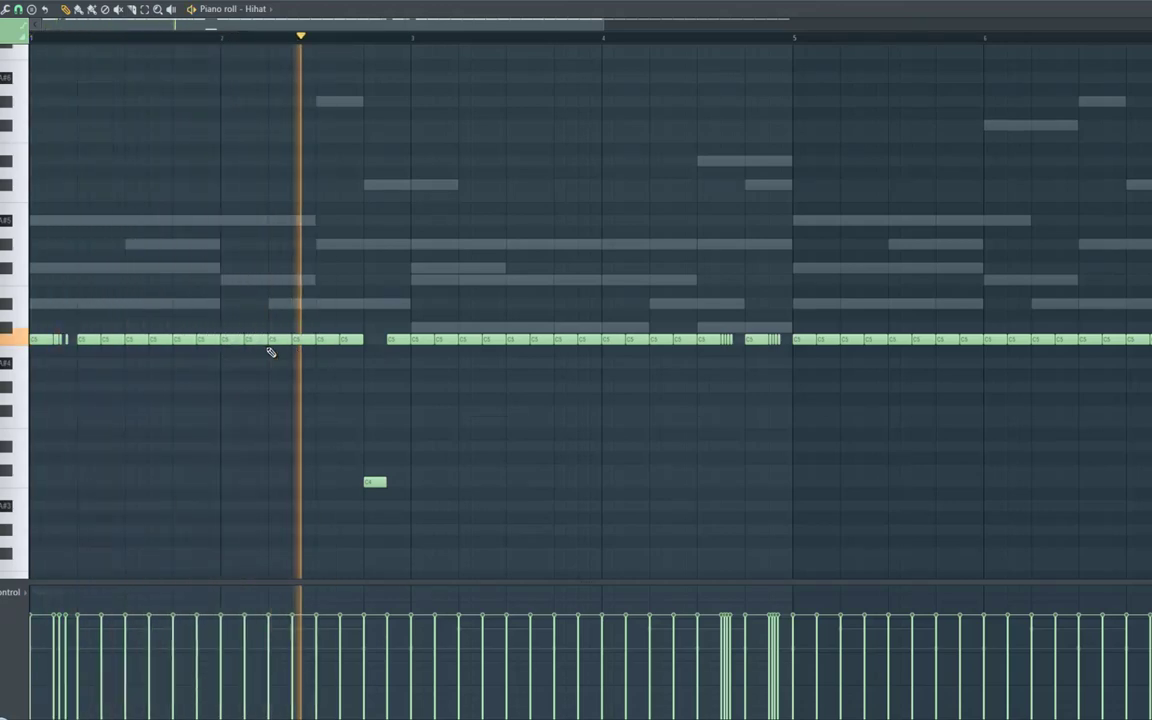
# Step: Replace the third hihat note of bar 2 with a roll of three short notes lowered to G#4
pyautogui.press('space')
pyautogui.press('space')
pyautogui.moveTo(281, 339); pyautogui.dragTo(277, 387)
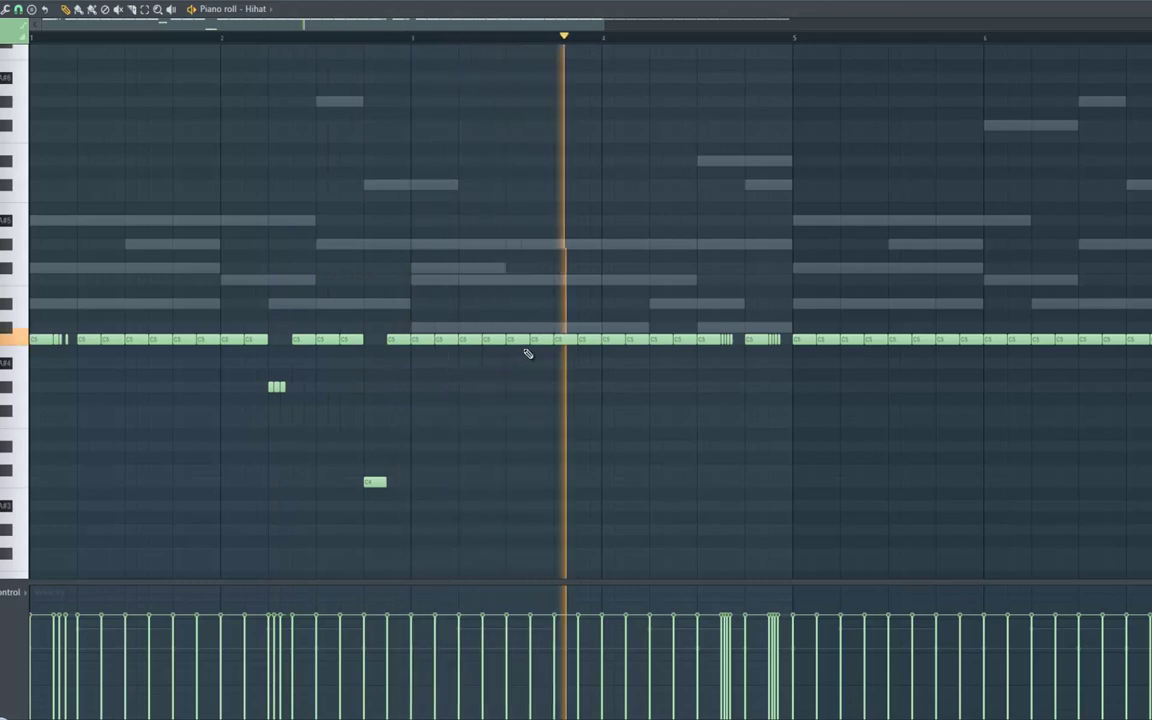
# Step: Split the hihat note at the middle of bar 3 into three short C5 notes and play the pattern
pyautogui.press('space')
pyautogui.press('space')
pyautogui.moveTo(528, 341); pyautogui.dragTo(506, 347)
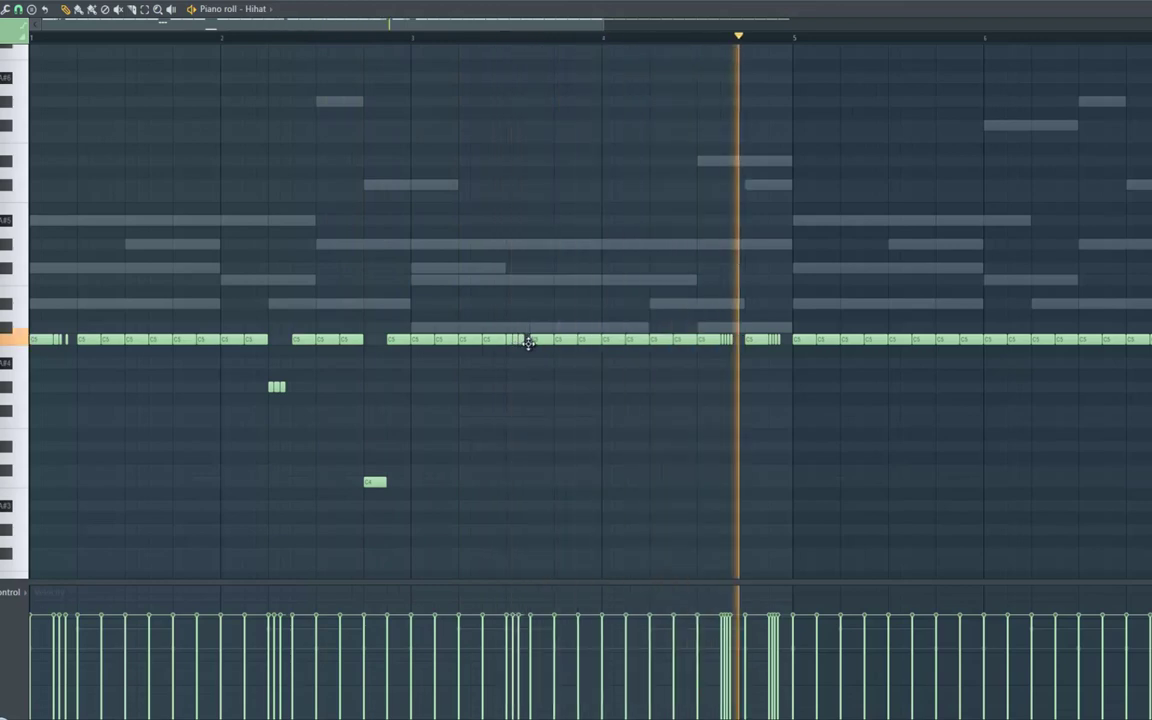
pyautogui.press('space')
pyautogui.press('space')
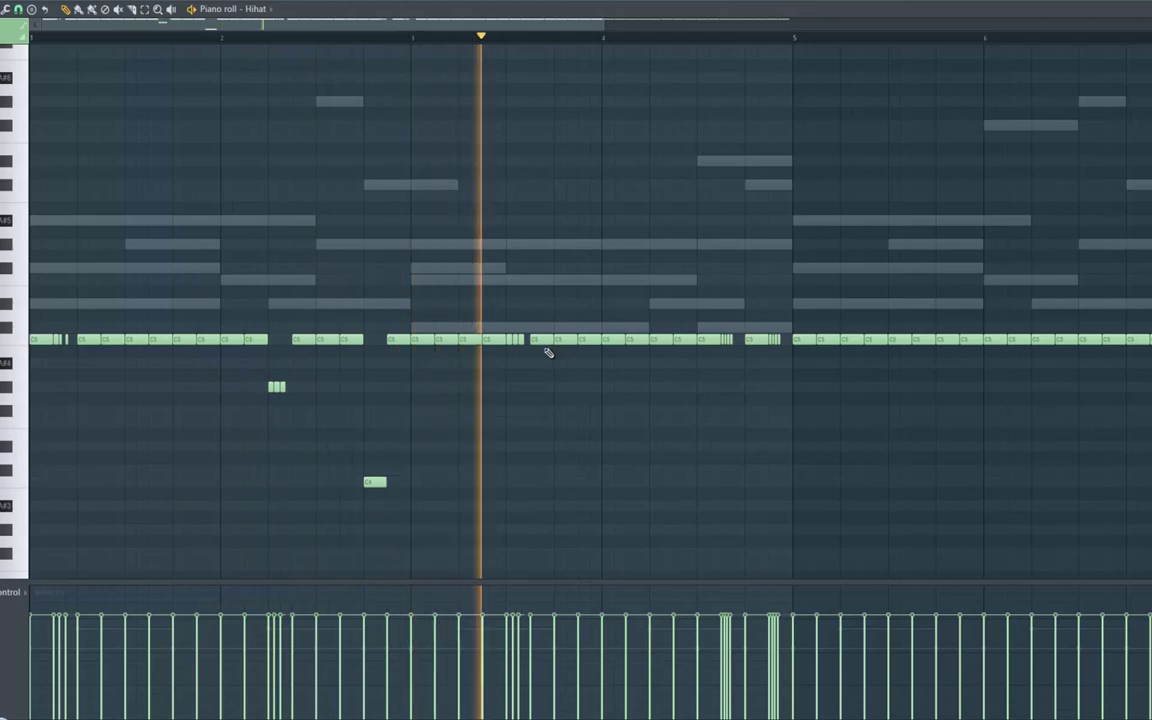
# Step: Lower the seventh hihat note of bar 3 to F4 and turn it into a roll of three short notes
pyautogui.press('space')
pyautogui.press('space')
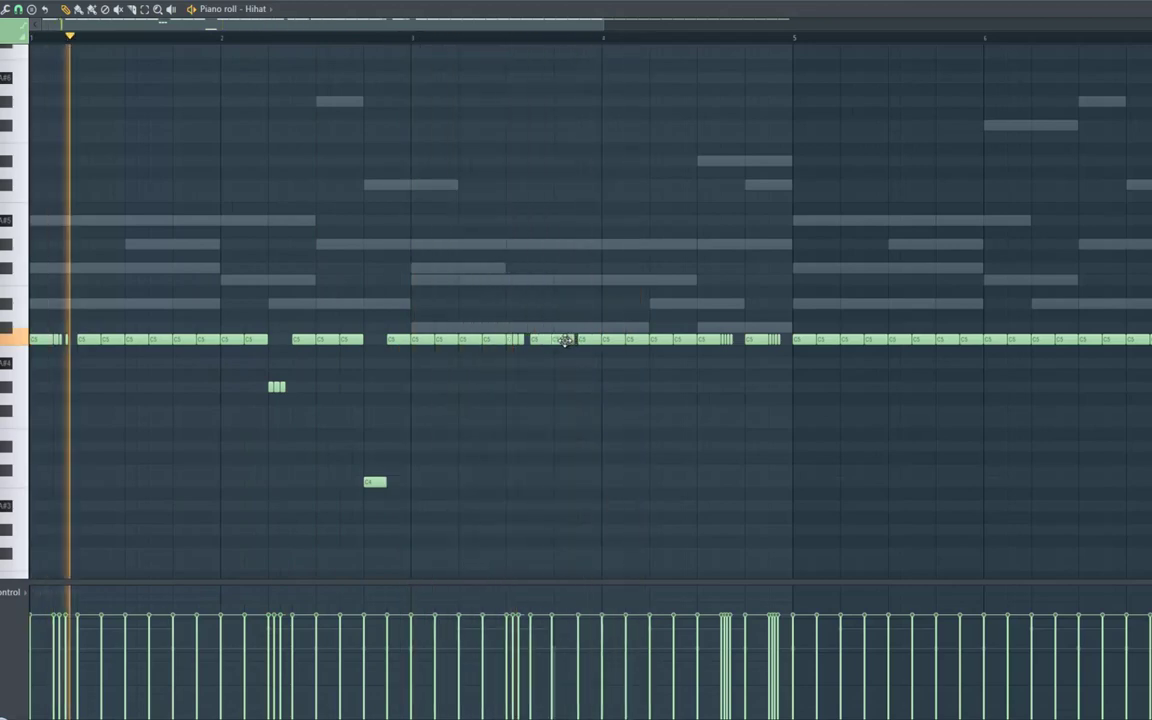
pyautogui.moveTo(569, 340); pyautogui.dragTo(564, 420)
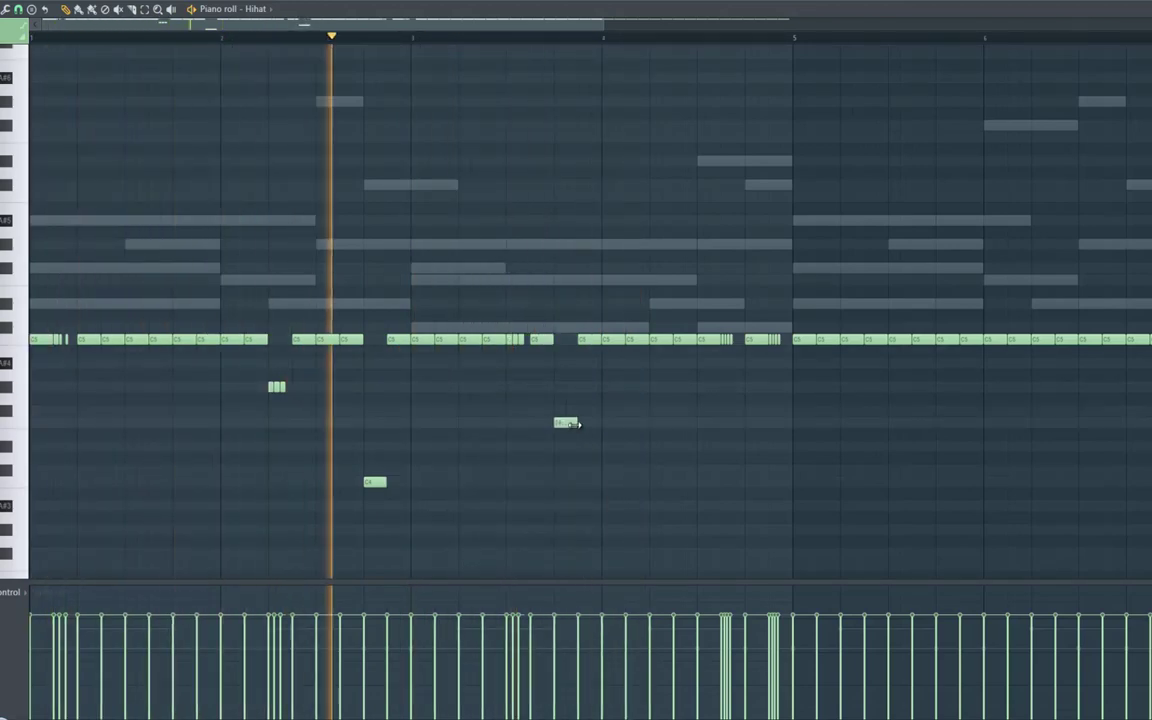
pyautogui.rightClick(559, 420)
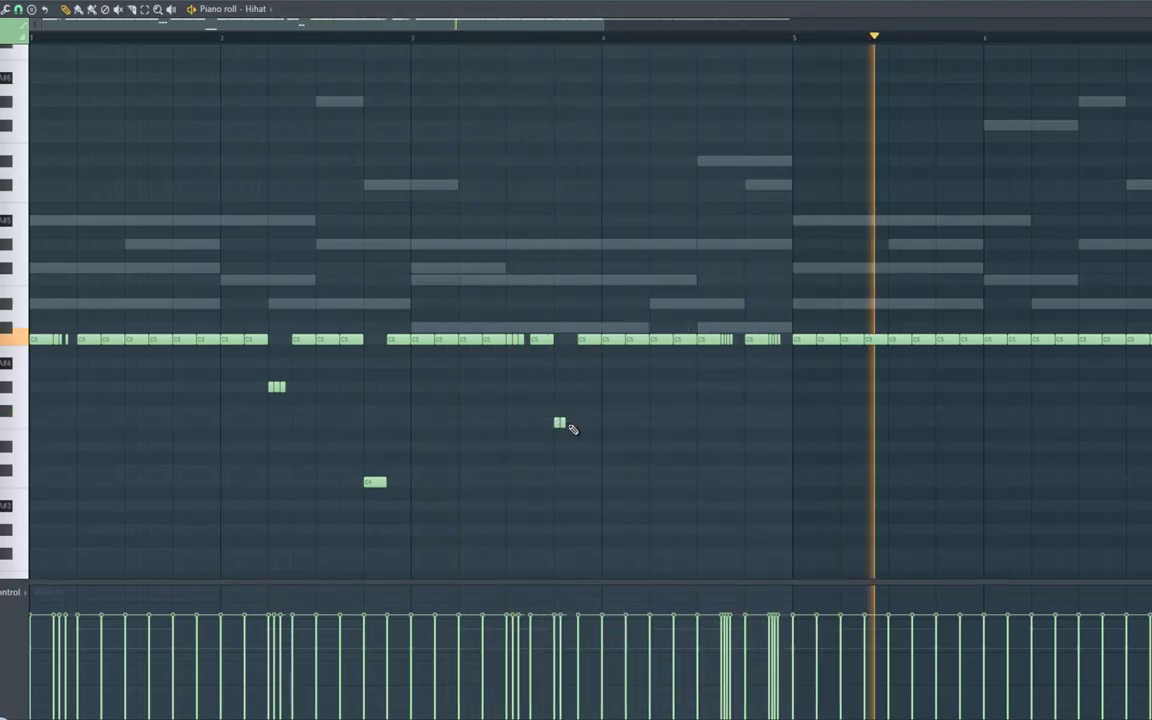
pyautogui.click(562, 422)
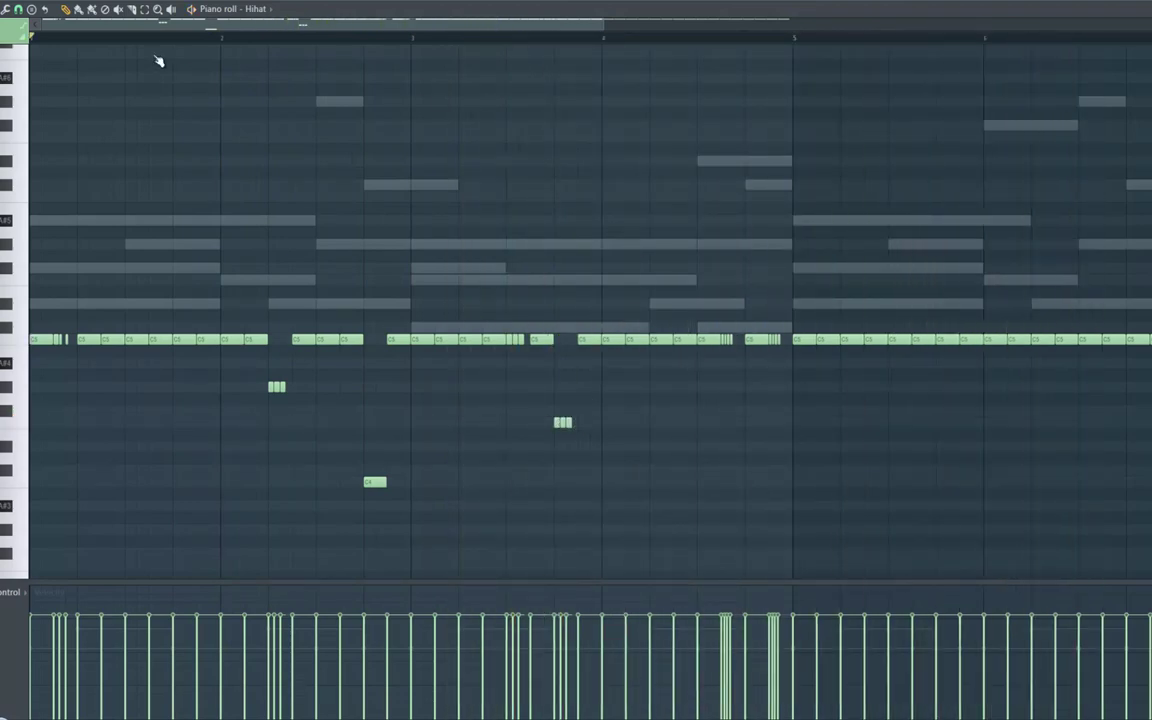
# Step: Replace the plain hihat notes from bar 5 onward with a repeat of the first four bars' roll pattern
pyautogui.click(145, 9)
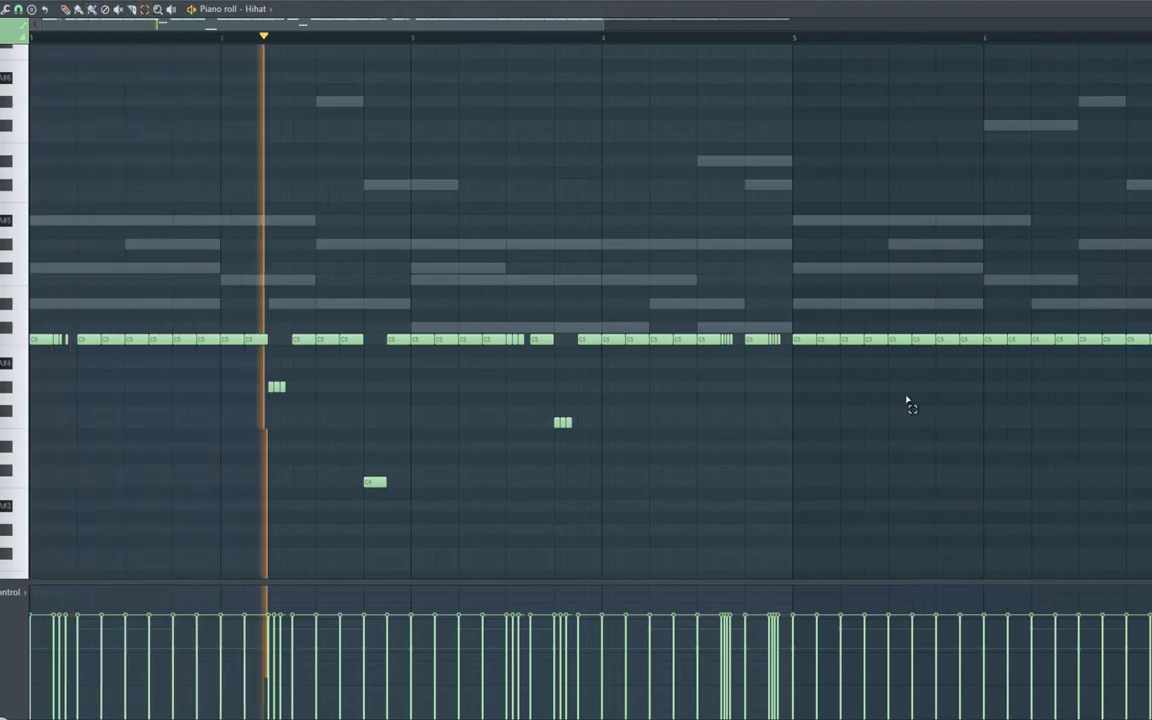
pyautogui.moveTo(794, 289)
pyautogui.mouseDown()
pyautogui.moveTo(1003, 391)
pyautogui.moveTo(1150, 391)
pyautogui.mouseUp()
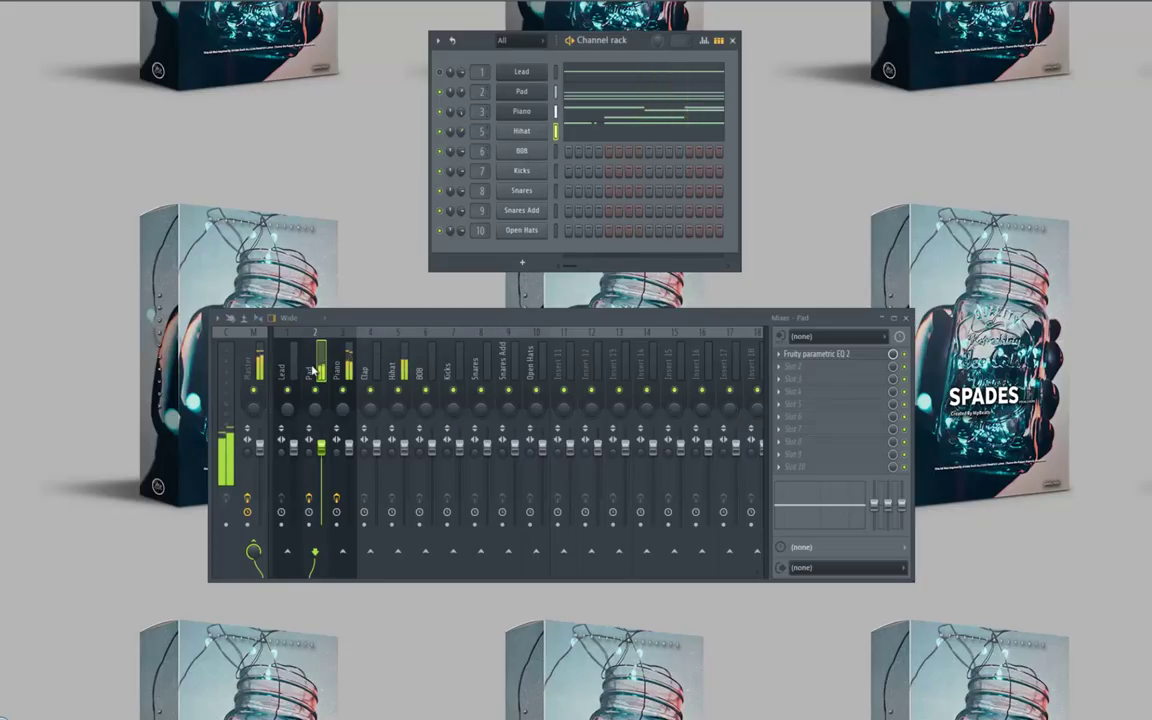
# Step: Check the Pad track's EQ, add Fruity Love Philter after it with the Simple triangle lowpass LFO preset, and play the pattern
pyautogui.click(807, 358)
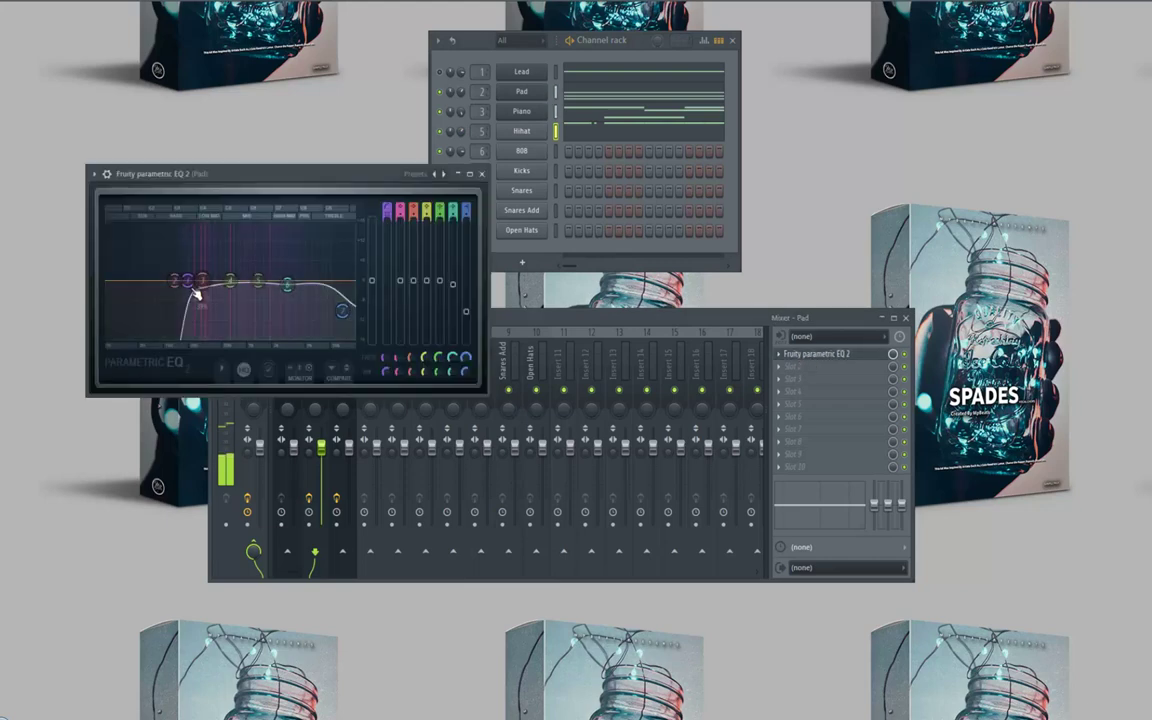
pyautogui.click(481, 173)
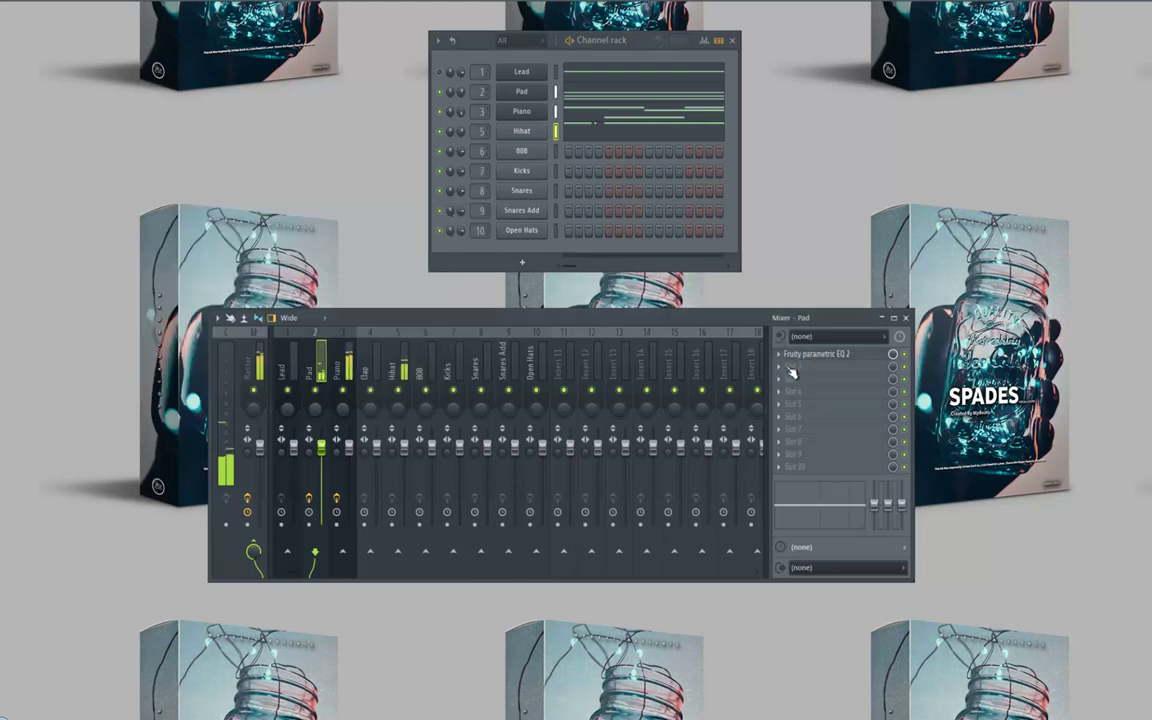
pyautogui.click(799, 369)
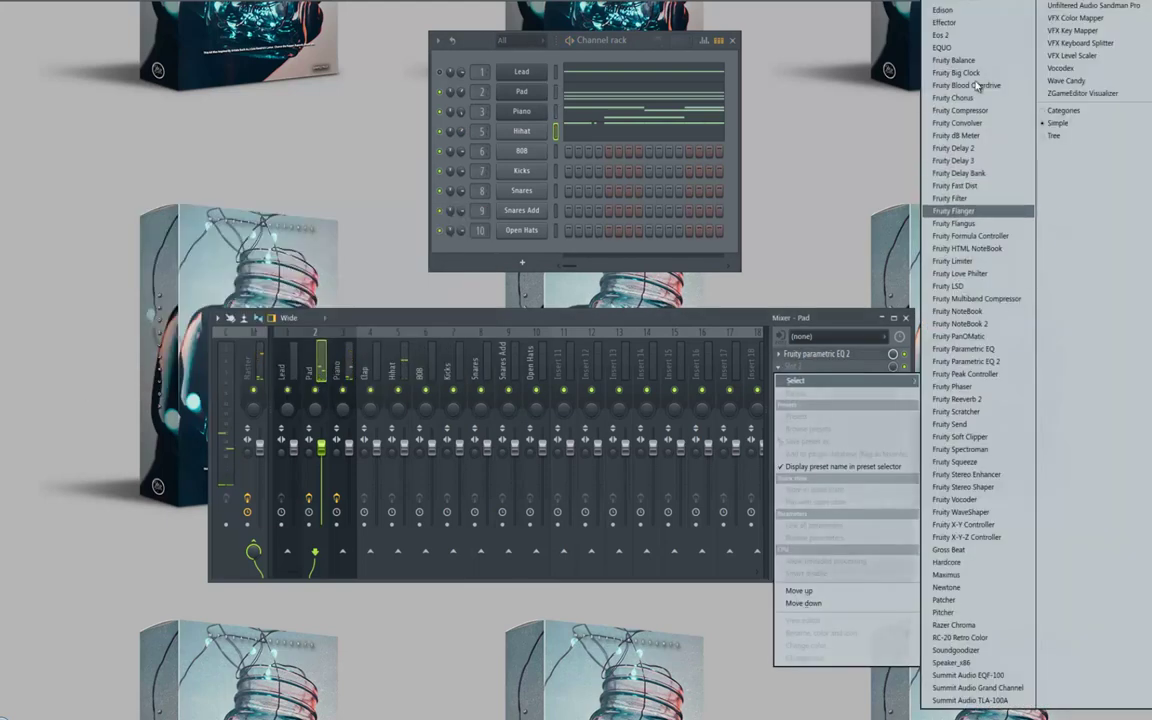
pyautogui.click(960, 273)
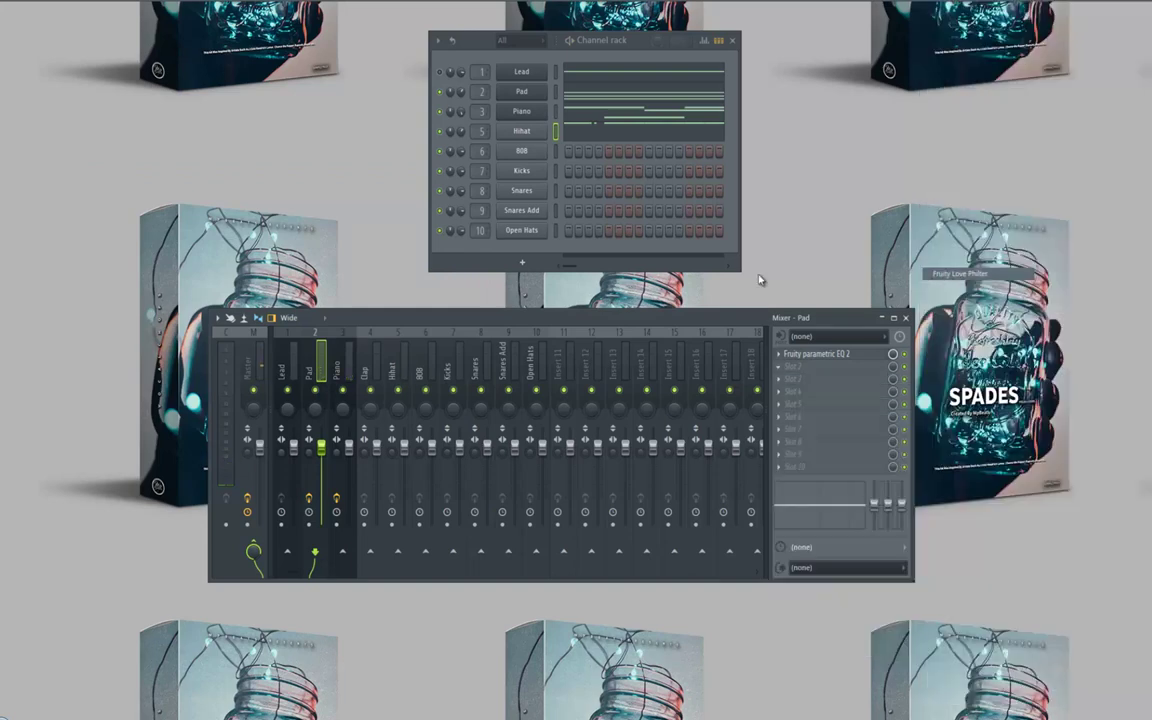
pyautogui.click(499, 193)
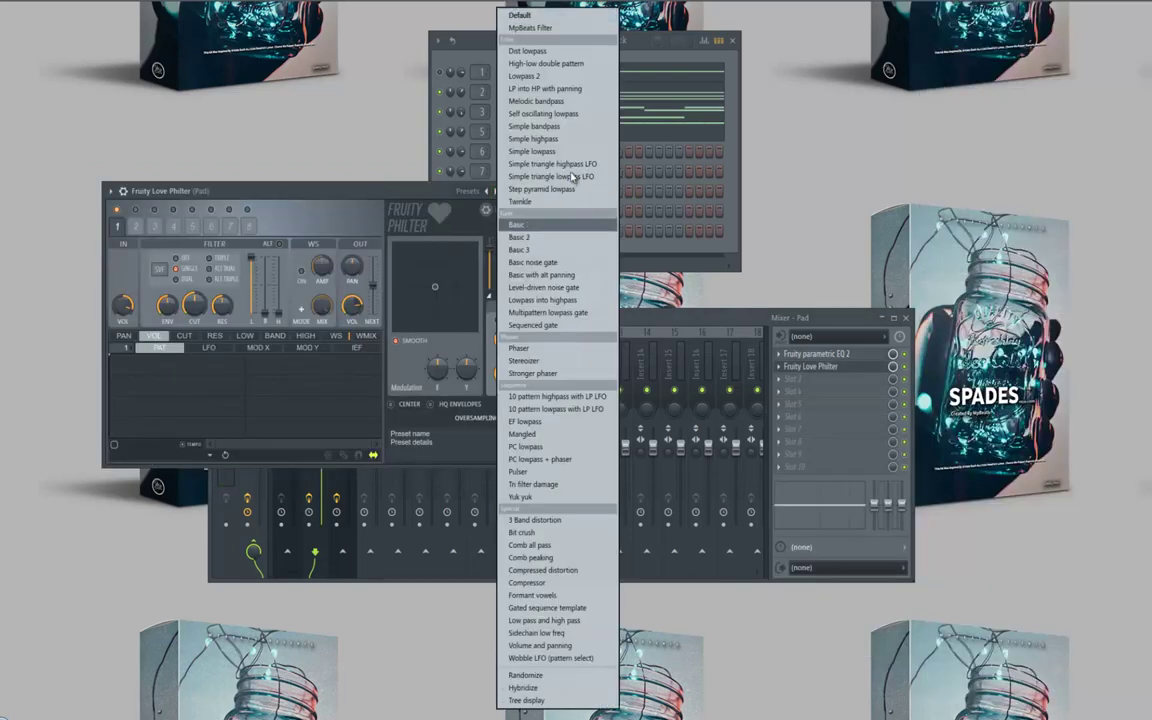
pyautogui.click(570, 180)
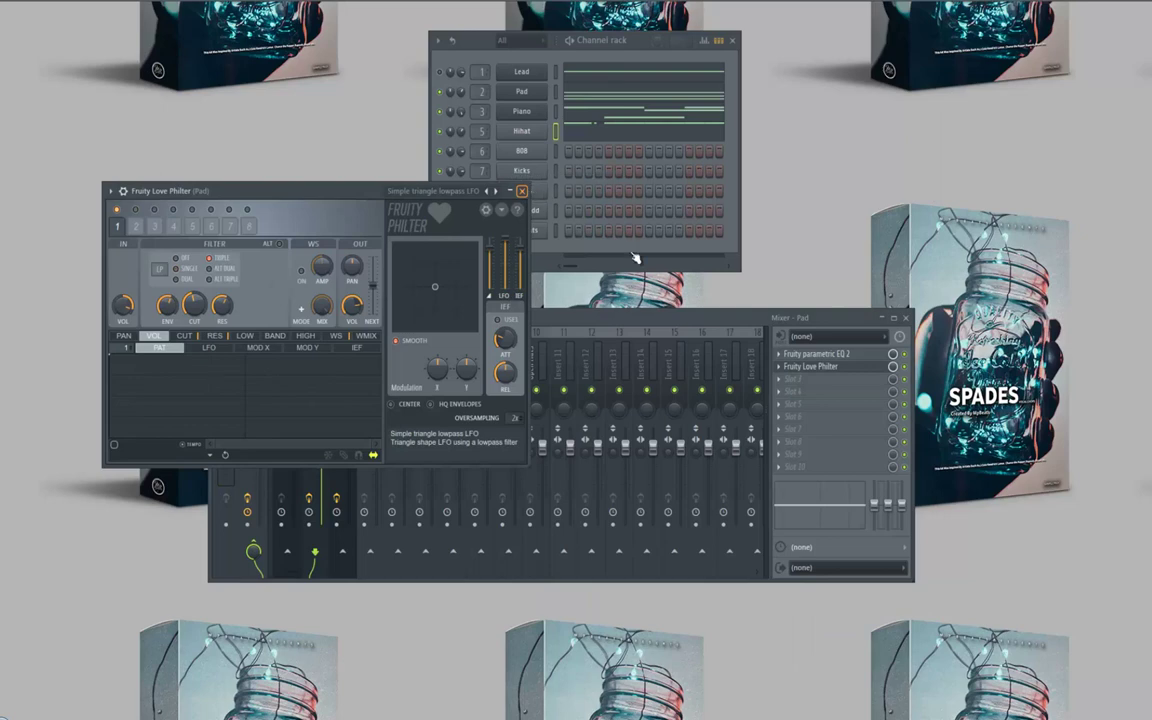
pyautogui.click(522, 191)
pyautogui.press('space')
# Step: Add a Fruity Limiter to the third effect slot of the Pad mixer track
pyautogui.click(779, 384)
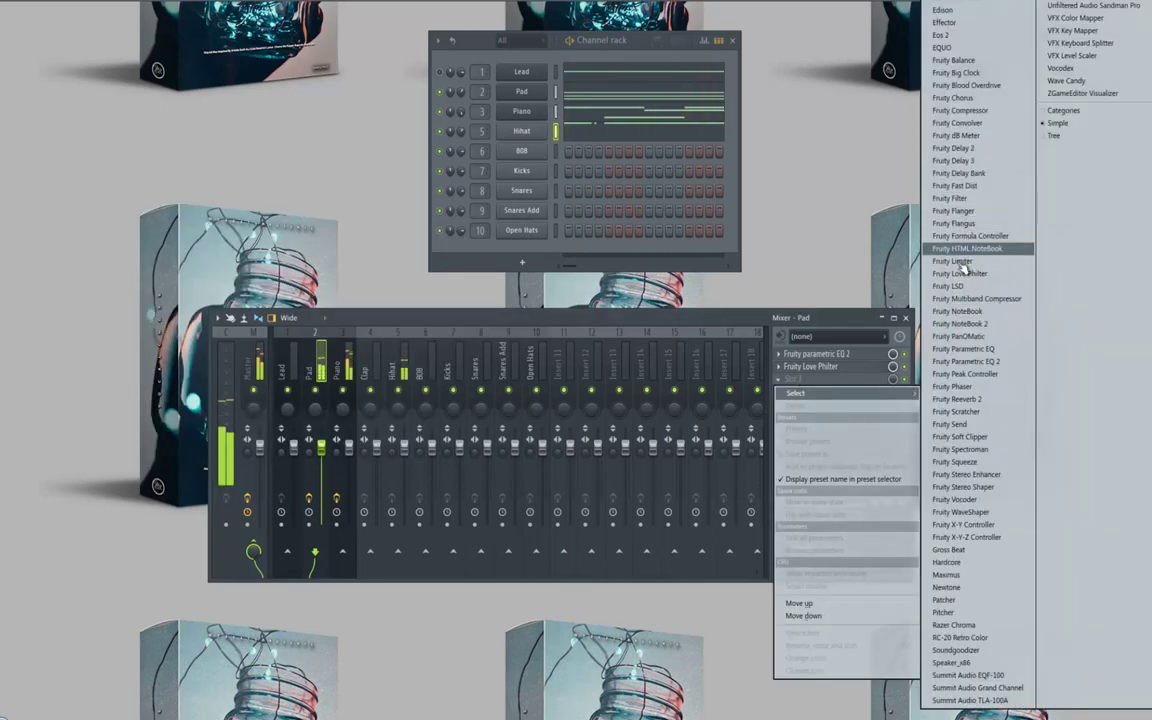
pyautogui.click(962, 261)
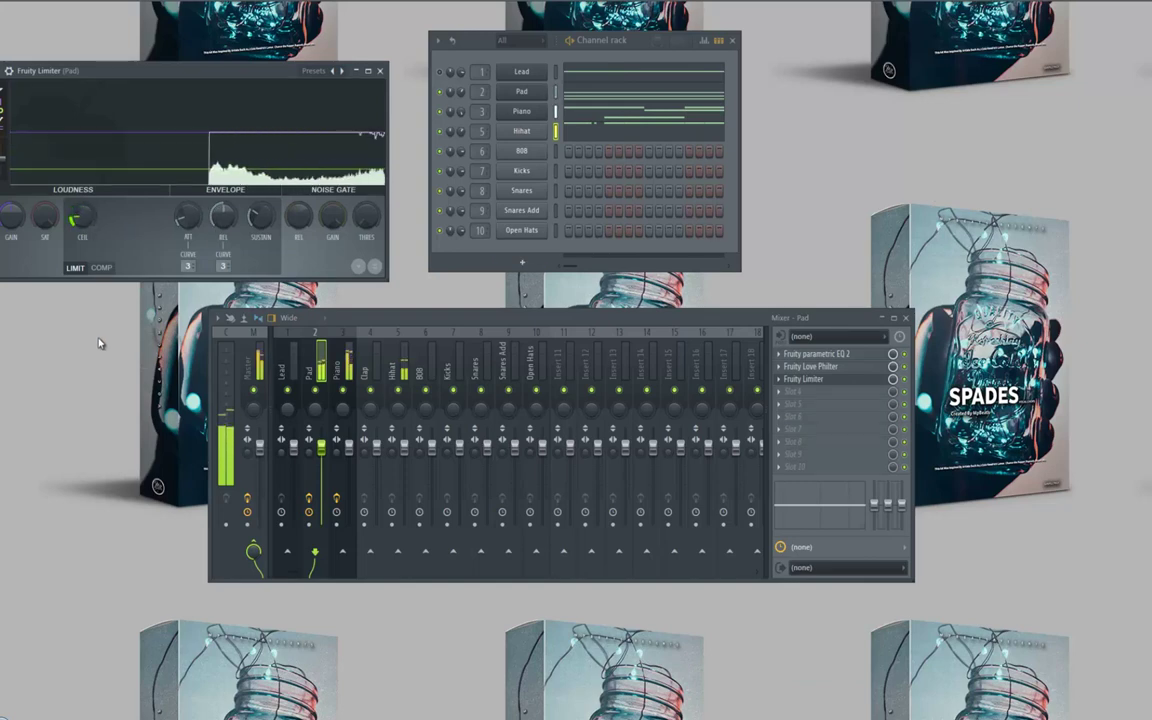
pyautogui.click(380, 72)
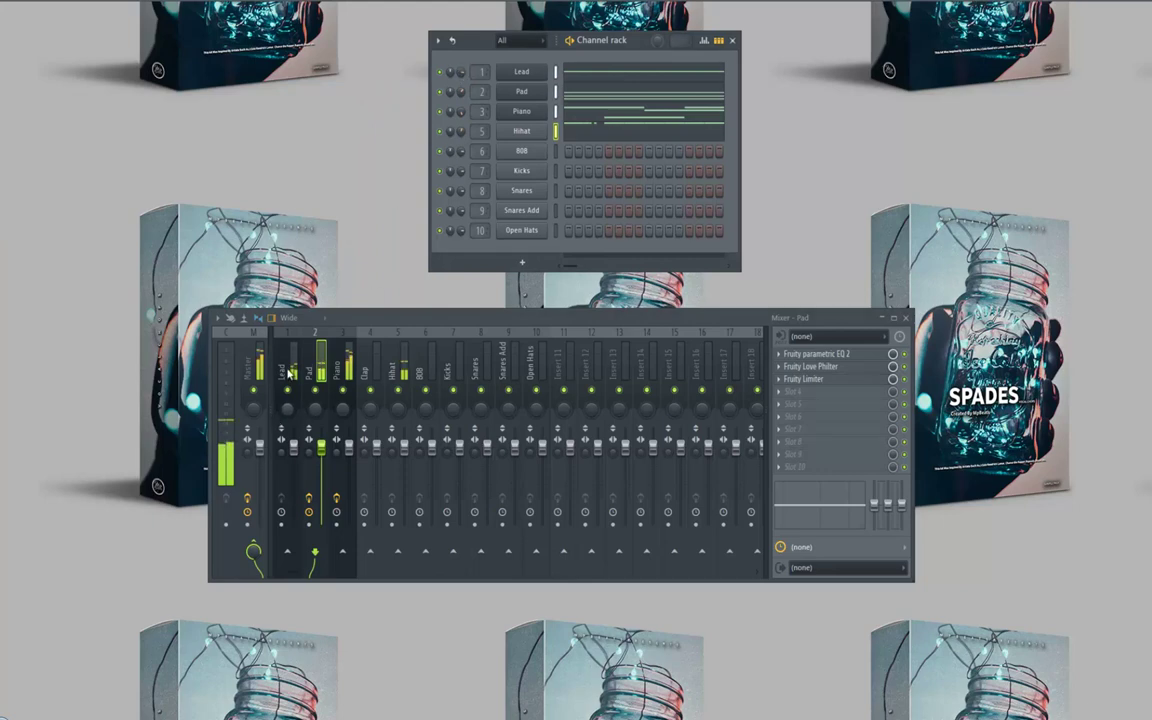
pyautogui.click(517, 73)
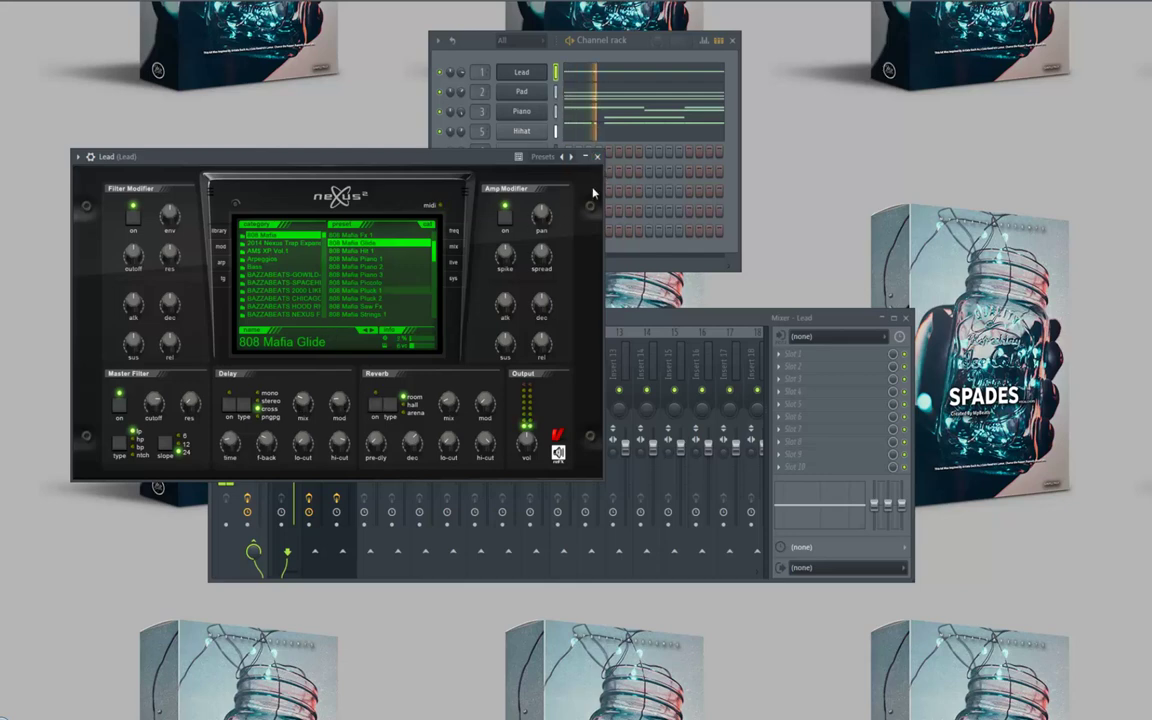
pyautogui.click(599, 158)
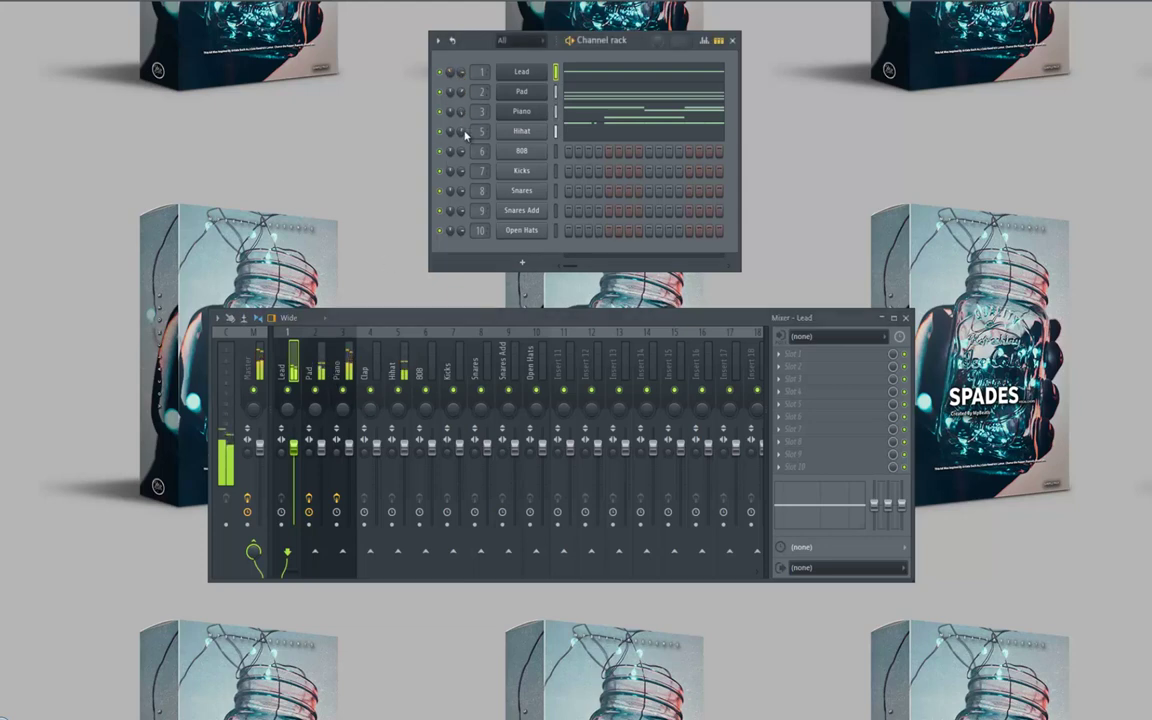
# Step: Start the 808 line with two consecutive G#5 notes, changing at beat 4 of bar 1 and ending at beat 2 of bar 2
pyautogui.rightClick(519, 152)
pyautogui.click(525, 137)
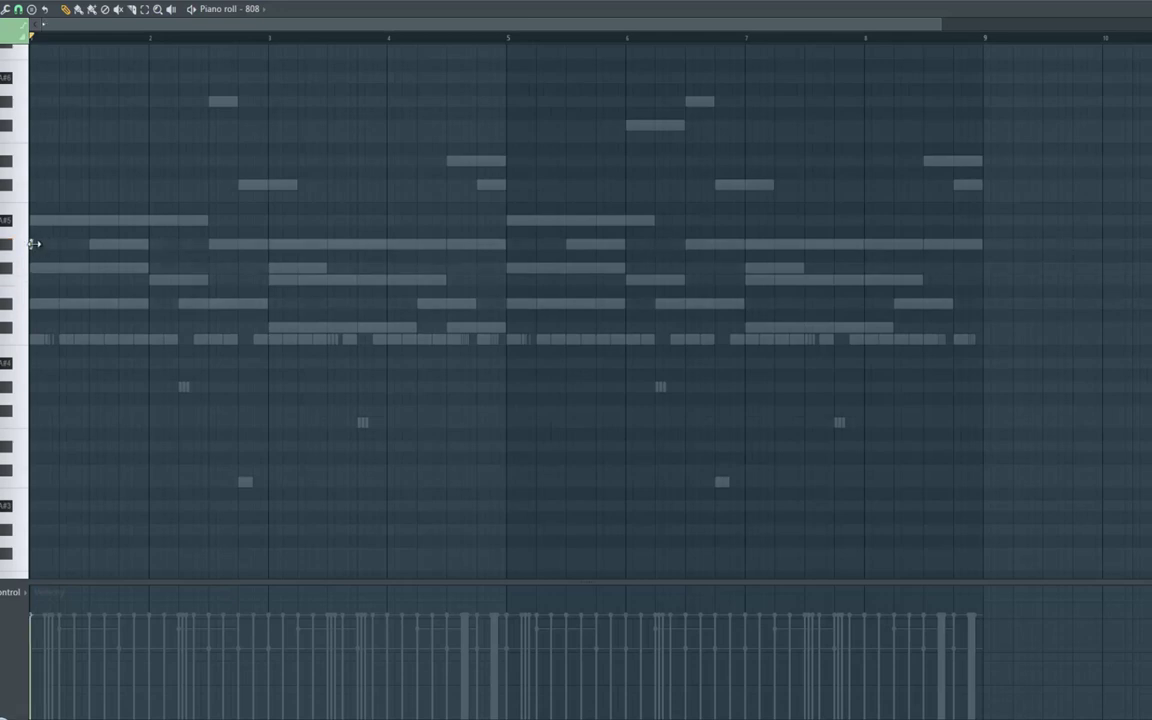
pyautogui.moveTo(128, 247); pyautogui.dragTo(121, 245)
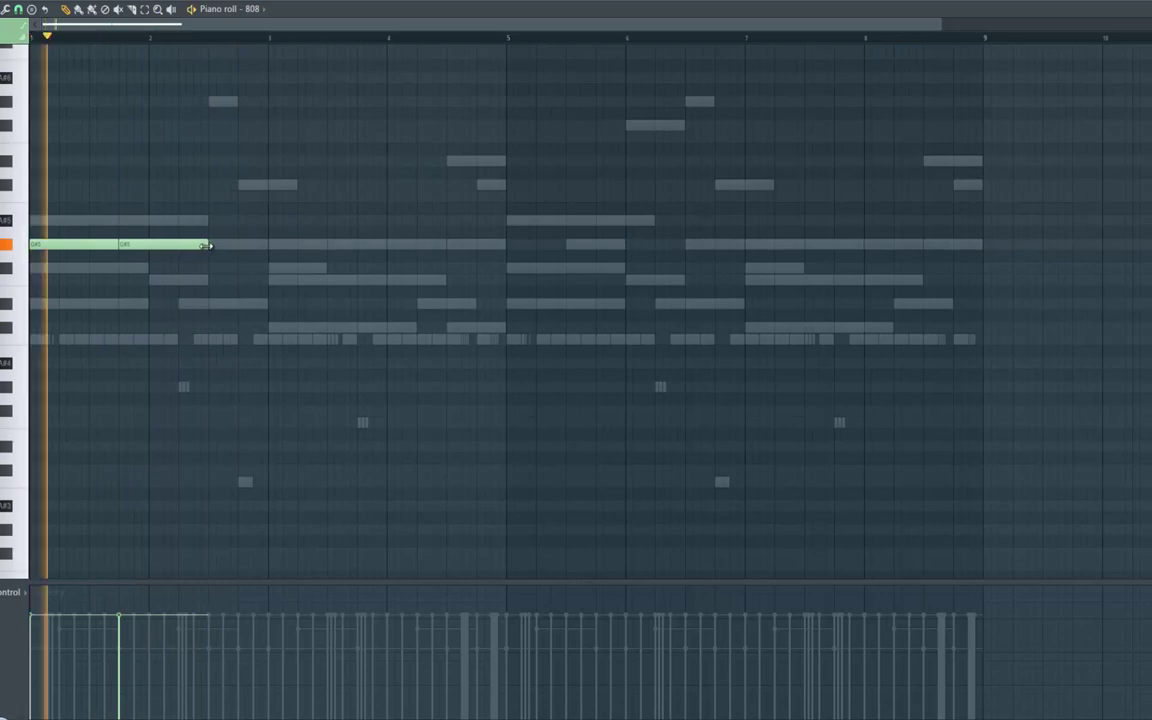
pyautogui.moveTo(206, 245); pyautogui.dragTo(179, 253)
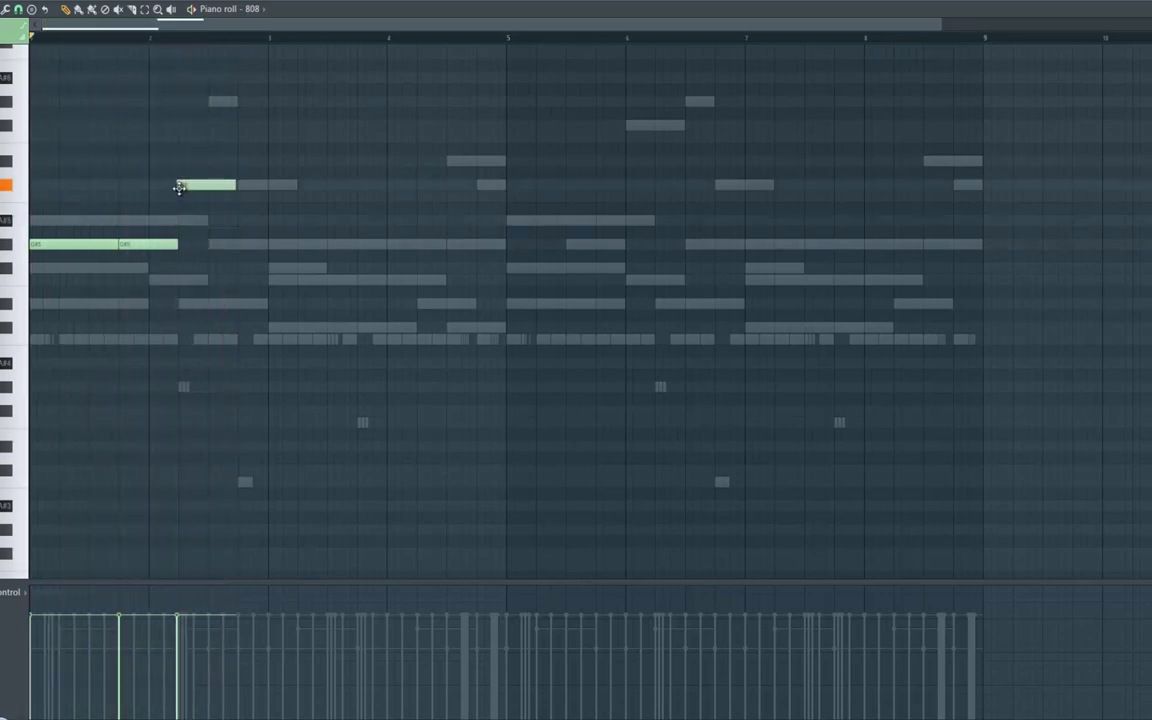
# Step: Add two equal C#6 808 notes filling bar 2 from its second beat to the start of bar 3
pyautogui.moveTo(181, 138); pyautogui.dragTo(179, 183)
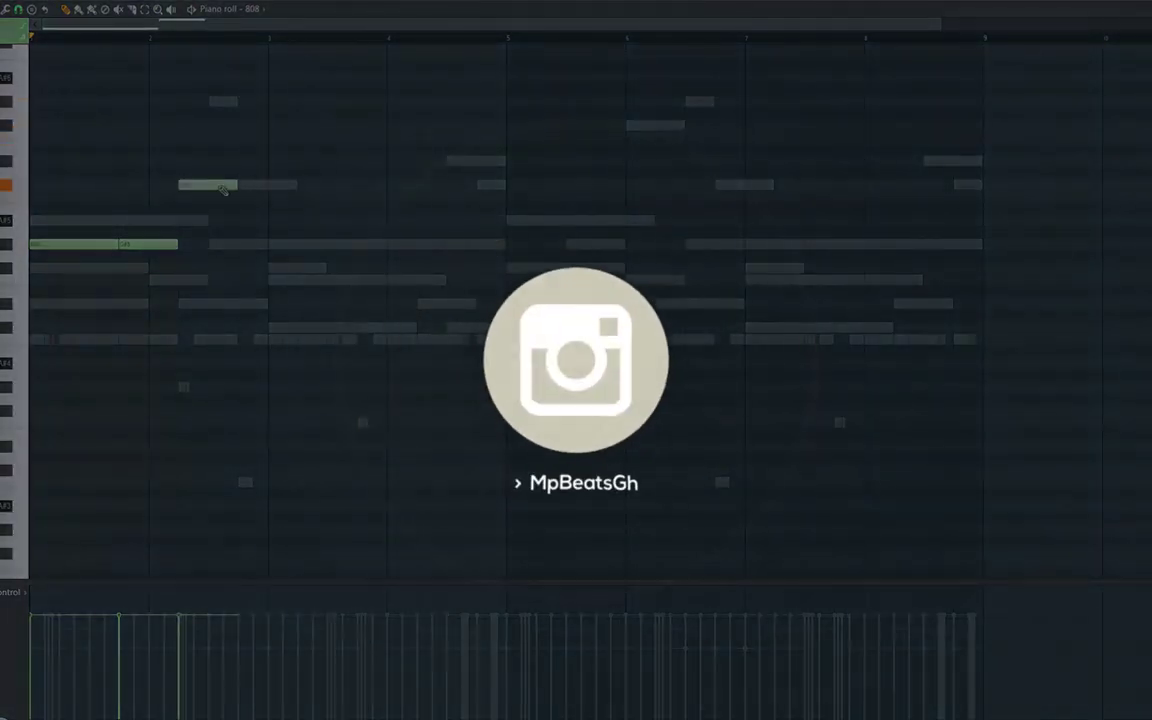
pyautogui.press('space')
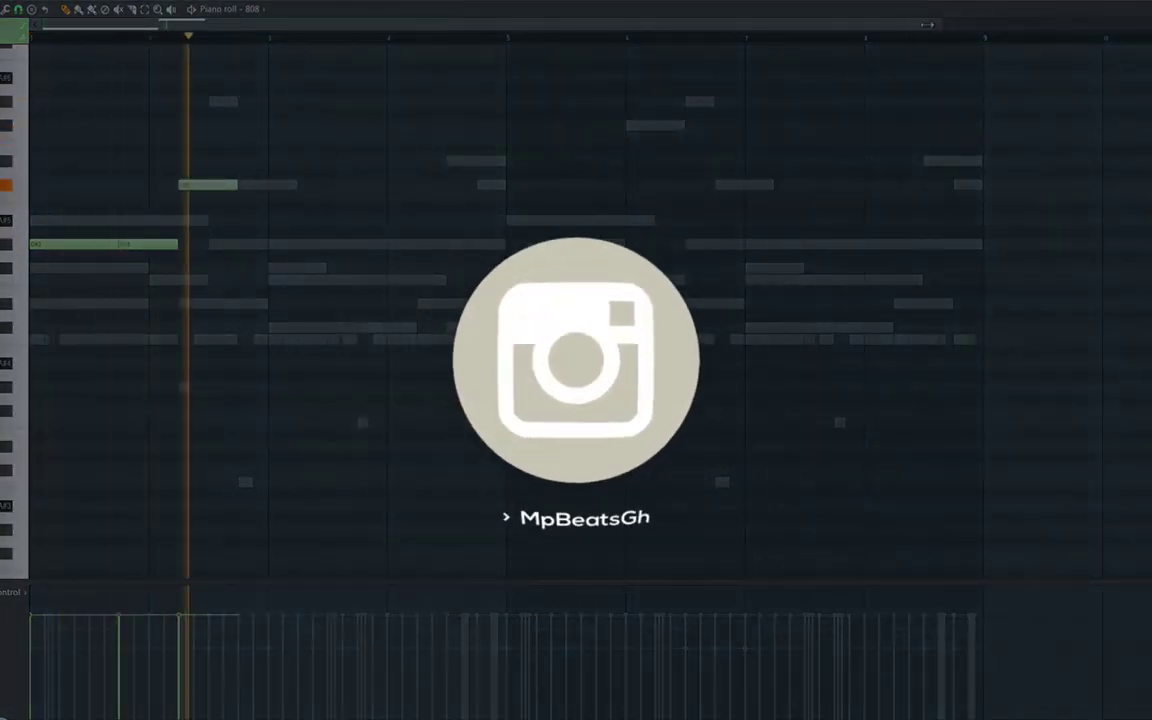
pyautogui.moveTo(938, 27); pyautogui.dragTo(605, 27)
pyautogui.press('space')
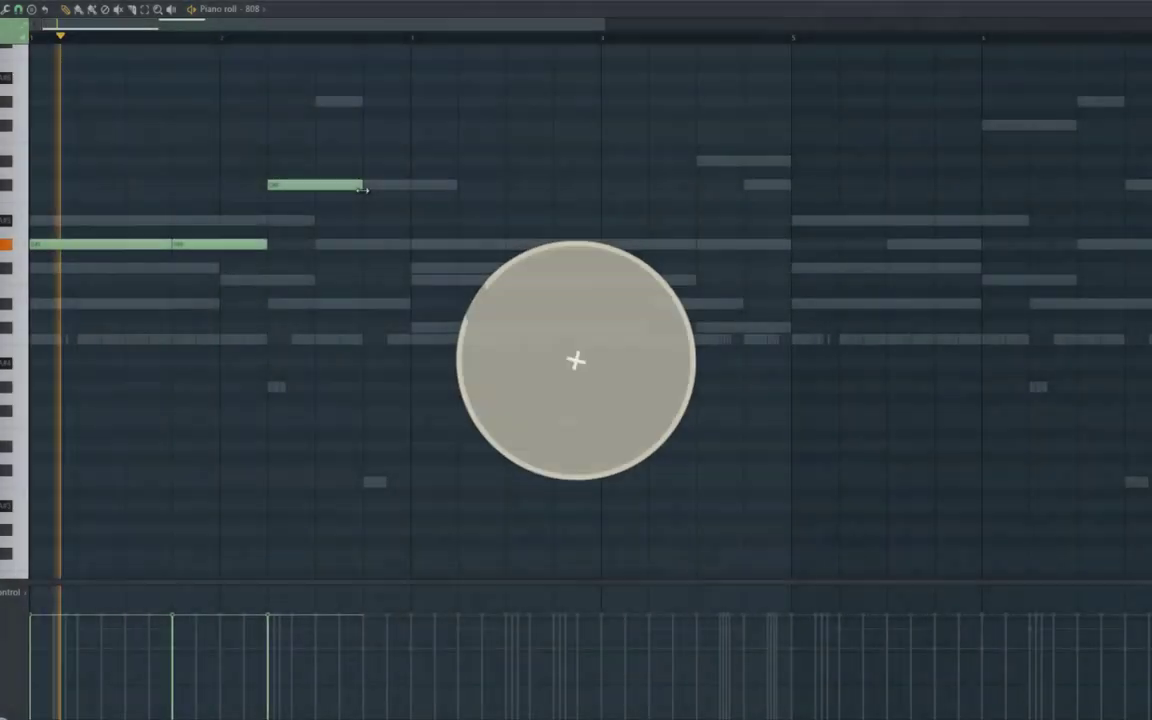
pyautogui.press('space')
pyautogui.moveTo(362, 186); pyautogui.dragTo(339, 187)
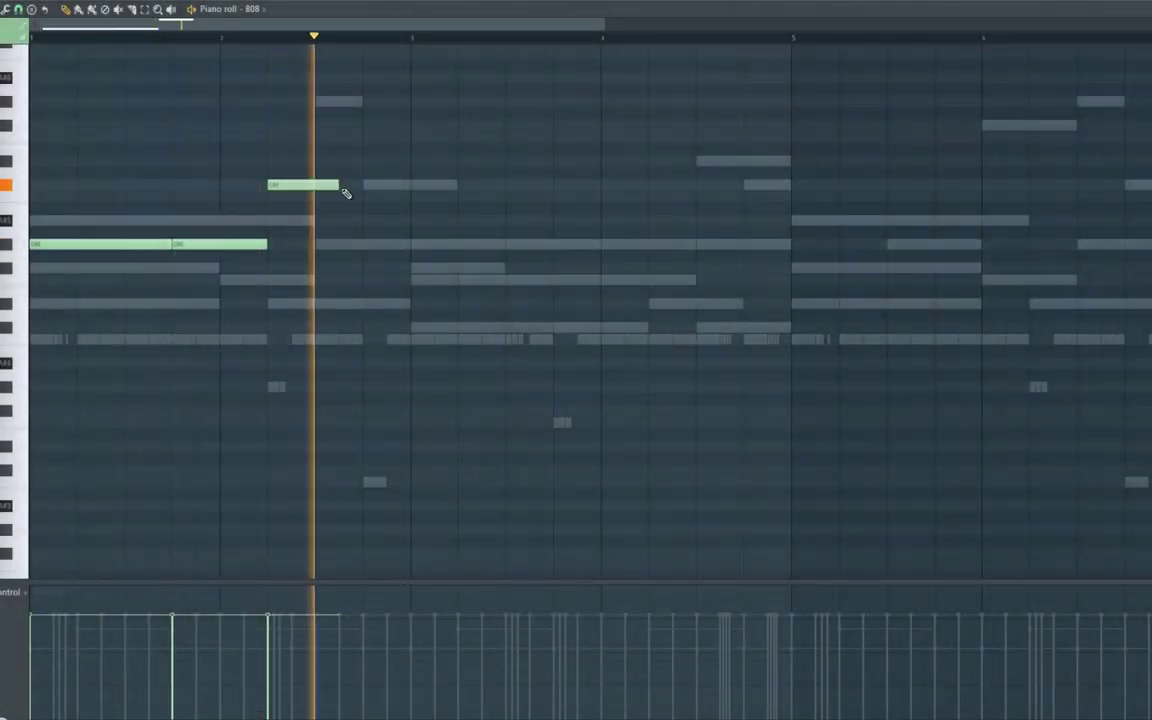
pyautogui.press('space')
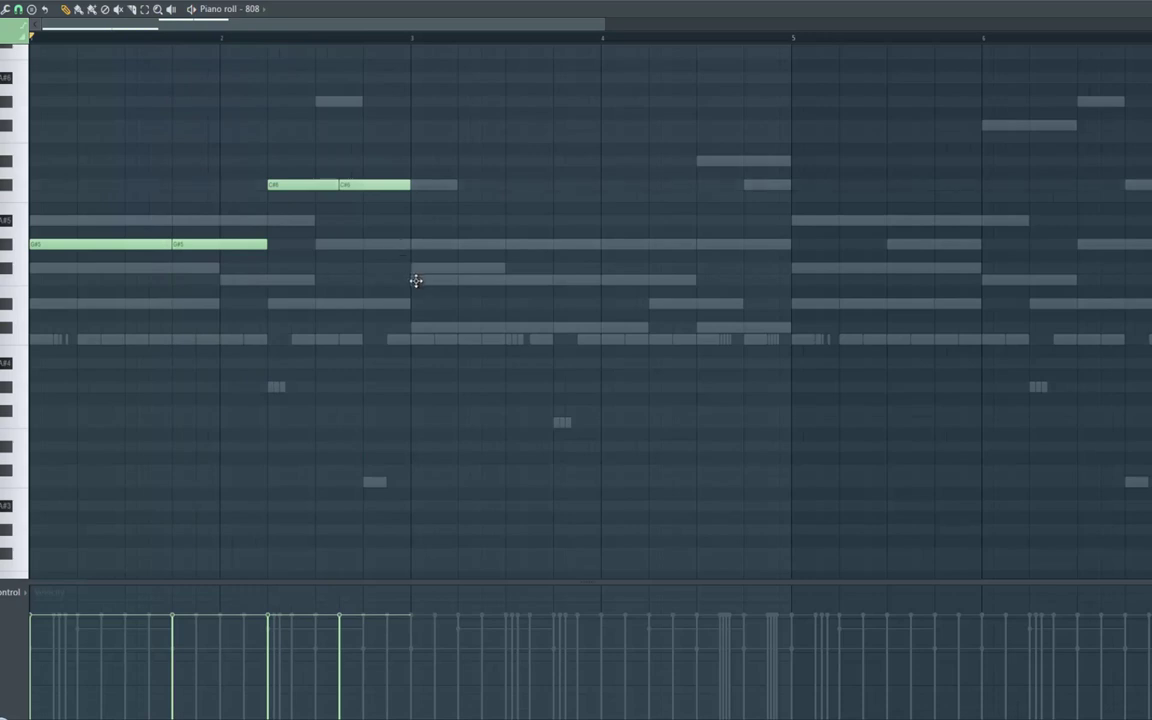
# Step: Add two consecutive F5 808 notes running from the start of bar 3 to the middle of bar 4
pyautogui.press('space')
pyautogui.moveTo(467, 284); pyautogui.dragTo(562, 288)
pyautogui.click(556, 280)
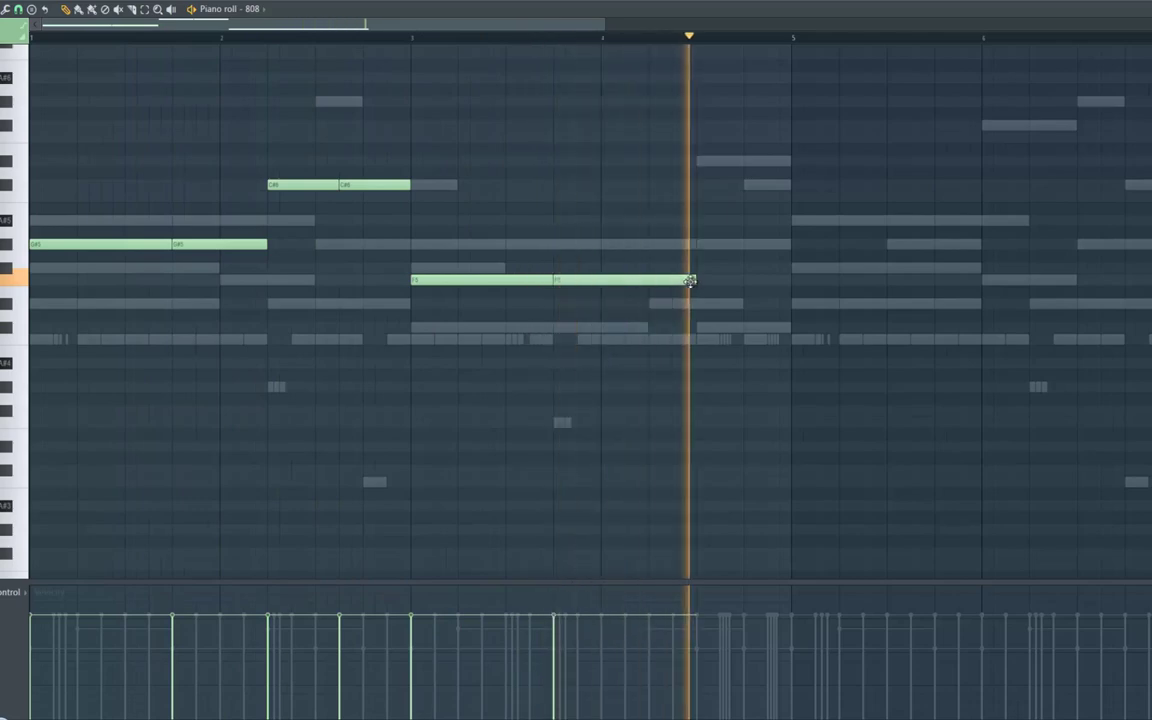
# Step: Add an A#5 808 note at beat 2 of bar 4, trim the preceding F5 to its start, and shorten the A#5 to make room for a D#6
pyautogui.press('space')
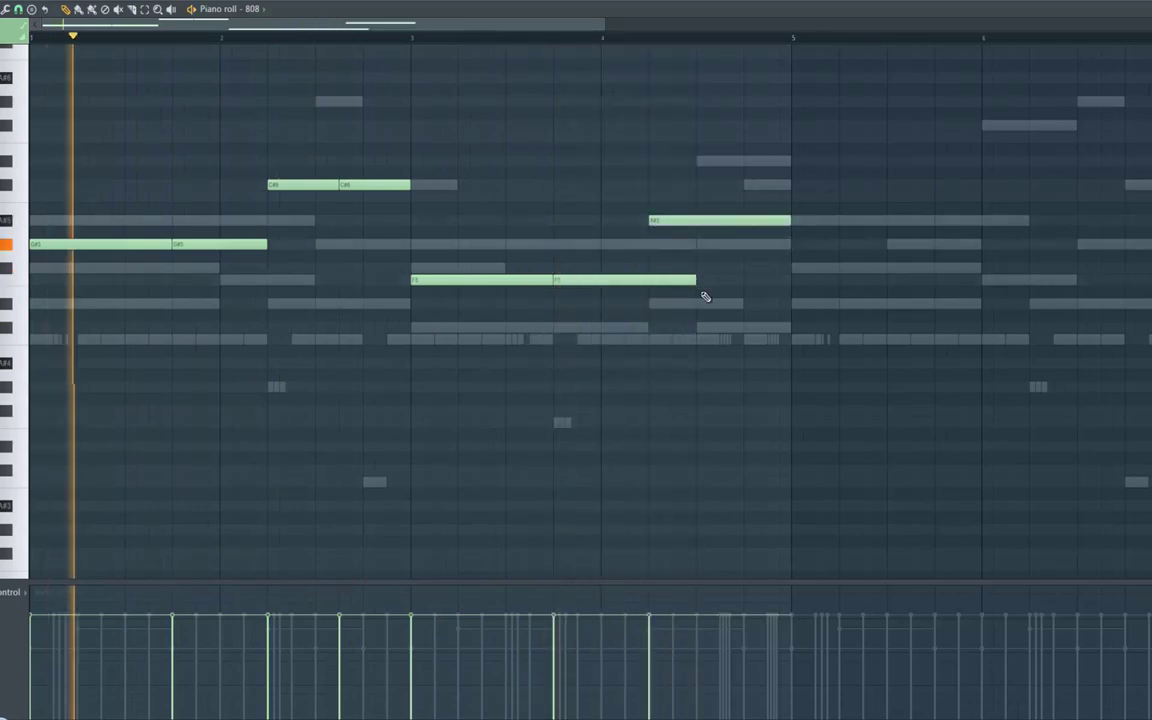
pyautogui.moveTo(688, 280); pyautogui.dragTo(651, 280)
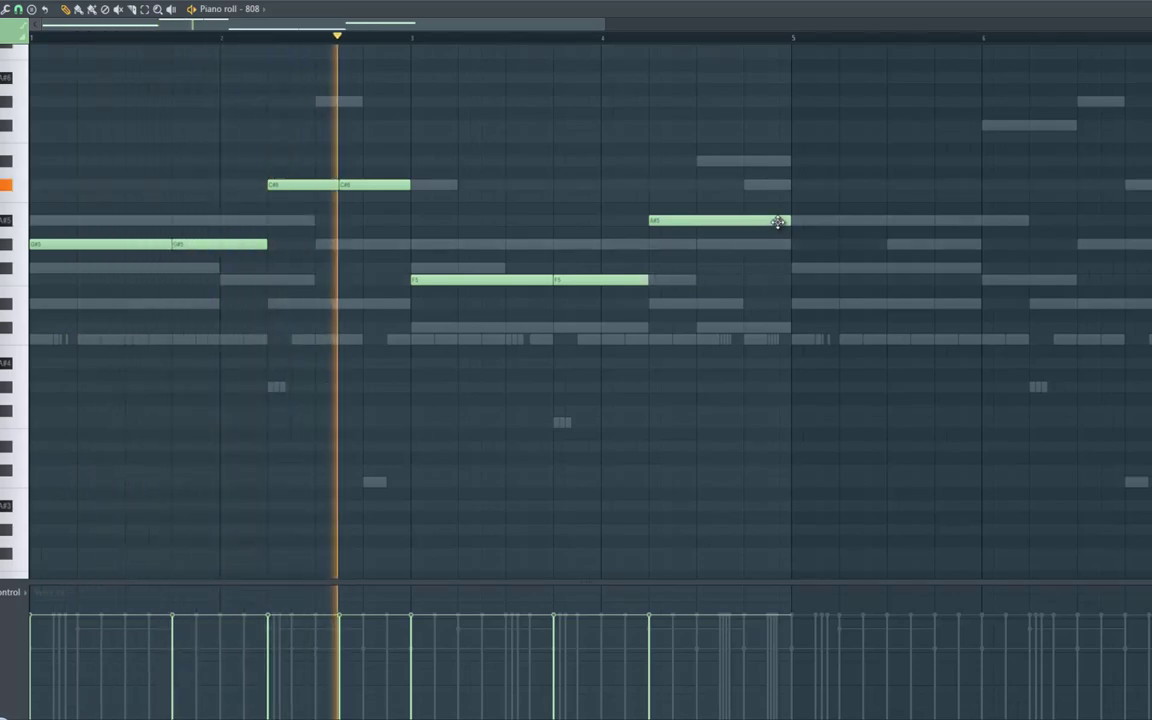
pyautogui.moveTo(778, 221); pyautogui.dragTo(718, 230)
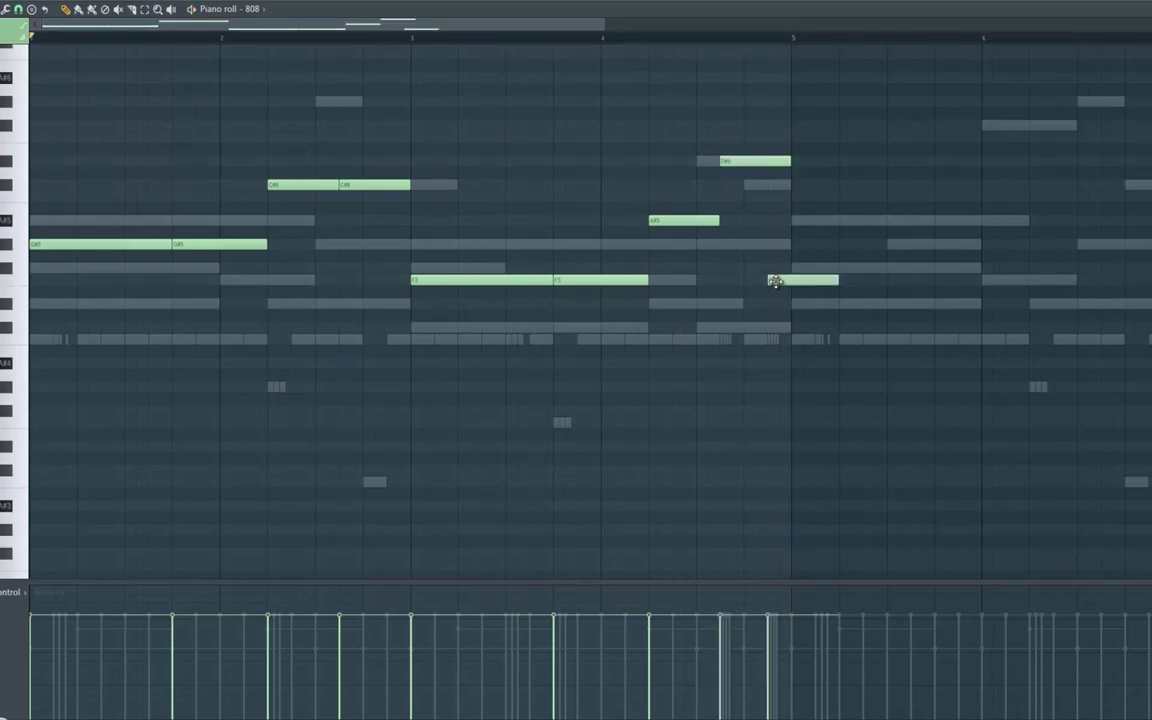
# Step: Turn the last 808 note of bar 4 into a short slide note on D#5 and play the pattern
pyautogui.doubleClick(776, 281)
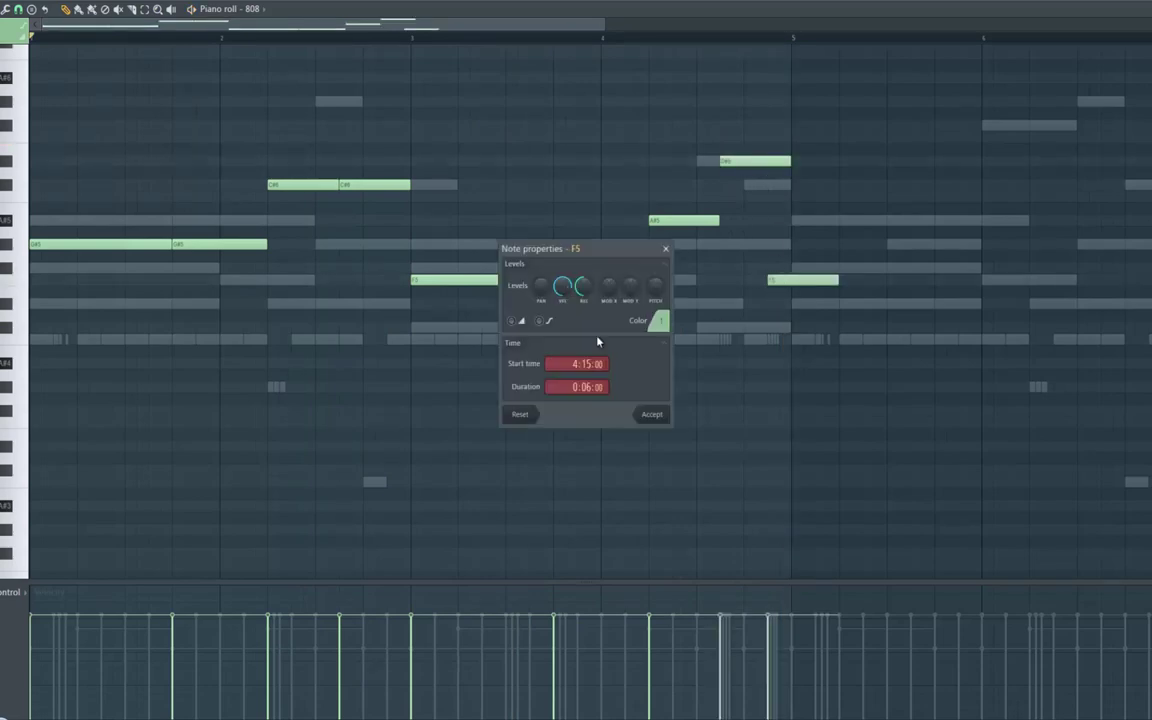
pyautogui.click(652, 415)
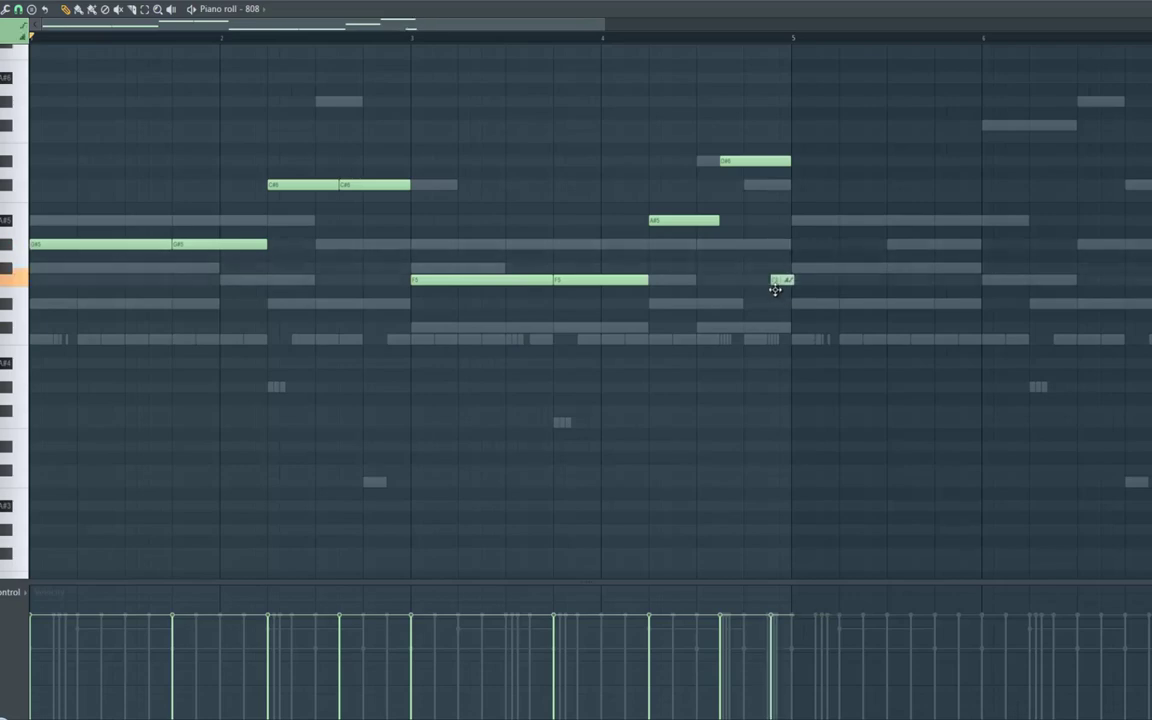
pyautogui.press('space')
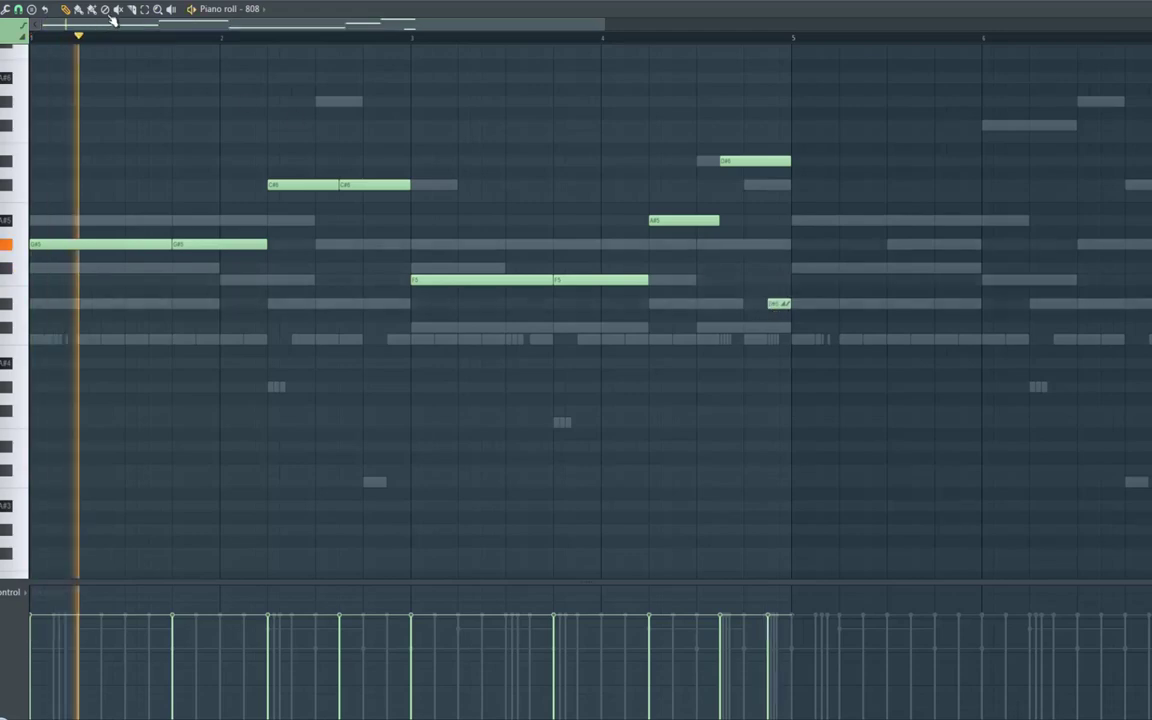
# Step: Mute the Lead channel and repeat the whole four-bar 808 line from bar 5
pyautogui.press('F6')
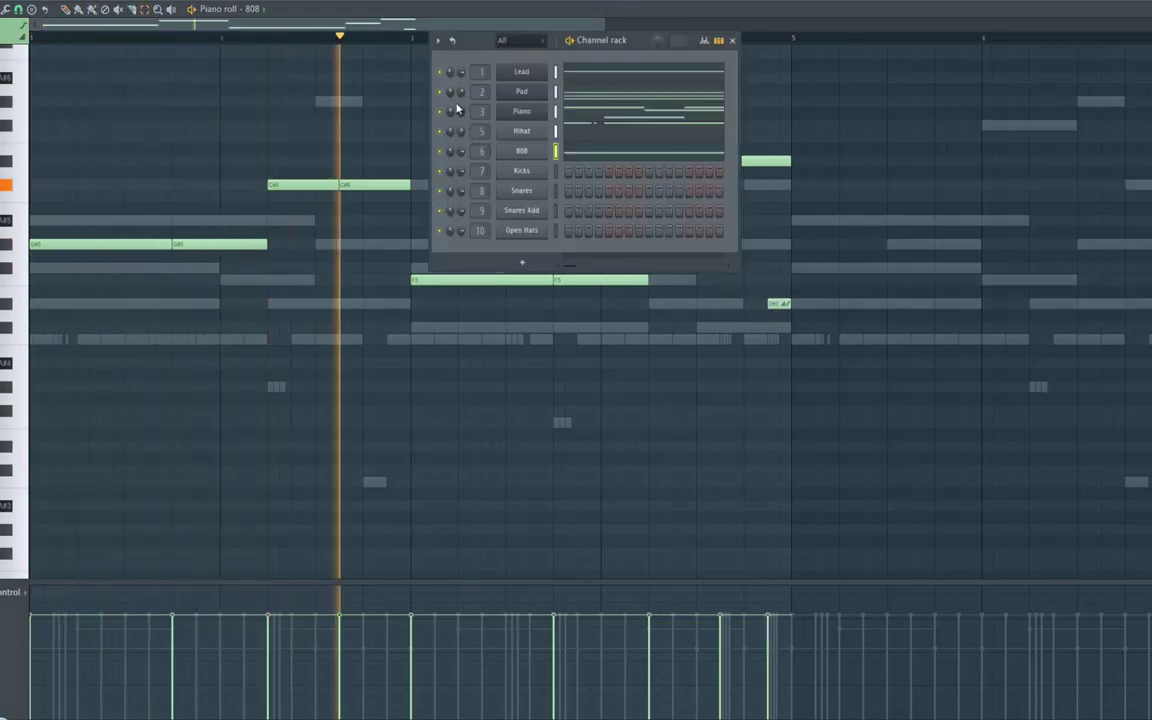
pyautogui.click(147, 11)
pyautogui.moveTo(8, 79); pyautogui.dragTo(10, 363)
pyautogui.press('space')
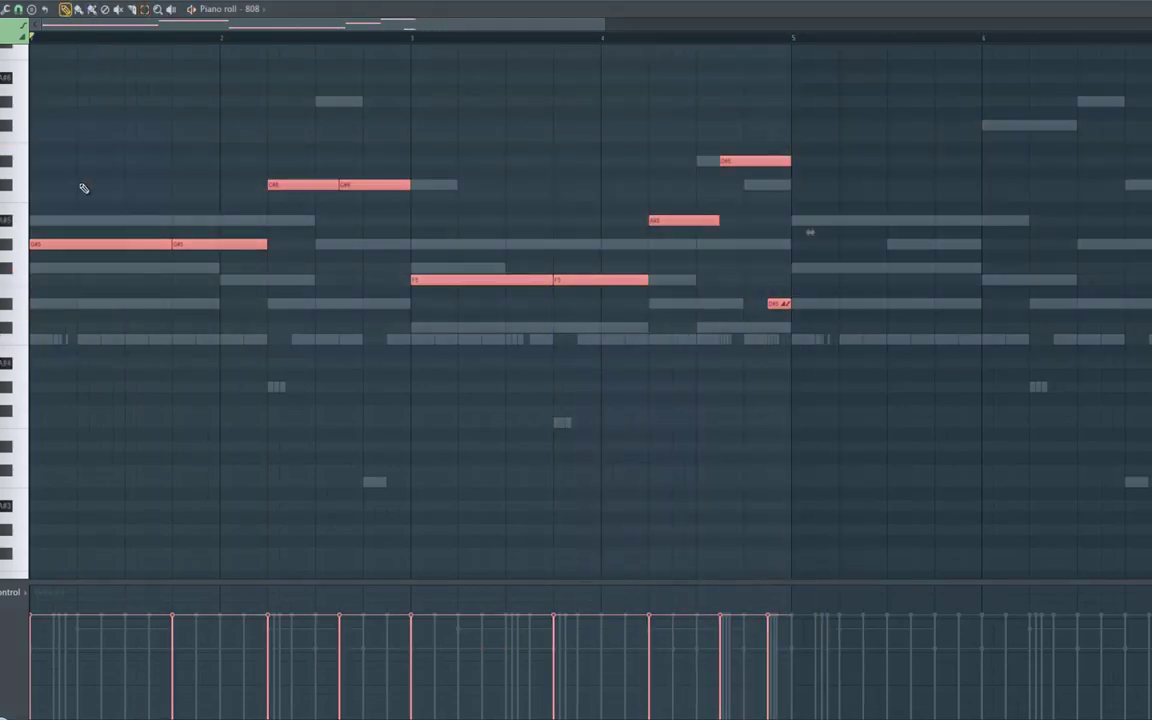
pyautogui.moveTo(46, 244); pyautogui.dragTo(790, 244)
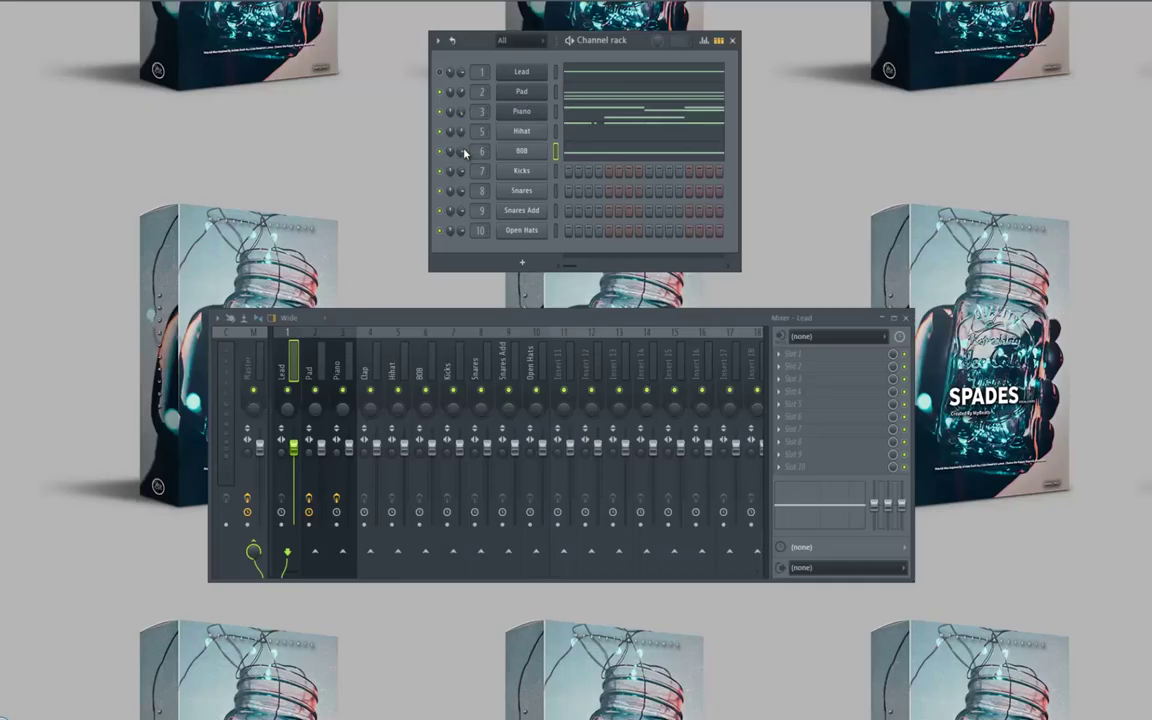
# Step: Choose a time-stretching duration option for the Kicks channel's sample
pyautogui.click(524, 172)
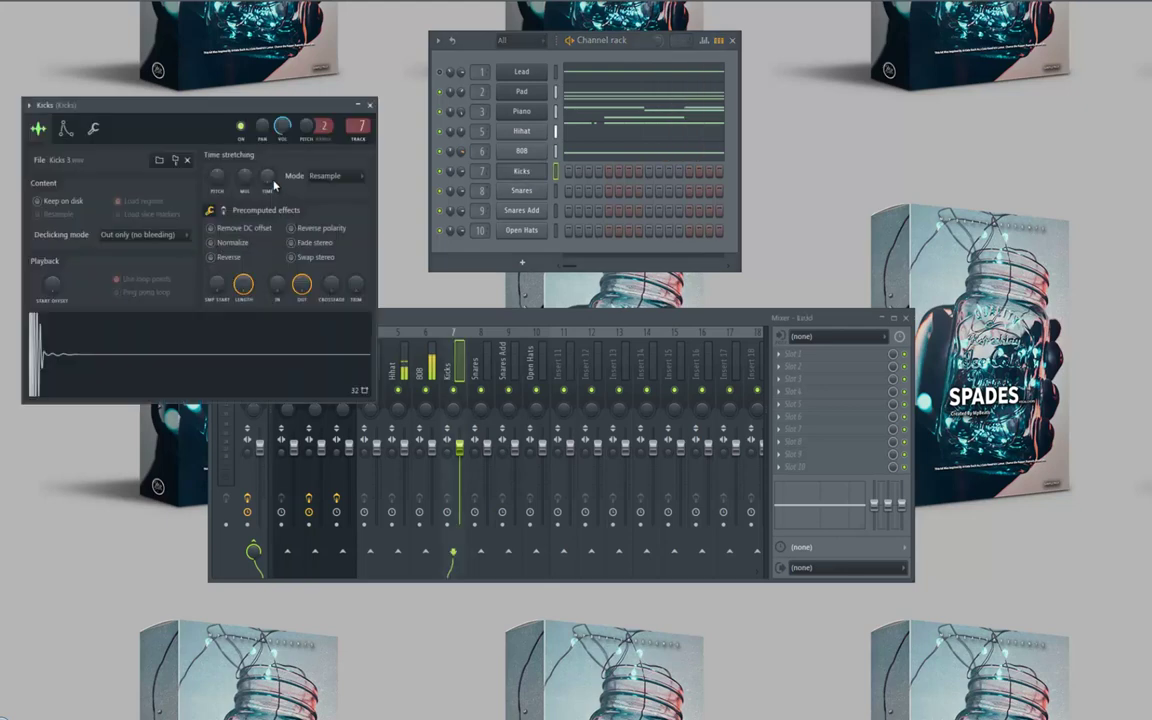
pyautogui.rightClick(271, 180)
pyautogui.click(322, 190)
# Step: Write short C5 notes for the Kicks channel on beats 1, 4 and 4.5 of bar 1 and beats 2 and 3.5 of bar 2
pyautogui.rightClick(536, 173)
pyautogui.click(530, 156)
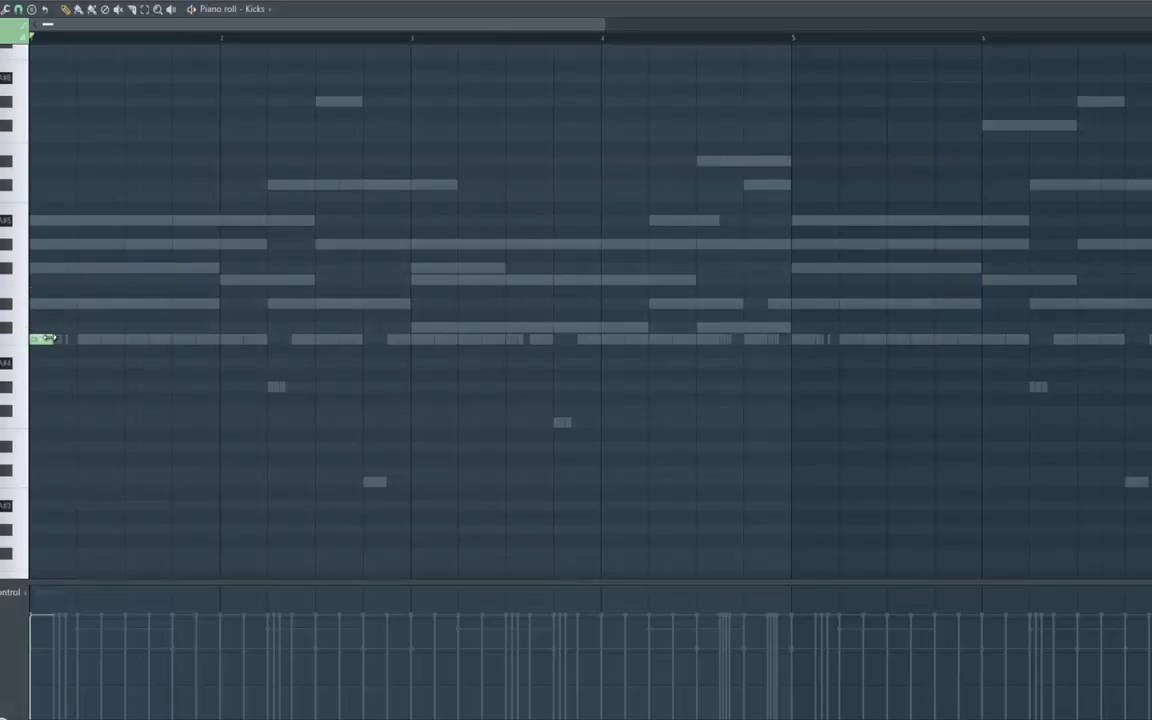
pyautogui.press('space')
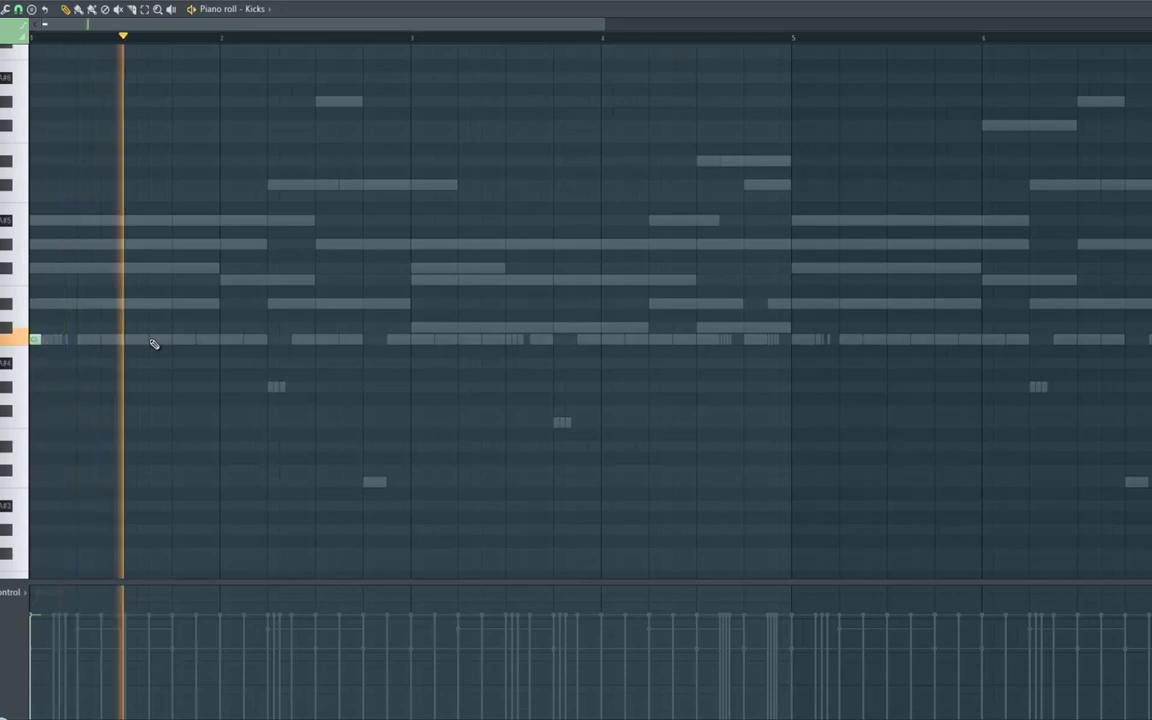
pyautogui.click(177, 341)
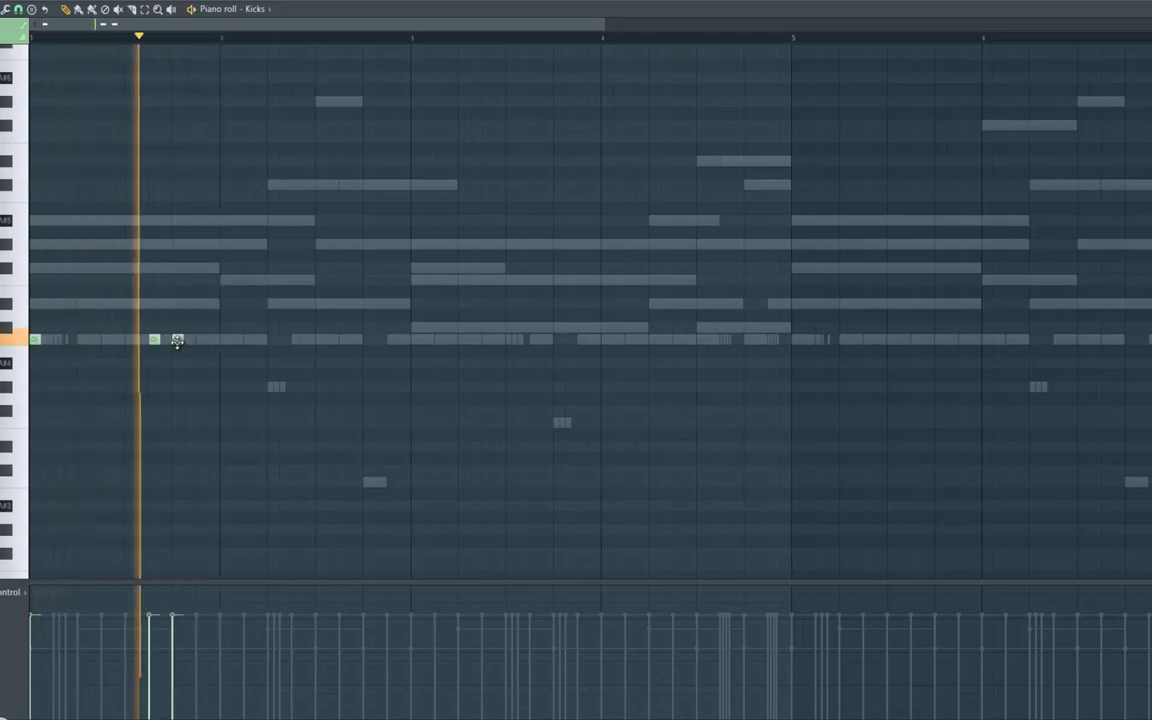
pyautogui.press('space')
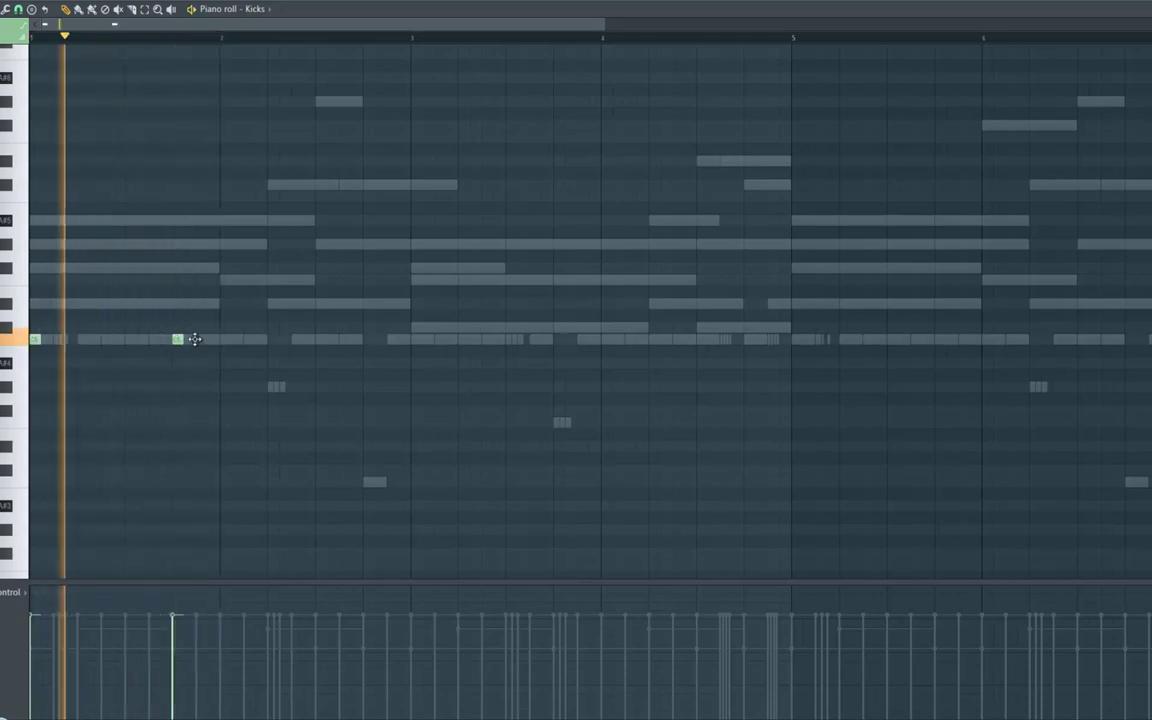
pyautogui.click(197, 340)
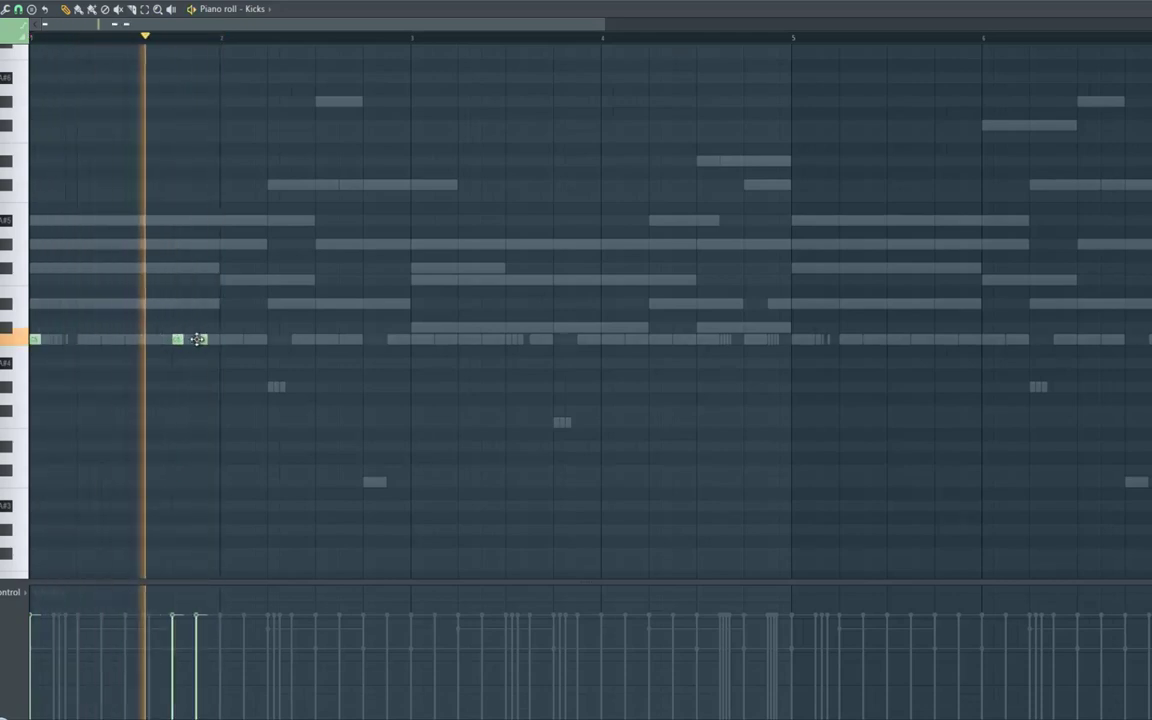
pyautogui.click(271, 340)
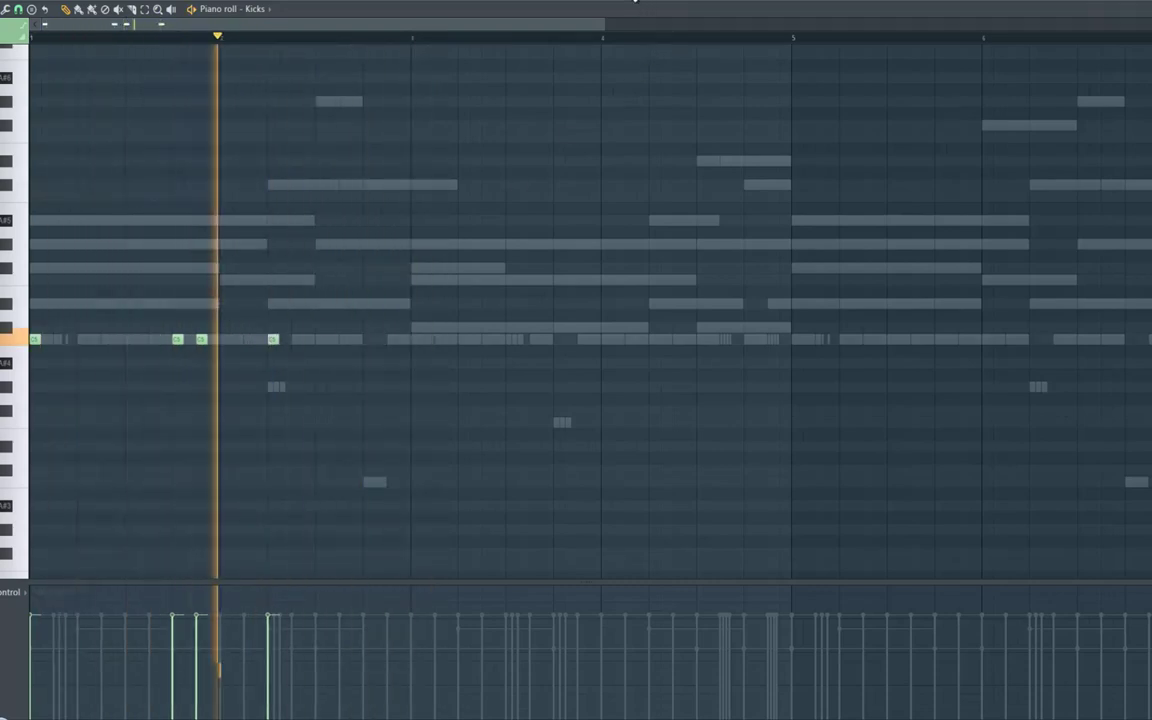
pyautogui.click(343, 341)
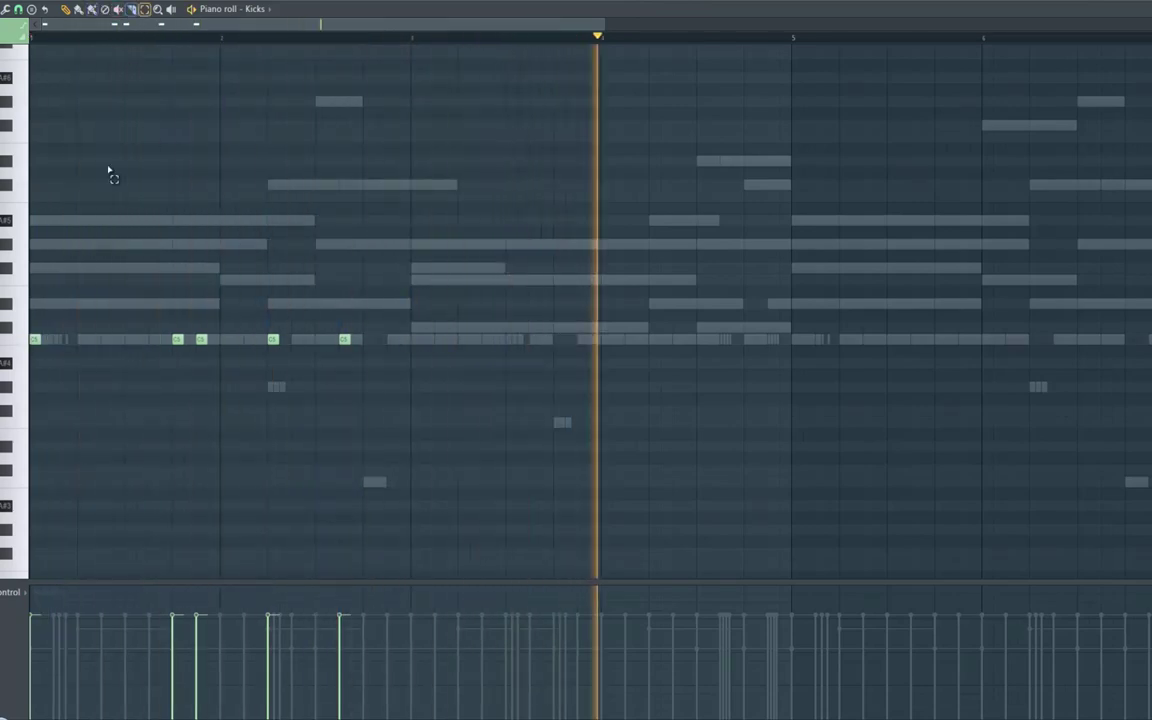
# Step: Repeat the two-bar kick pattern from bar 3 and add extra C5 kicks on beat 2.5 of bar 3 and beat 4 of bar 4
pyautogui.click(17, 345)
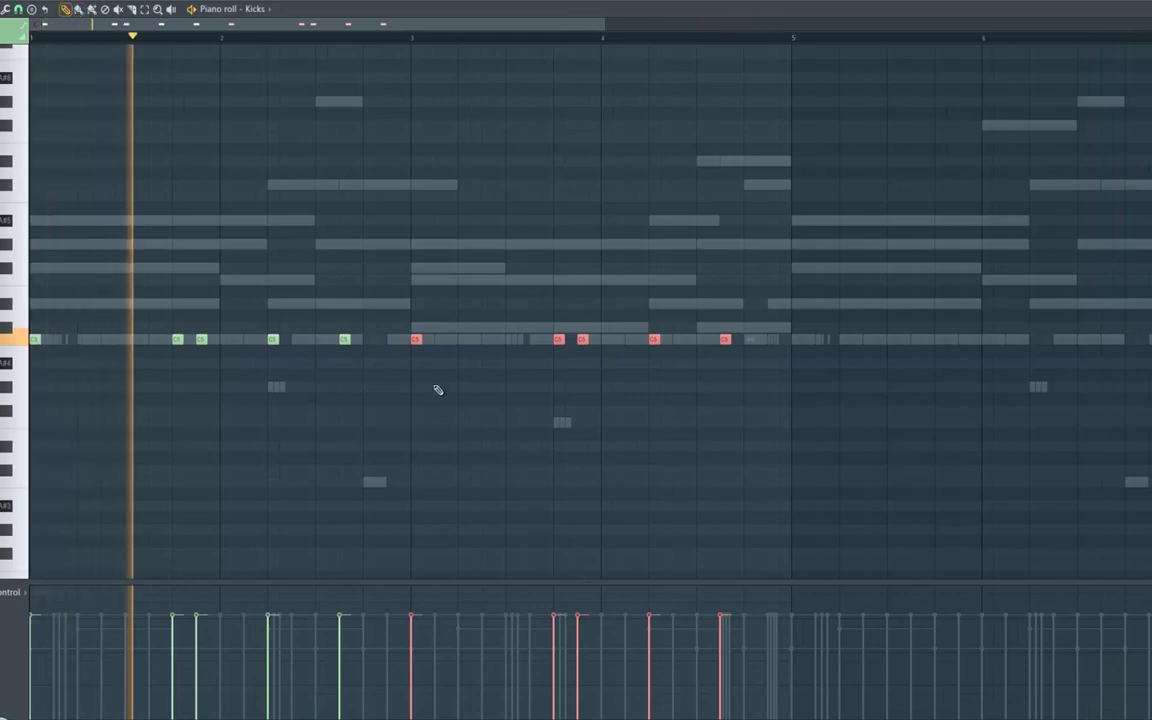
pyautogui.click(487, 341)
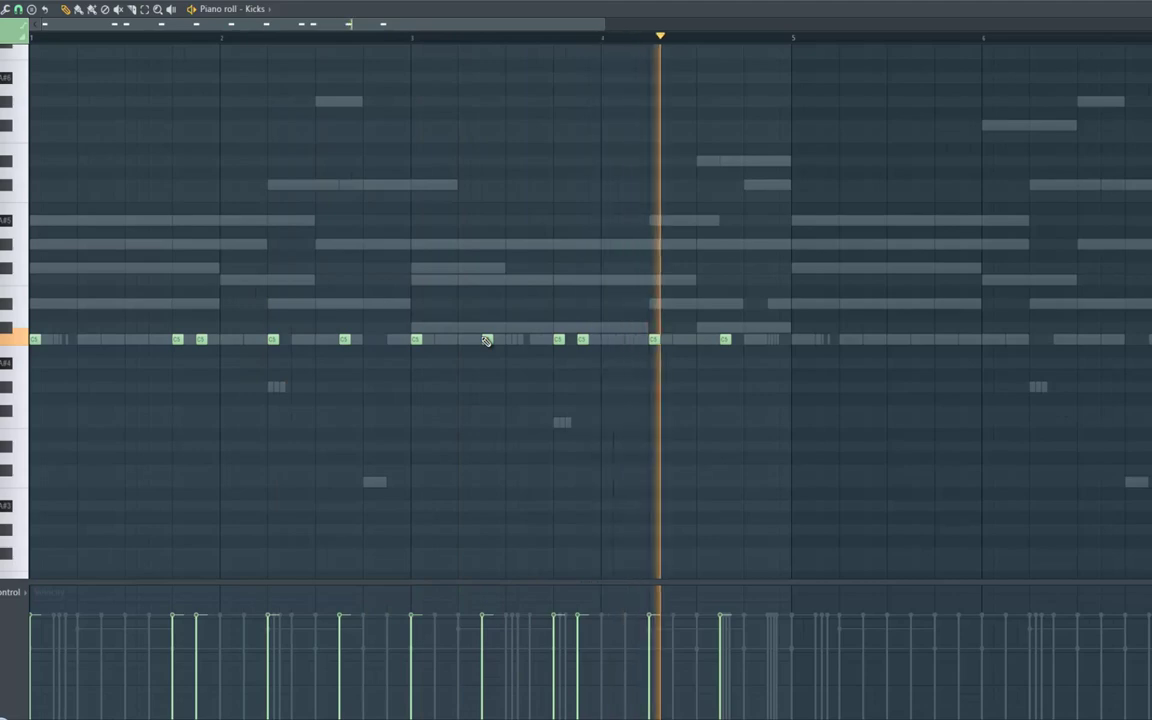
pyautogui.click(748, 340)
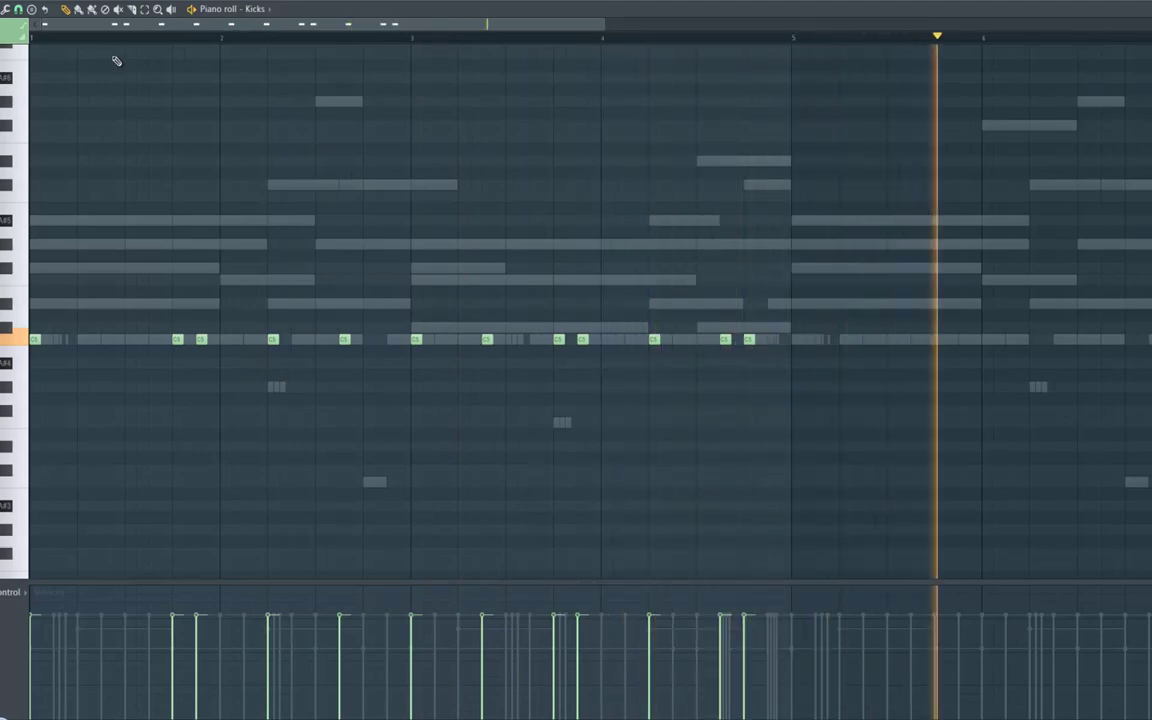
# Step: Select the whole four-bar kick pattern and repeat it from bar 5
pyautogui.click(144, 9)
pyautogui.click(17, 341)
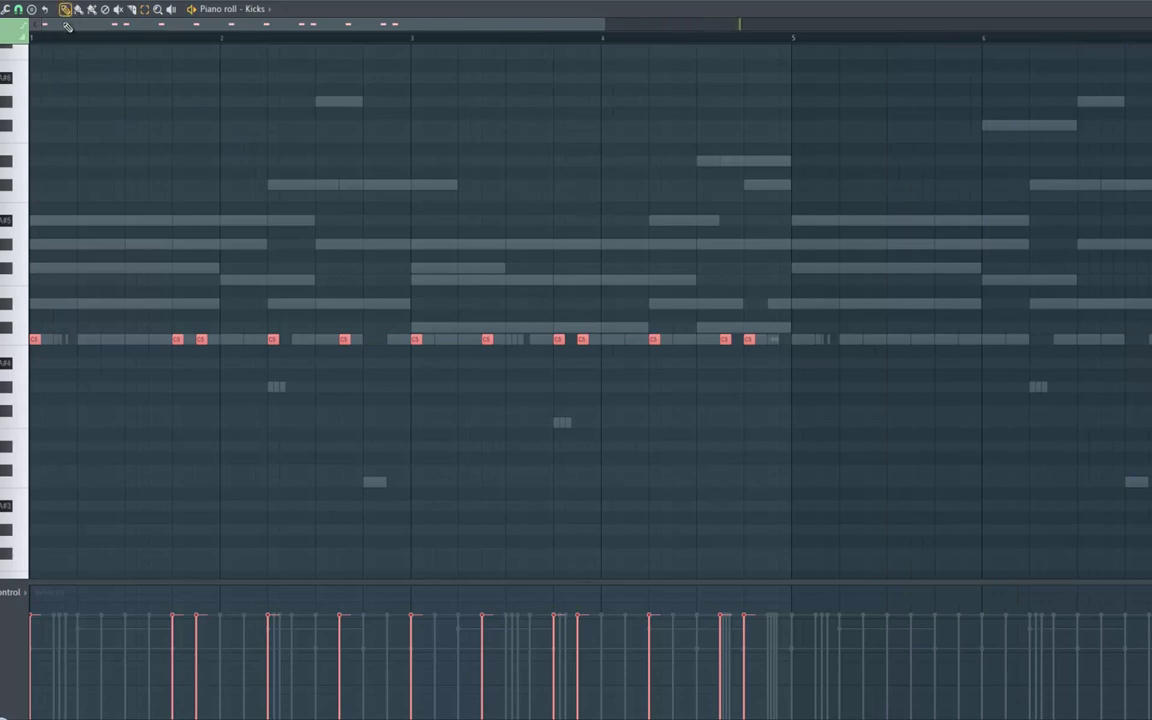
pyautogui.hotkey('ctrl', 'b')
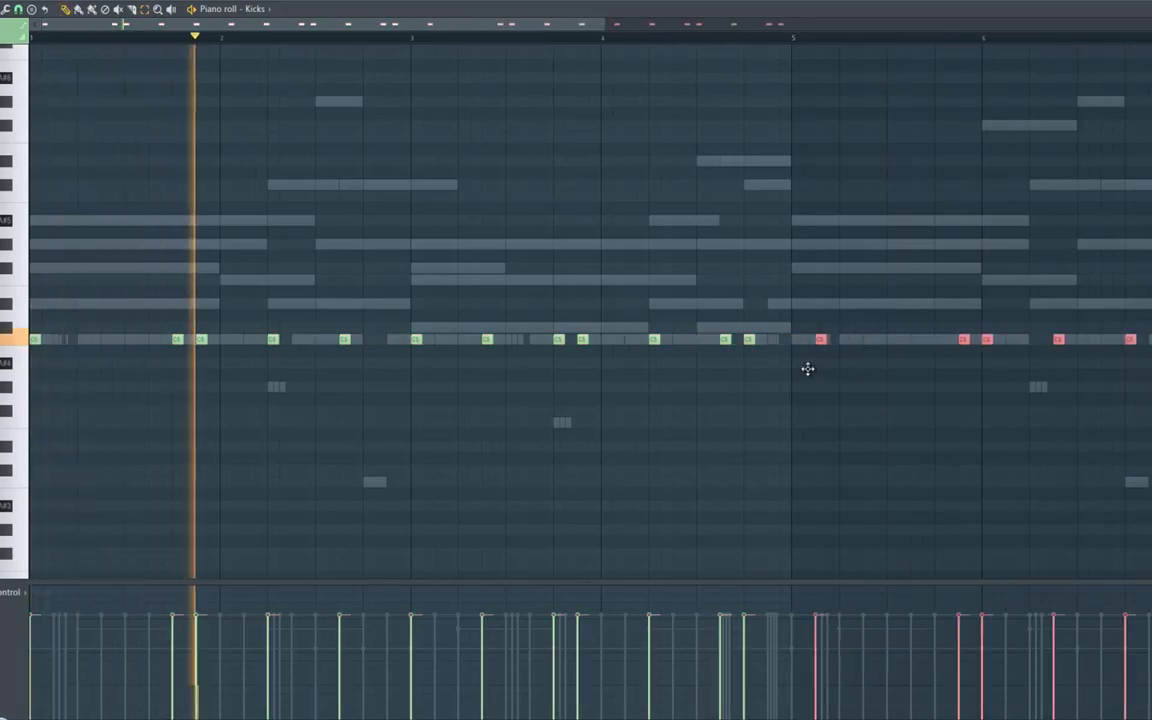
pyautogui.moveTo(798, 366); pyautogui.dragTo(797, 367)
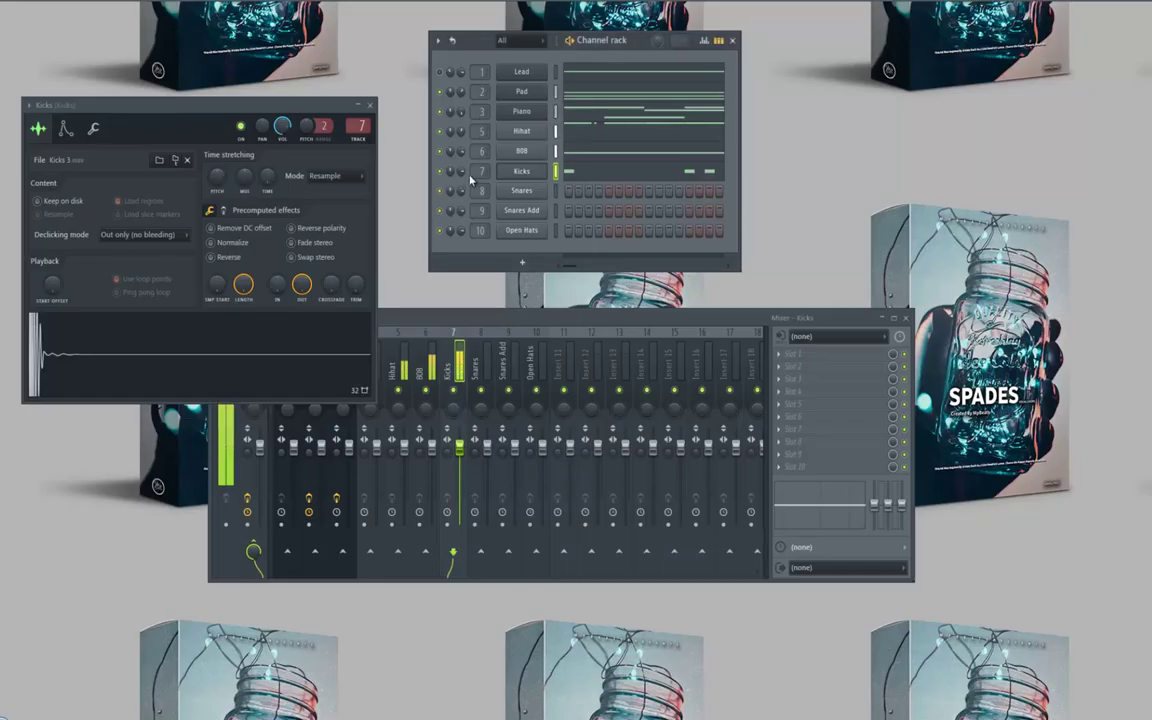
# Step: Place short C#5 notes for the Snares Add channel on beat 1.5 of bars 1 and 2, giving the second a lower velocity
pyautogui.click(524, 210)
pyautogui.rightClick(567, 217)
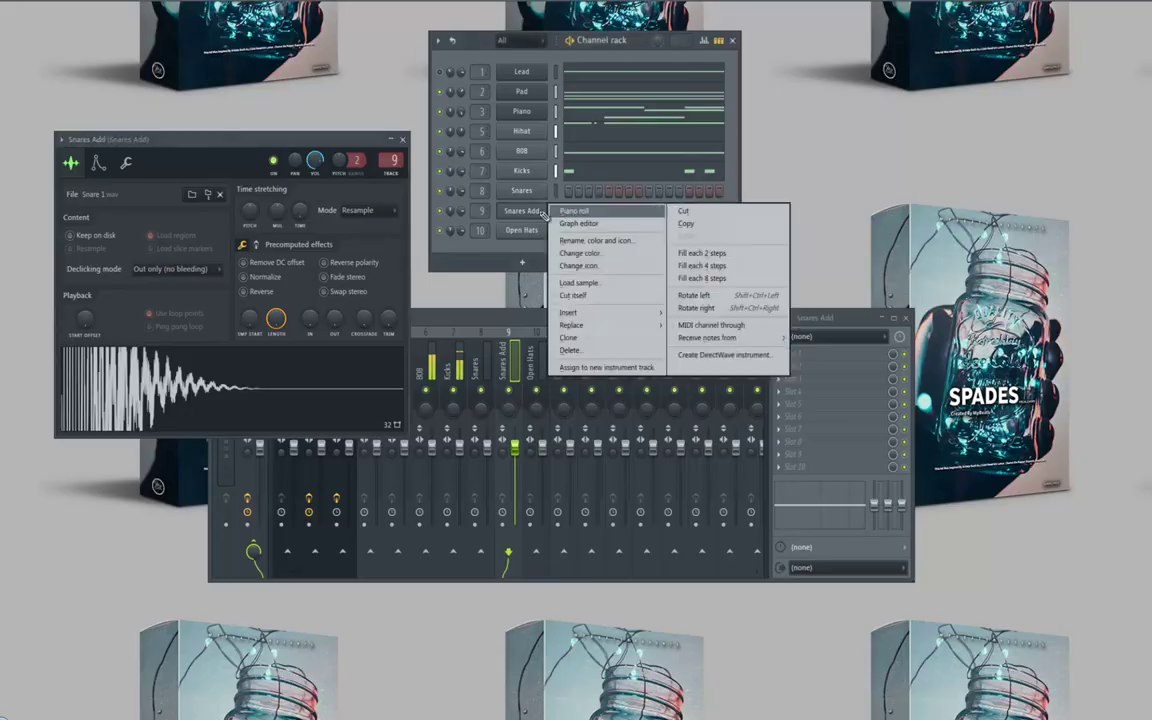
pyautogui.click(582, 222)
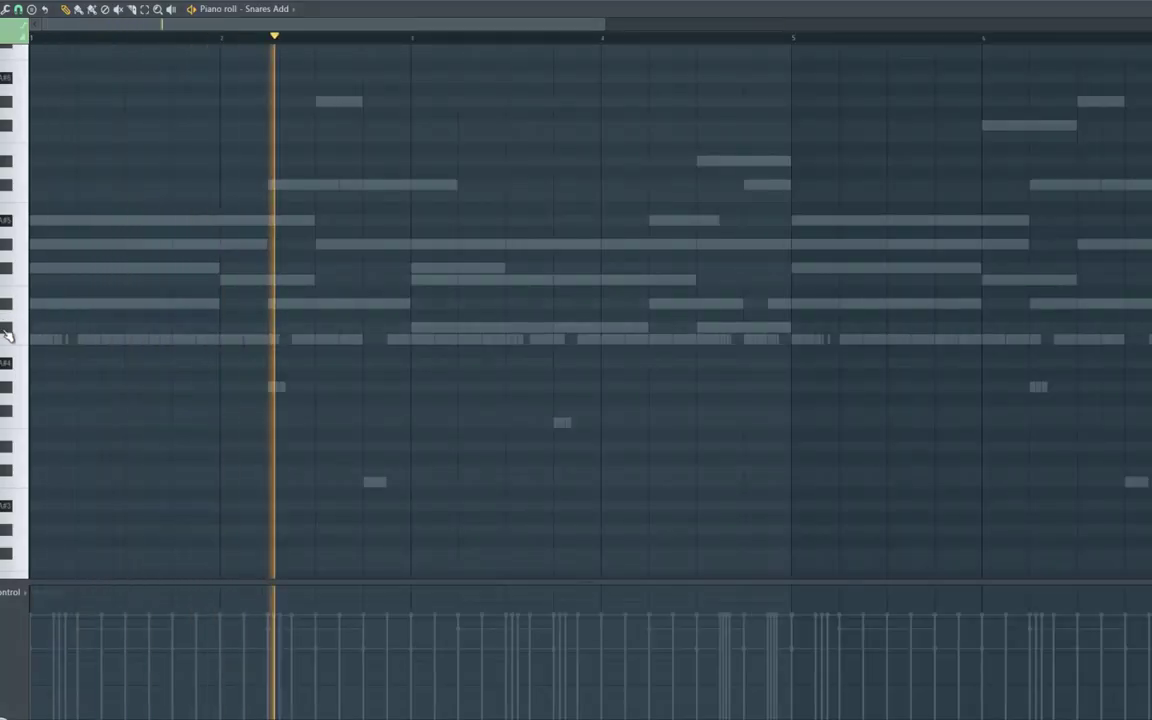
pyautogui.click(11, 337)
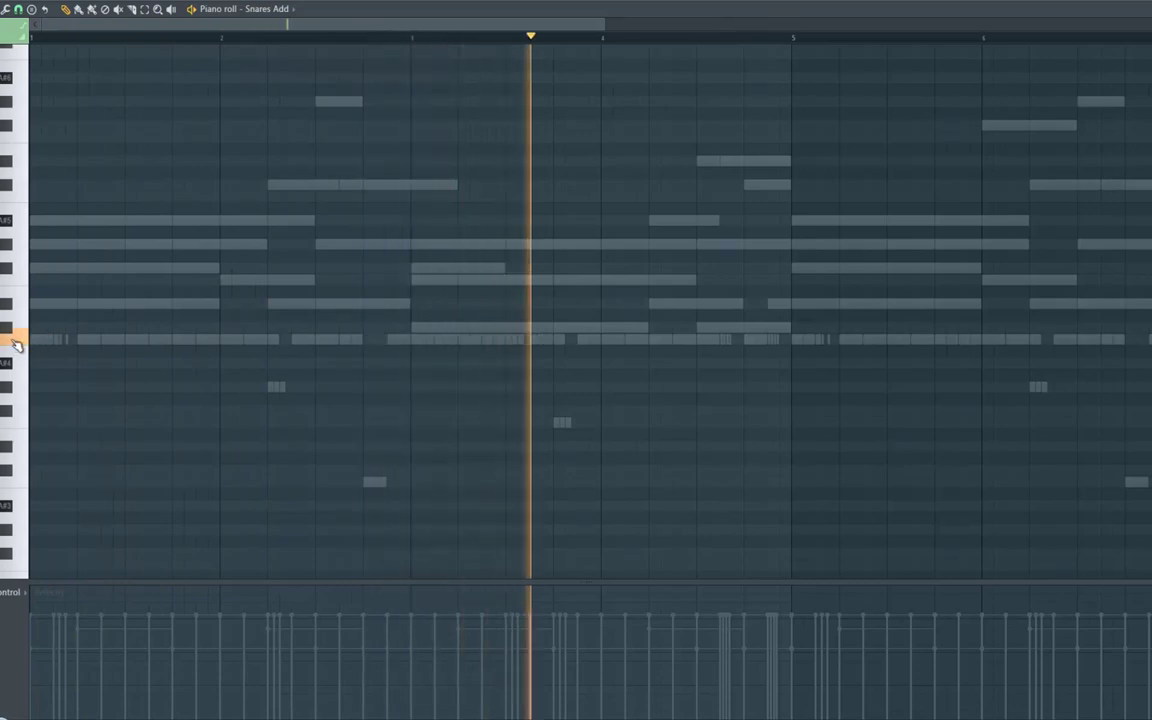
pyautogui.press('space')
pyautogui.click(58, 328)
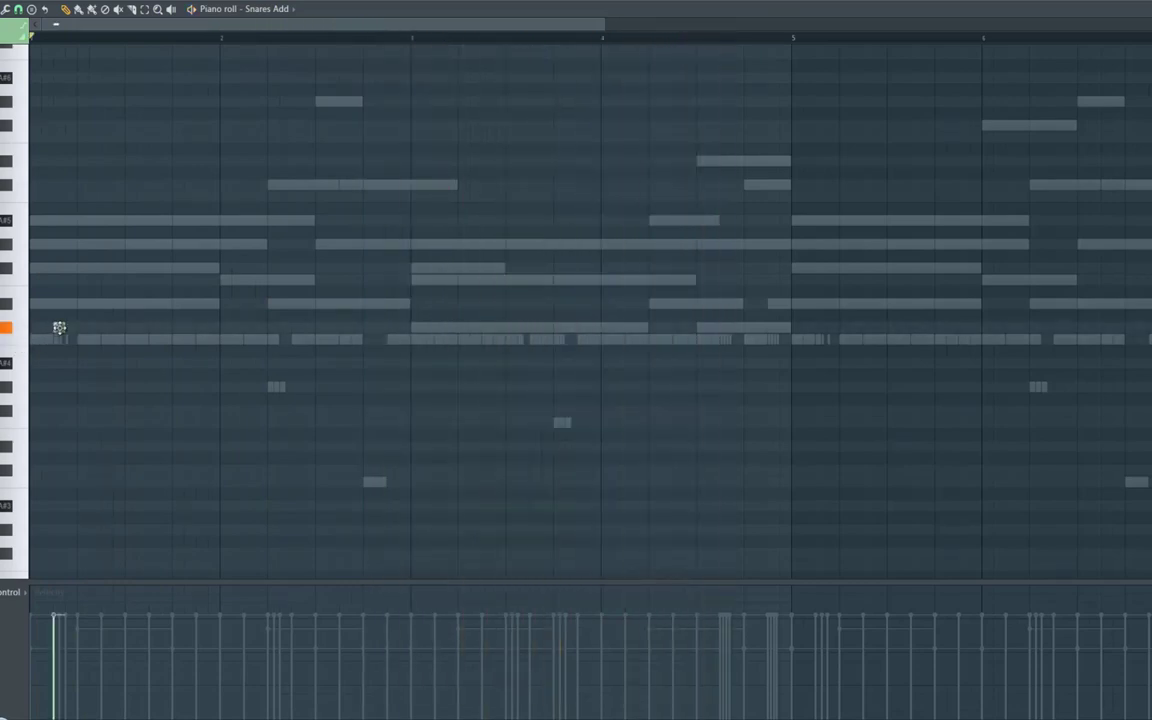
pyautogui.press('space')
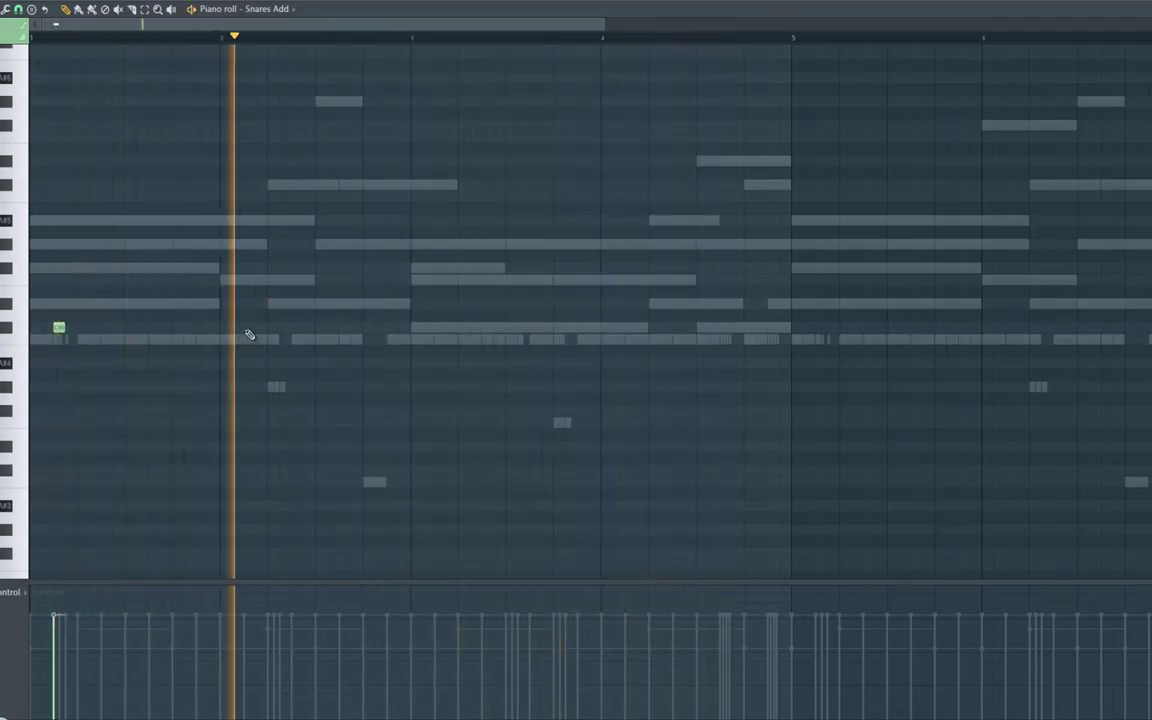
pyautogui.click(247, 328)
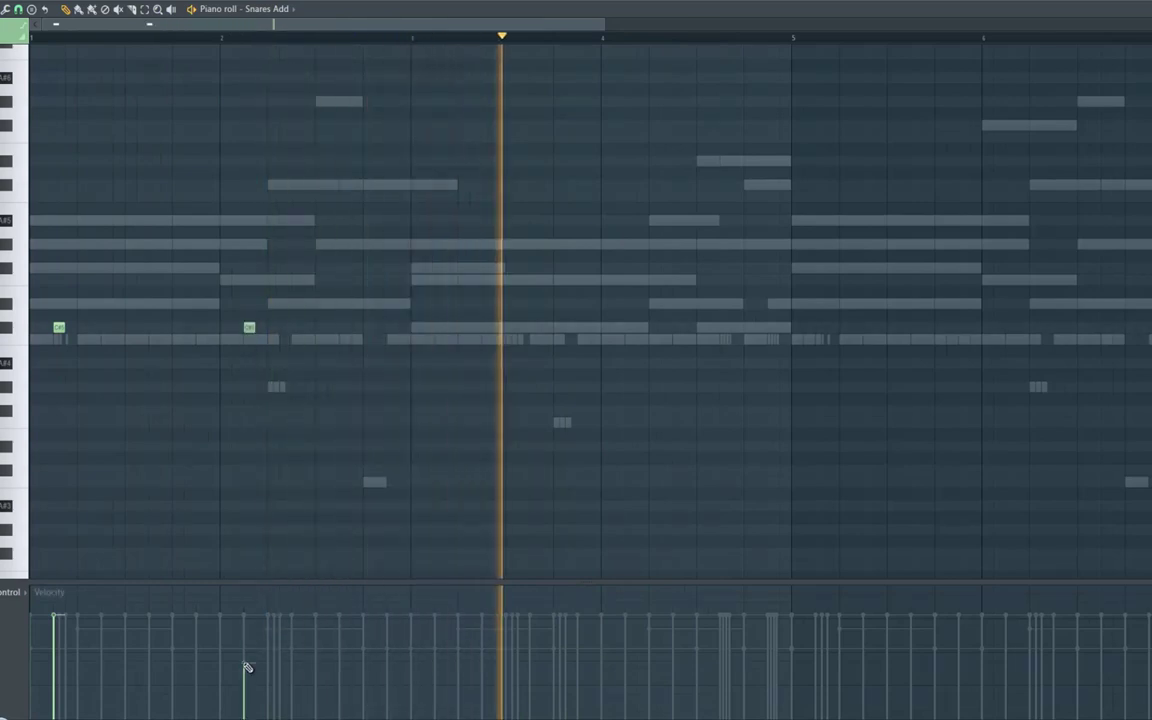
# Step: Add C#5 snare notes on beat 4.5 of bar 3 at low velocity and on beat 1.5 of bar 4 at higher velocity
pyautogui.click(583, 328)
pyautogui.click(629, 328)
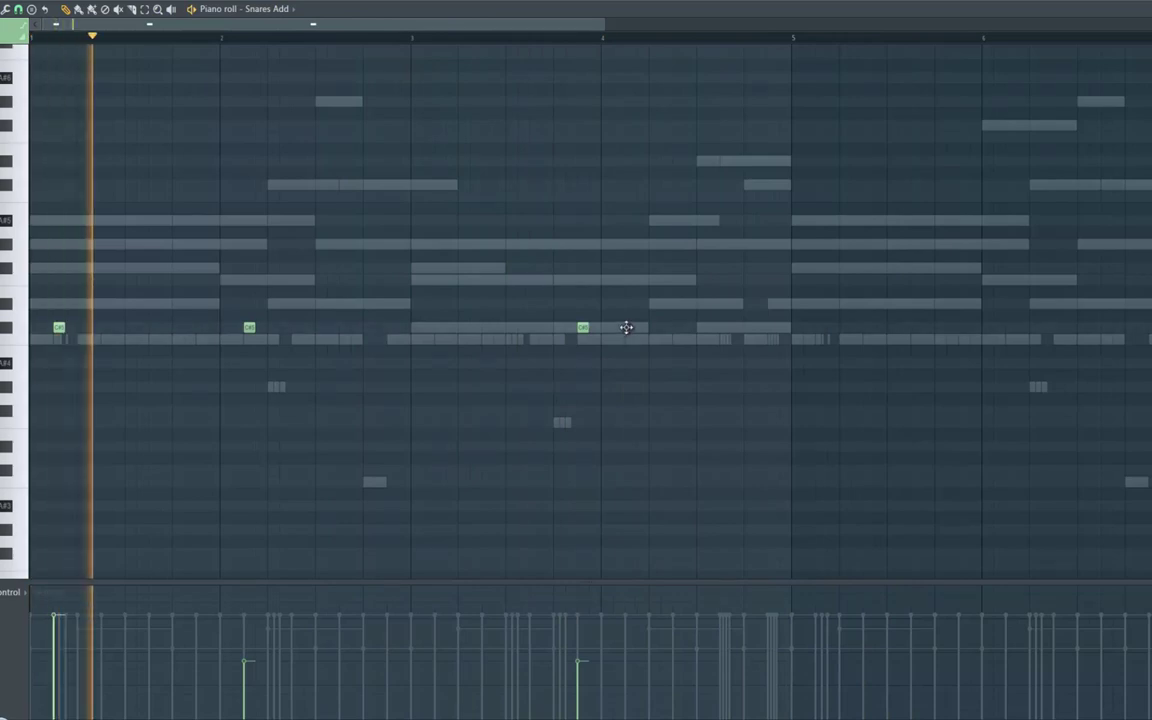
pyautogui.click(632, 628)
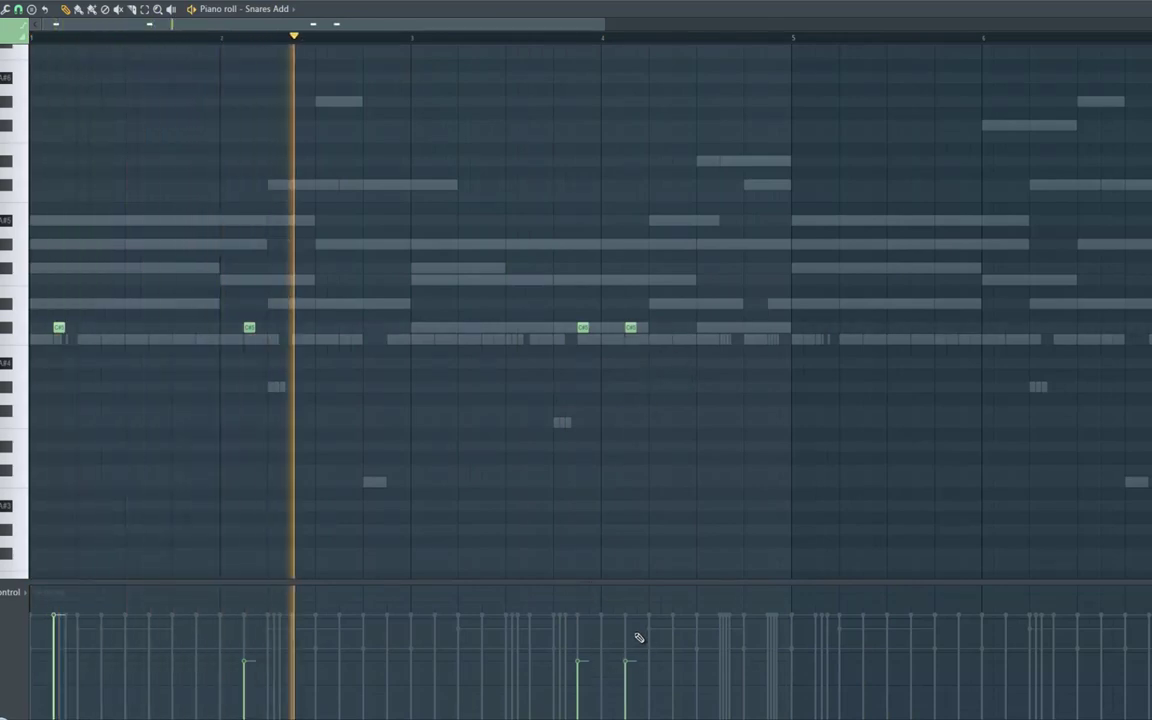
pyautogui.click(579, 691)
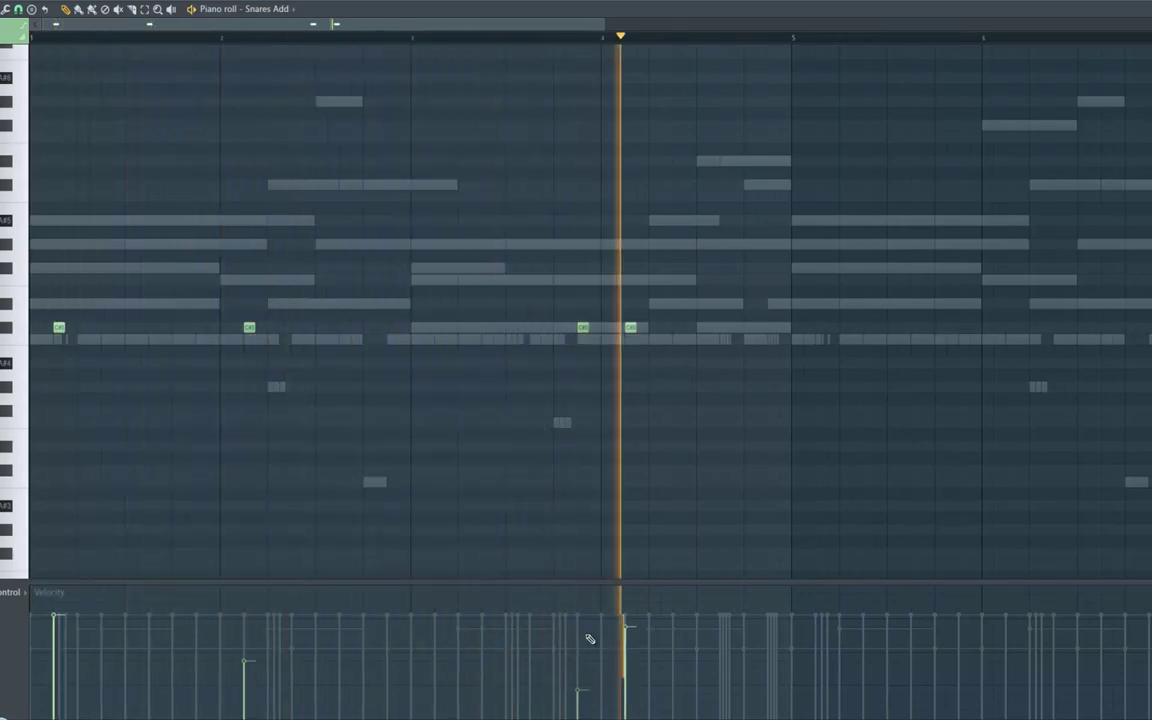
# Step: Add a slightly softer C#5 snare note on beat 3.5 of bar 4, and try another on beat 4.5
pyautogui.click(728, 330)
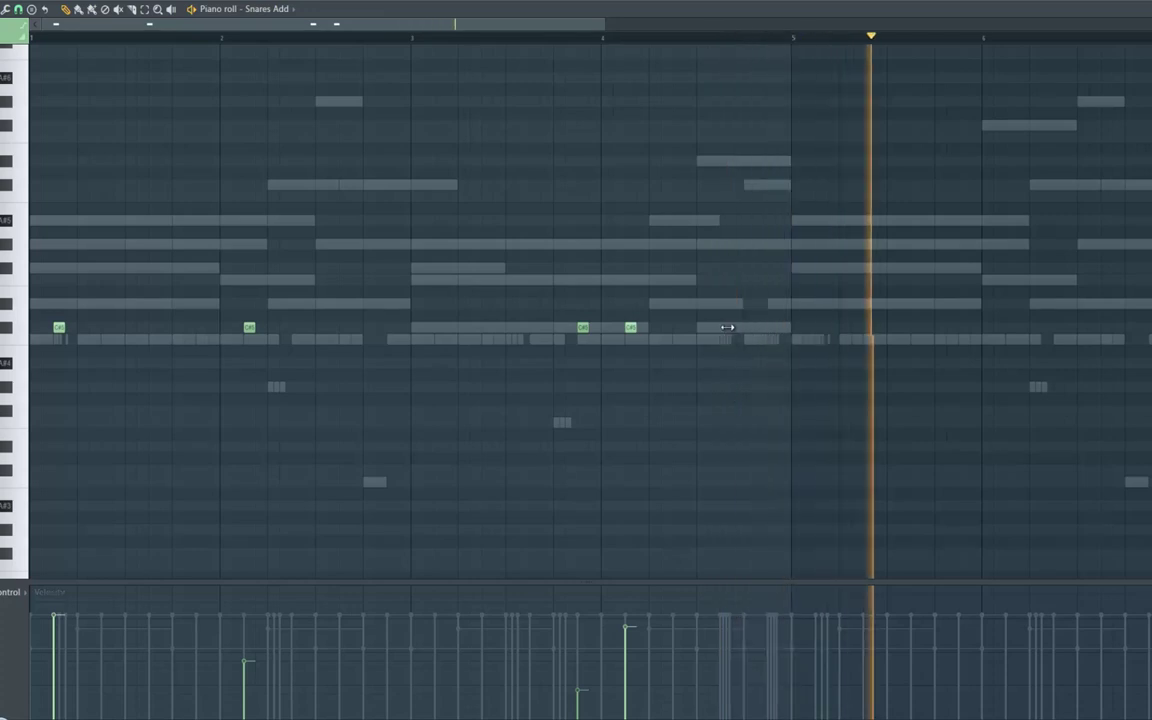
pyautogui.click(722, 630)
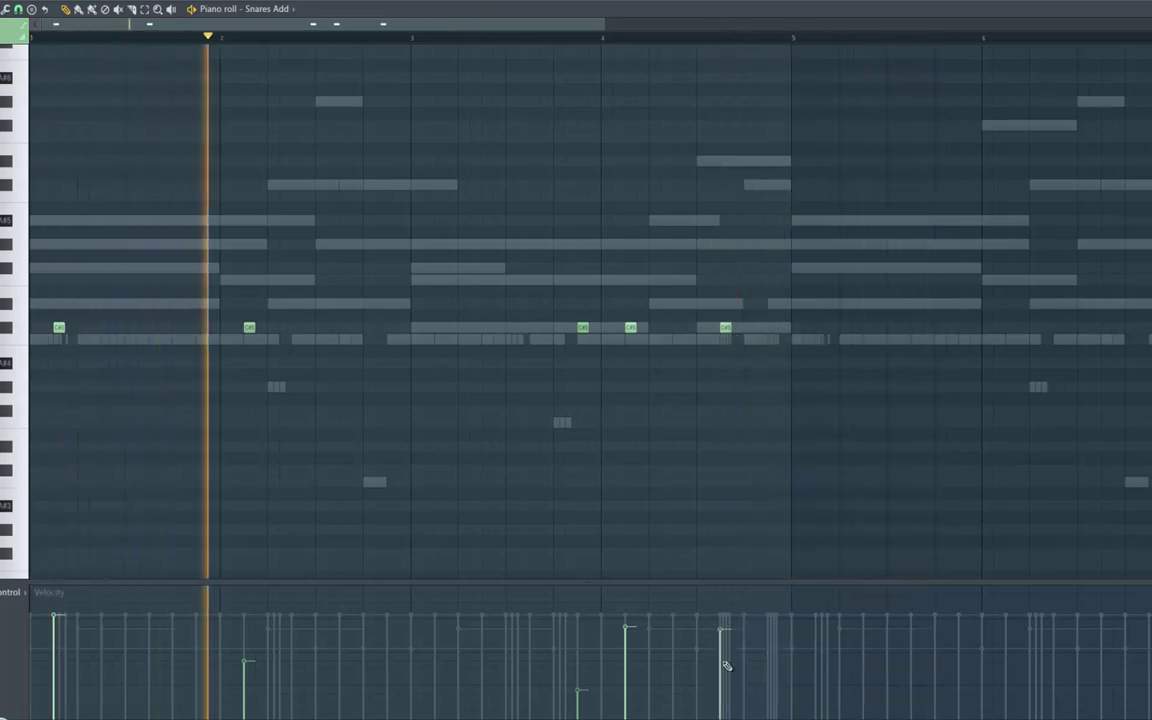
pyautogui.click(770, 328)
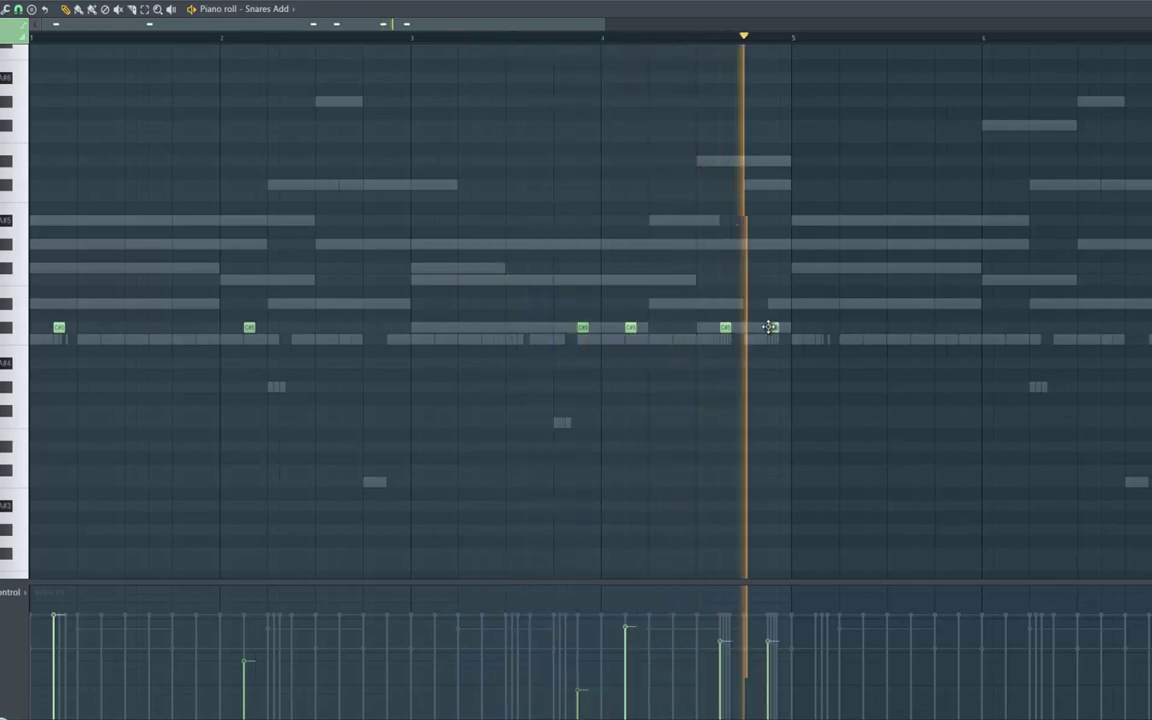
pyautogui.rightClick(771, 329)
# Step: Play back the pattern and select all the C#5 notes of the Snares Add channel
pyautogui.press('space')
pyautogui.press('space')
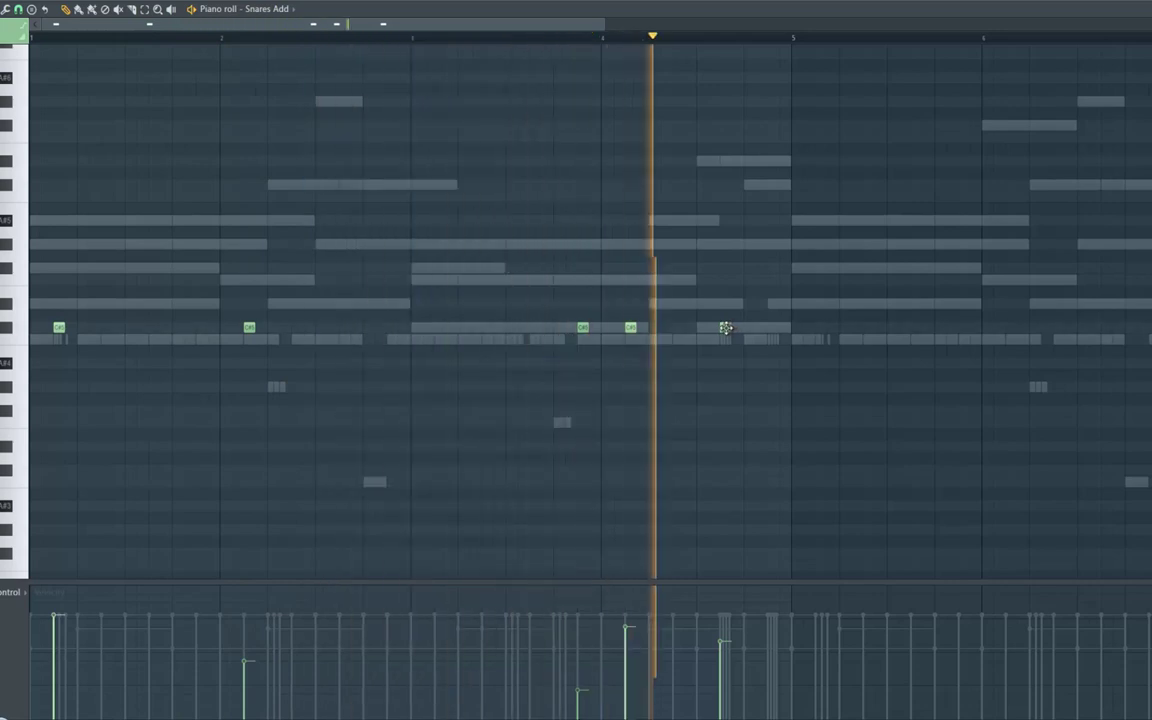
pyautogui.press('space')
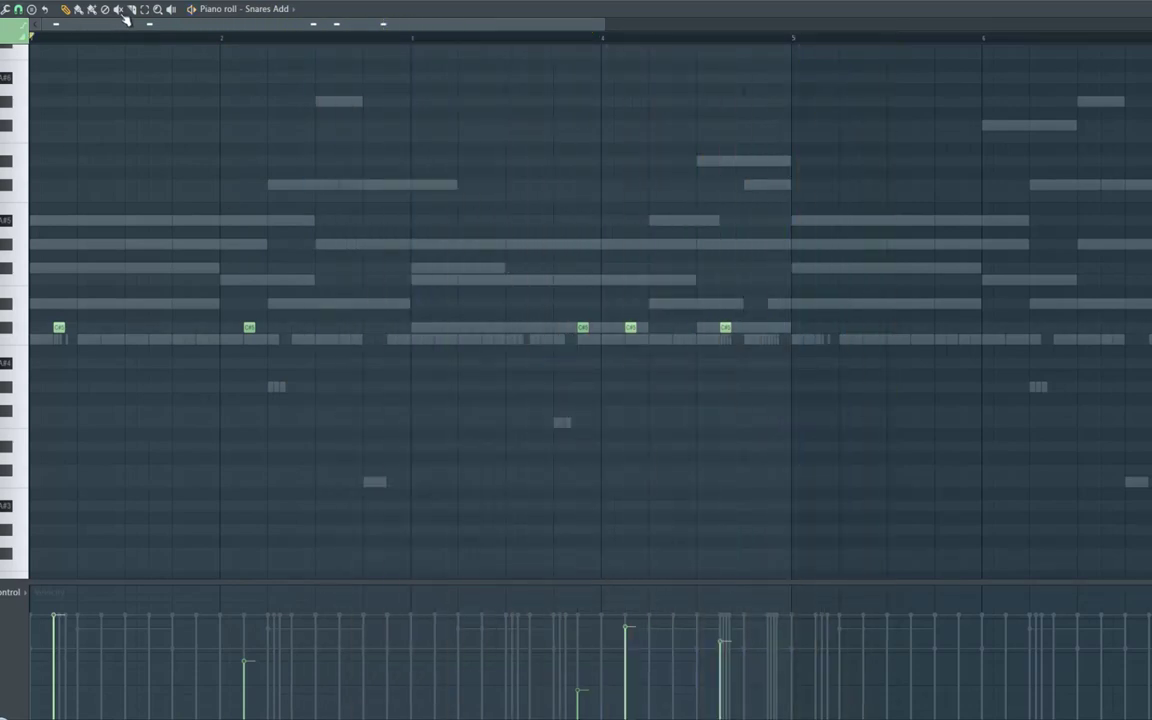
pyautogui.doubleClick(5, 329)
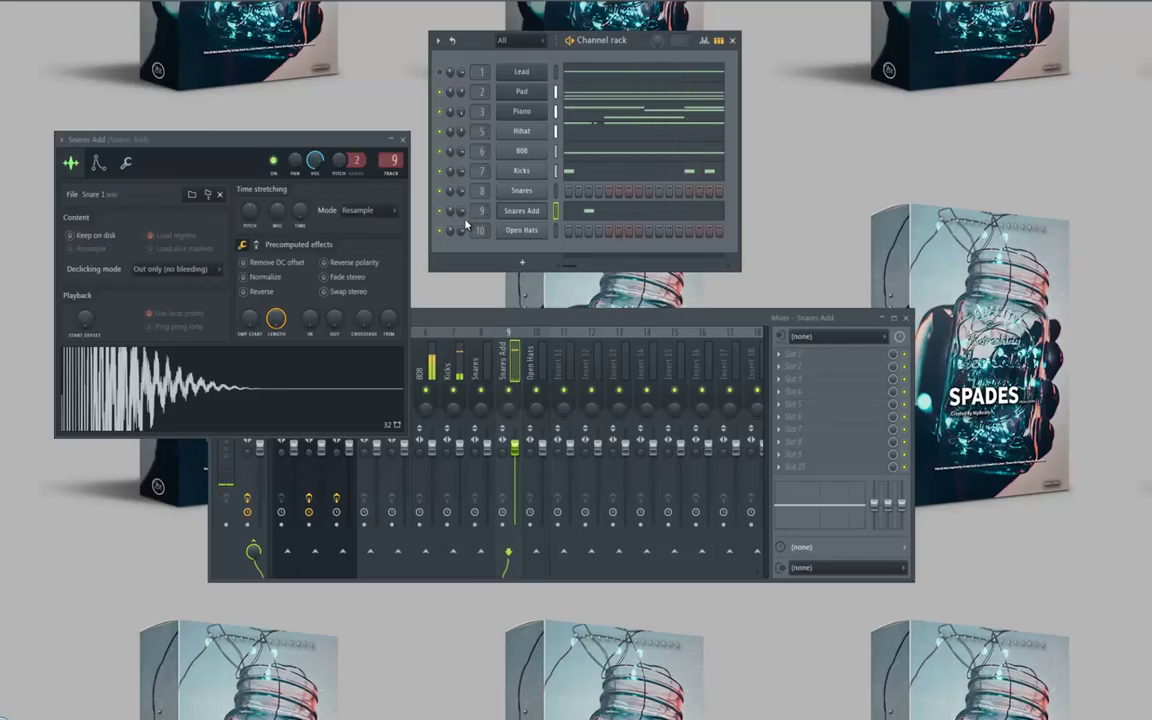
# Step: Load Fruity Parametric EQ 2 in the first effect slot of the Snares Add mixer track
pyautogui.click(678, 398)
pyautogui.click(780, 354)
pyautogui.moveTo(795, 367)
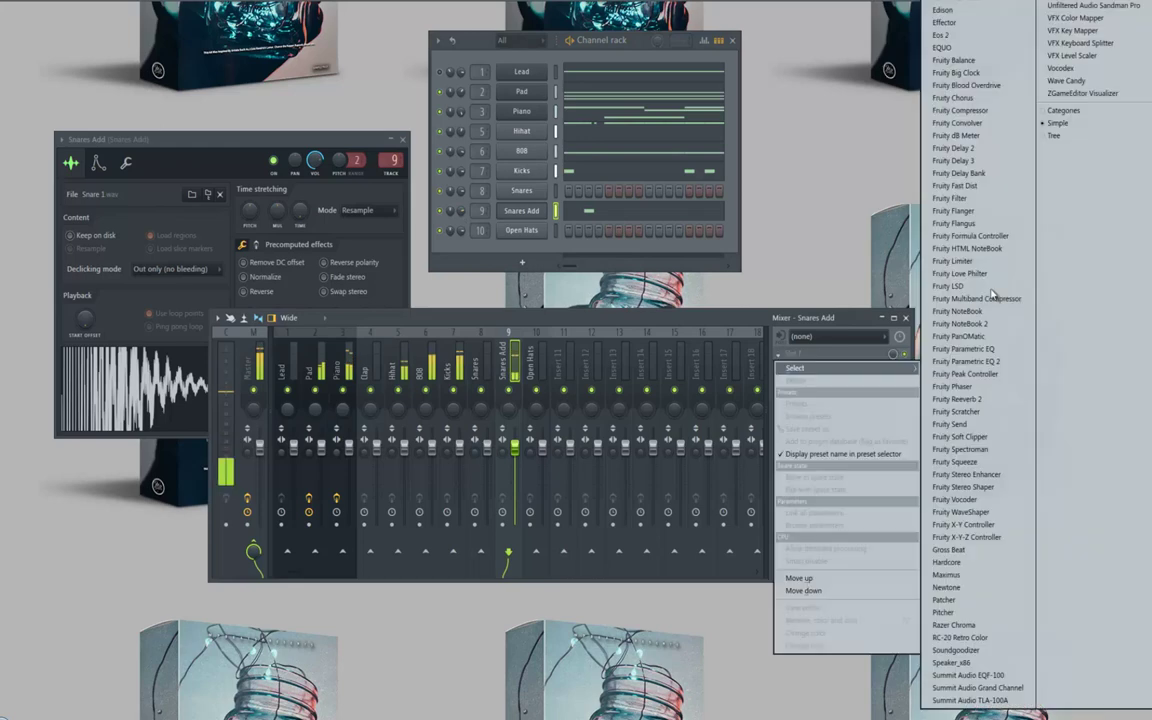
pyautogui.click(973, 362)
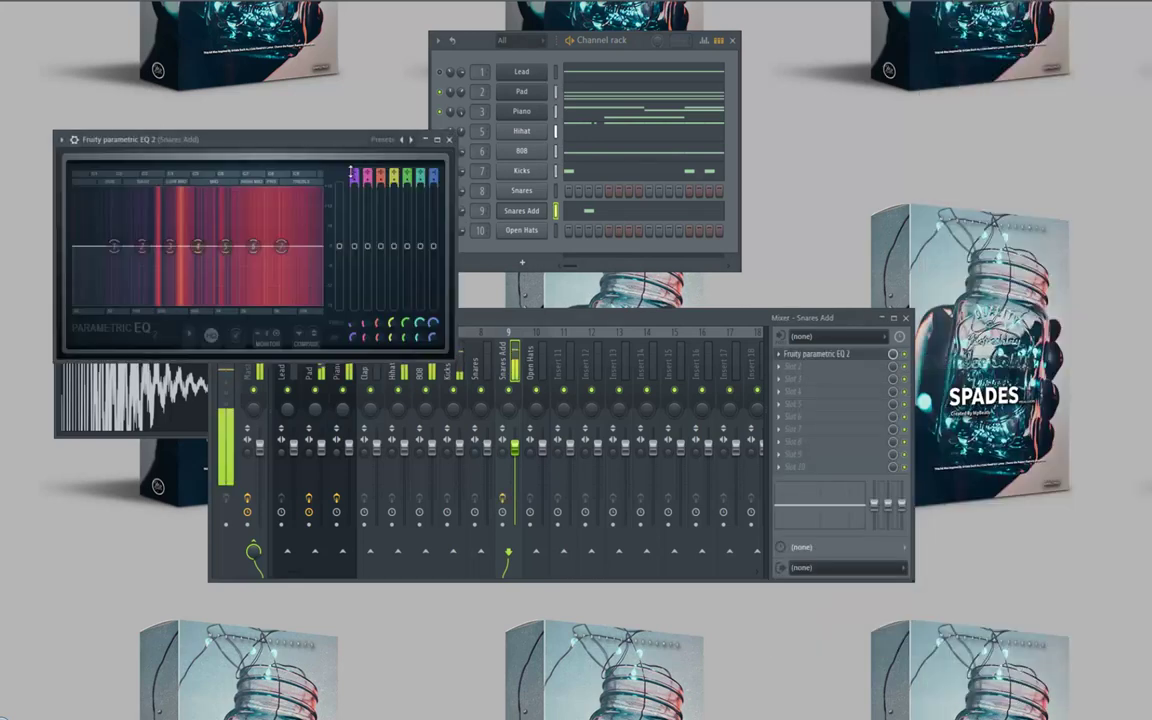
# Step: Cut the lows with a high-pass on band 1 and the highs with a low-pass on band 7, and close the Snares Add channel settings
pyautogui.moveTo(351, 172); pyautogui.dragTo(351, 164)
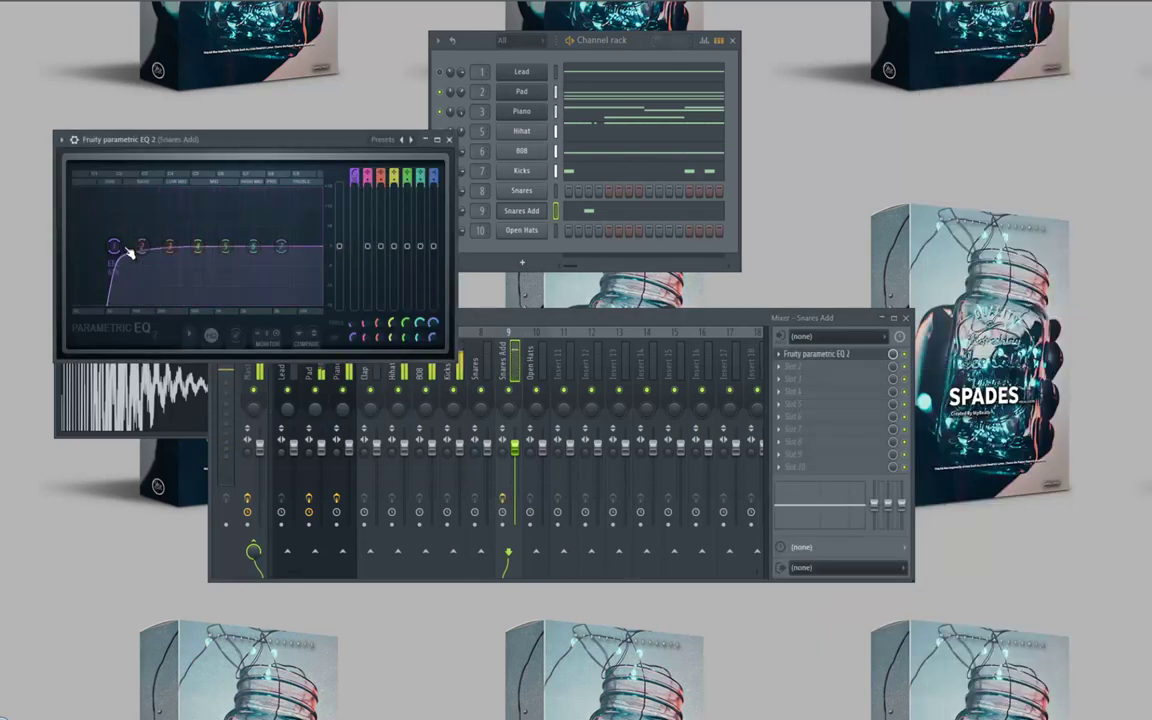
pyautogui.press('space')
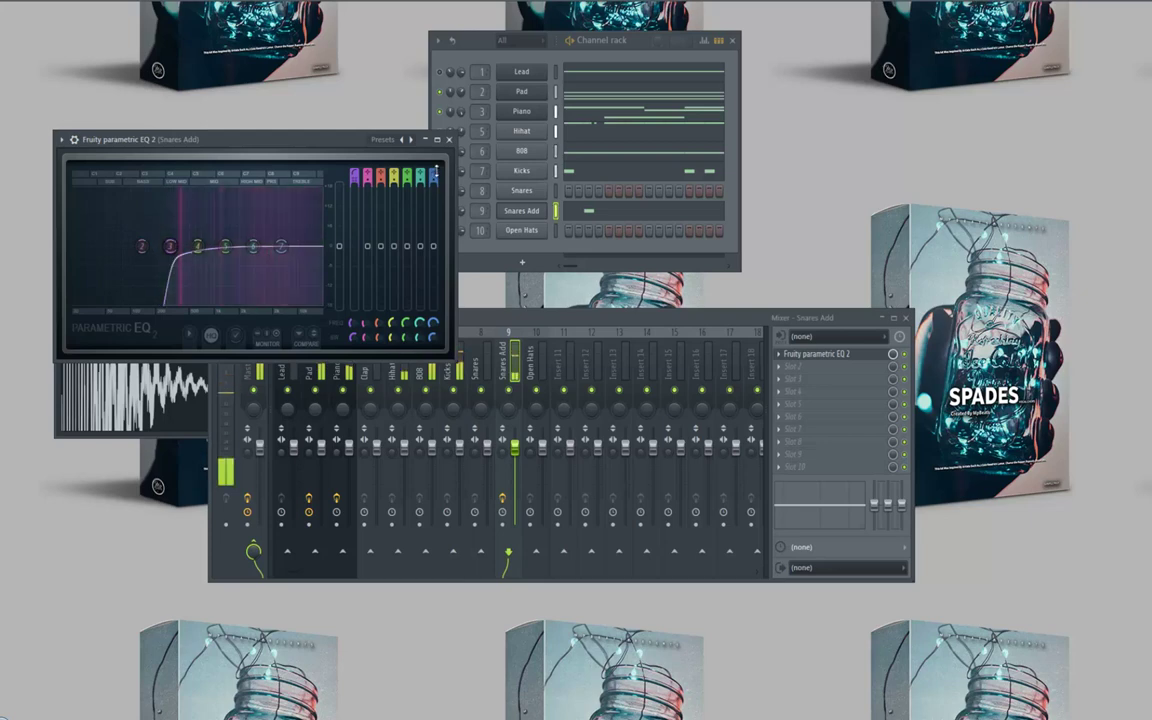
pyautogui.moveTo(433, 176); pyautogui.dragTo(433, 193)
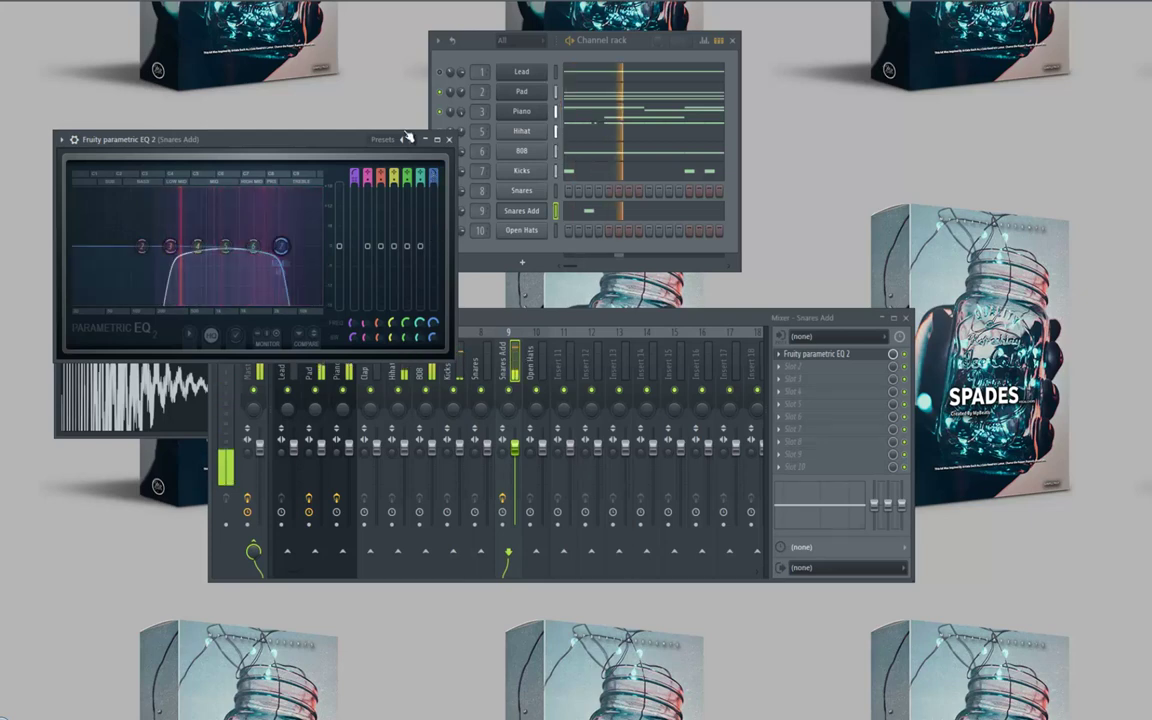
pyautogui.click(526, 211)
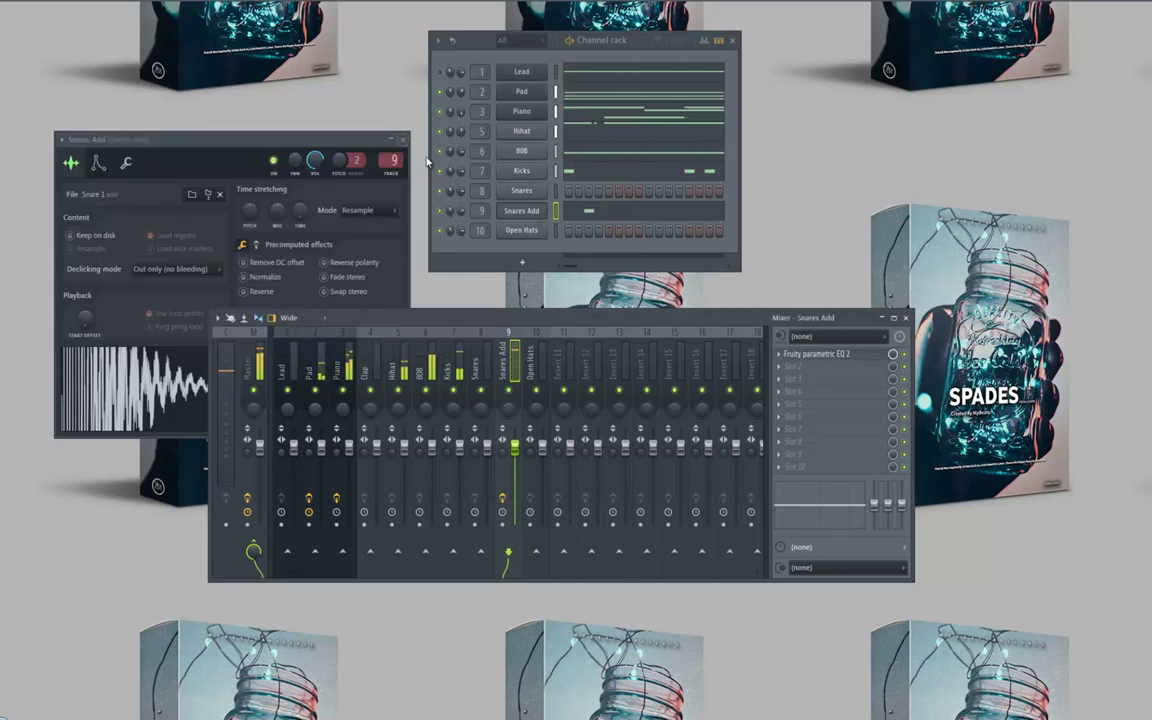
pyautogui.click(403, 140)
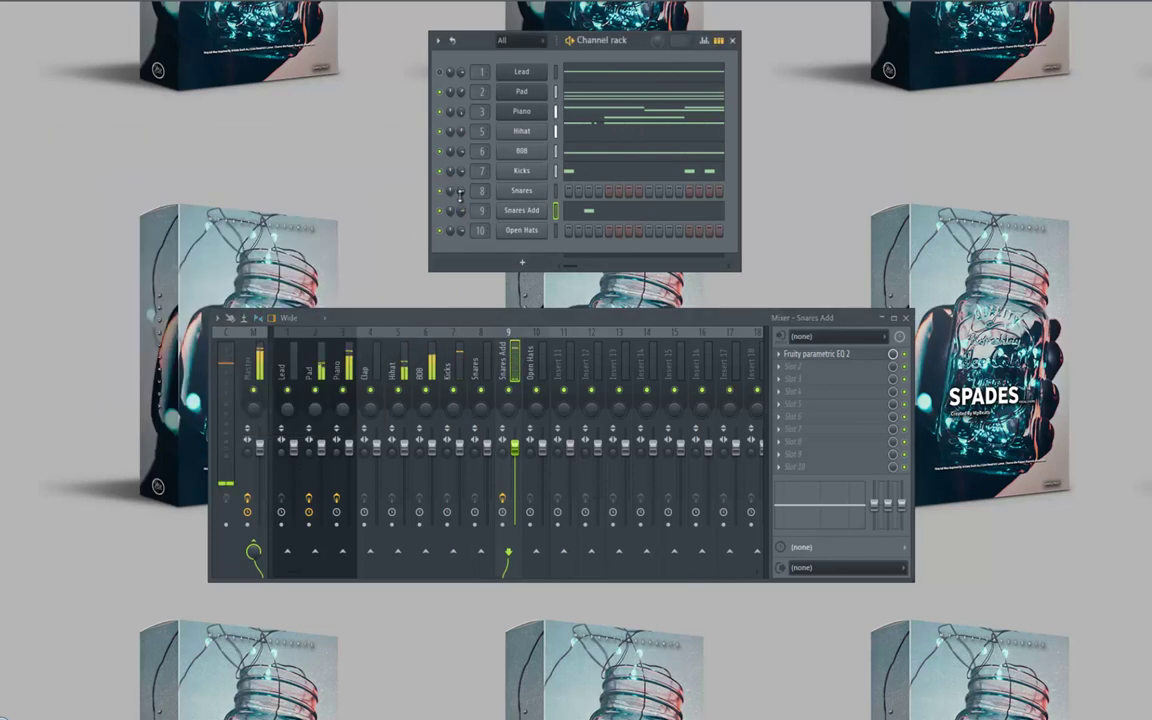
# Step: Place C5 notes on beat 3 of bars 1 to 4 in the Snares piano roll, play the pattern and select the notes
pyautogui.rightClick(524, 193)
pyautogui.click(520, 198)
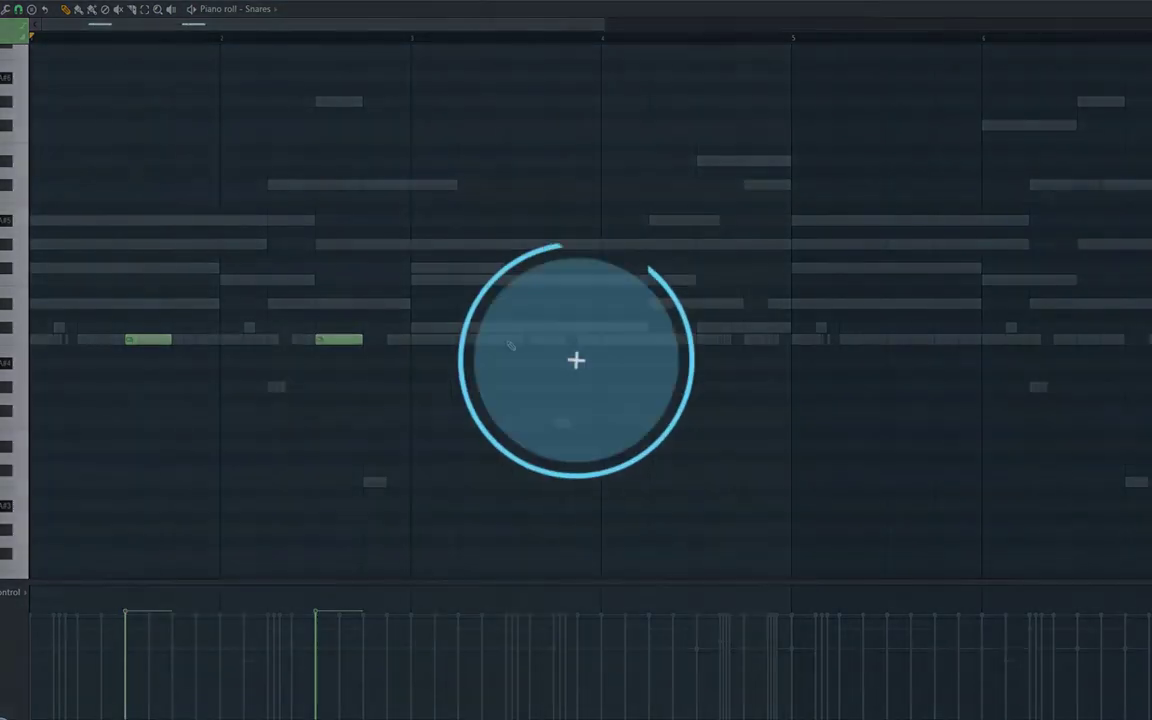
pyautogui.click(520, 338)
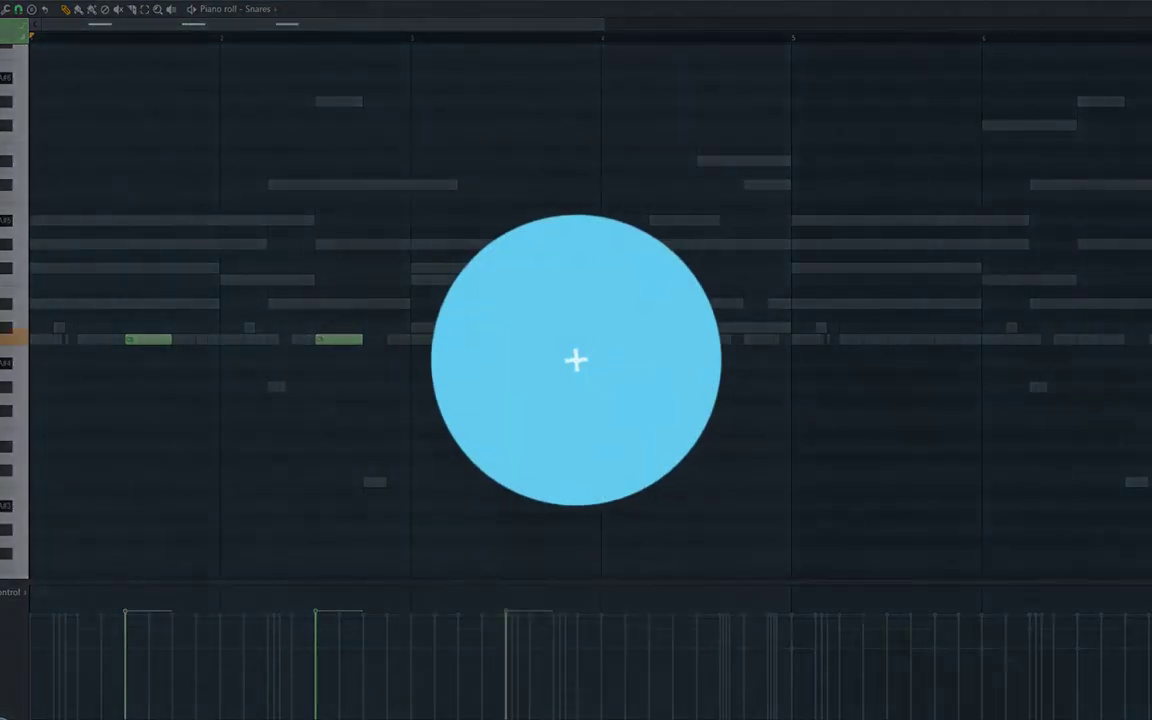
pyautogui.click(697, 338)
pyautogui.press('space')
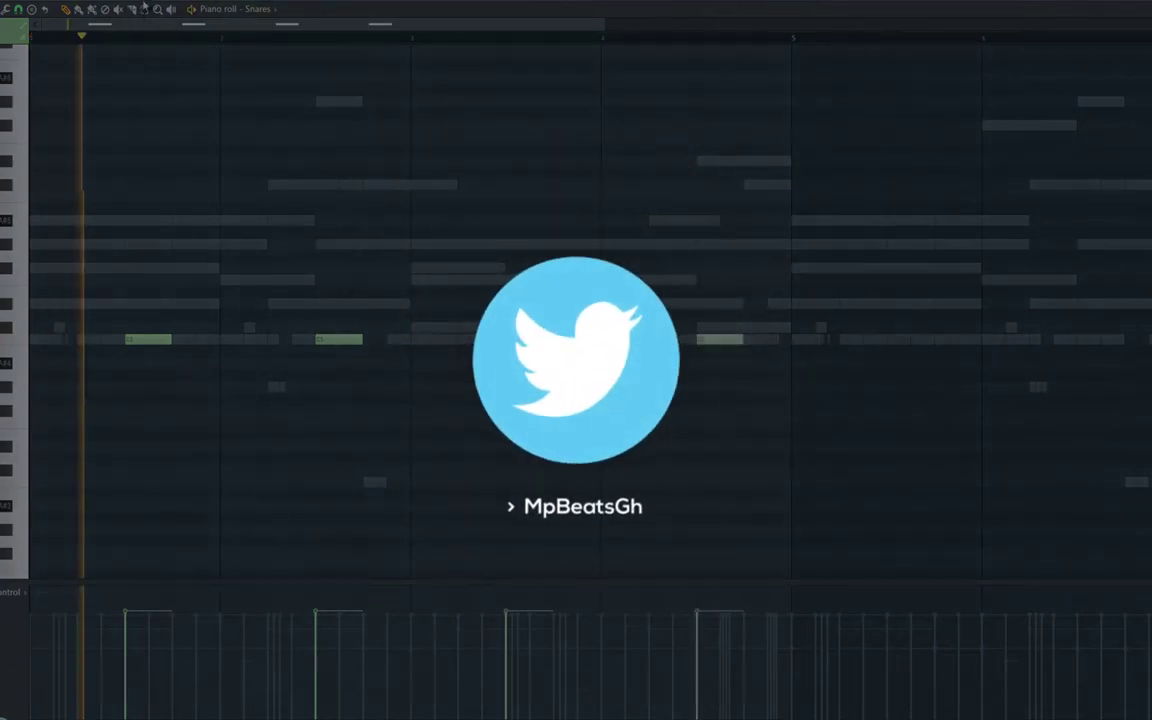
pyautogui.keyDown('ctrl'); pyautogui.click(23, 345); pyautogui.keyUp('ctrl')
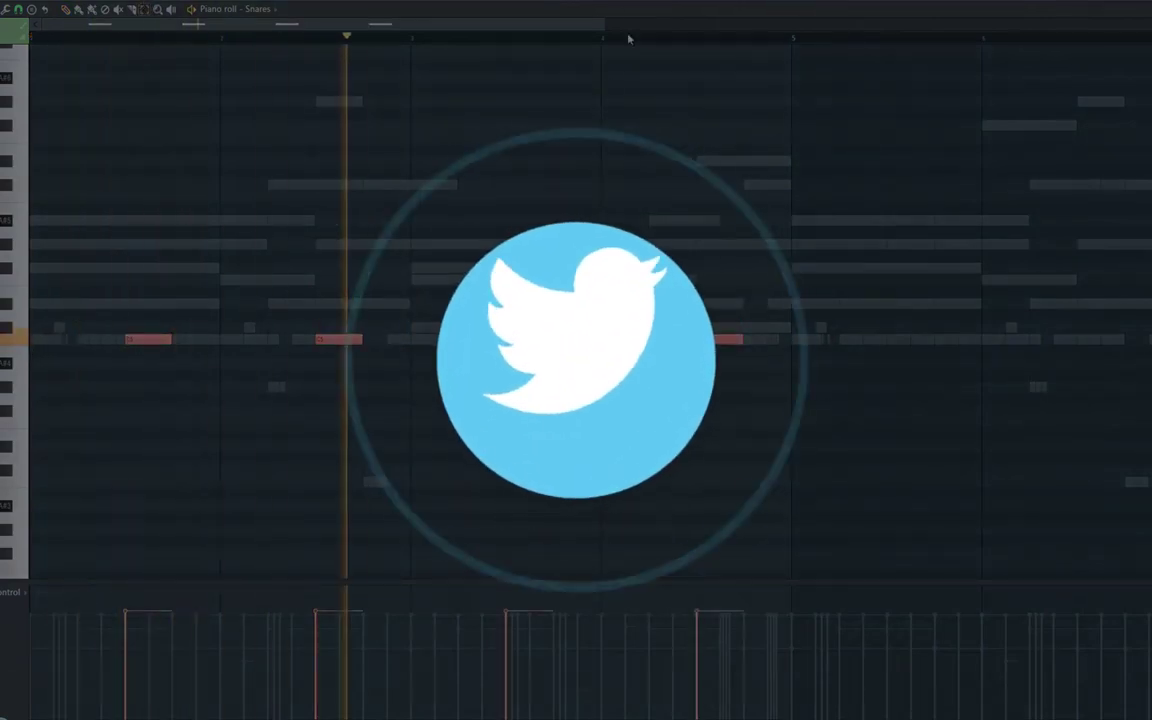
# Step: Stop playback and review the sample and miscellaneous settings of the Snares channel
pyautogui.press('F6')
pyautogui.press('space')
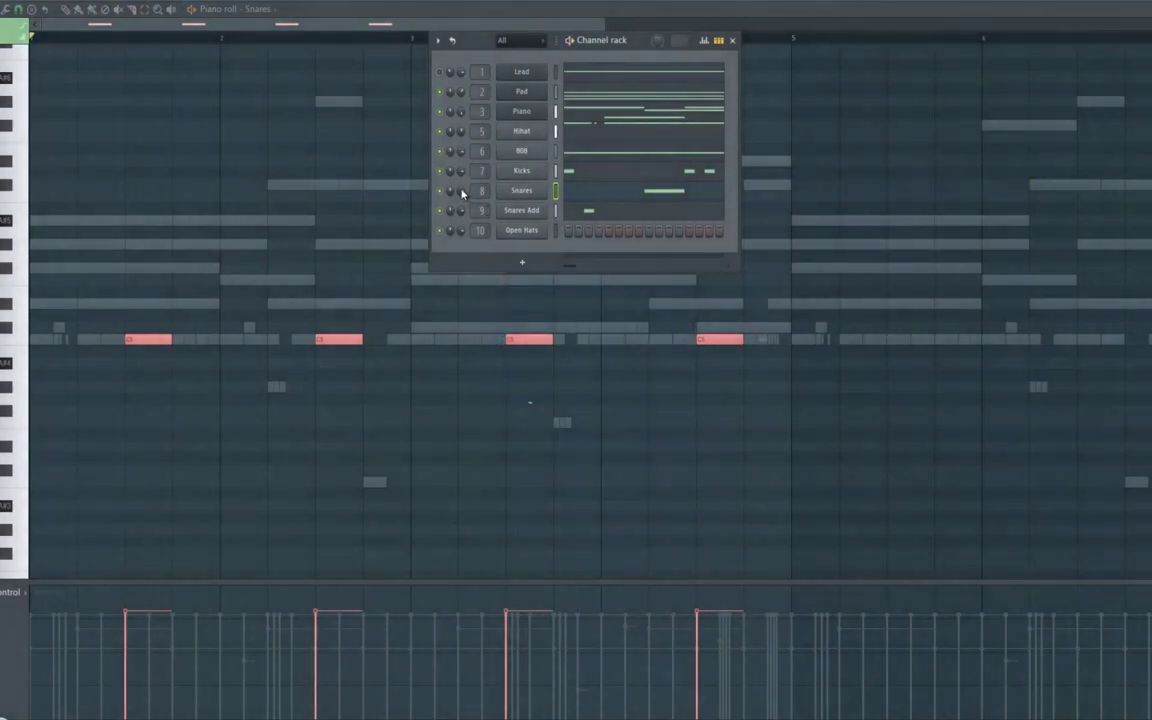
pyautogui.click(521, 191)
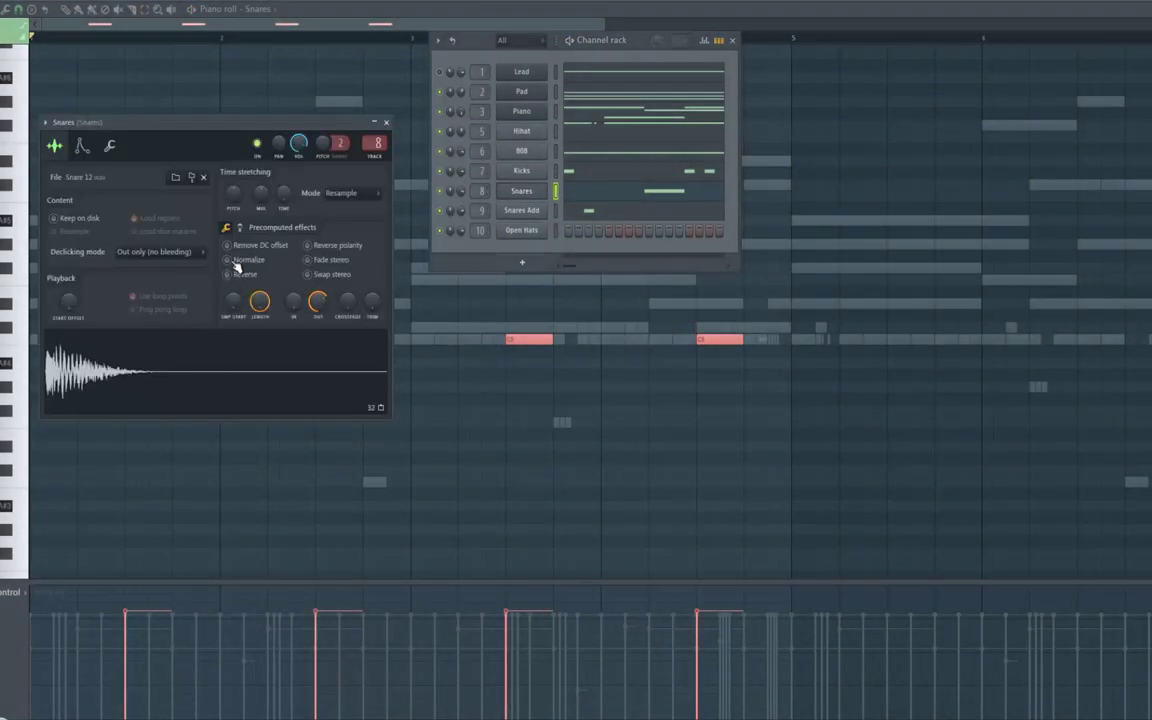
pyautogui.click(110, 146)
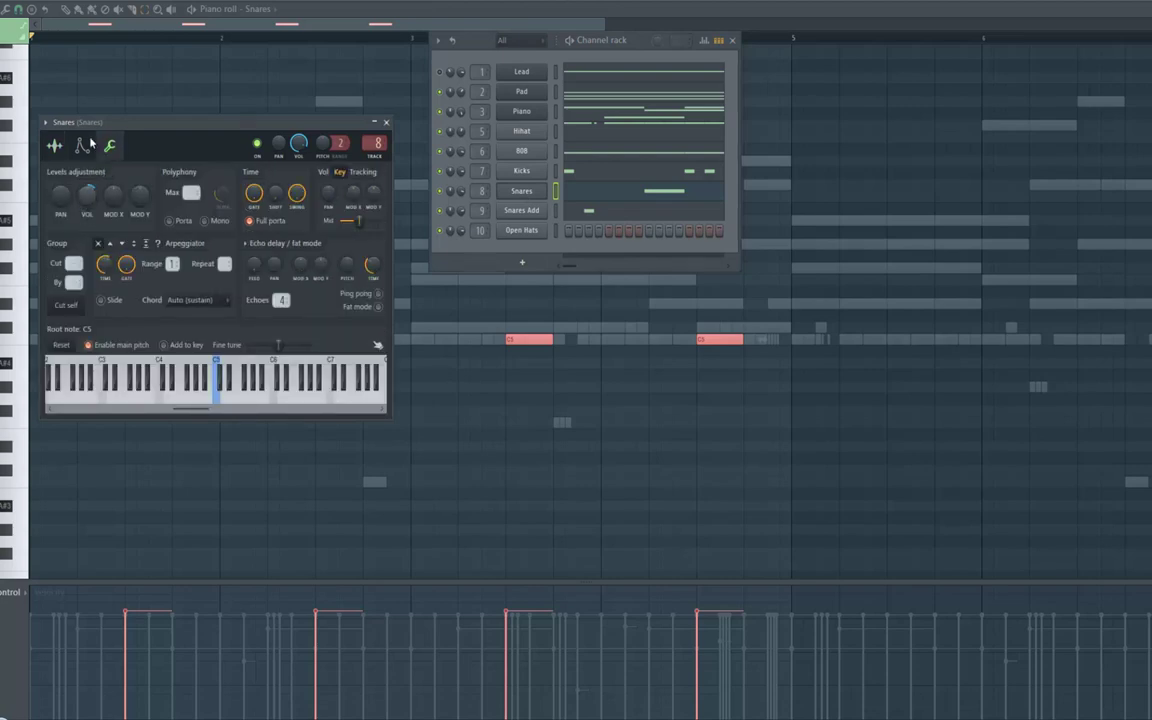
pyautogui.click(386, 122)
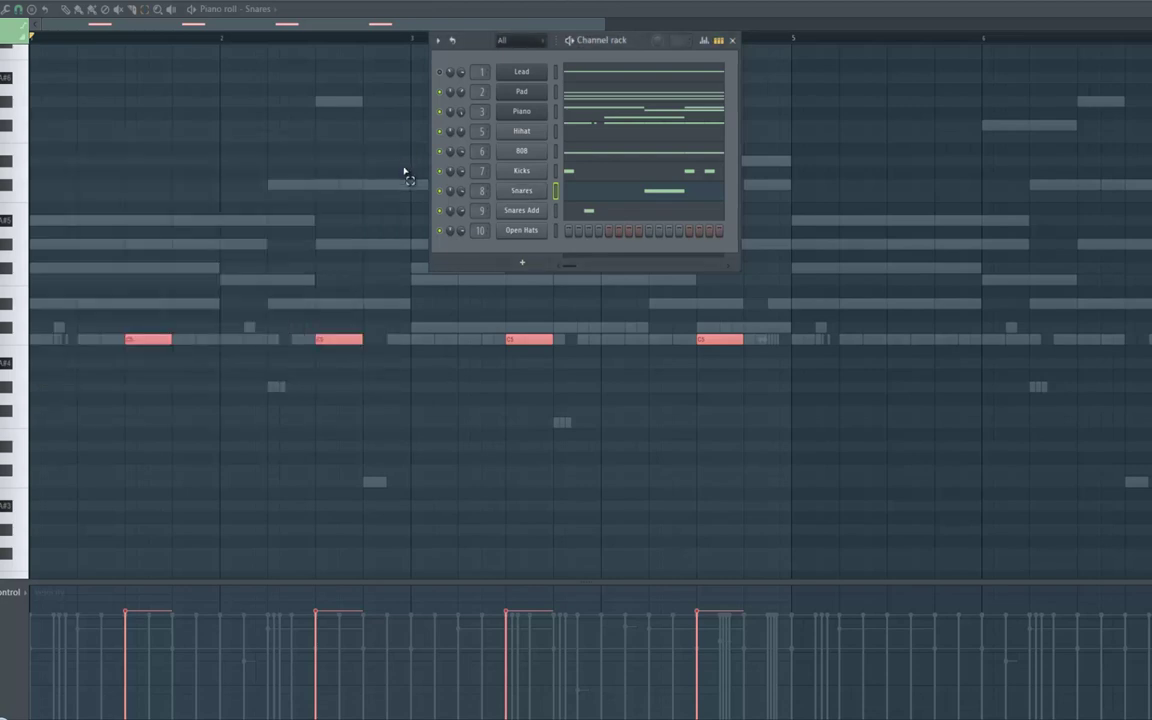
# Step: Play the pattern, select the C5 snare notes and copy them to bars 5 to 8
pyautogui.press('space')
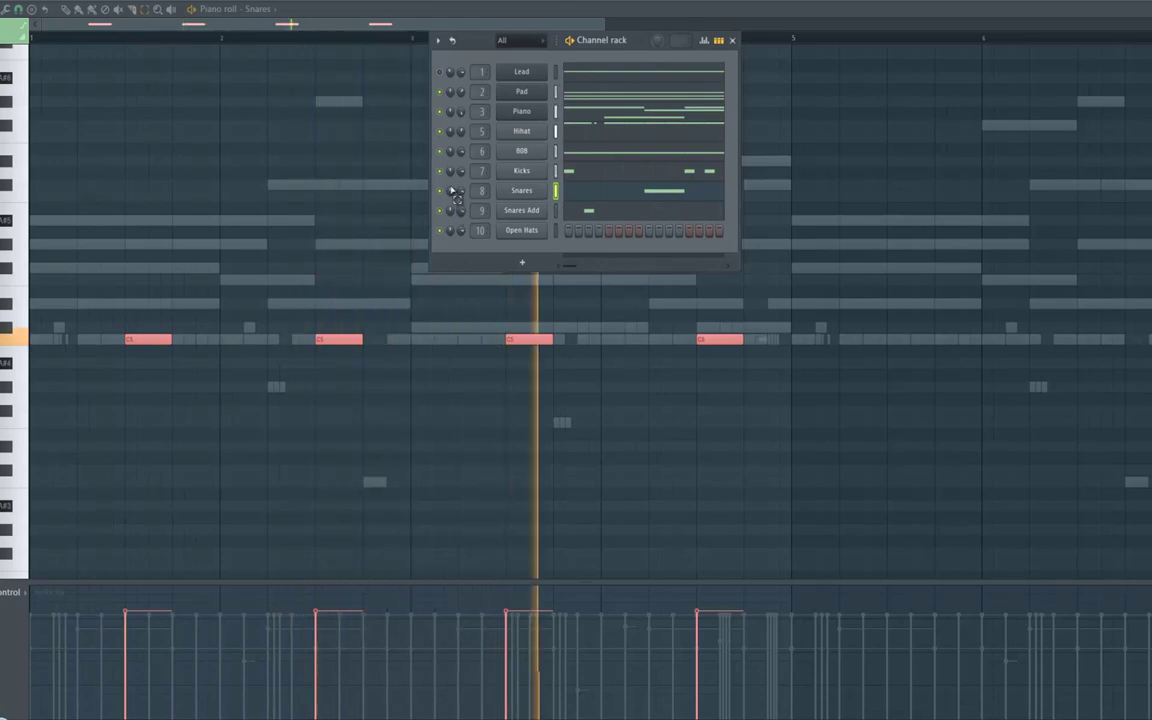
pyautogui.click(17, 343)
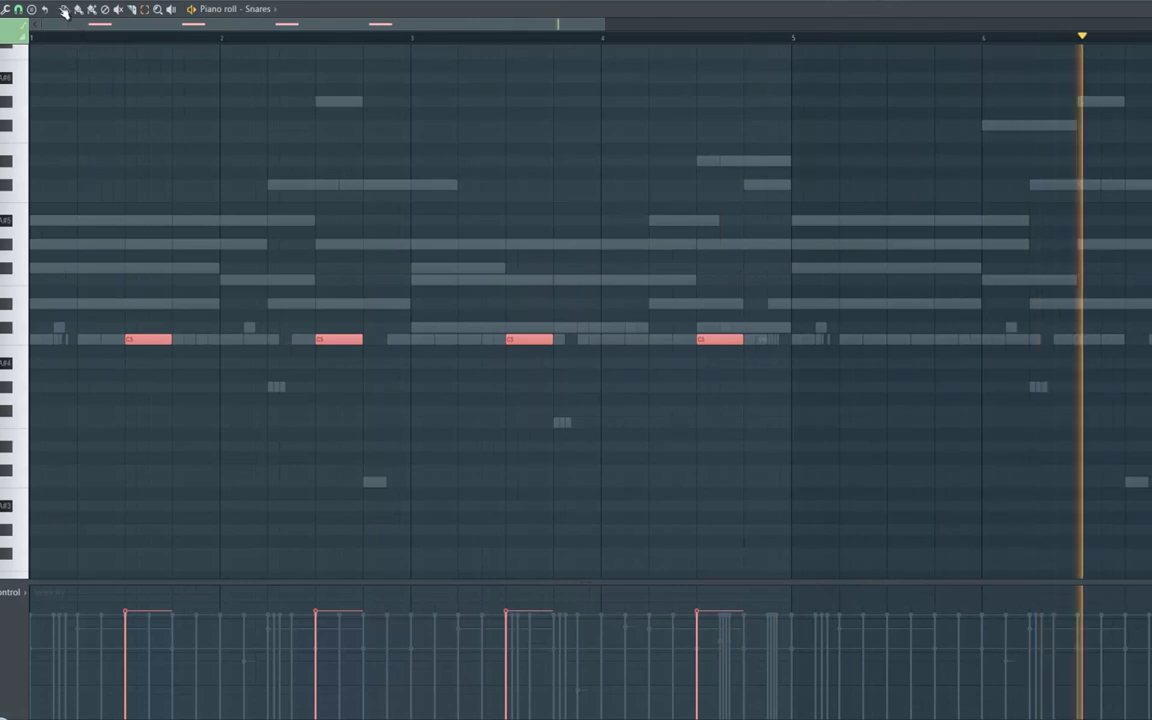
pyautogui.moveTo(144, 341); pyautogui.dragTo(910, 339)
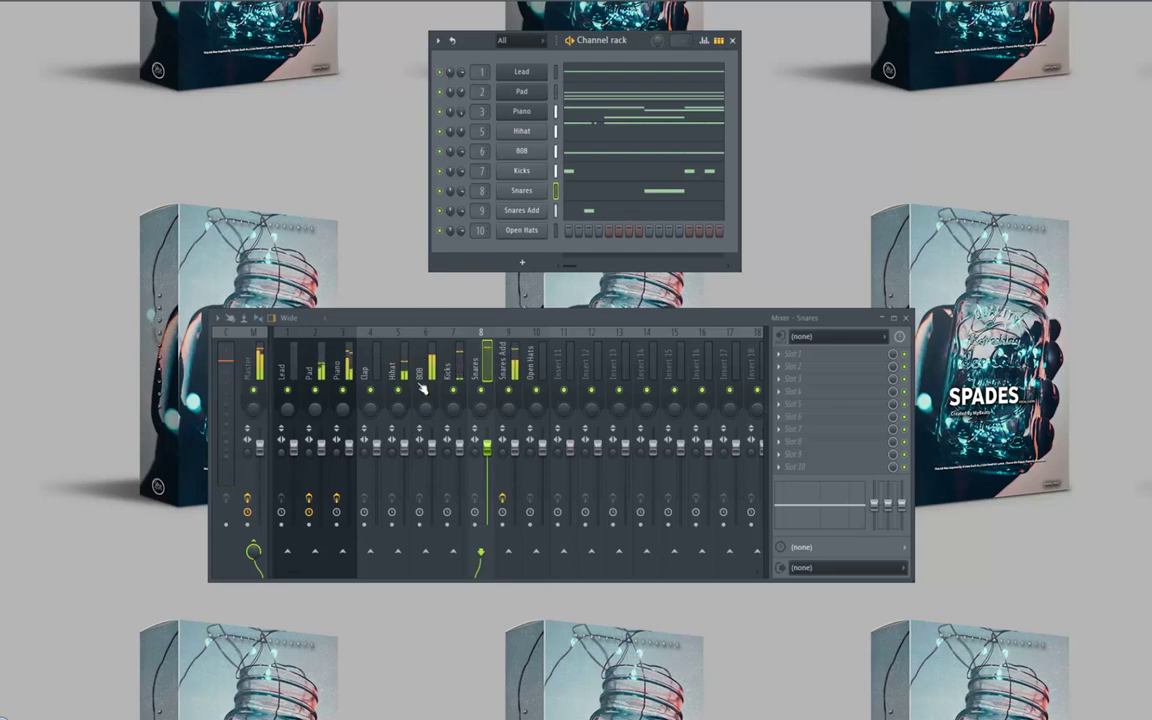
# Step: Inspect the effects on the Pad mixer track during playback and close the mixer
pyautogui.click(312, 372)
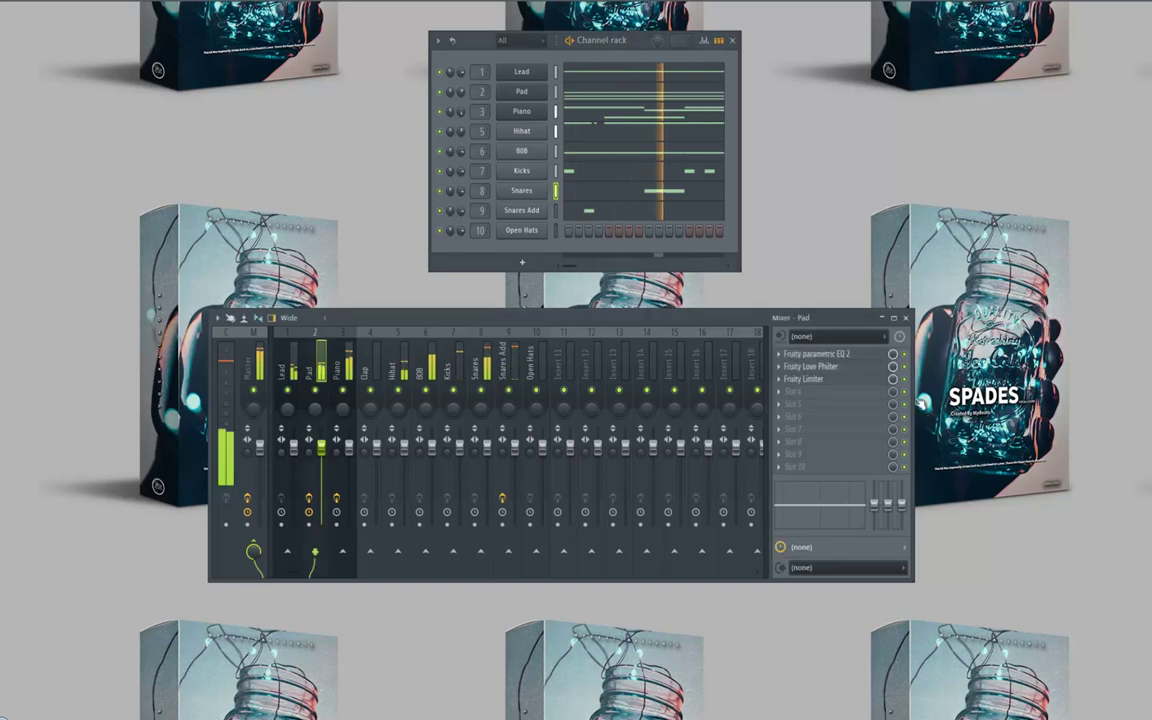
pyautogui.press('space')
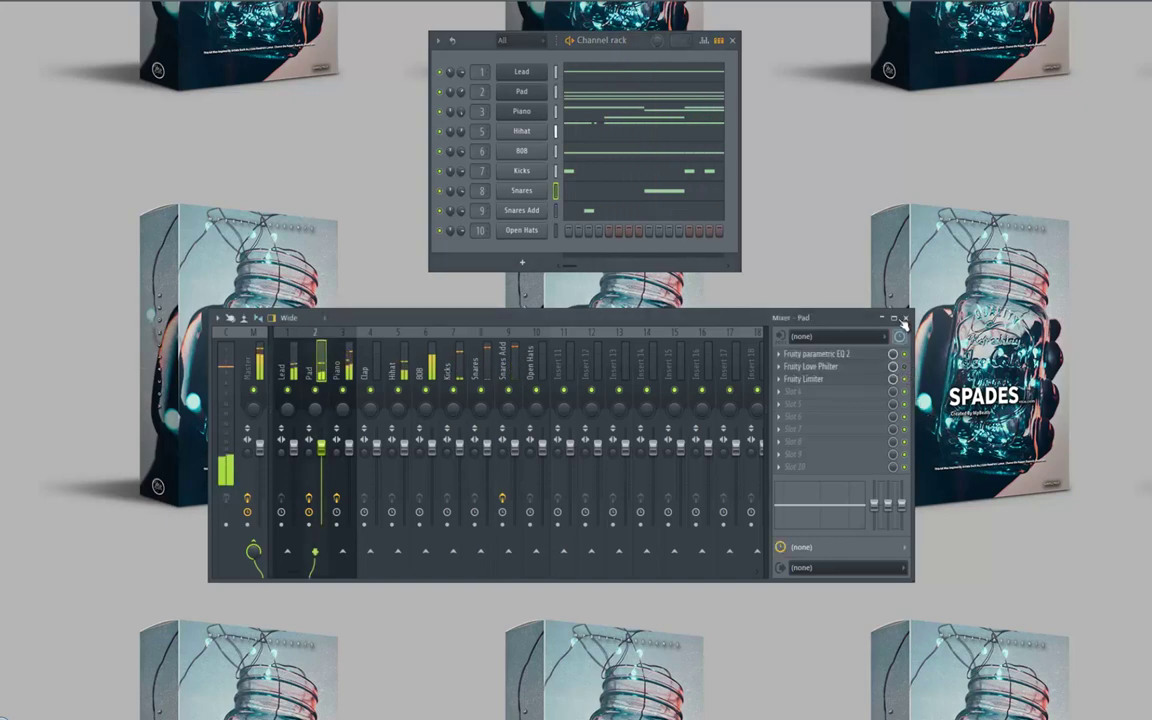
pyautogui.press('F9')
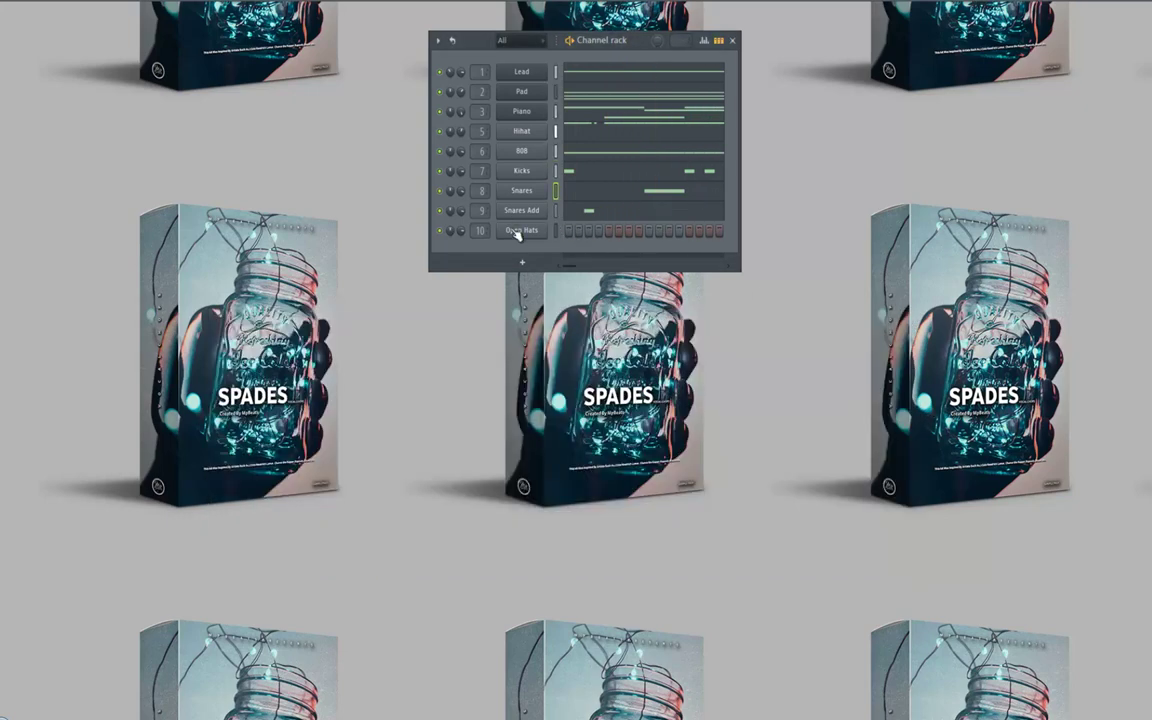
# Step: Add open hat notes in the Open Hats piano roll: C5 on beat 2 of bar 1 and G#4 on beat 4 of bar 2
pyautogui.click(517, 231)
pyautogui.rightClick(517, 231)
pyautogui.click(525, 212)
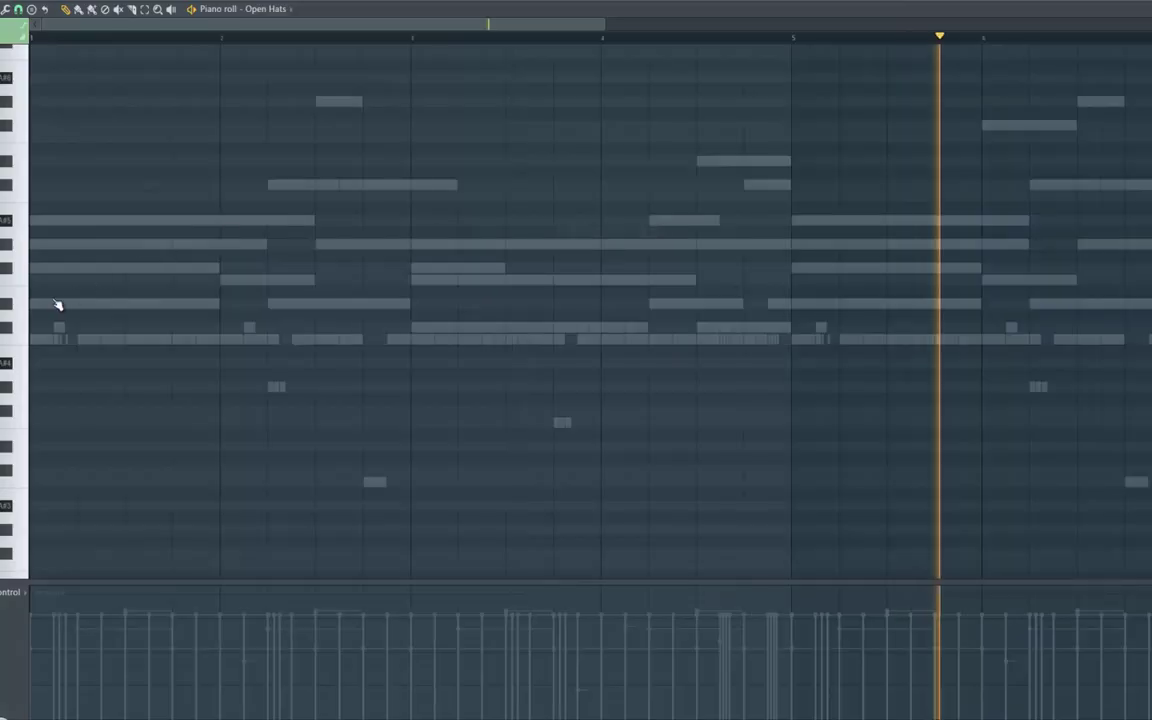
pyautogui.click(22, 343)
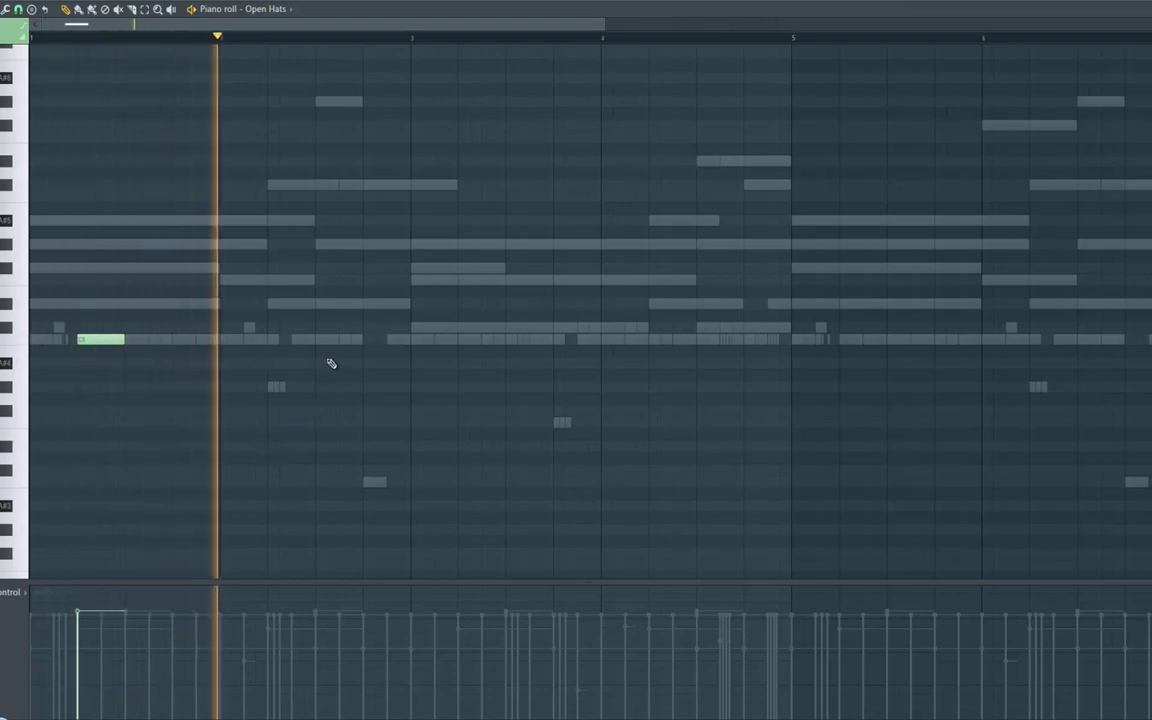
pyautogui.press('space')
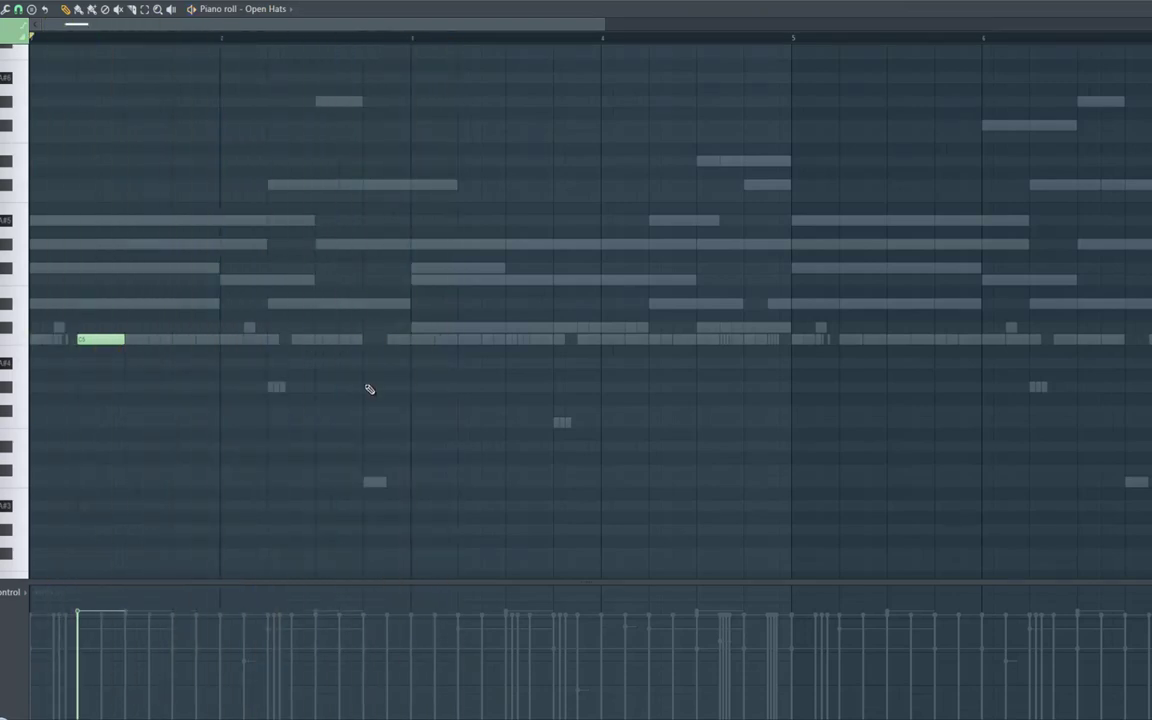
pyautogui.click(368, 387)
# Step: Normalize the Open Hats sample and give it a fade-out
pyautogui.press('F6')
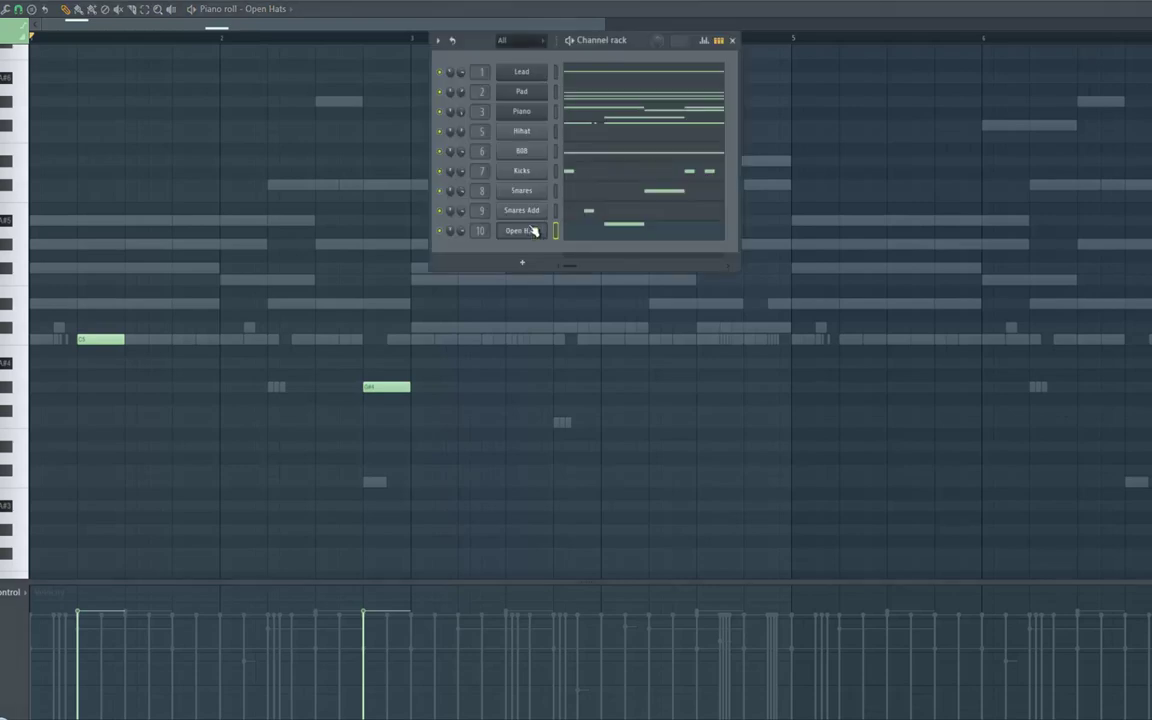
pyautogui.click(524, 231)
pyautogui.click(294, 329)
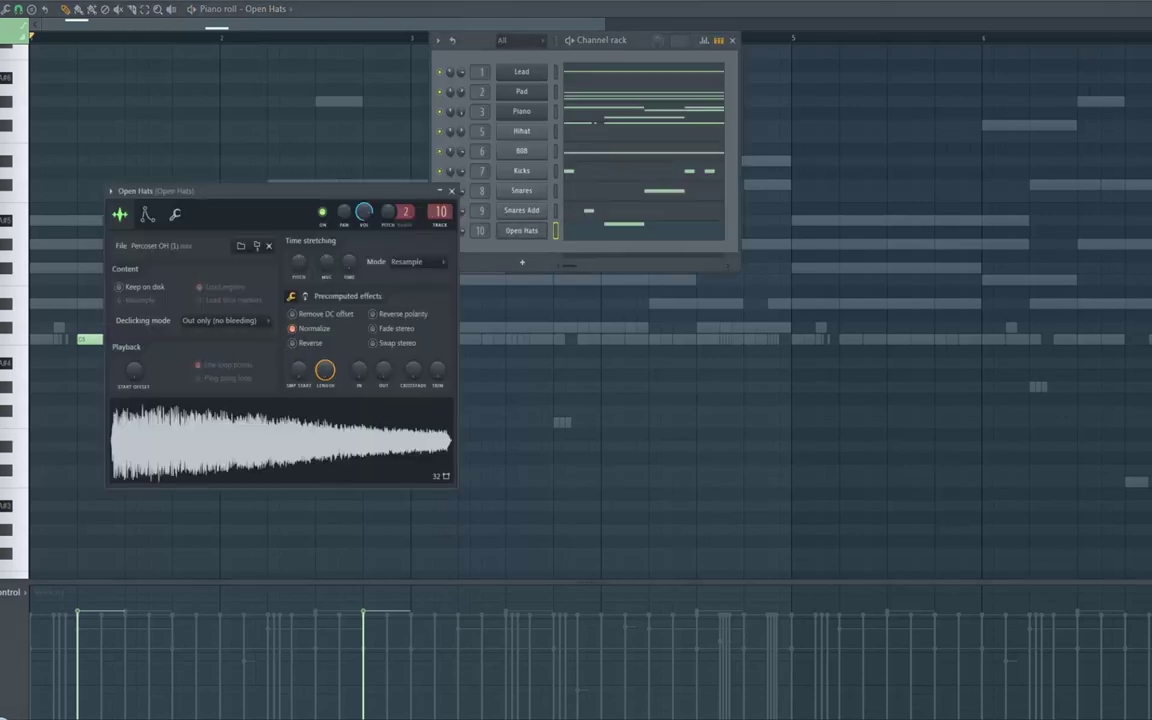
pyautogui.hotkey('ctrl', 's')
pyautogui.moveTo(383, 372); pyautogui.dragTo(366, 330)
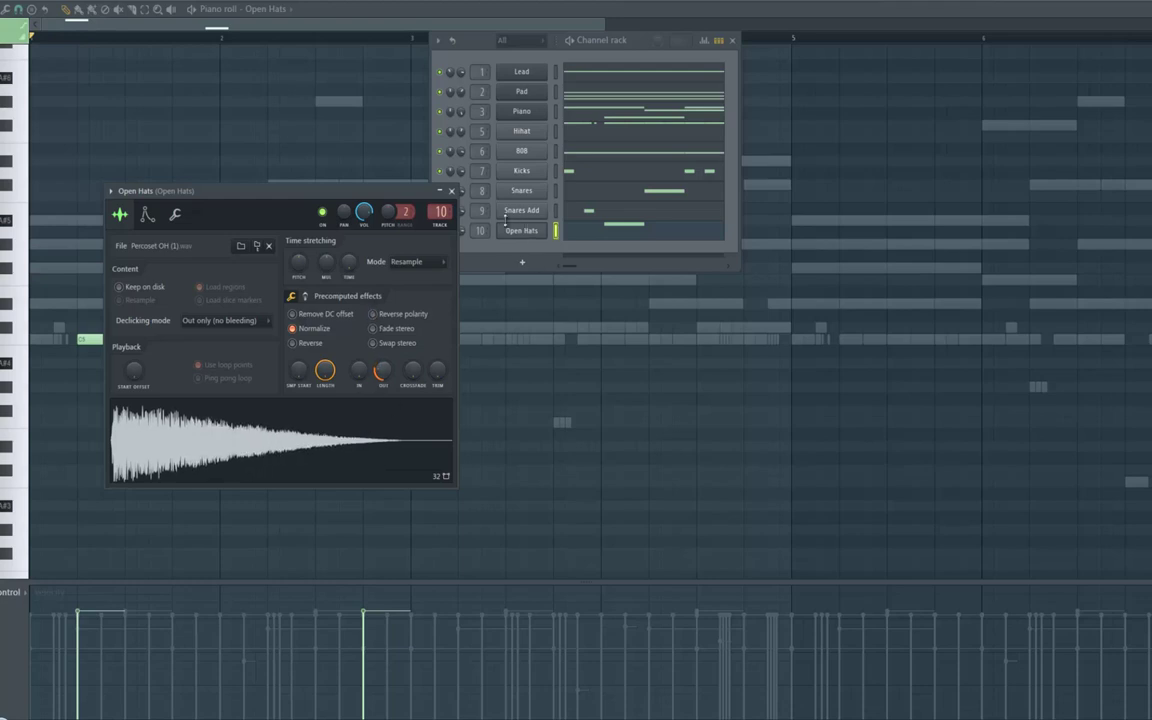
# Step: Lower the Open Hats channel volume slightly, enable its volume envelope and close the channel settings with the pattern playing
pyautogui.moveTo(466, 233); pyautogui.dragTo(470, 279)
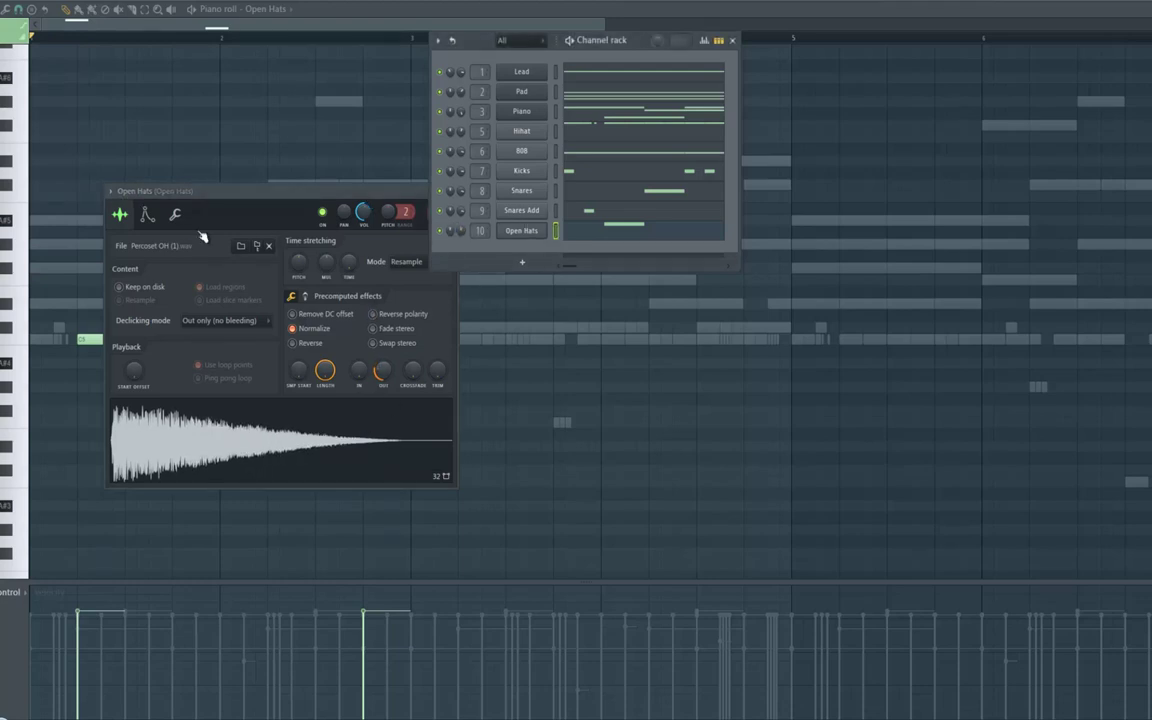
pyautogui.click(147, 216)
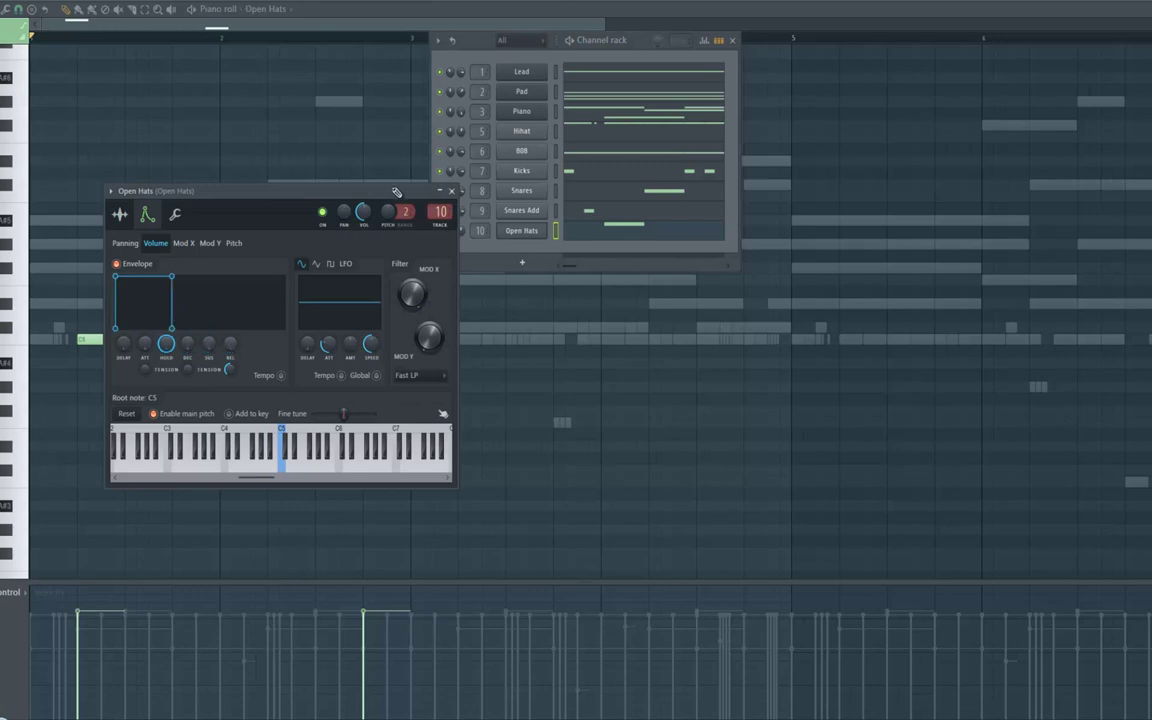
pyautogui.press('space')
pyautogui.click(452, 191)
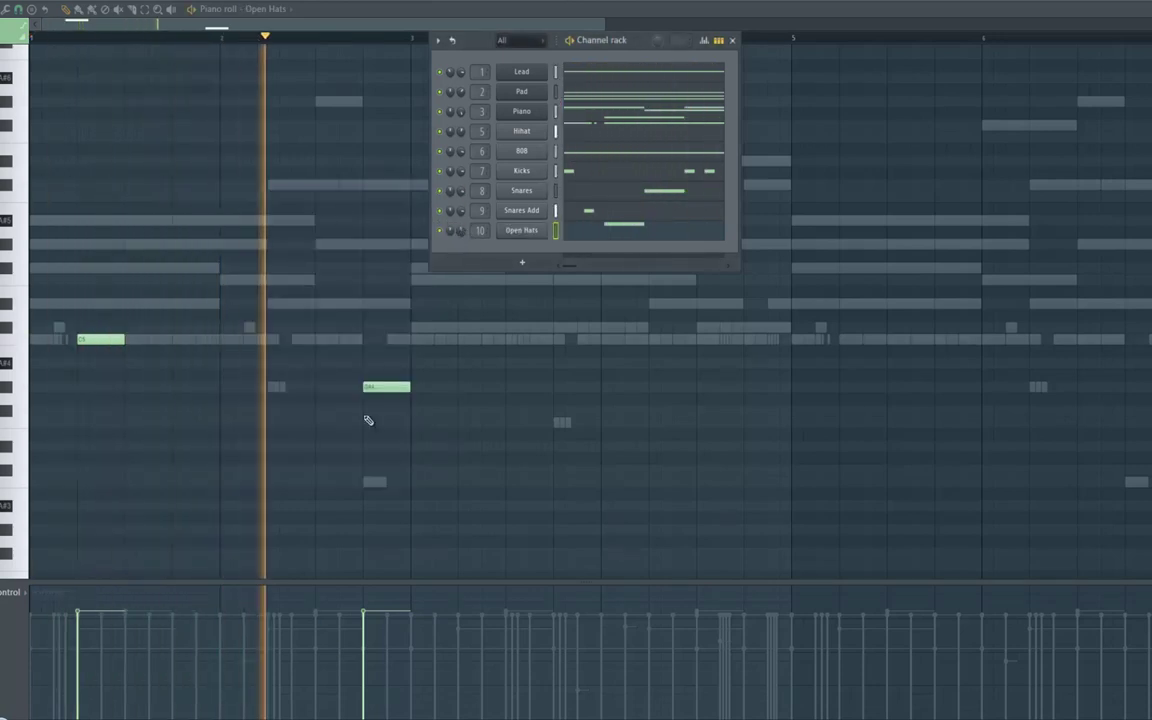
# Step: Shorten the G#4 open hat to half a beat starting on beat 4.5 of bar 2, and add a C5 note on beat 1 of bar 4
pyautogui.moveTo(409, 388)
pyautogui.mouseDown()
pyautogui.moveTo(383, 390)
pyautogui.moveTo(398, 388)
pyautogui.mouseUp()
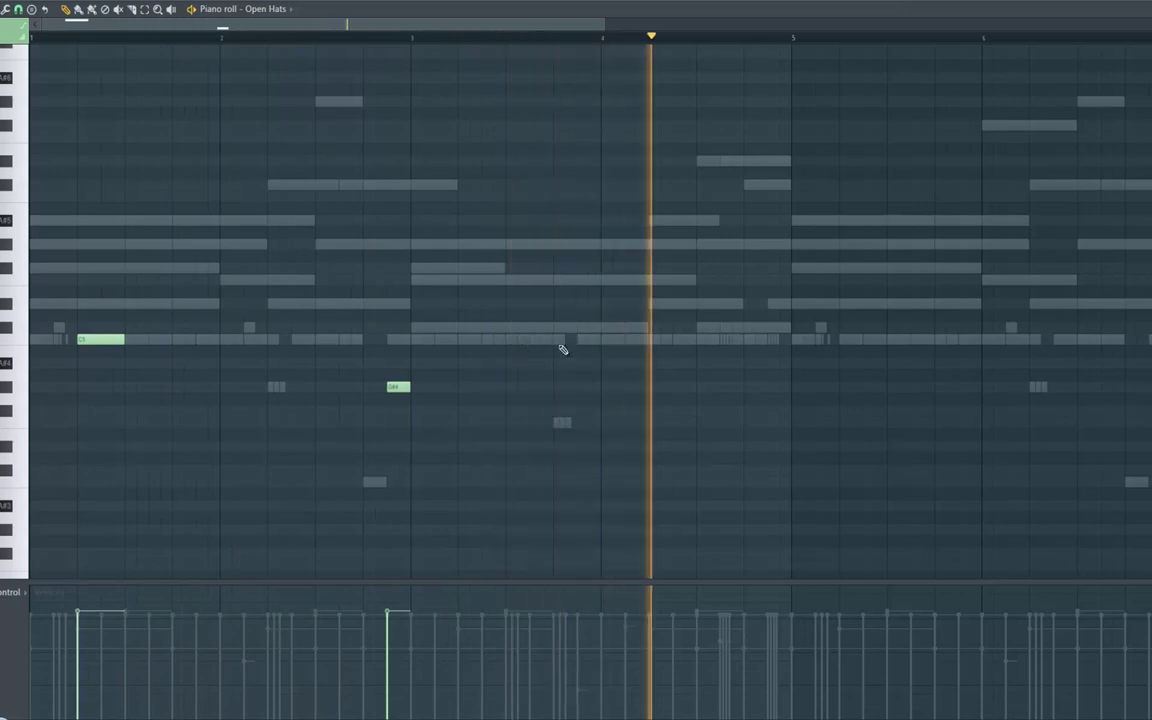
pyautogui.press('space')
pyautogui.click(601, 340)
# Step: Play the pattern and add half-beat open hats in bar 4: F4 on beat 3.5 and D#4 on beat 4.5
pyautogui.press('space')
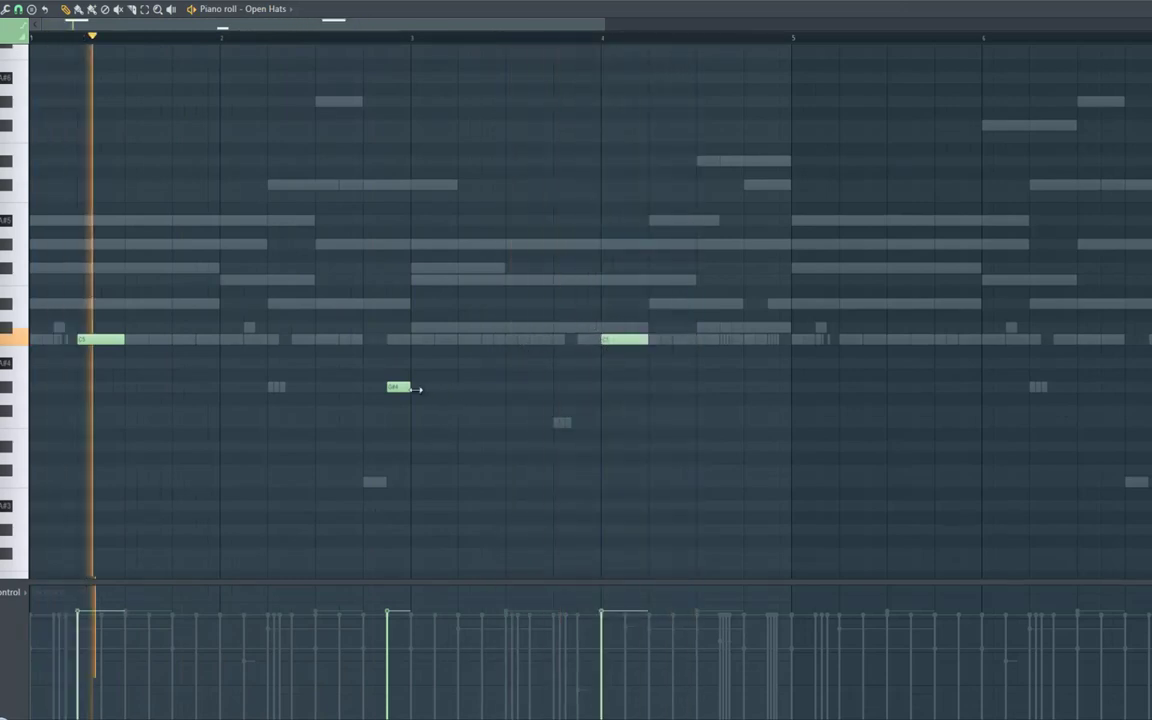
pyautogui.click(722, 421)
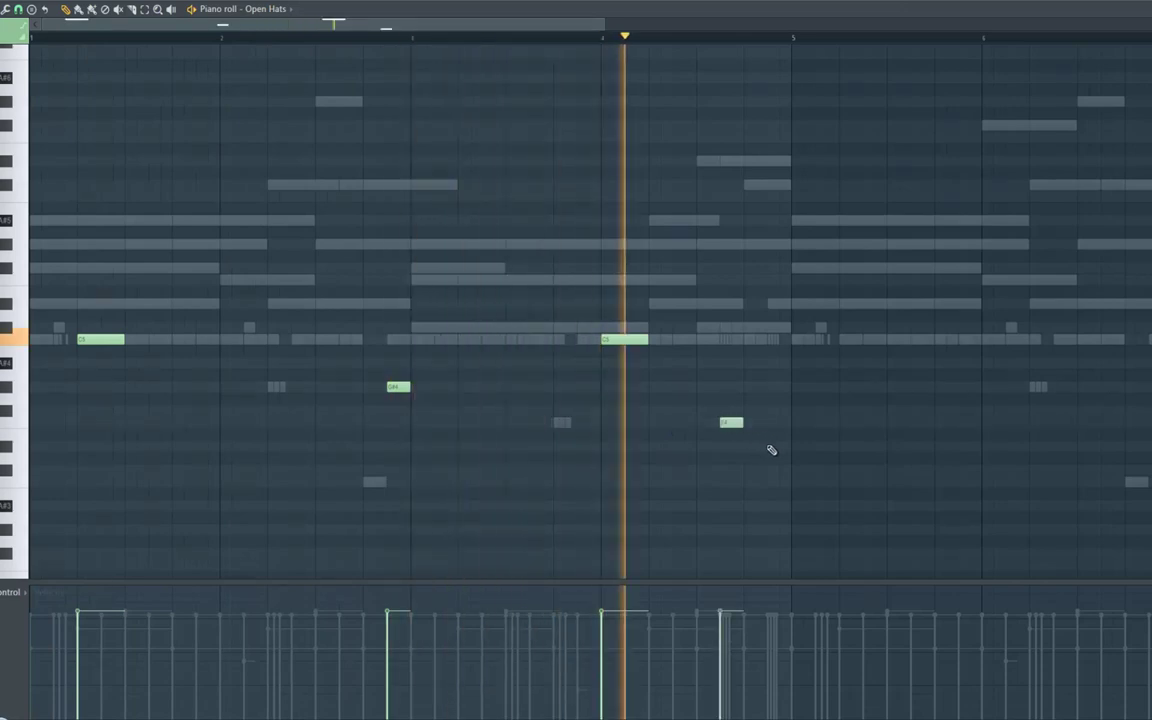
pyautogui.click(768, 448)
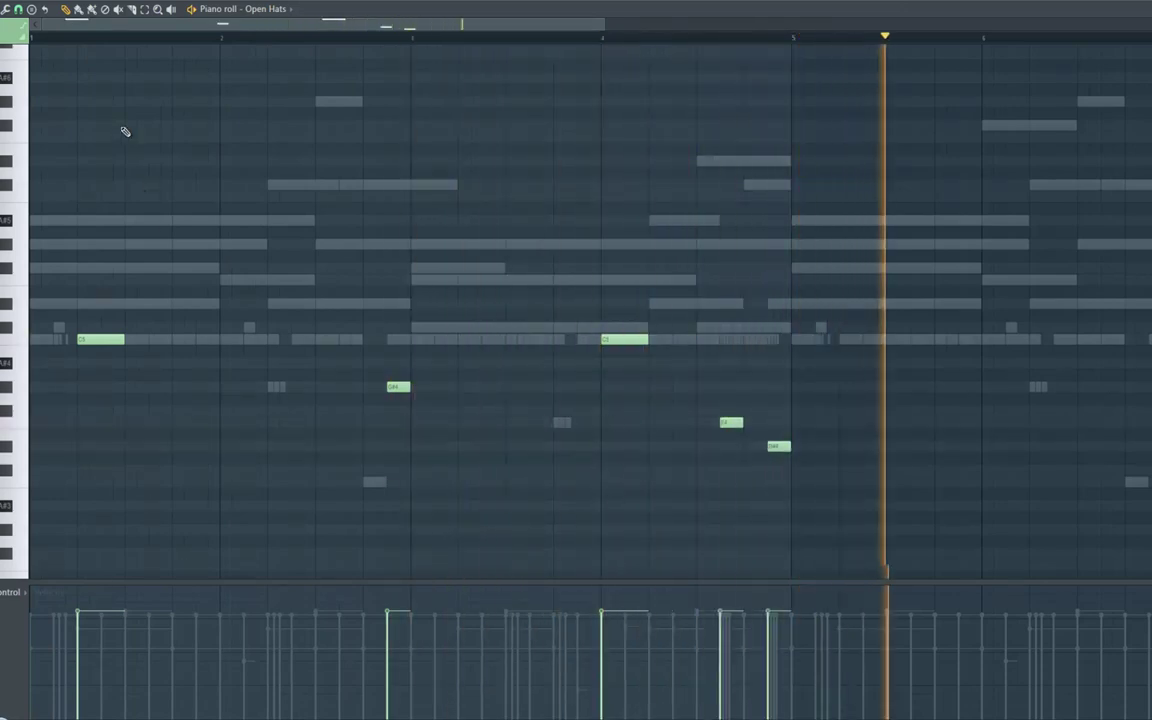
# Step: Mute the Lead channel, and duplicate all the Open Hats notes into the following four bars
pyautogui.press('F6')
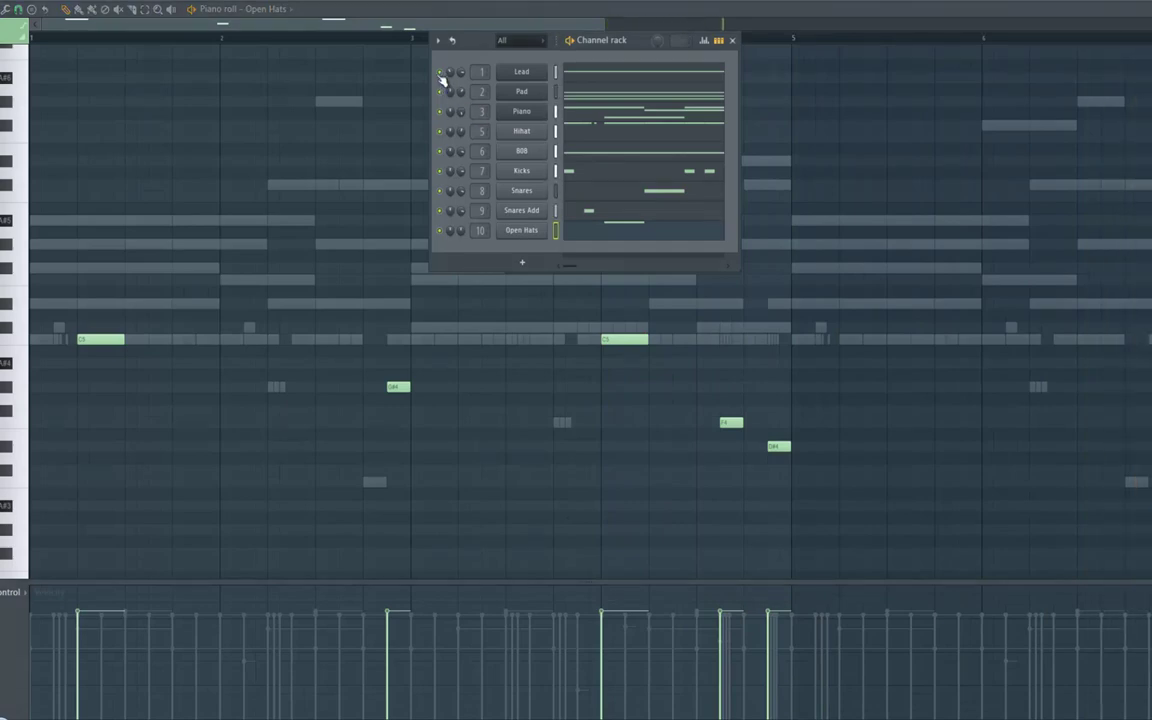
pyautogui.click(146, 11)
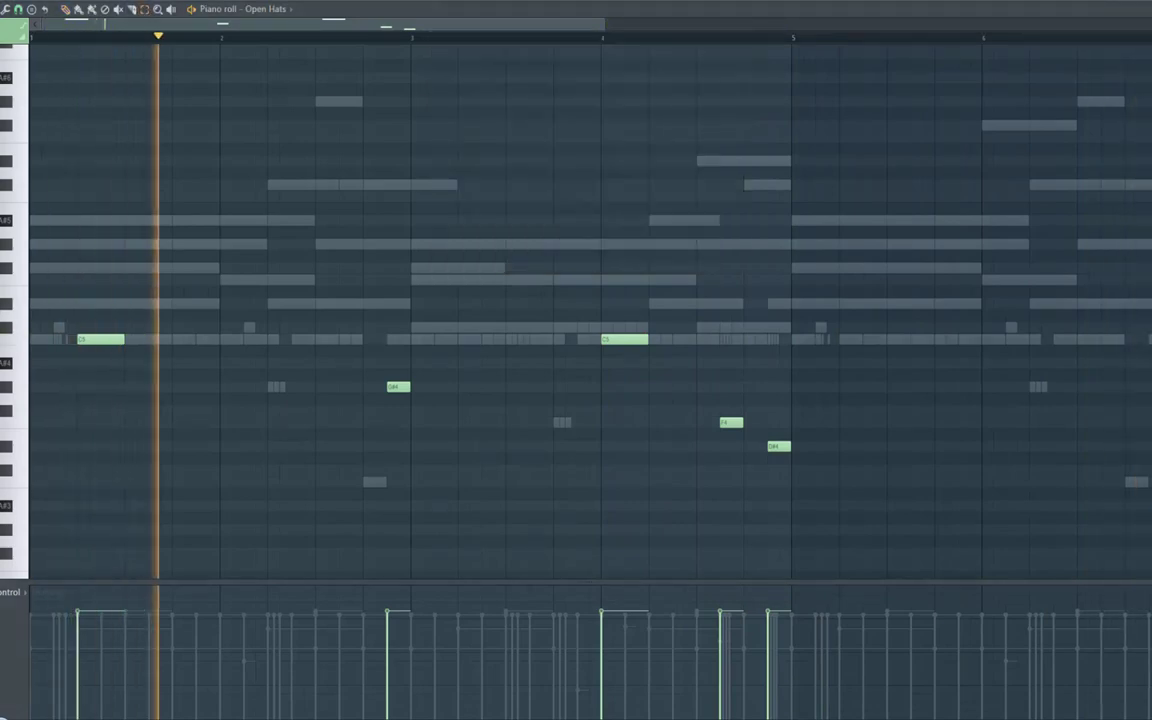
pyautogui.moveTo(36, 498); pyautogui.dragTo(36, 286)
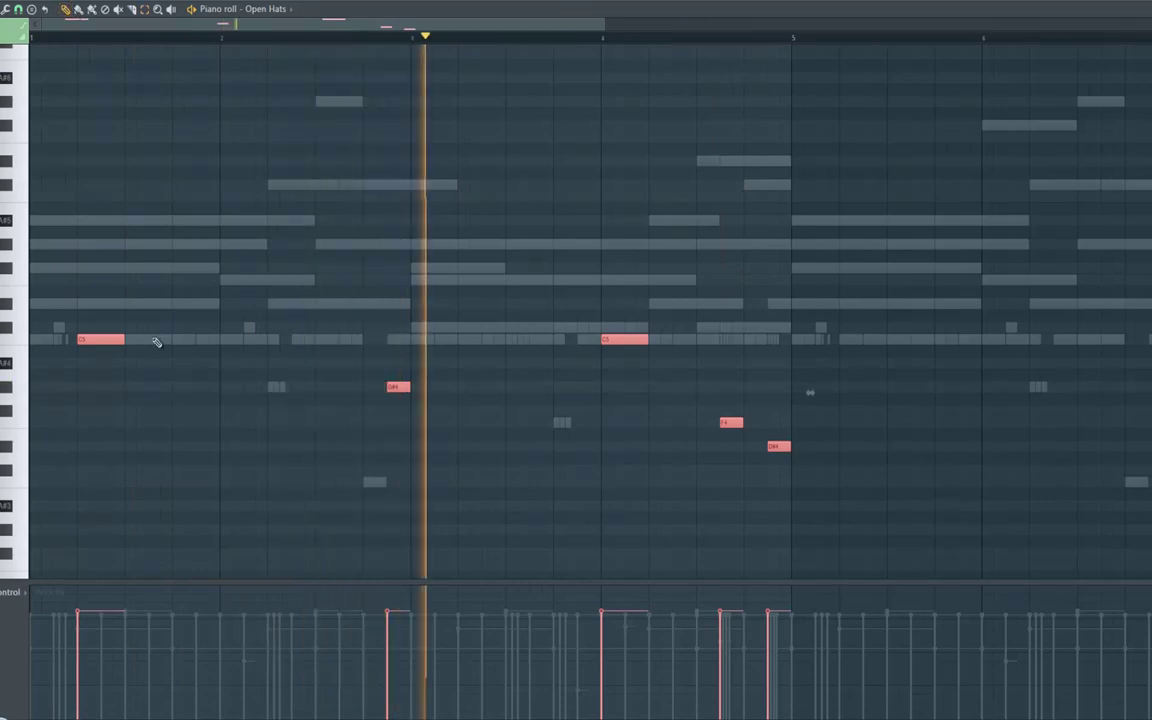
pyautogui.hotkey('ctrl', 'b')
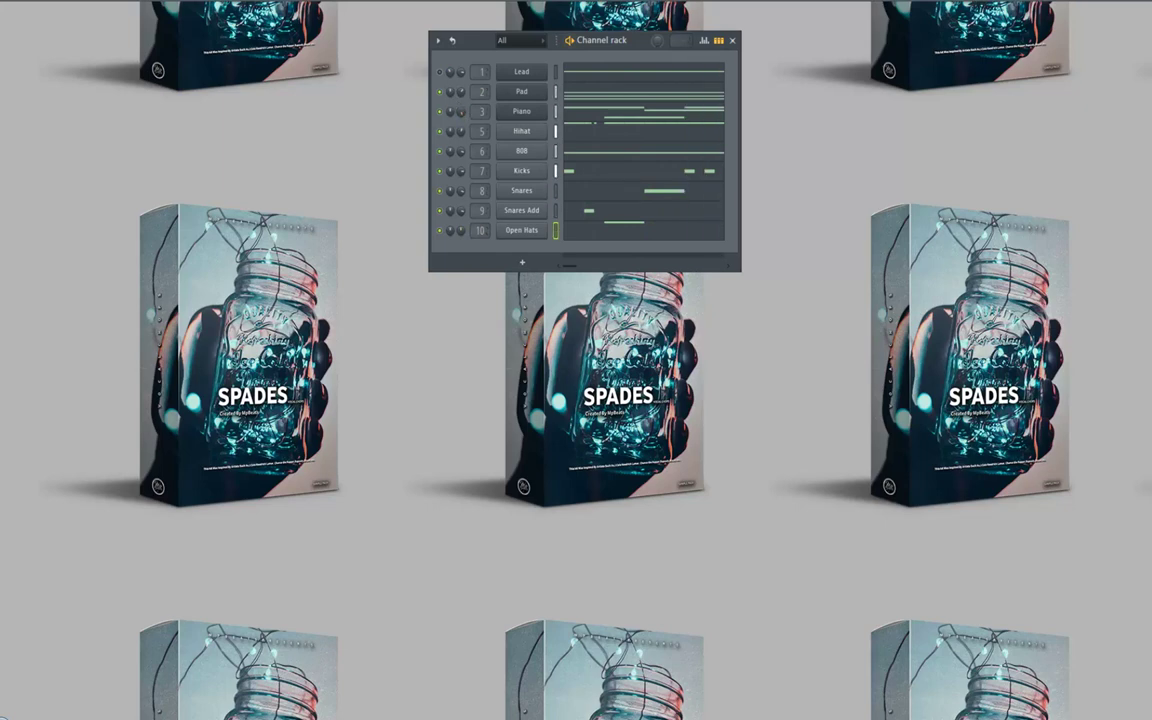
# Step: Solo the Piano mixer track and load Gross Beat in its sixth effect slot
pyautogui.press('F9')
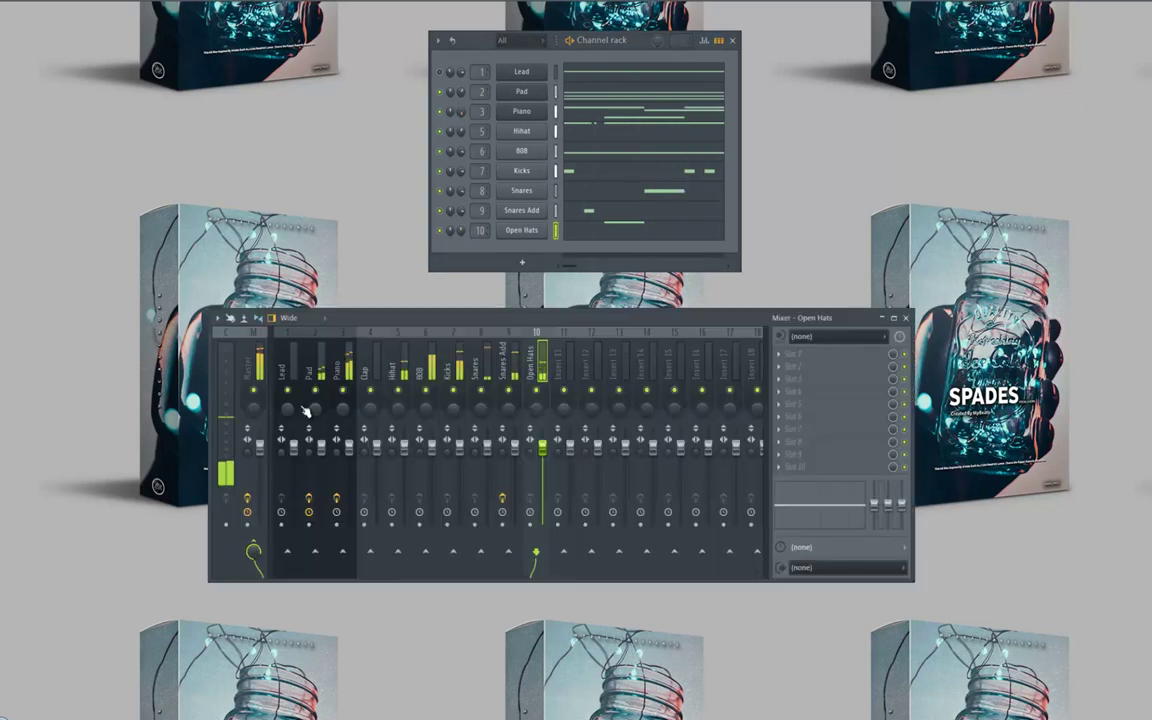
pyautogui.click(343, 396)
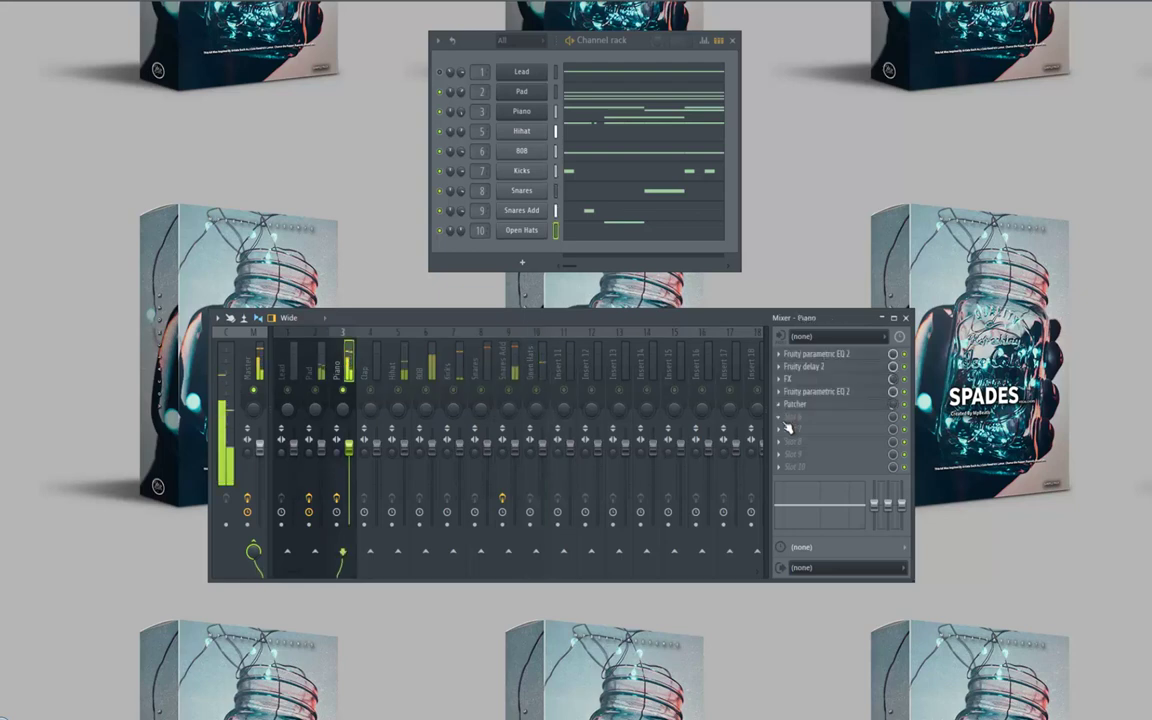
pyautogui.click(811, 428)
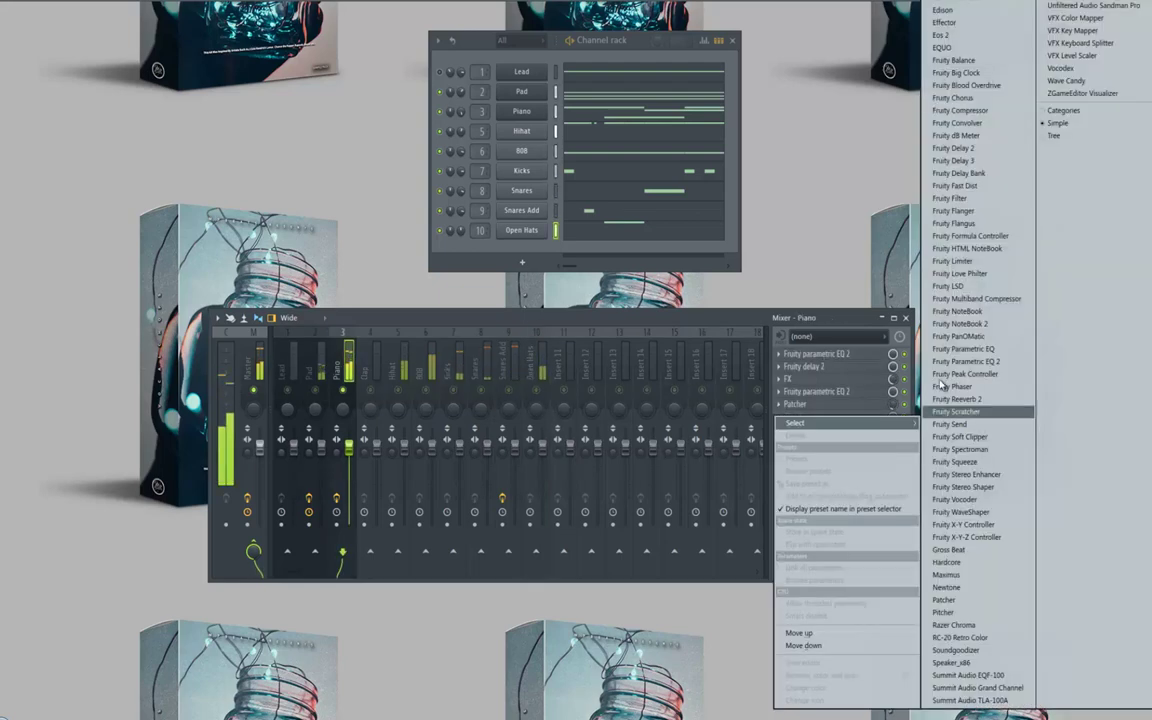
pyautogui.click(962, 550)
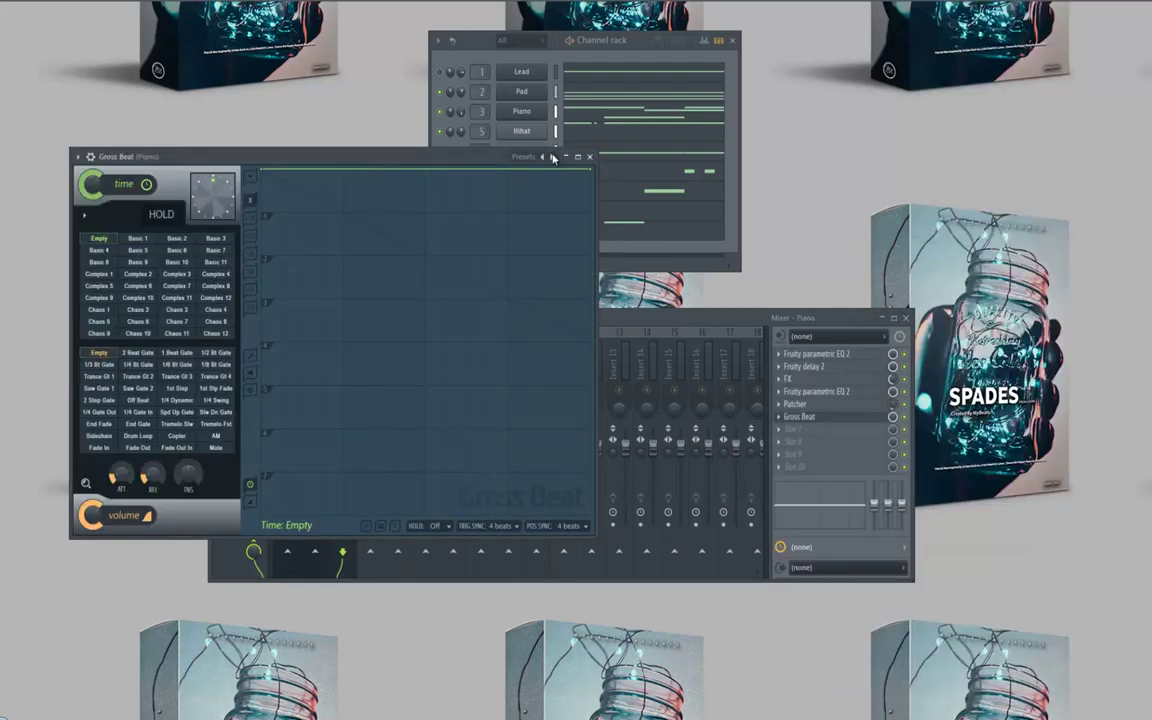
# Step: Try the Momentary and Pitch shifter presets in Gross Beat and play the pattern
pyautogui.click(549, 157)
pyautogui.click(583, 188)
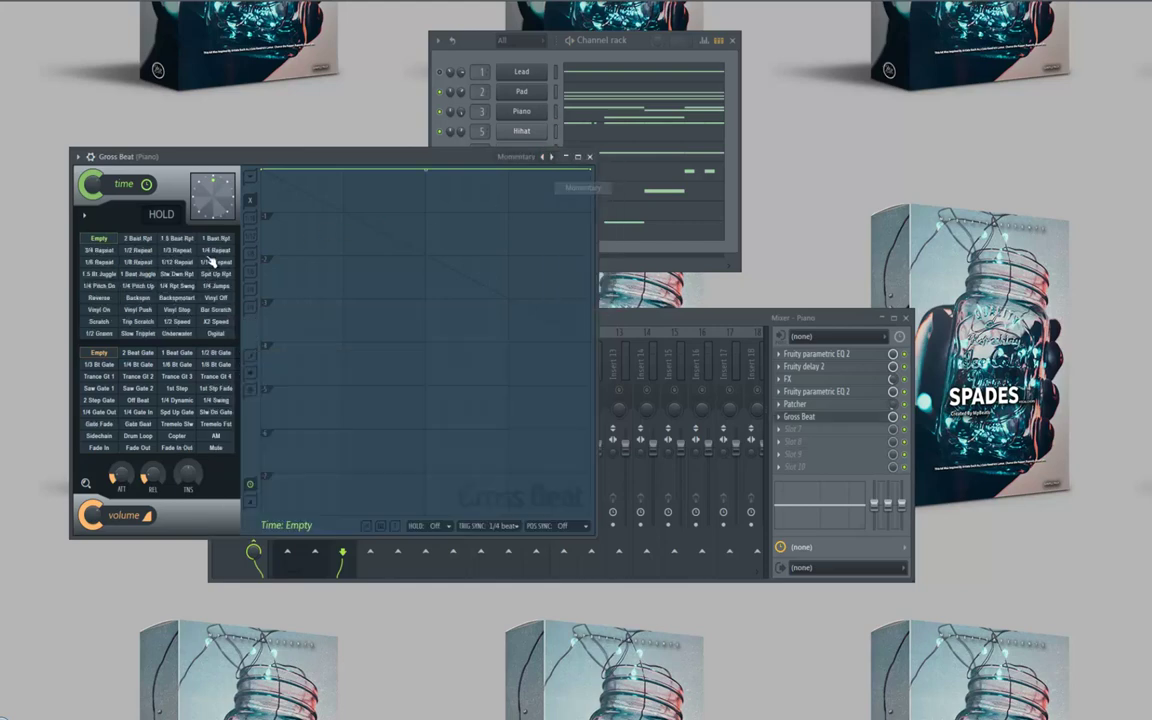
pyautogui.click(552, 158)
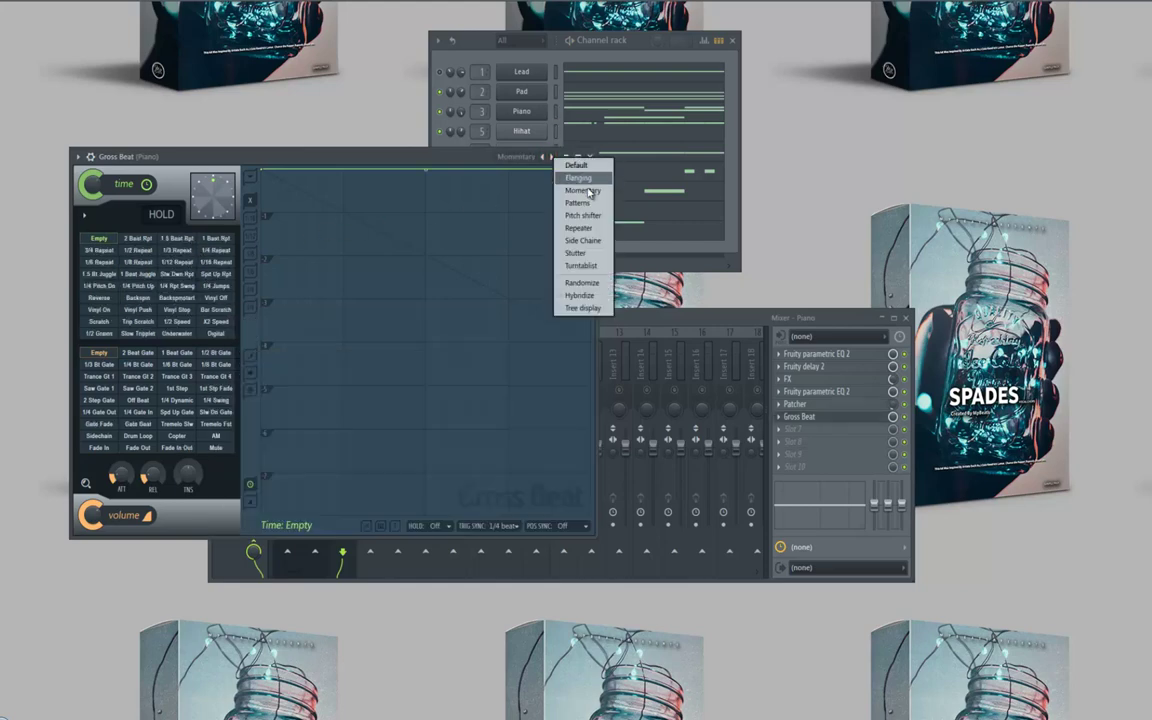
pyautogui.click(584, 216)
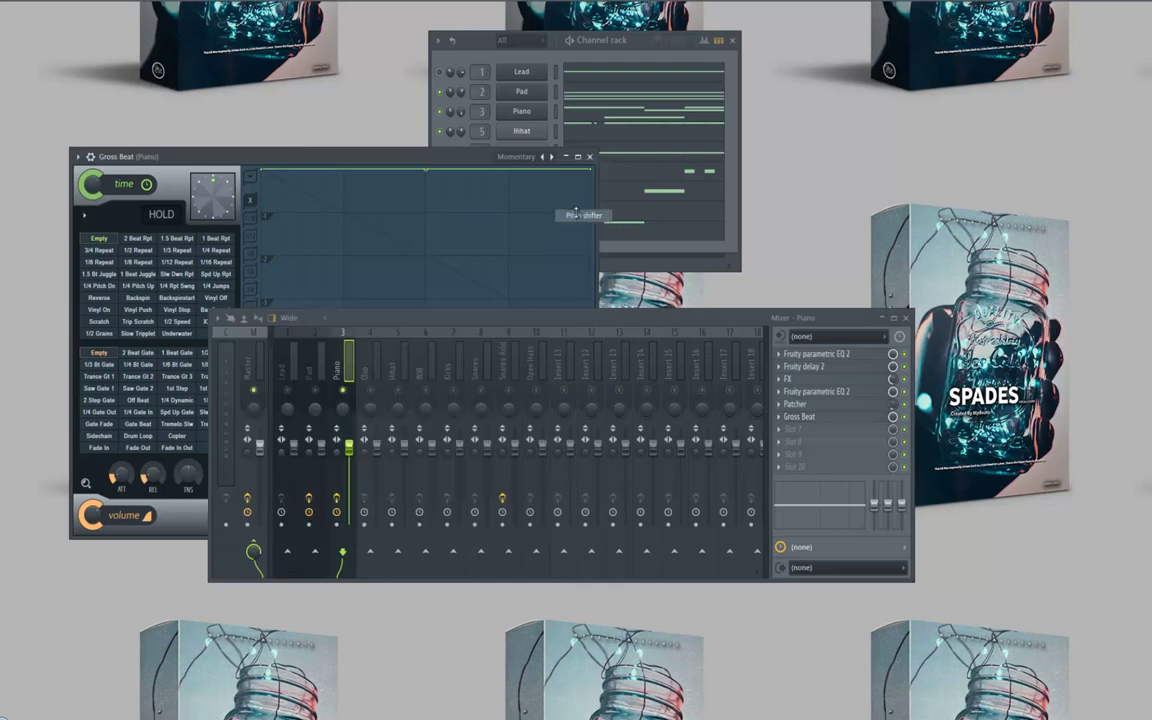
pyautogui.press('space')
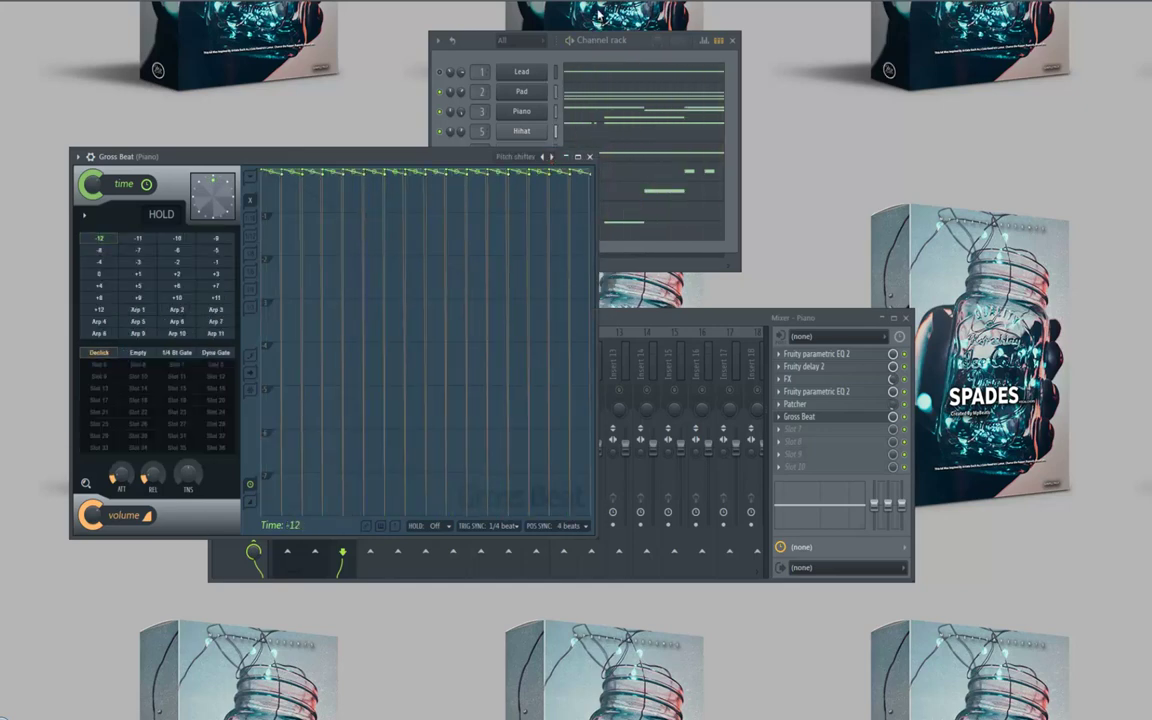
# Step: Load the Stutter preset in Gross Beat, try several time slots, and select Stut 4 before closing the plugin
pyautogui.click(553, 159)
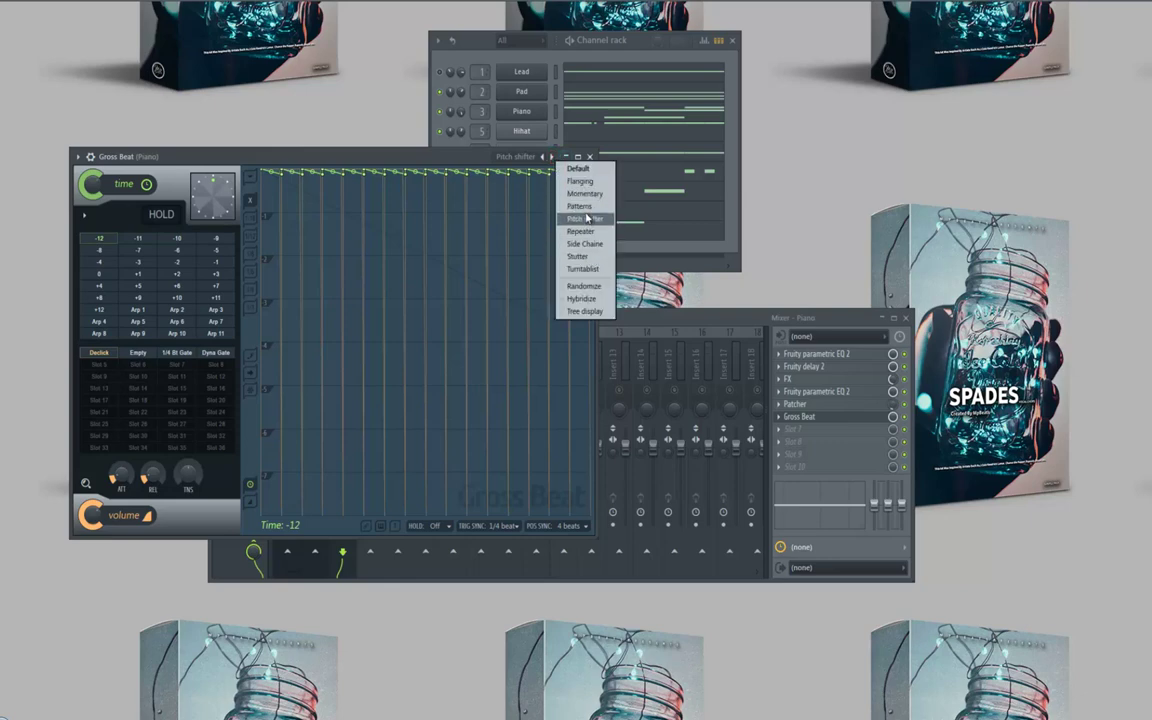
pyautogui.click(578, 256)
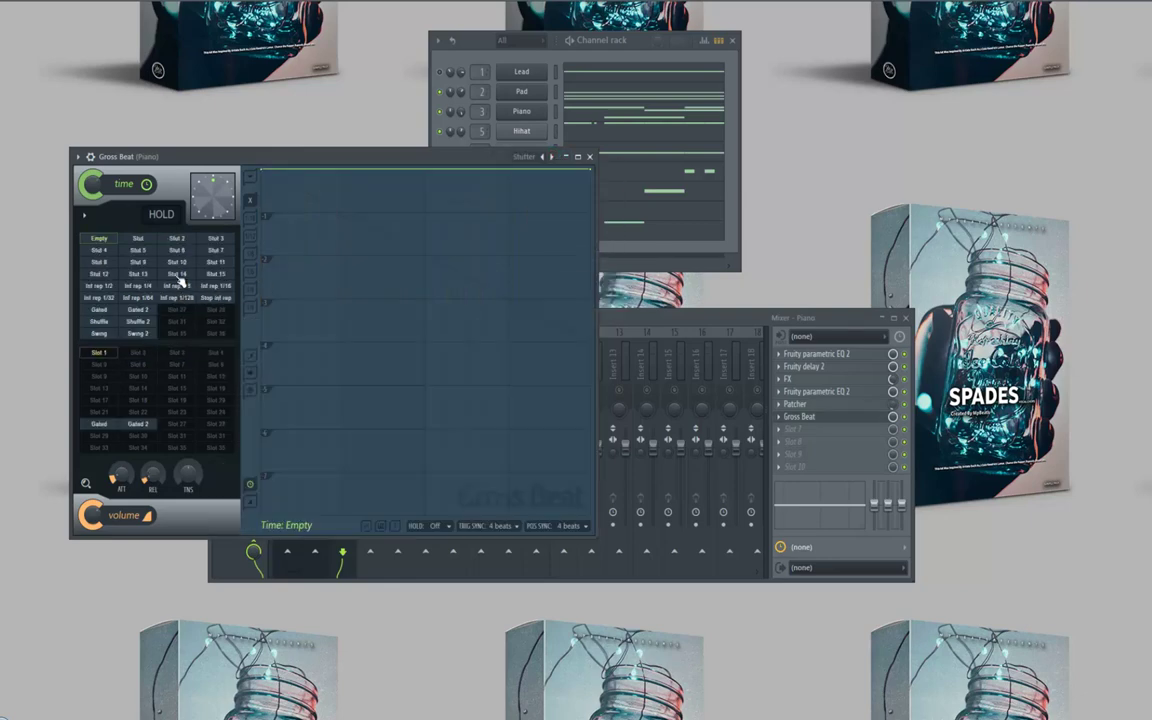
pyautogui.click(177, 276)
pyautogui.click(215, 261)
pyautogui.click(215, 250)
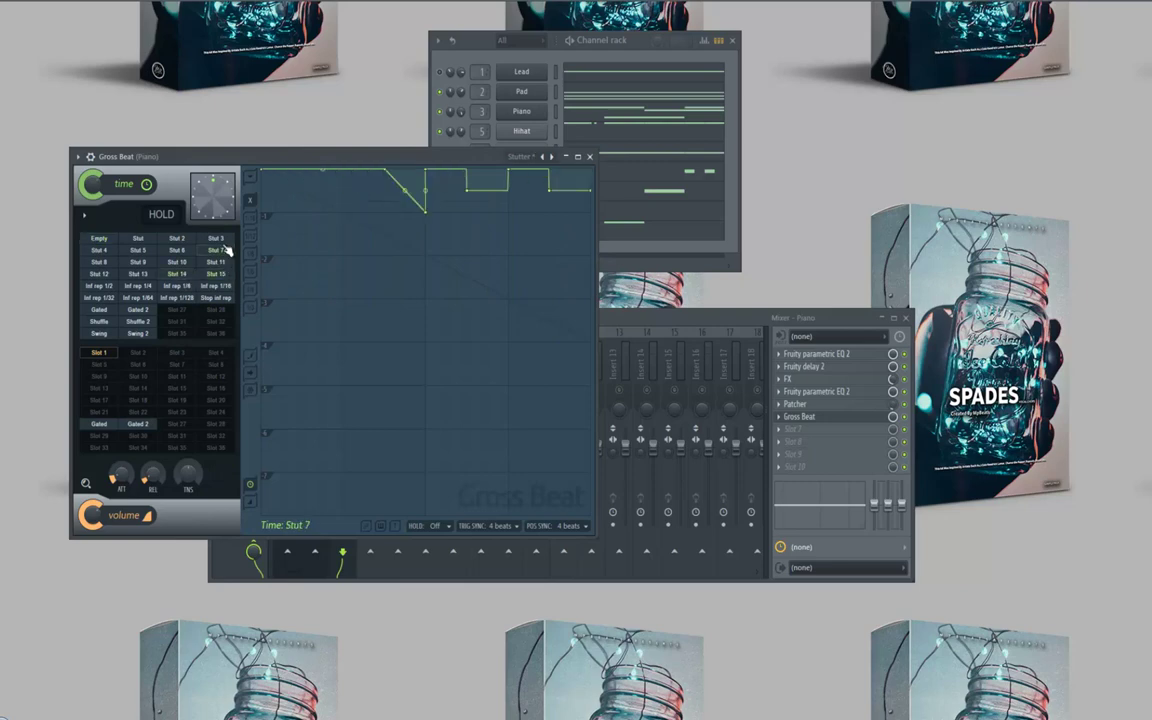
pyautogui.click(215, 238)
pyautogui.click(220, 287)
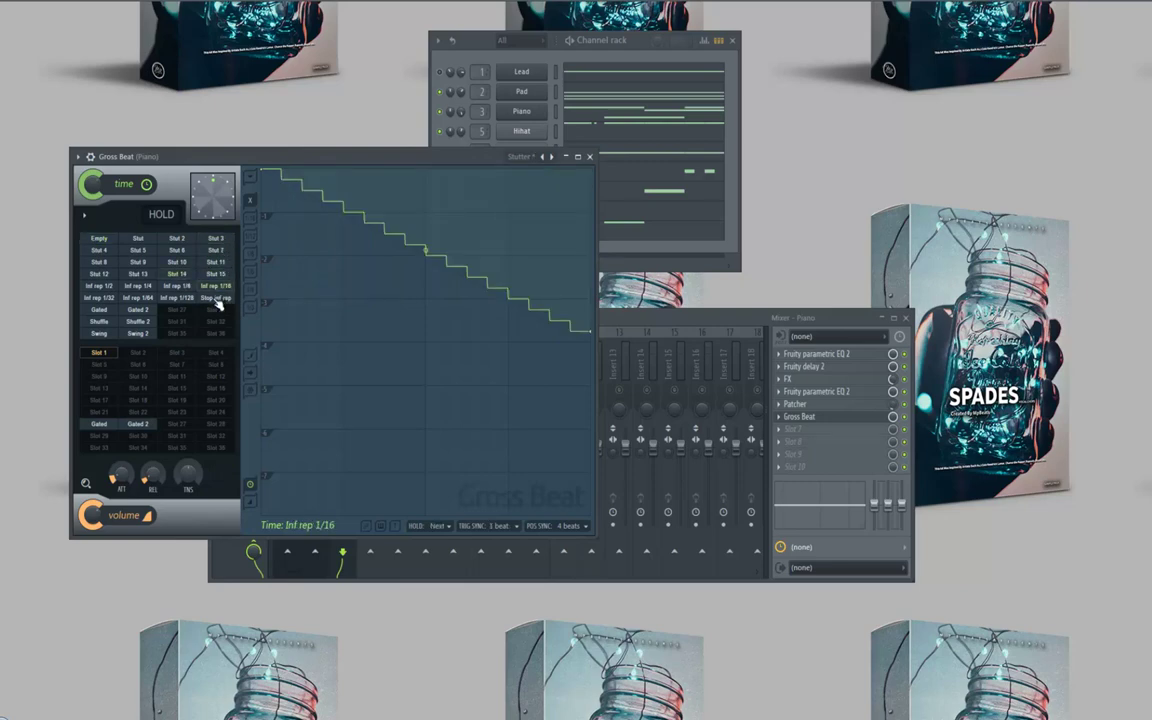
pyautogui.click(214, 298)
pyautogui.click(112, 261)
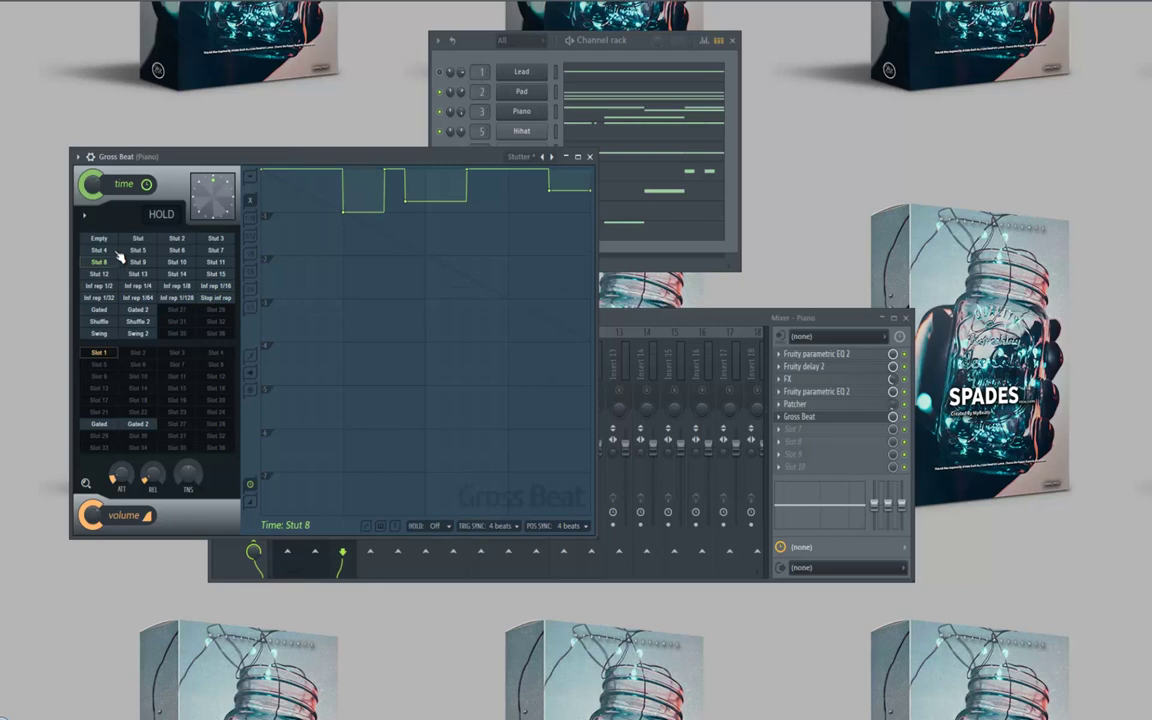
pyautogui.click(138, 250)
pyautogui.click(100, 250)
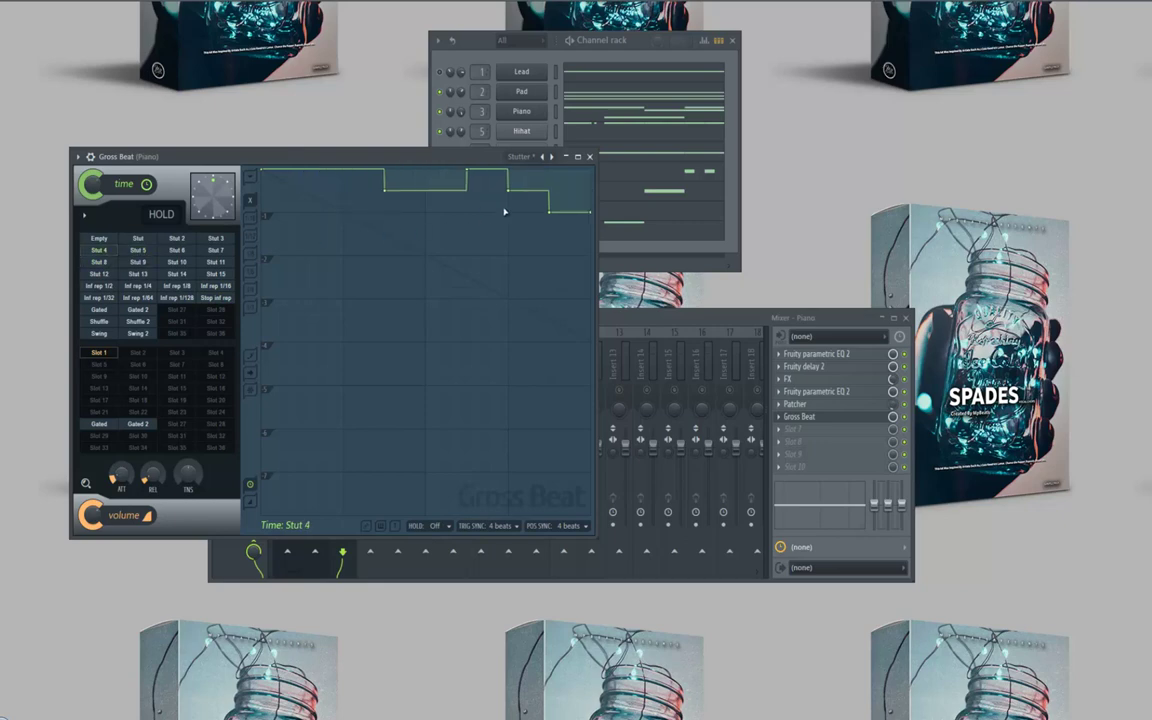
pyautogui.click(589, 157)
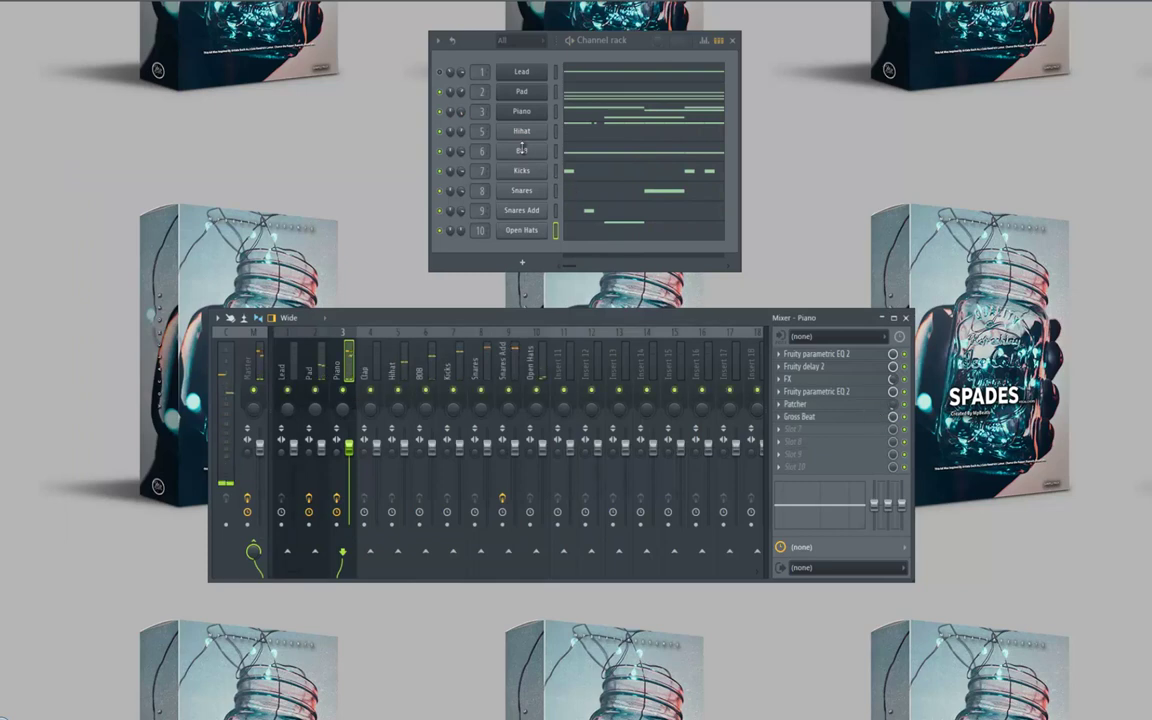
# Step: Check the Pad mixer track's effects while playing the pattern
pyautogui.click(318, 370)
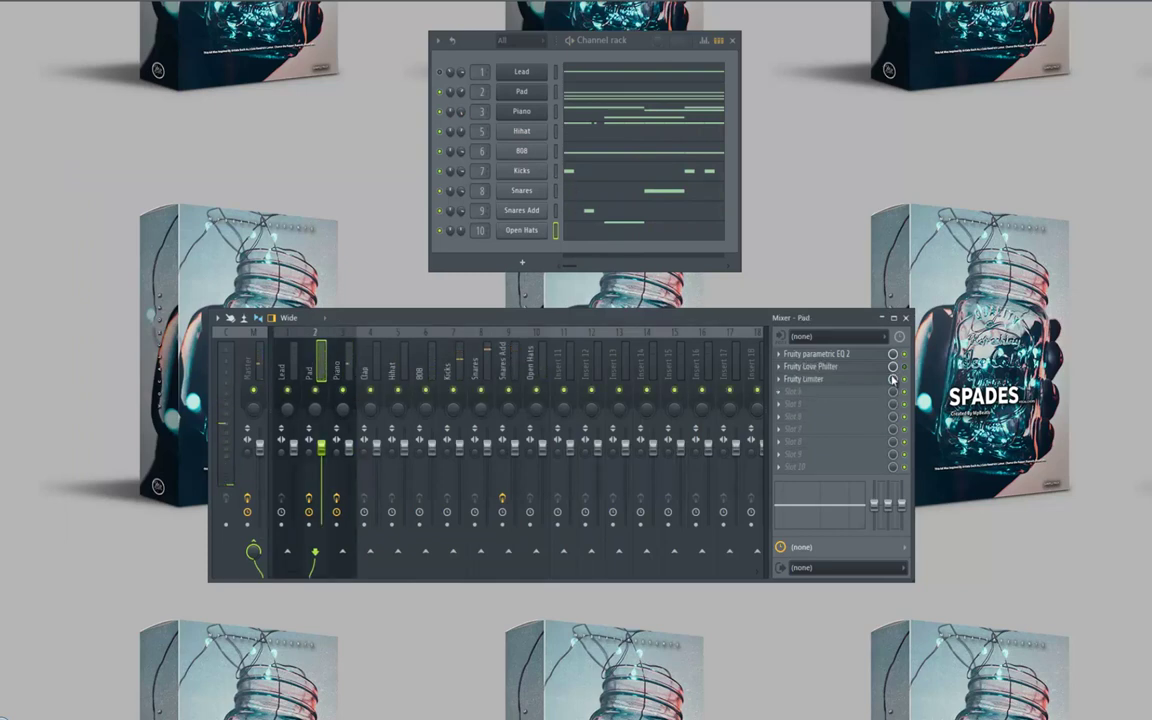
pyautogui.press('space')
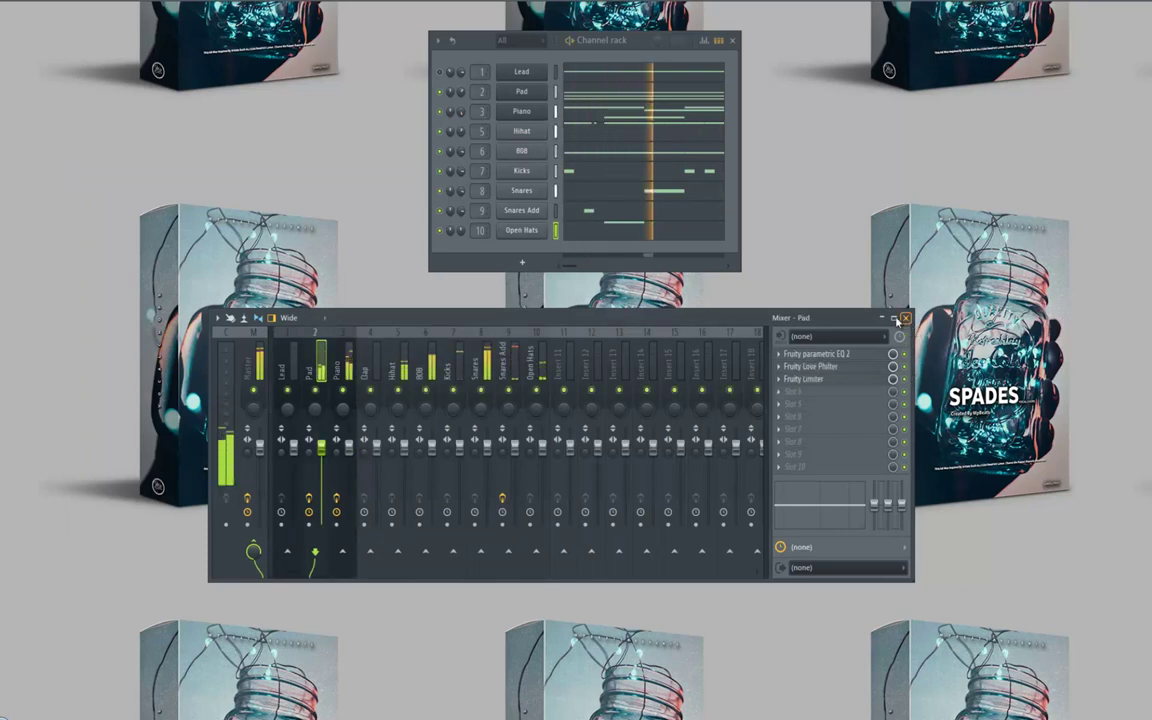
pyautogui.click(906, 318)
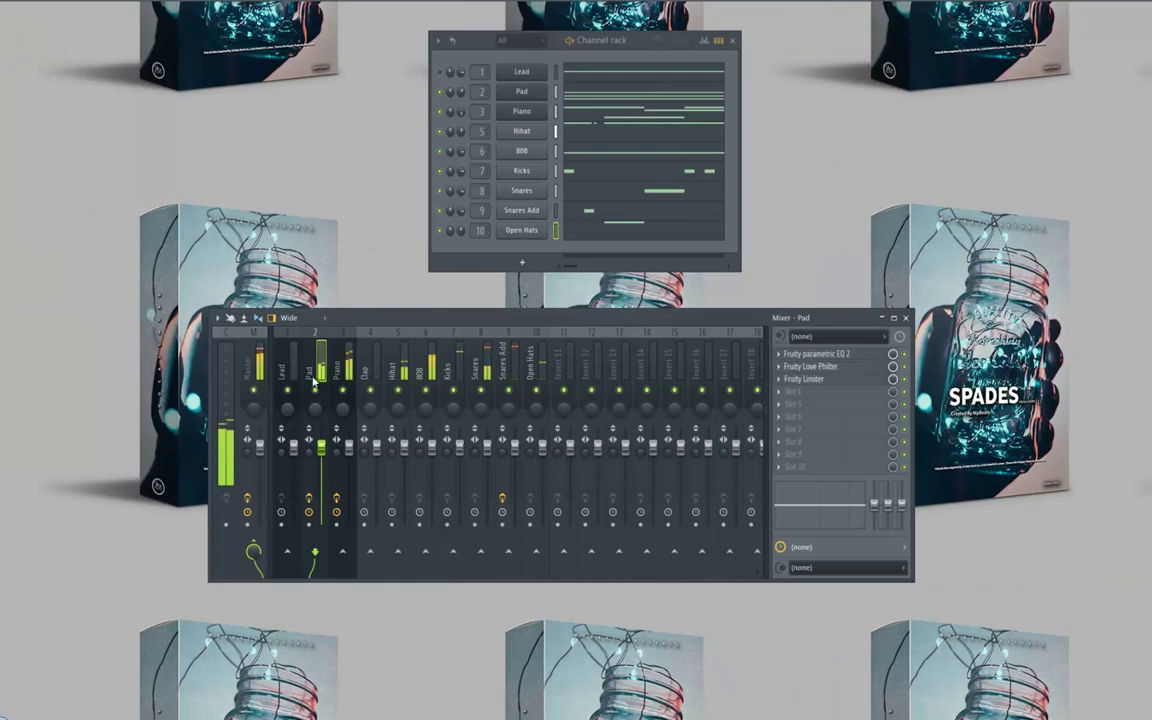
# Step: Reopen Gross Beat on the Piano mixer track, try Stut 5, and set the time slot to Stut 9
pyautogui.click(339, 372)
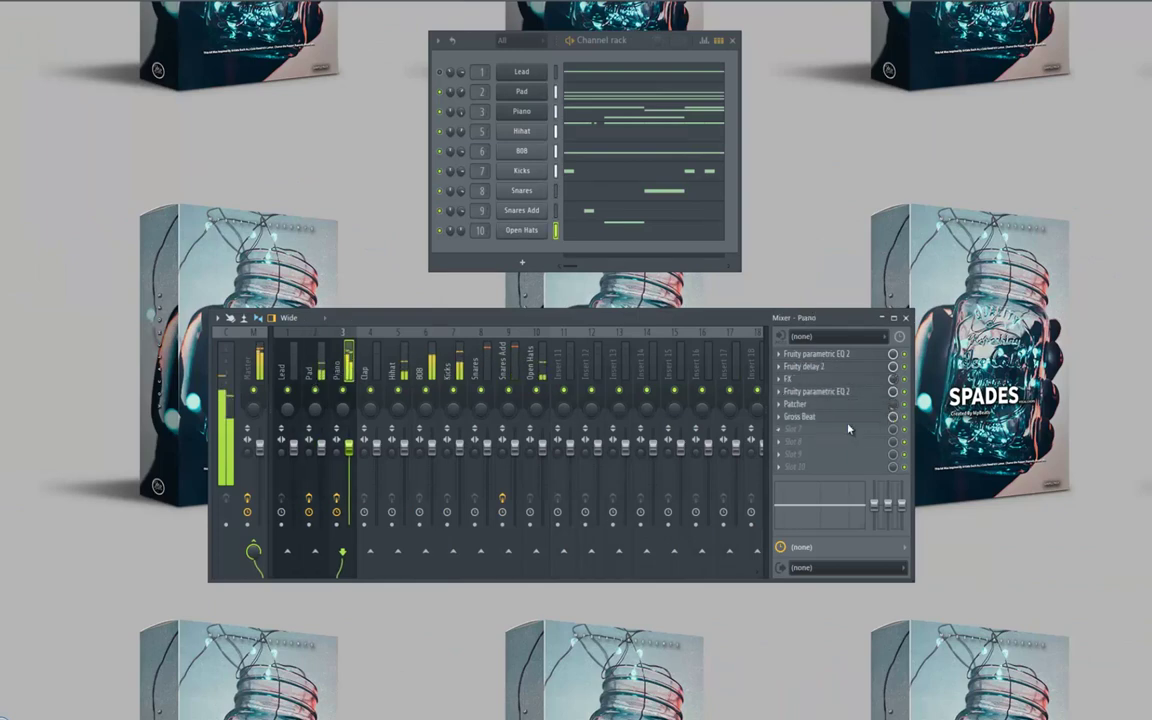
pyautogui.click(884, 418)
pyautogui.click(785, 397)
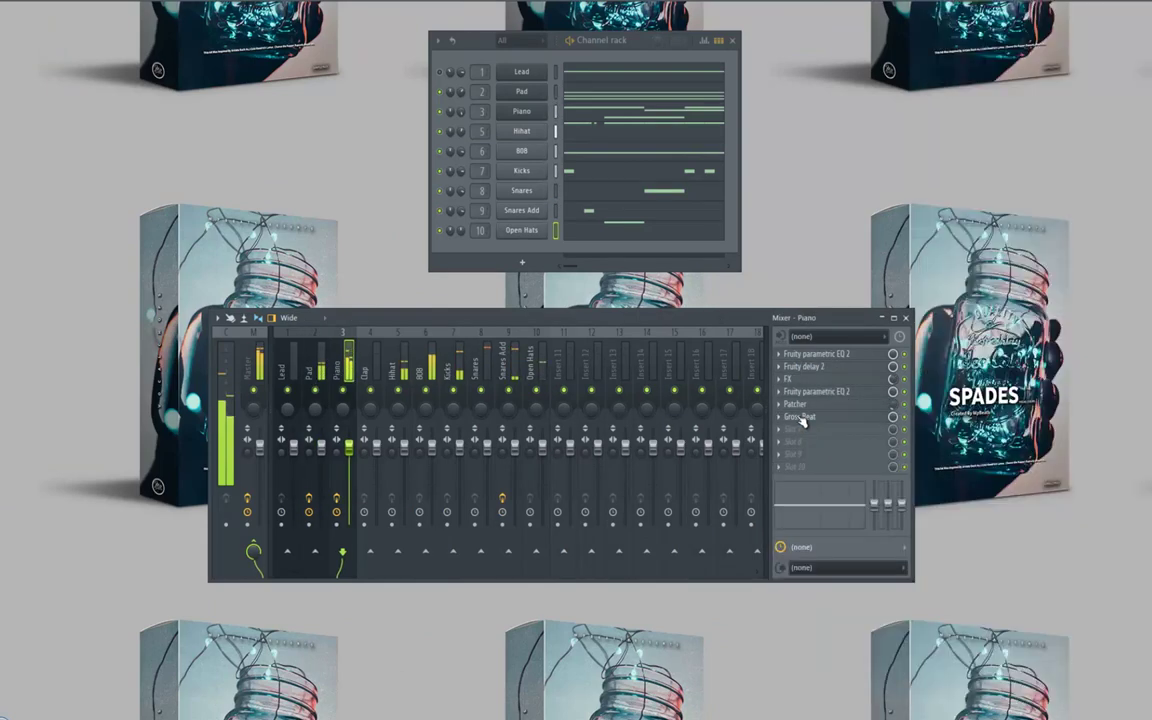
pyautogui.click(802, 417)
pyautogui.click(137, 251)
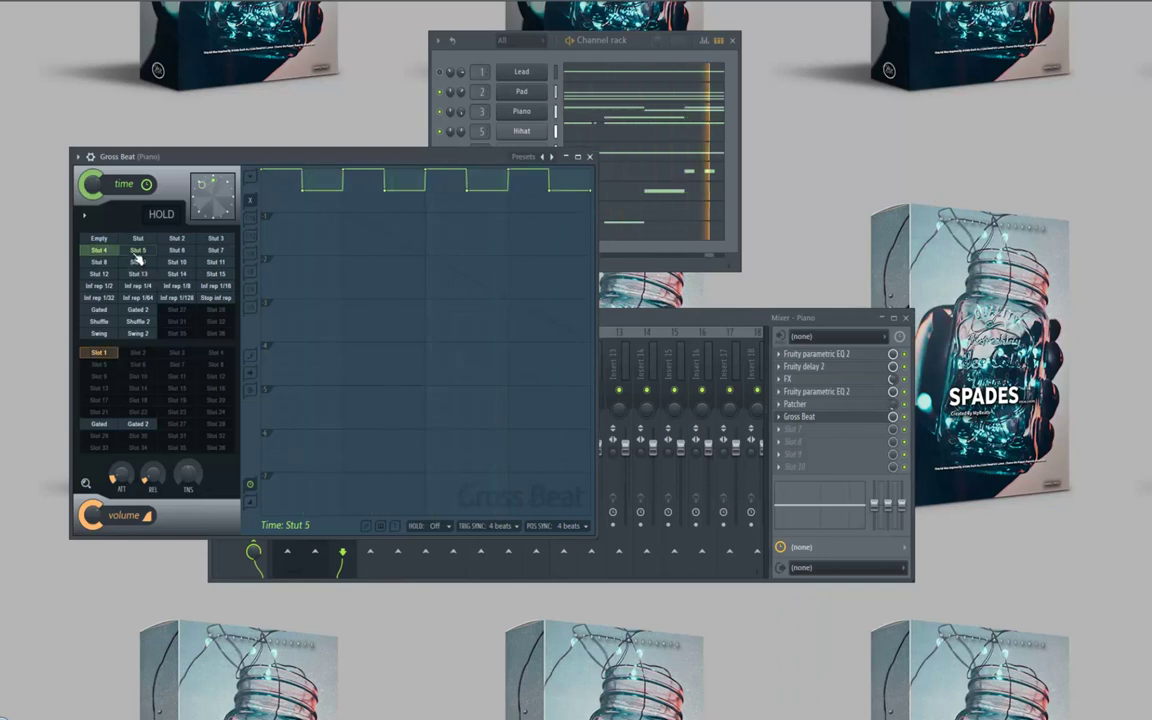
pyautogui.click(137, 262)
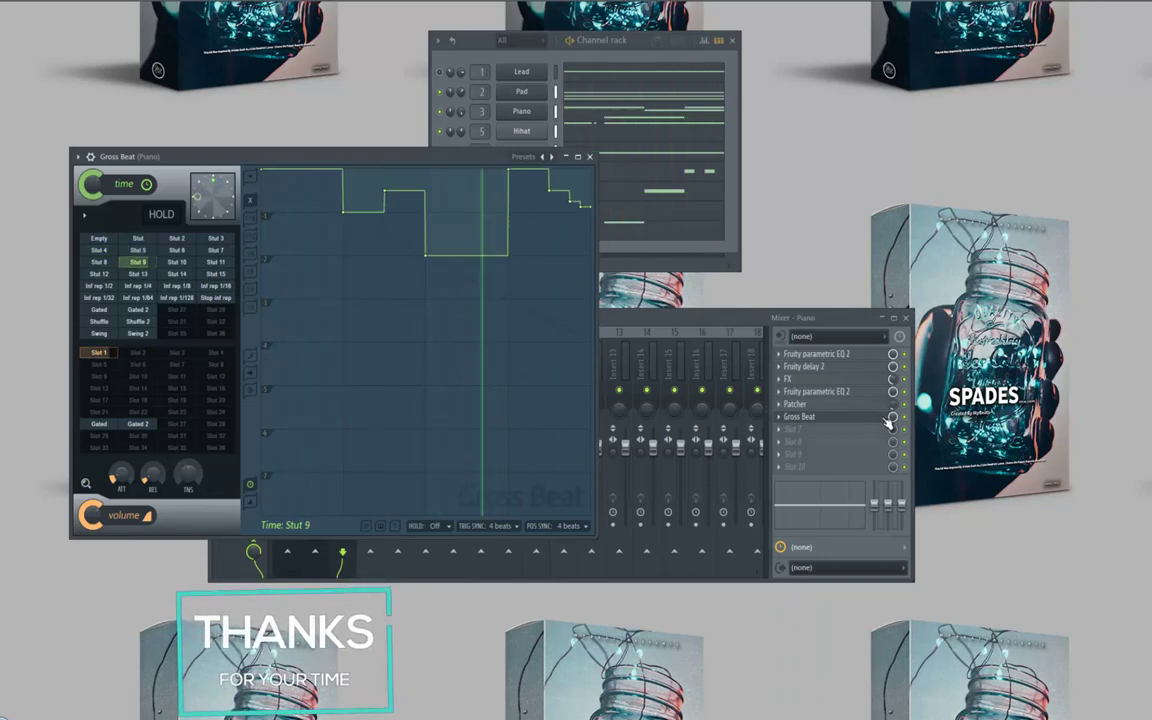
# Step: Lower the mix level of Gross Beat on the Piano track, then close the mixer and the plugin
pyautogui.moveTo(893, 417); pyautogui.dragTo(907, 513)
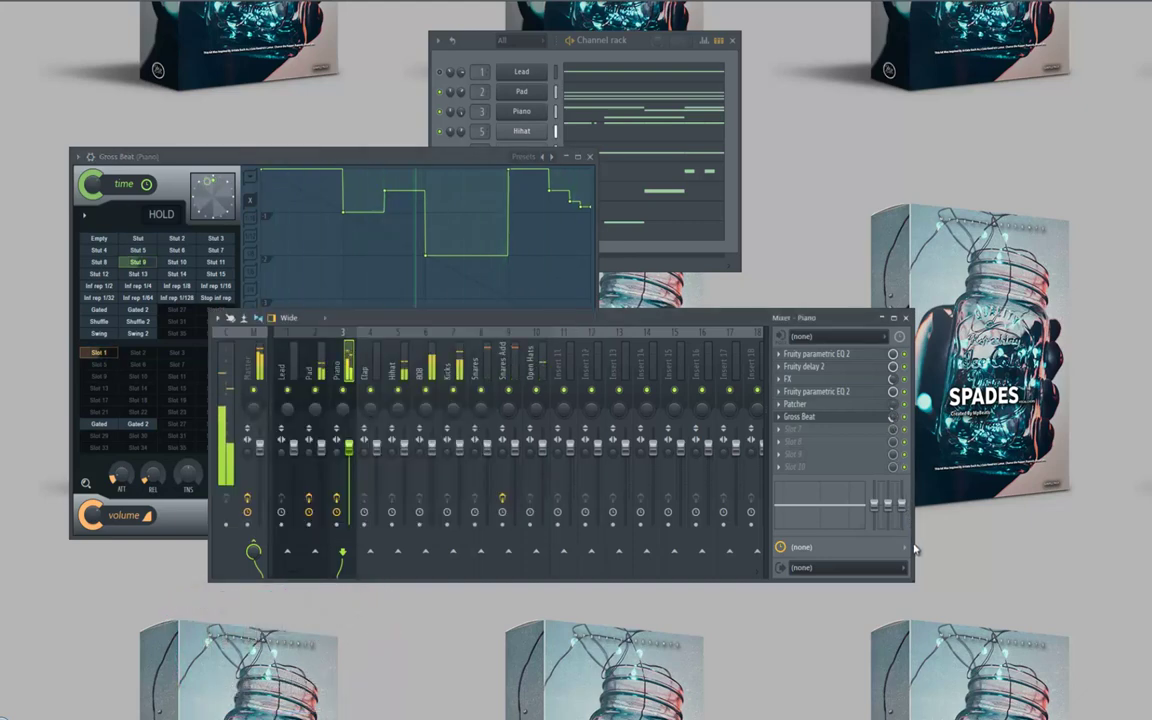
pyautogui.press('F9')
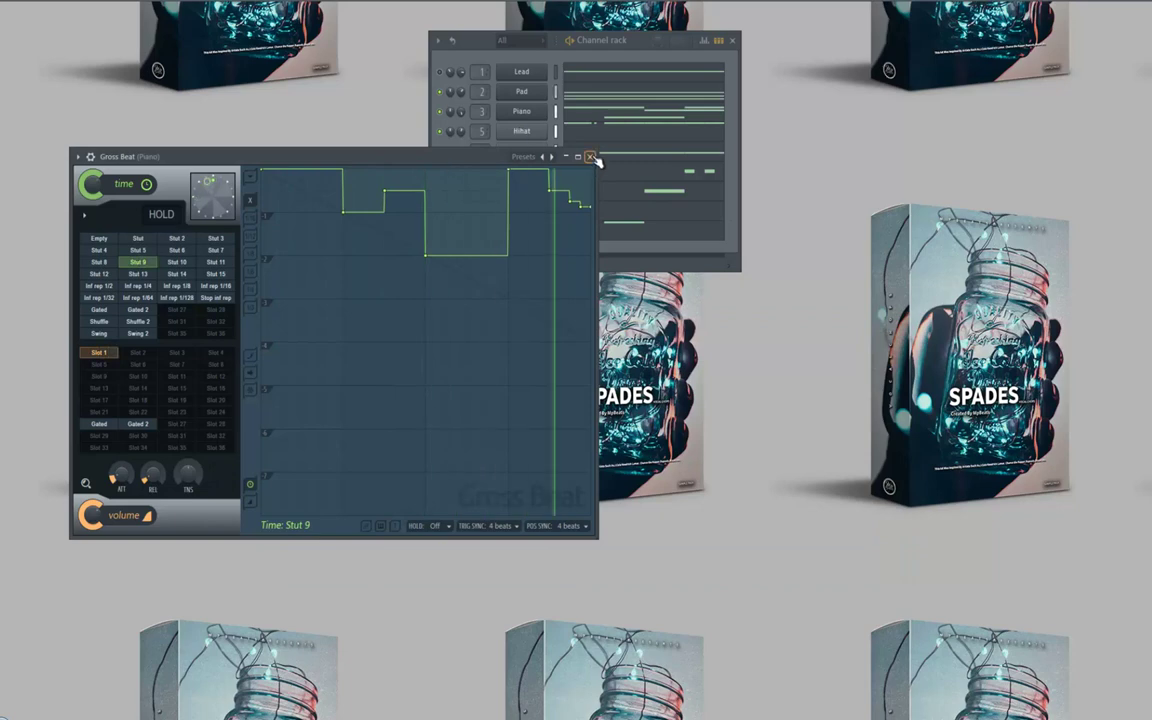
pyautogui.click(590, 156)
# Step: Unmute the Lead channel, check its Nexus instrument, and play the full pattern
pyautogui.press('space')
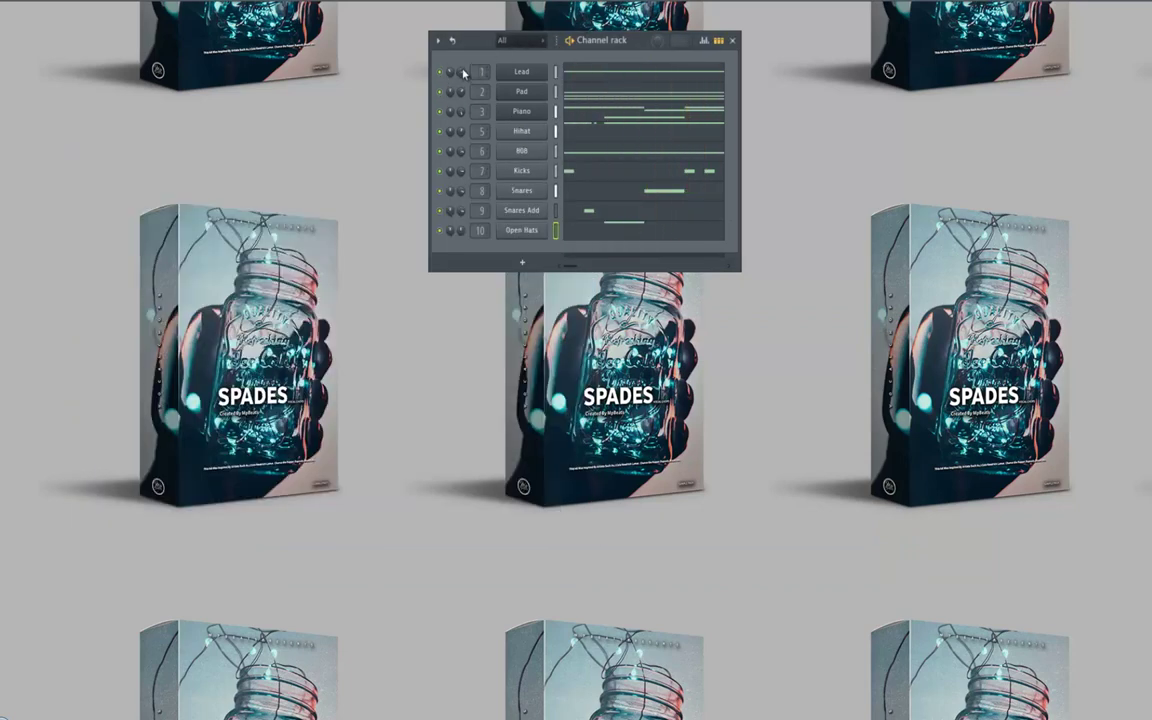
pyautogui.click(521, 72)
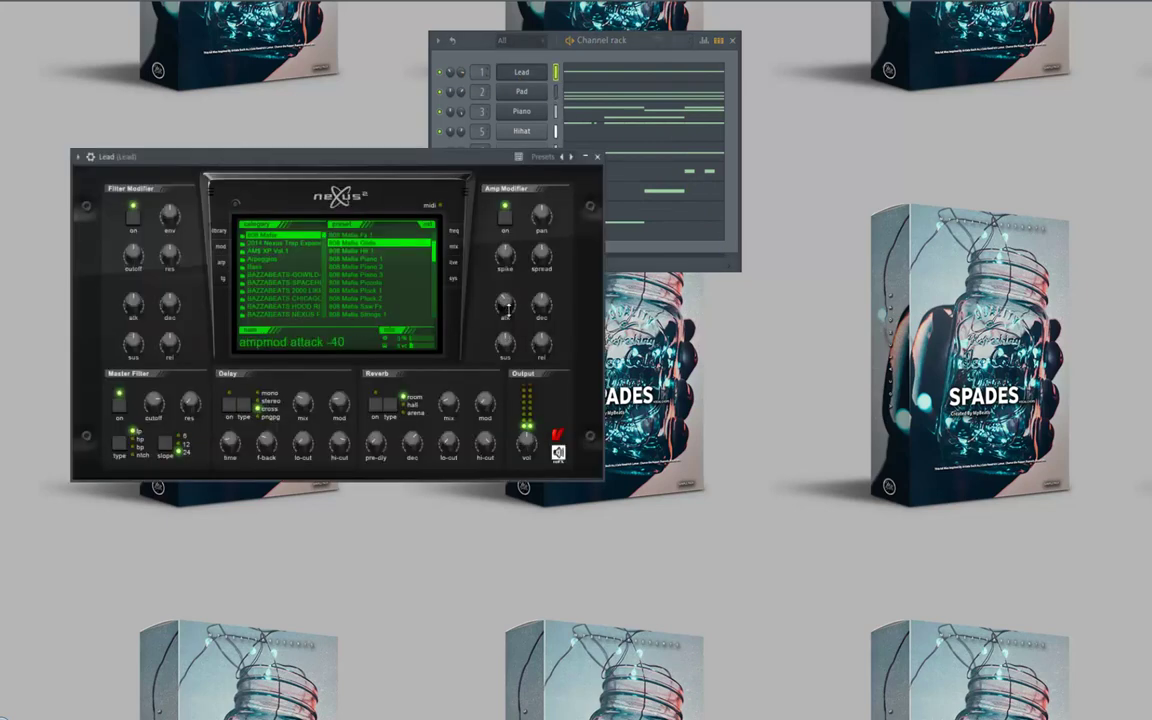
pyautogui.click(597, 156)
pyautogui.press('space')
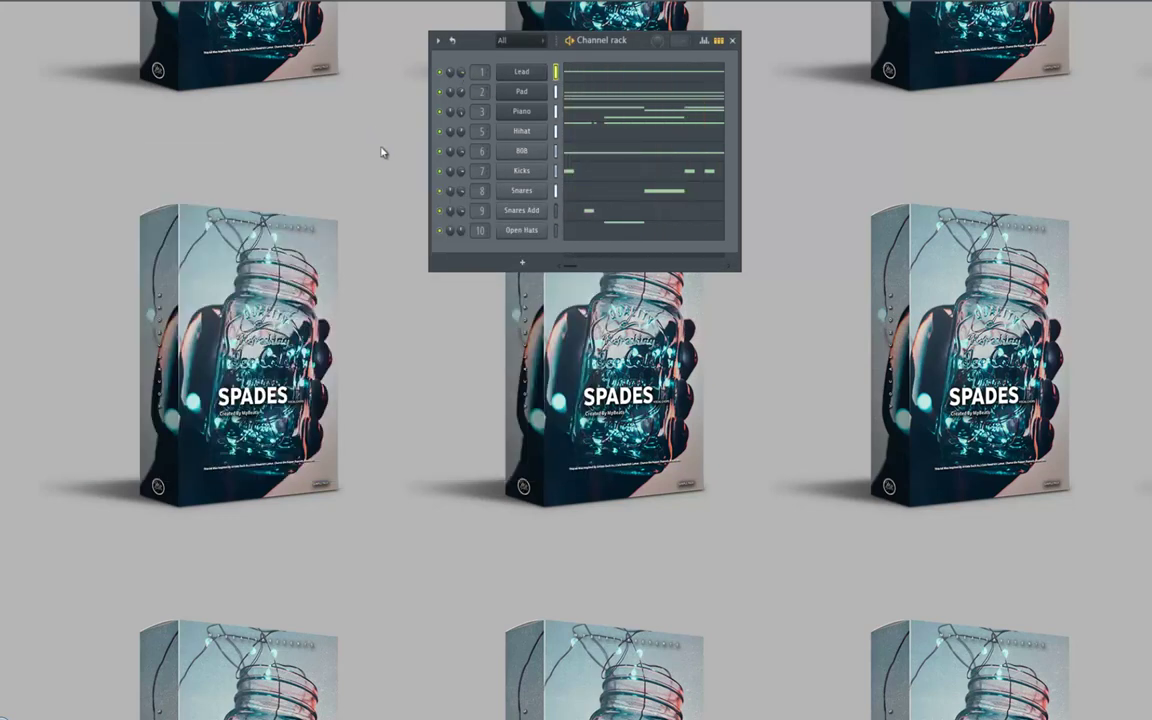
# Step: Save the project
pyautogui.click(10, 1)
pyautogui.click(15, 21)
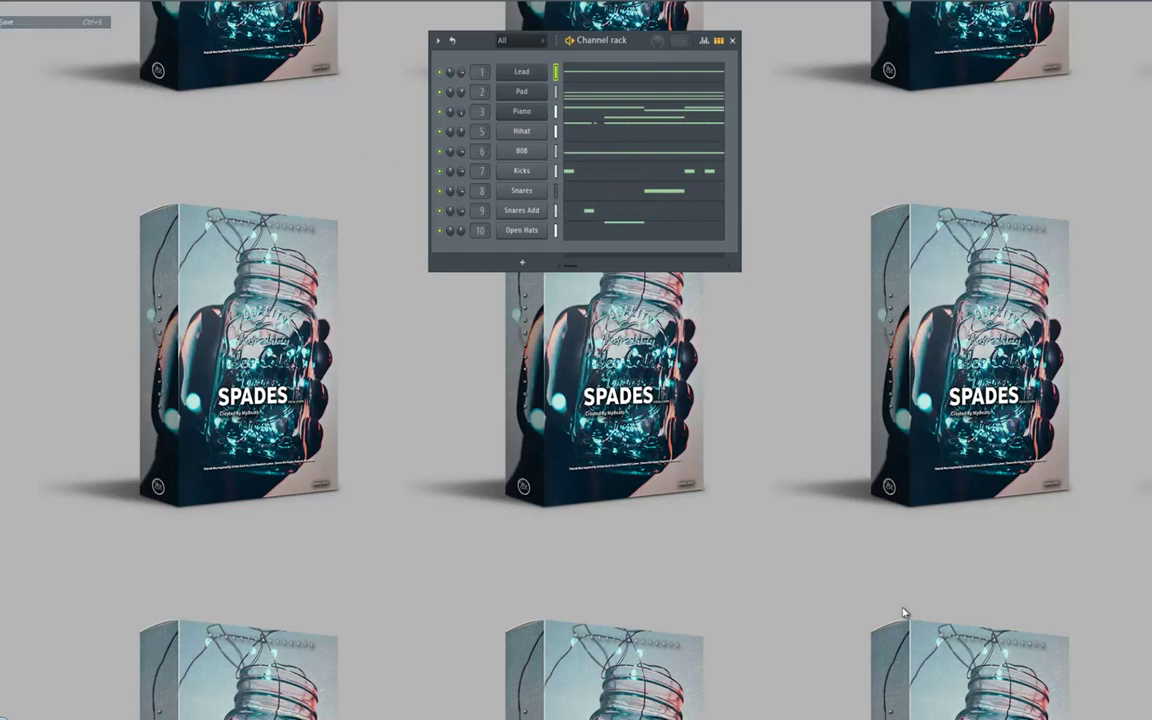